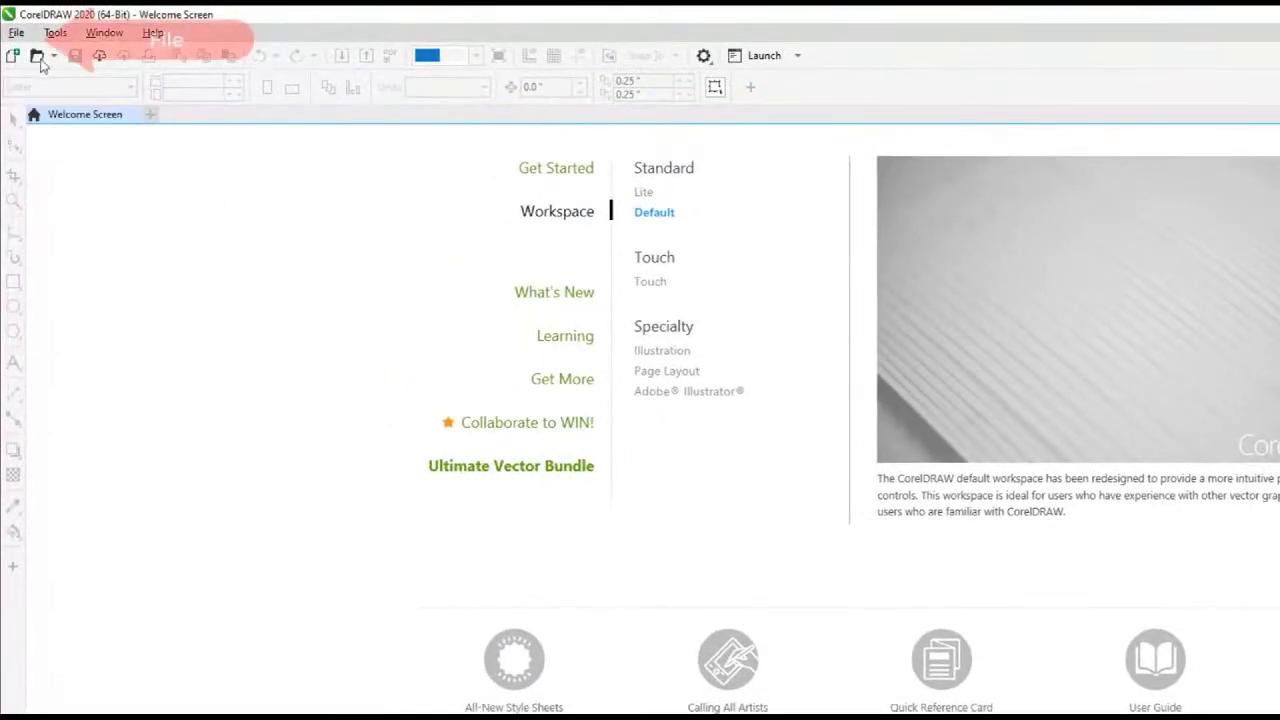
- Start a new document and name it Speedy 400
left_click(15, 33)
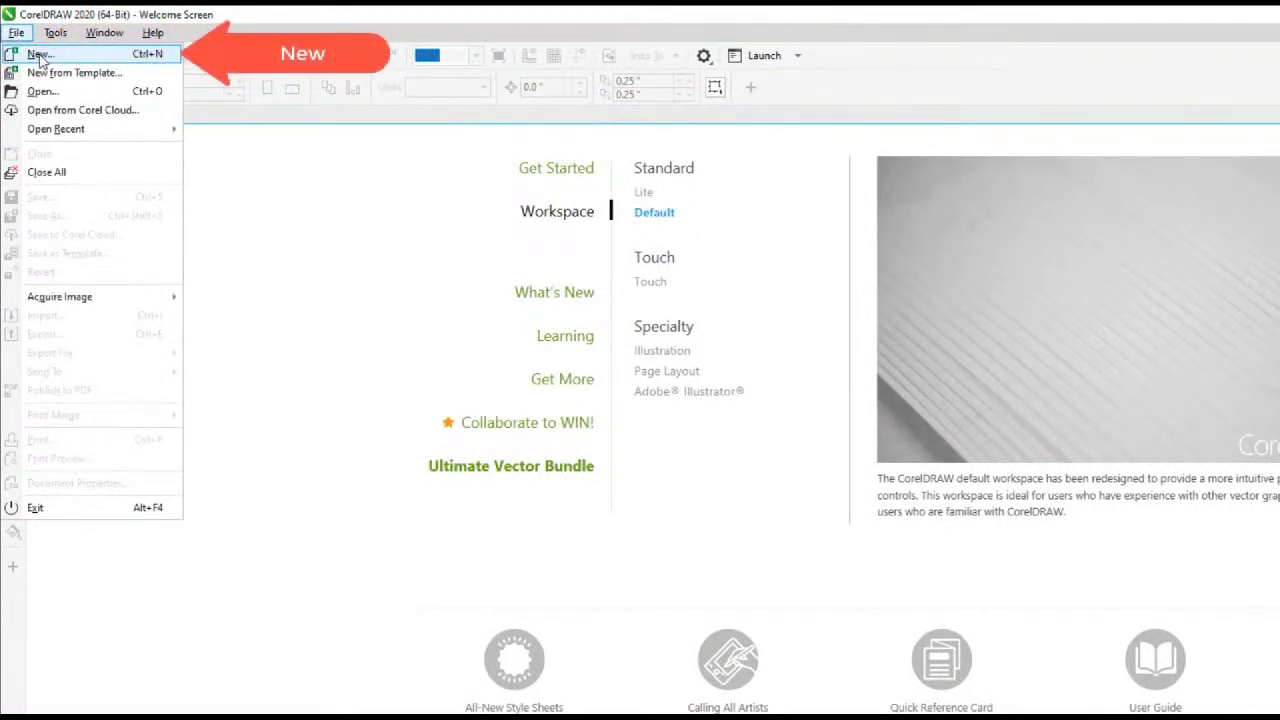
left_click(40, 55)
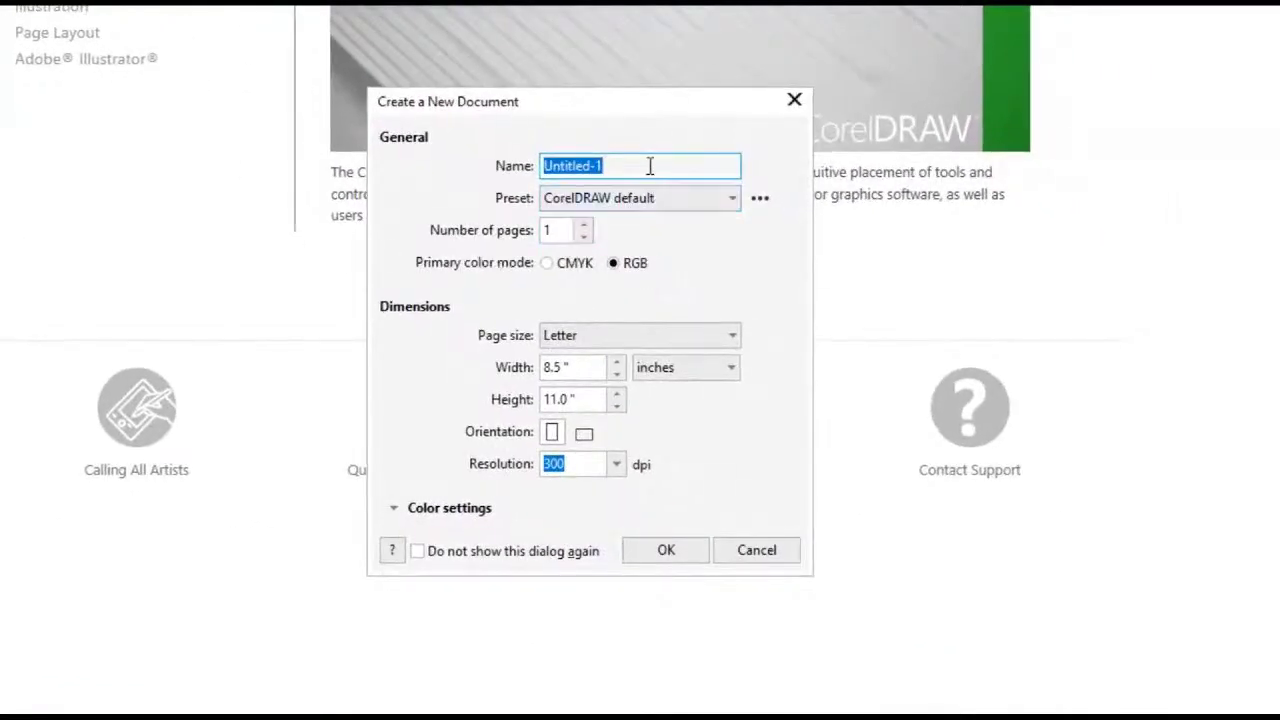
left_click_drag(646, 166, 545, 168)
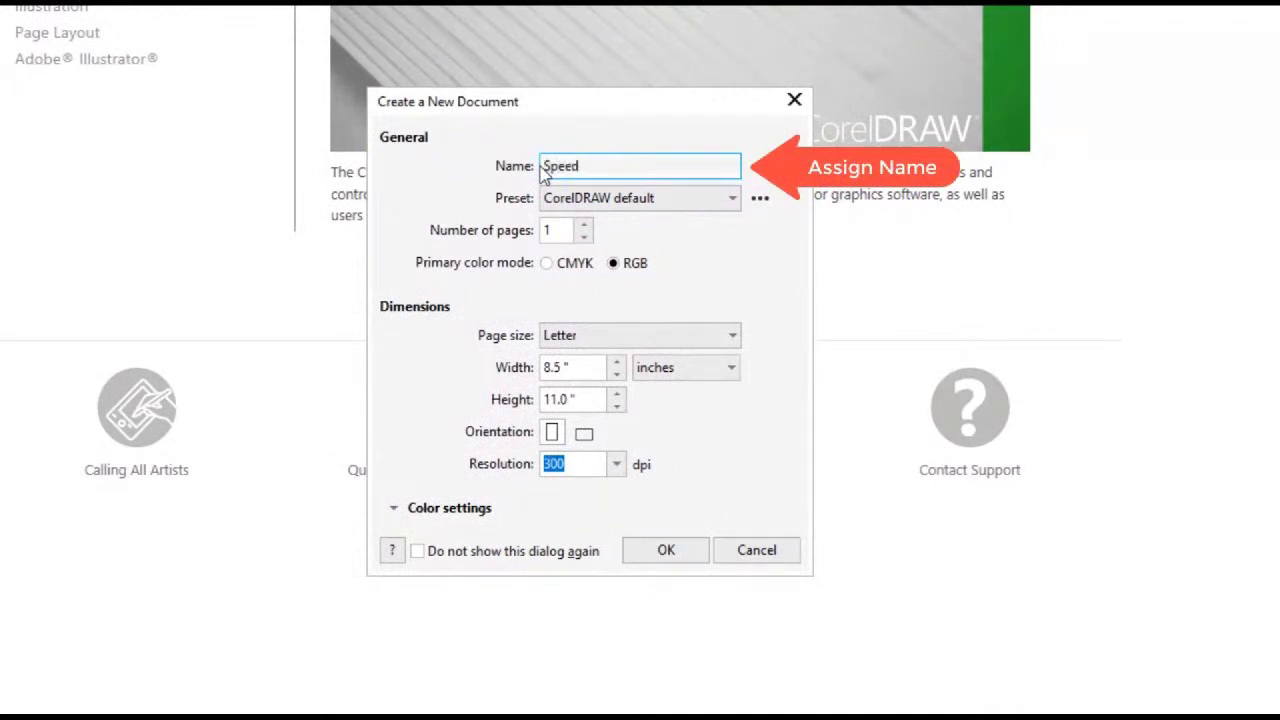
type("Speedy 400")
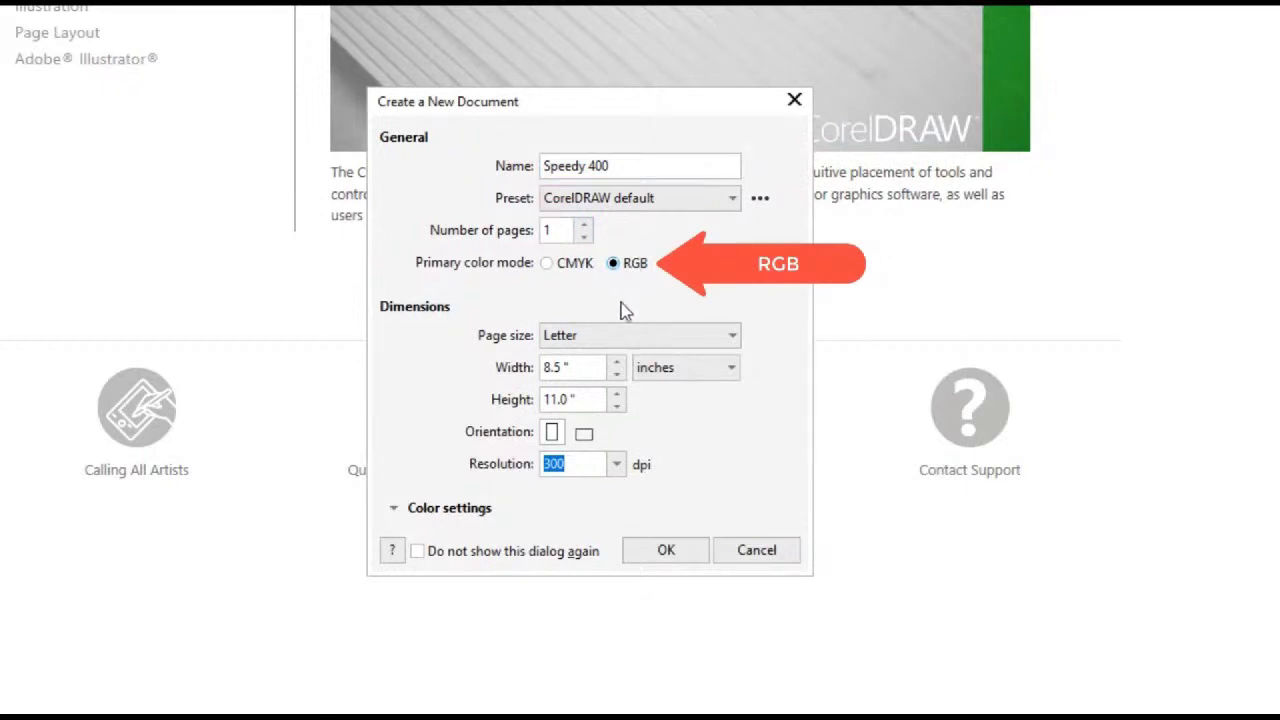
- Set the page size to 40 by 24 inches, stop the new-document dialog from showing again, and create the document
left_click_drag(571, 369, 521, 375)
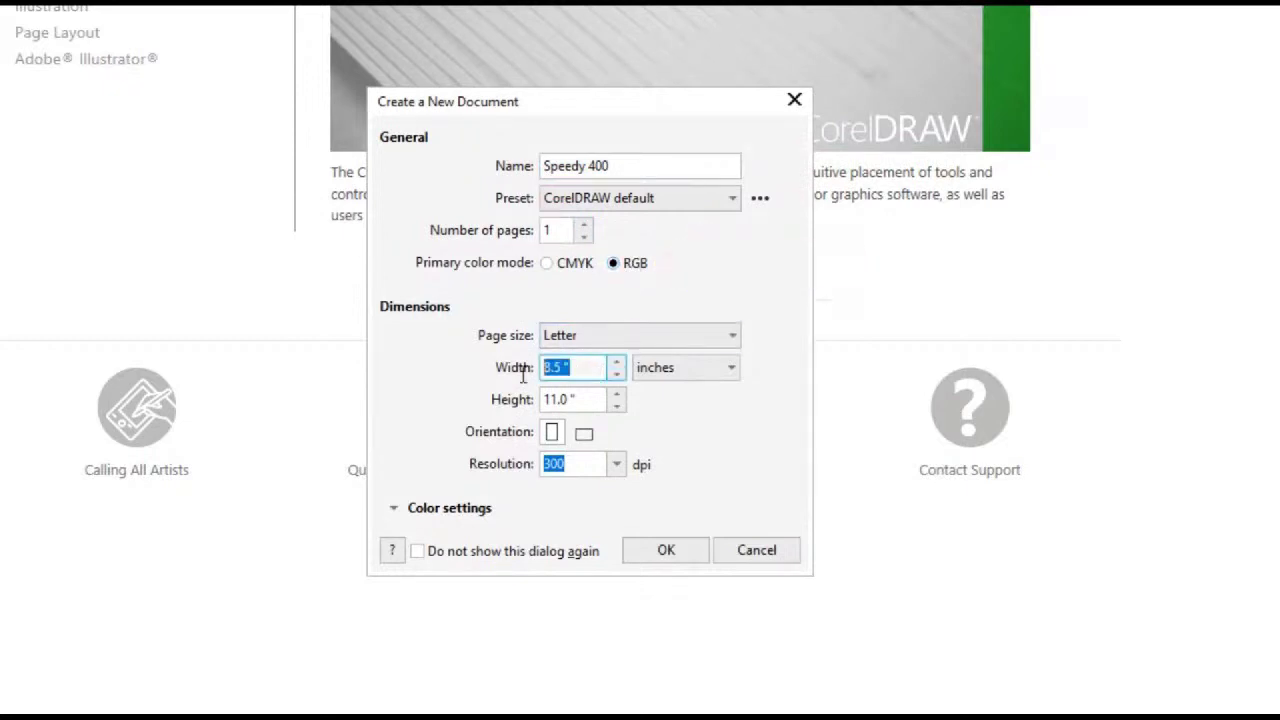
type("4")
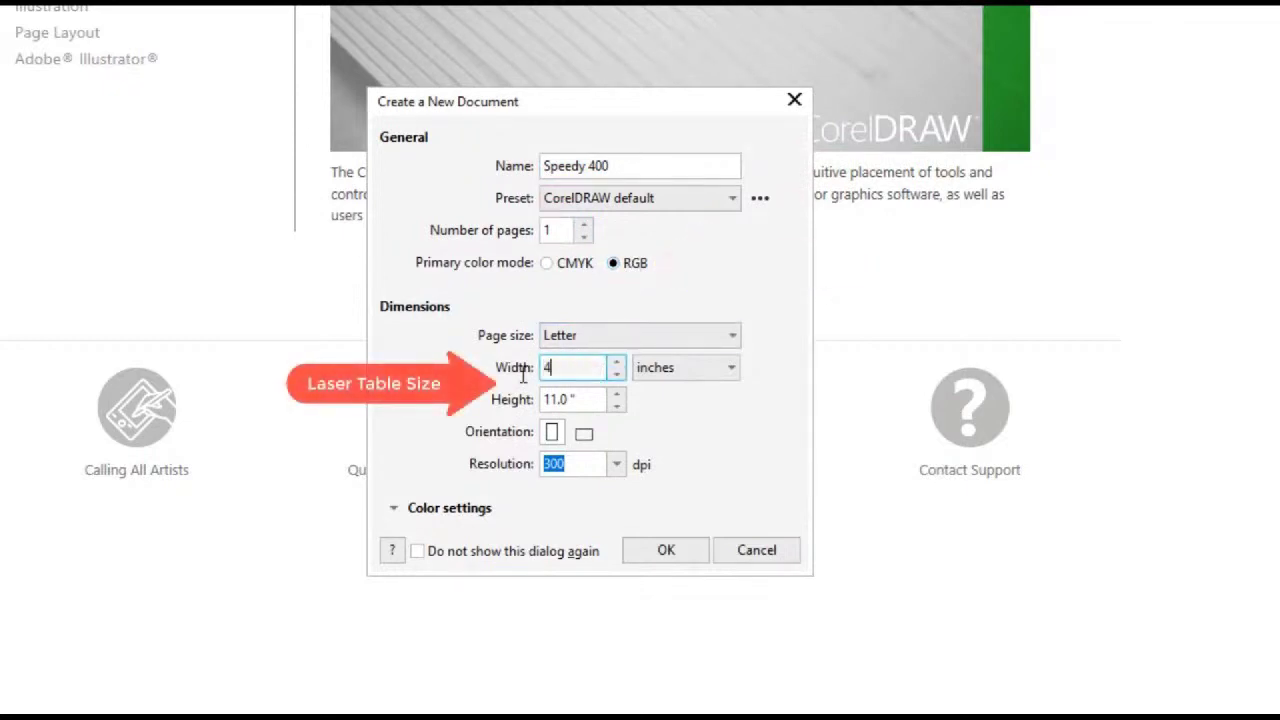
type("0")
left_click(582, 400)
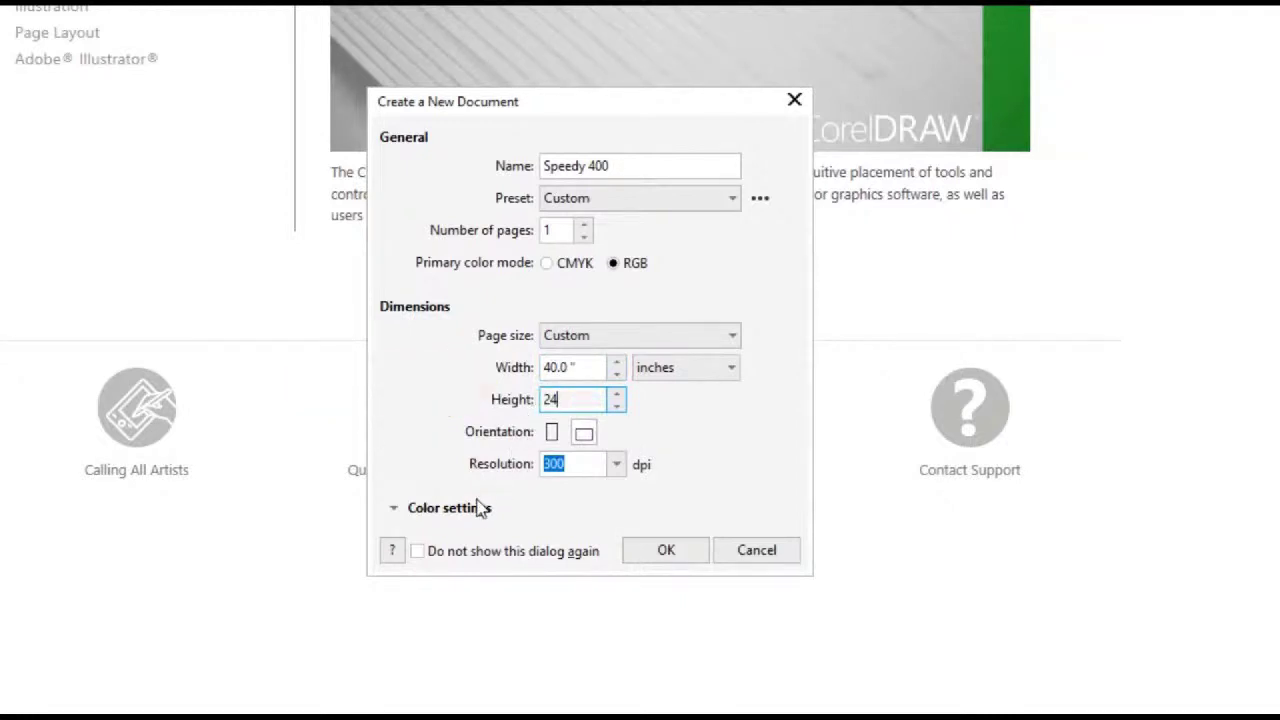
left_click(419, 552)
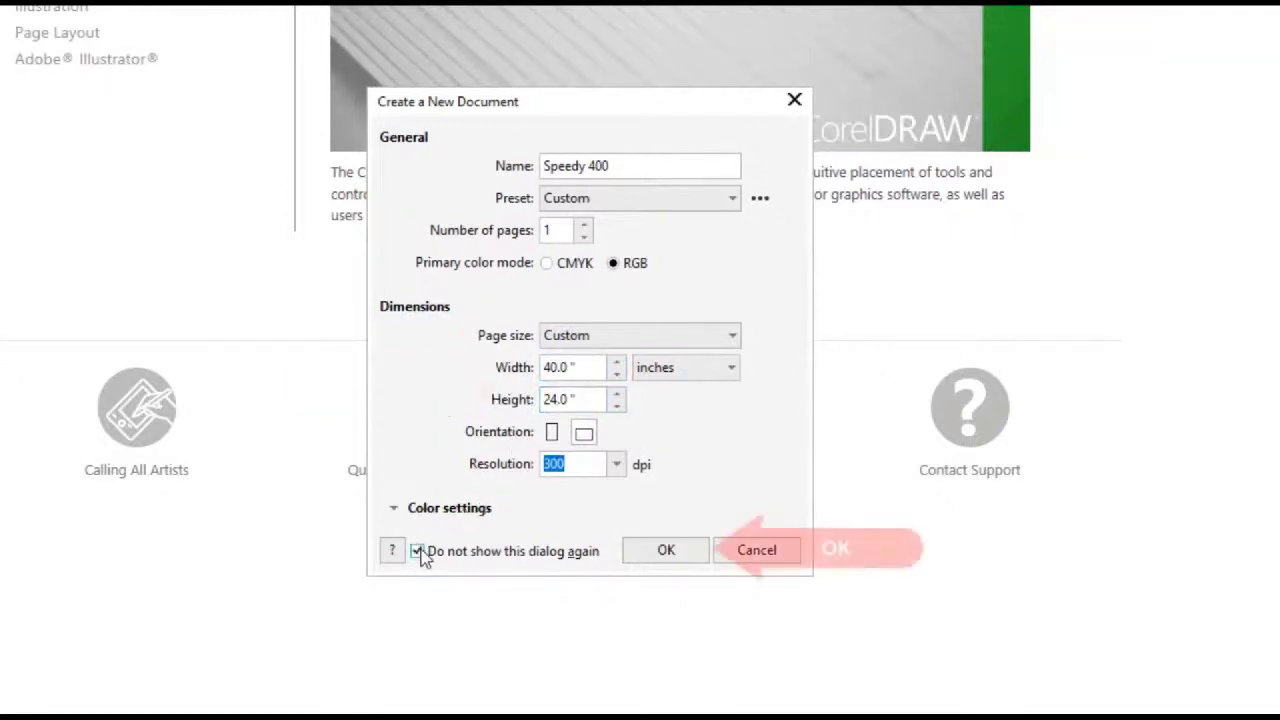
left_click(649, 561)
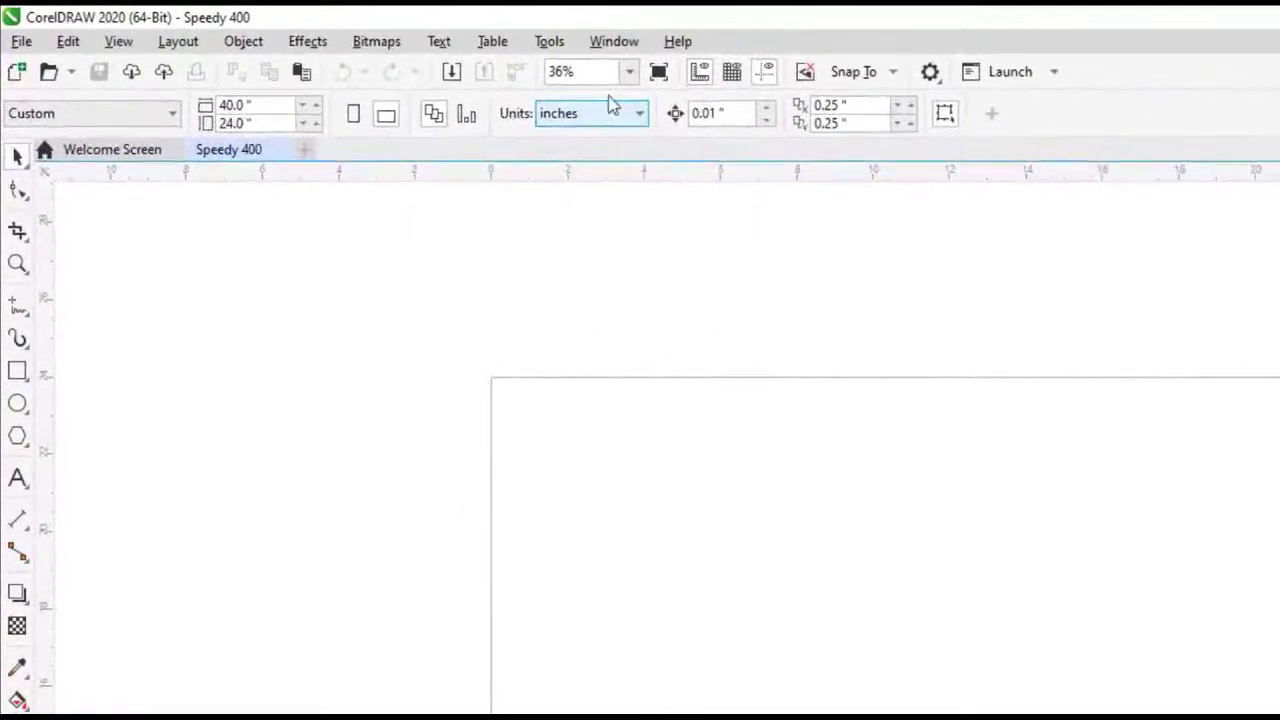
- Load the legacy custom color palette Trotec_v02.cpl from the ColorPalettes folder inside _Corel in JobControl_11.3.0
left_click(611, 44)
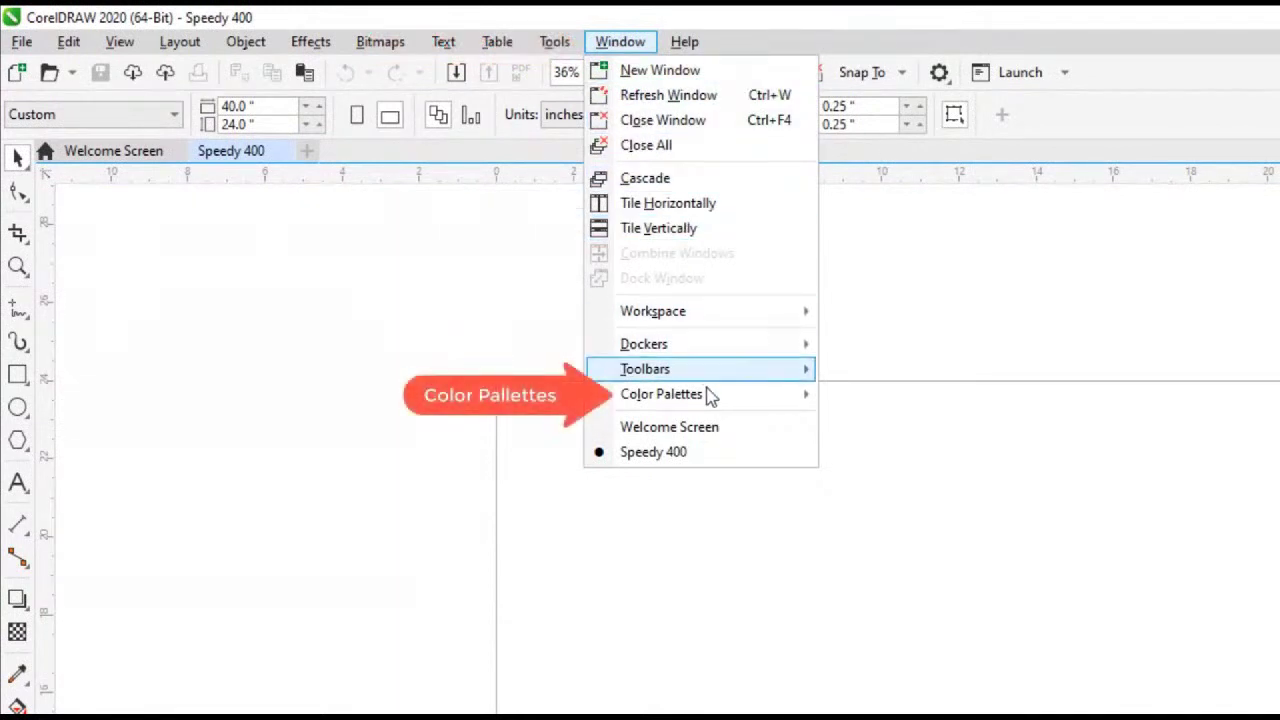
mouse_move(710, 399)
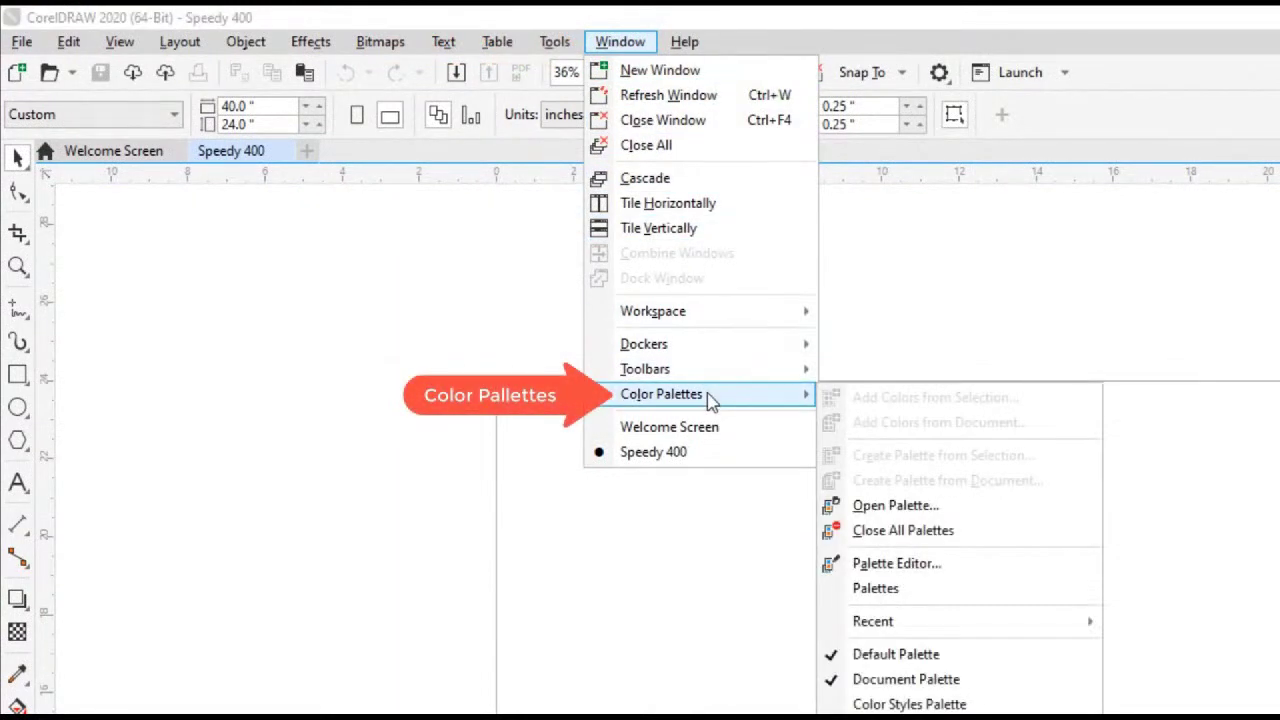
left_click(894, 512)
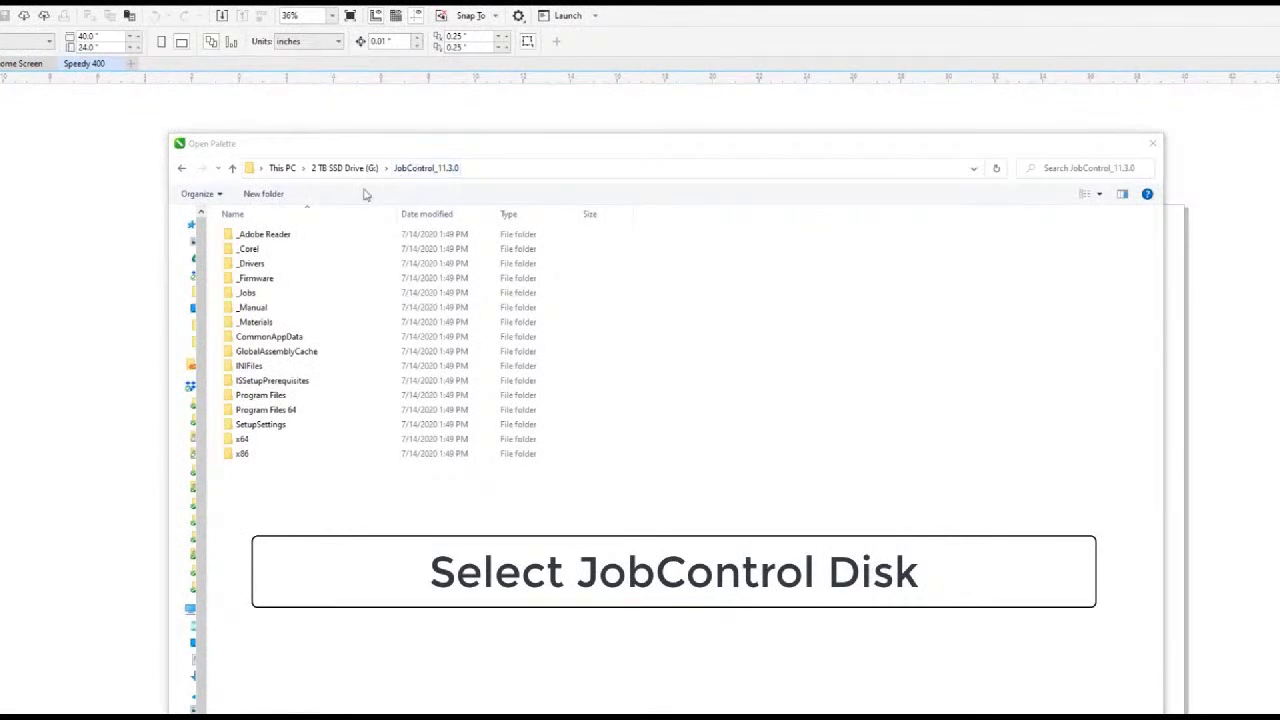
double_click(228, 250)
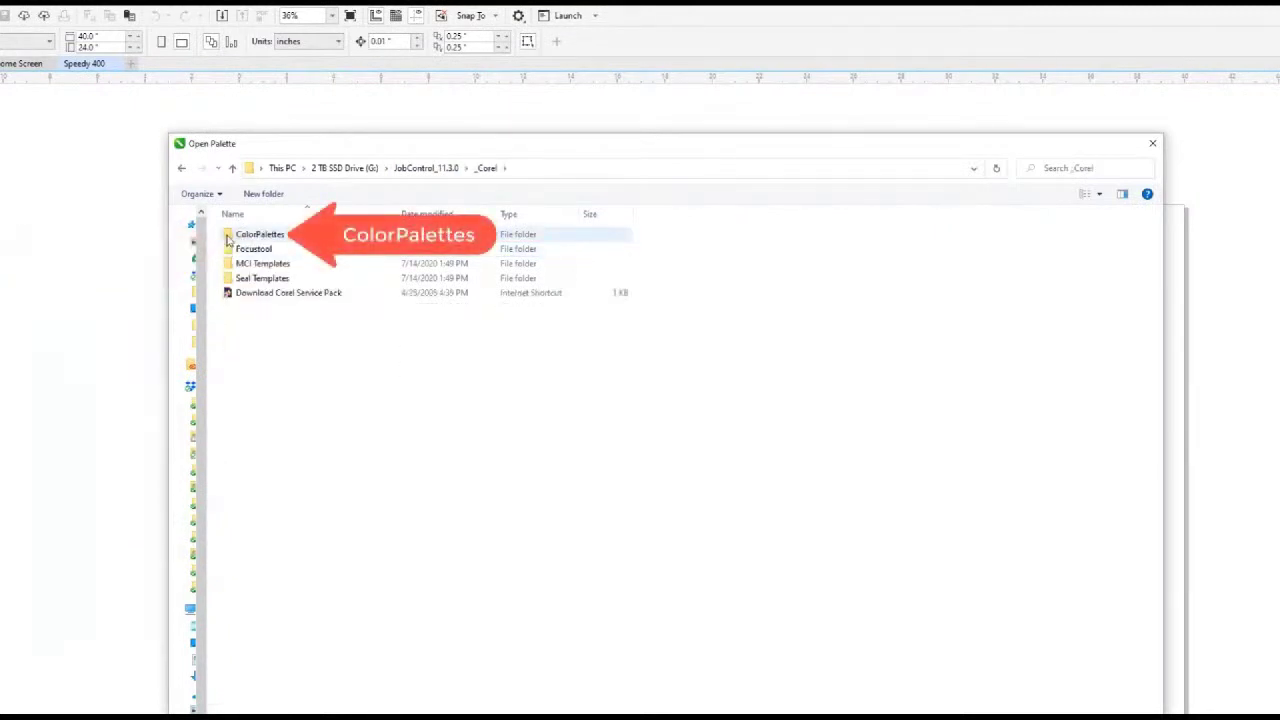
double_click(228, 240)
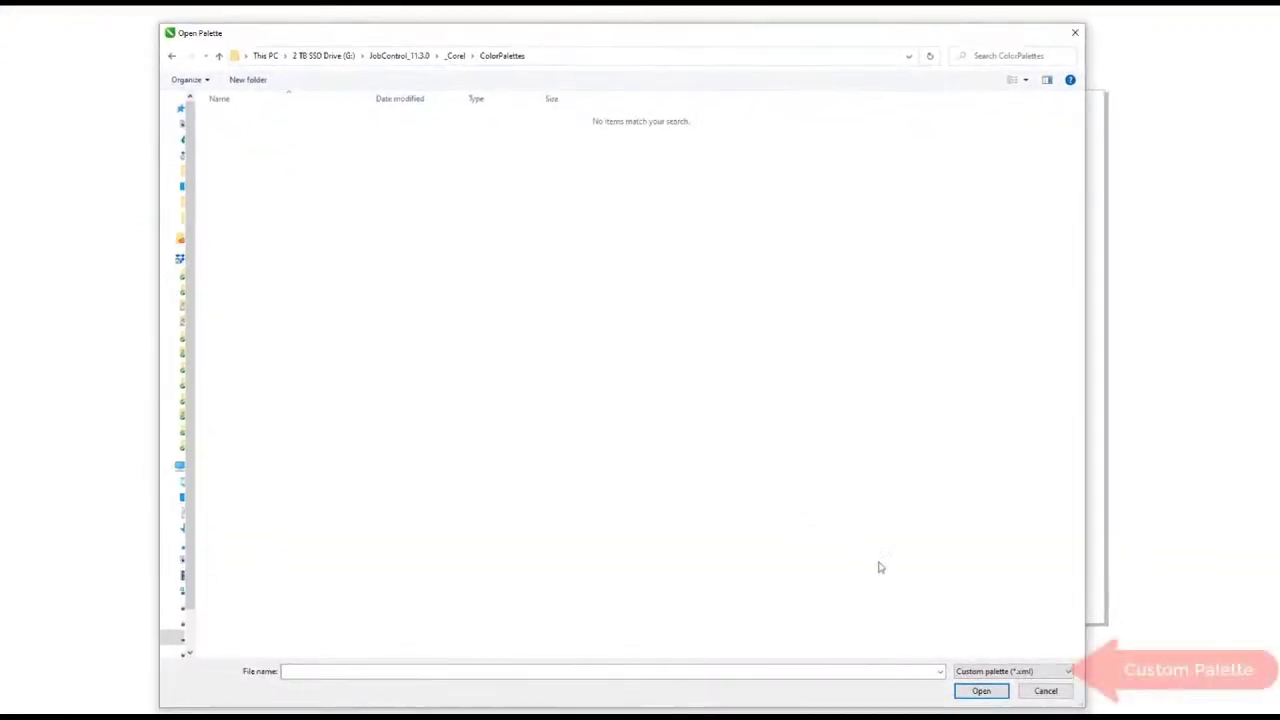
left_click(1060, 672)
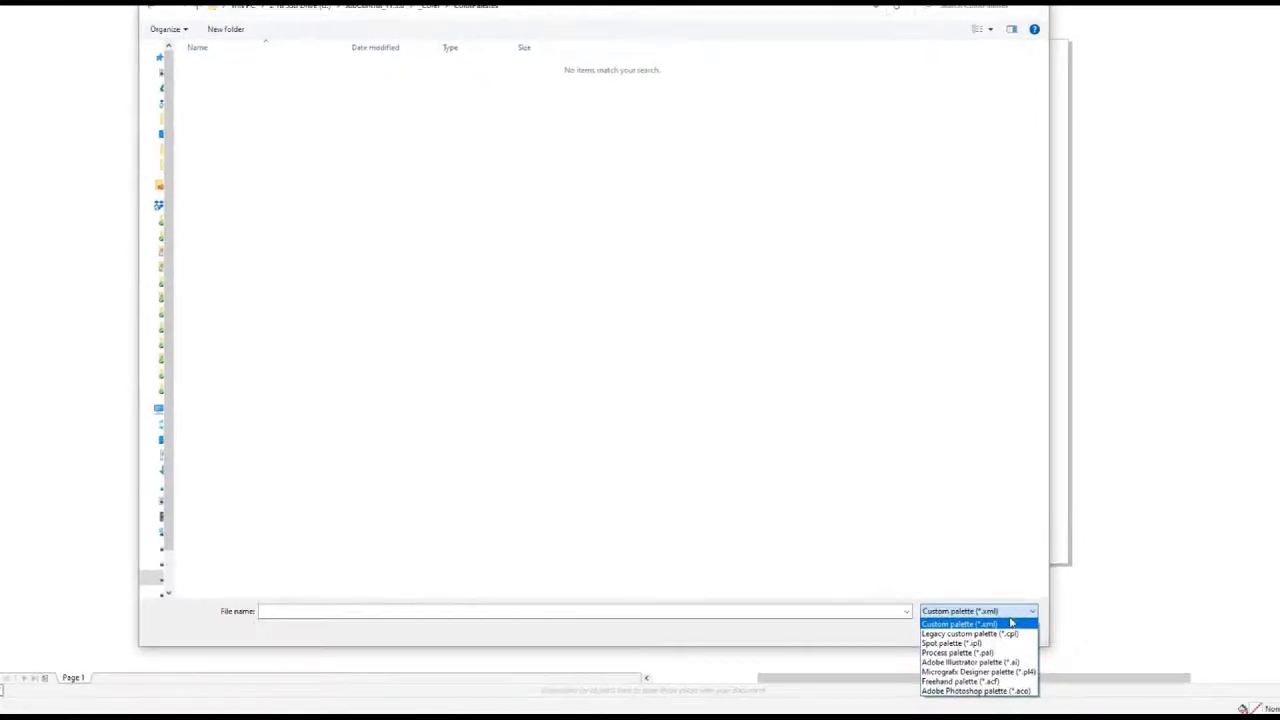
left_click(1010, 627)
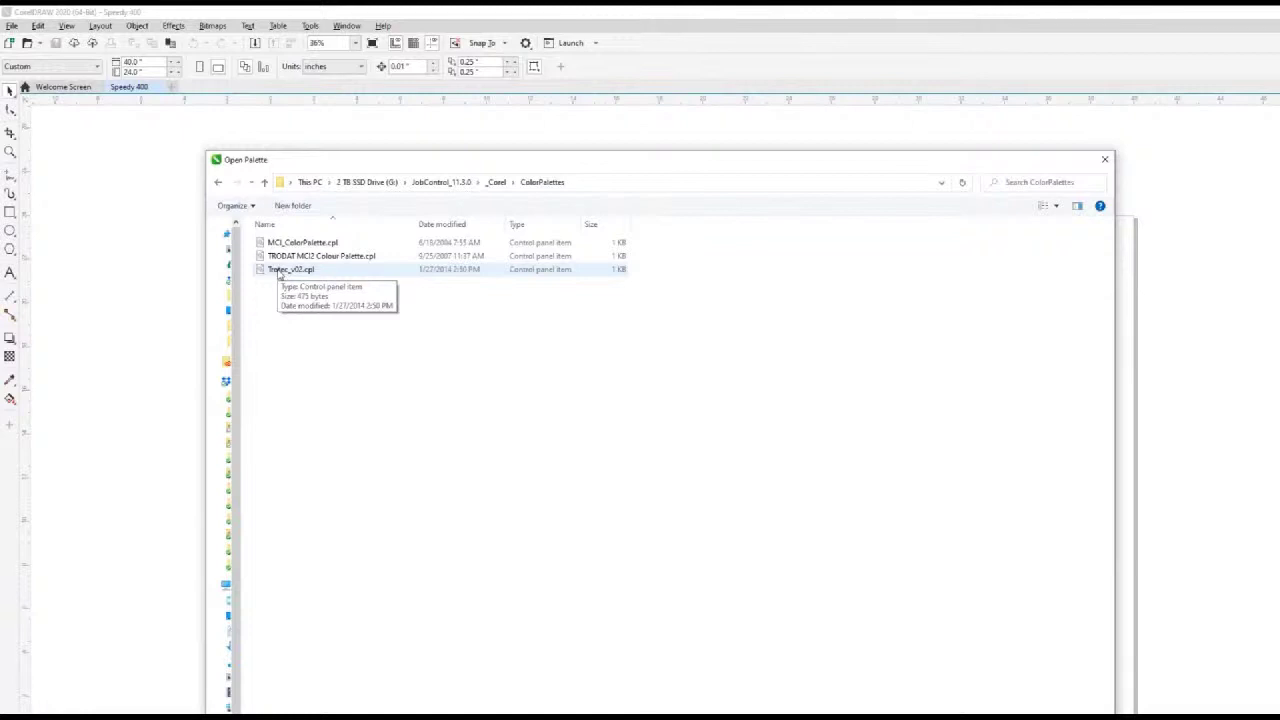
left_click(280, 272)
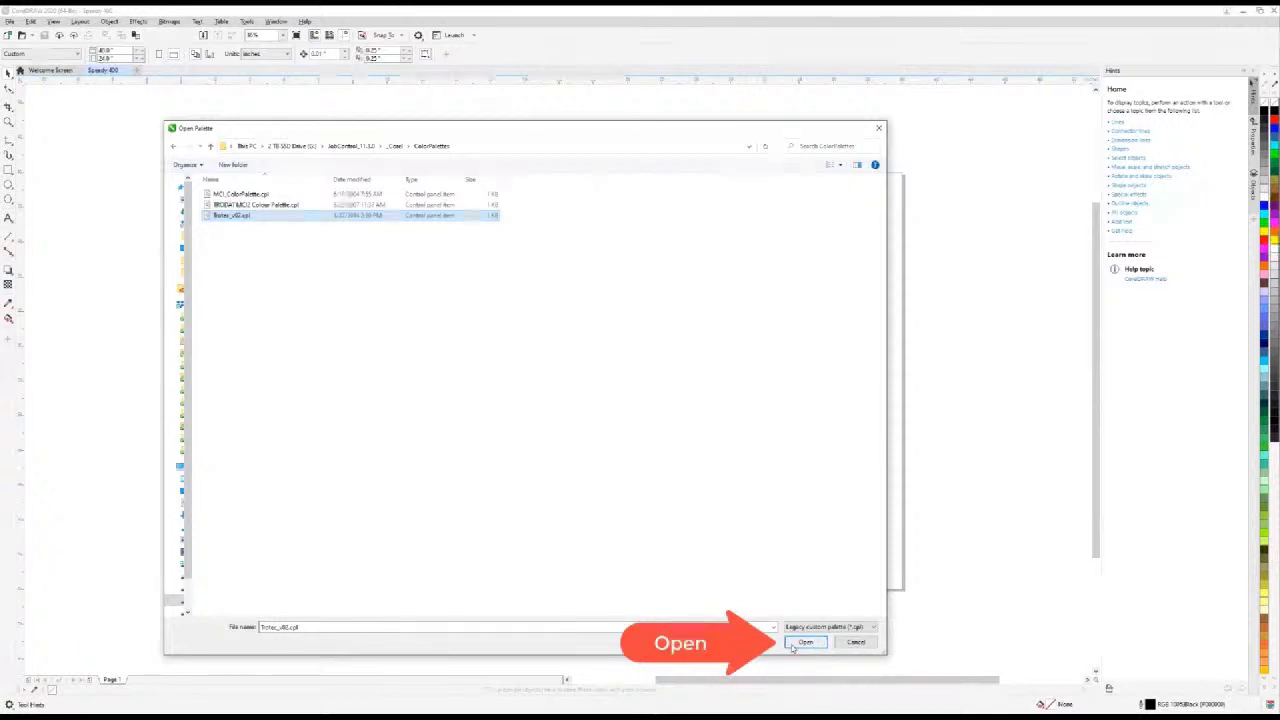
left_click(794, 645)
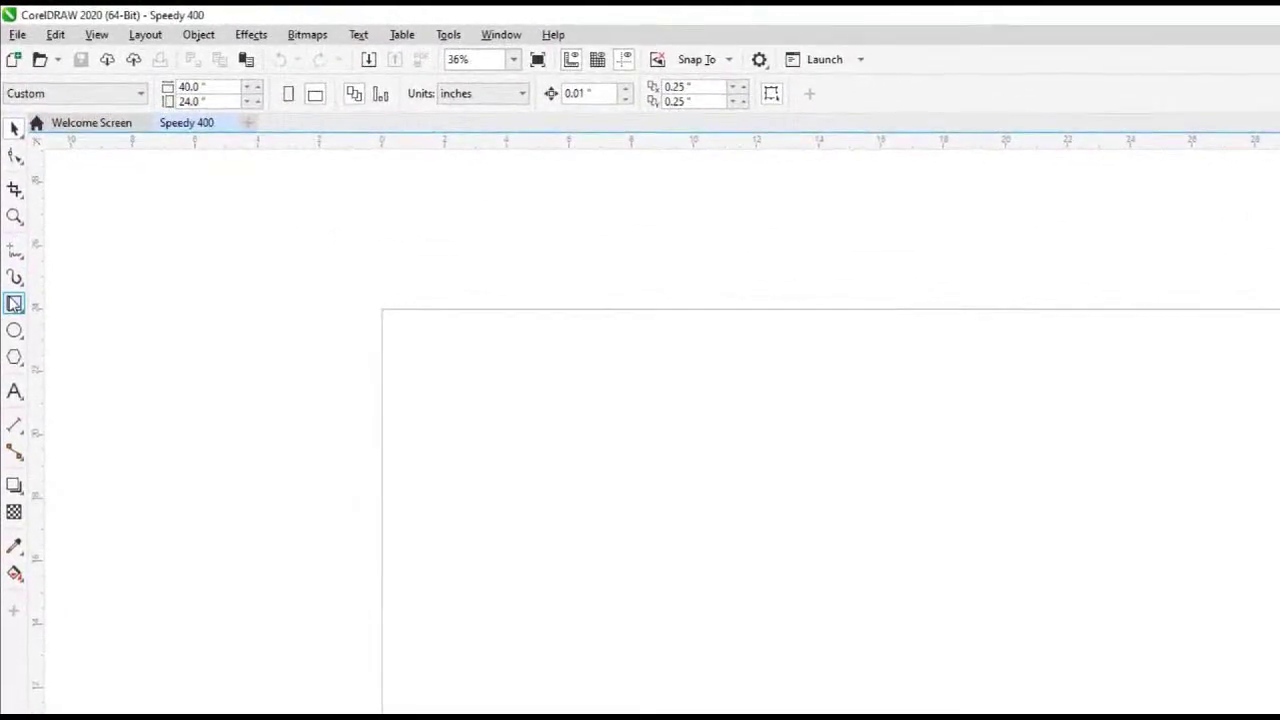
- With the Rectangle tool active and nothing drawn, make Hairline the document's default outline width for Graphic objects
left_click(14, 303)
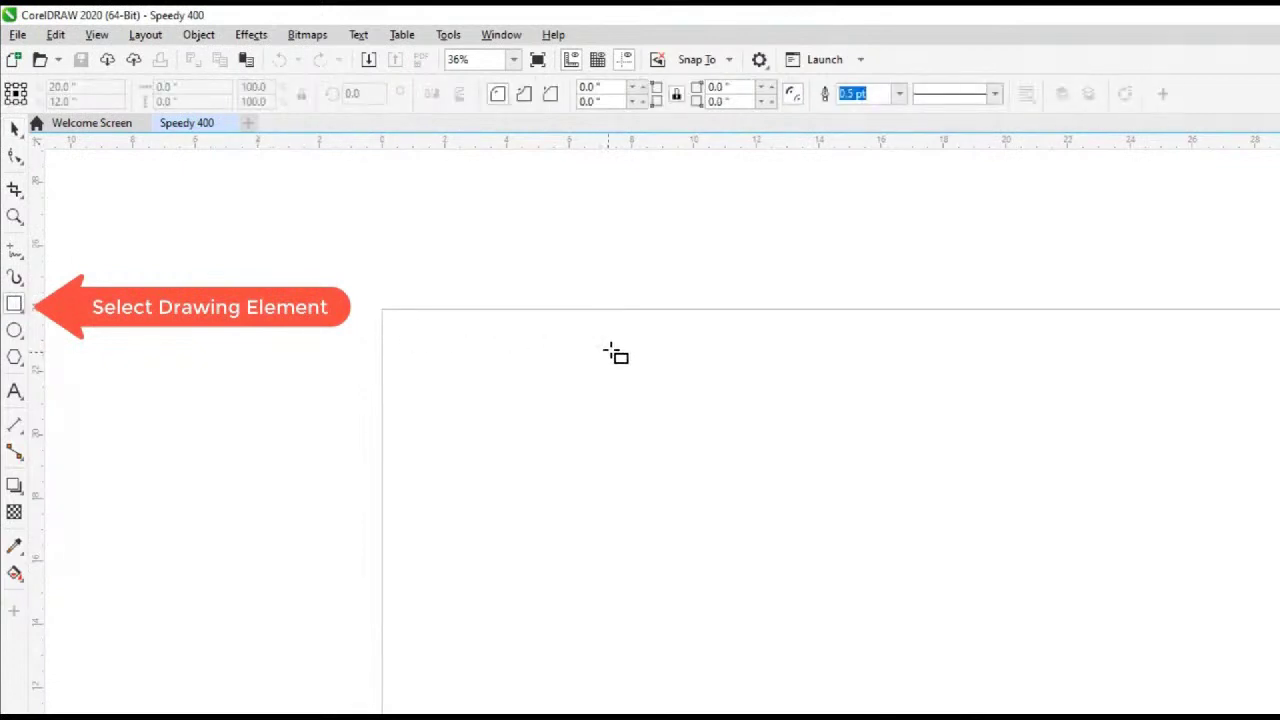
left_click(900, 95)
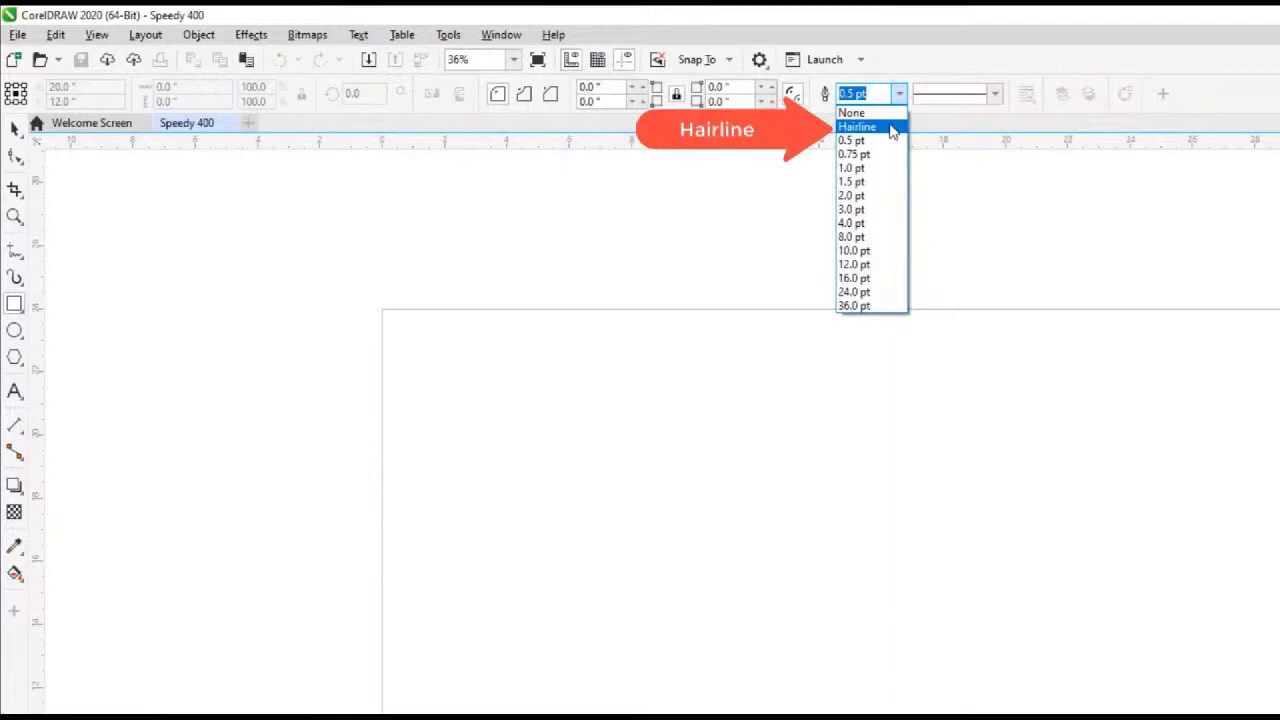
left_click(893, 129)
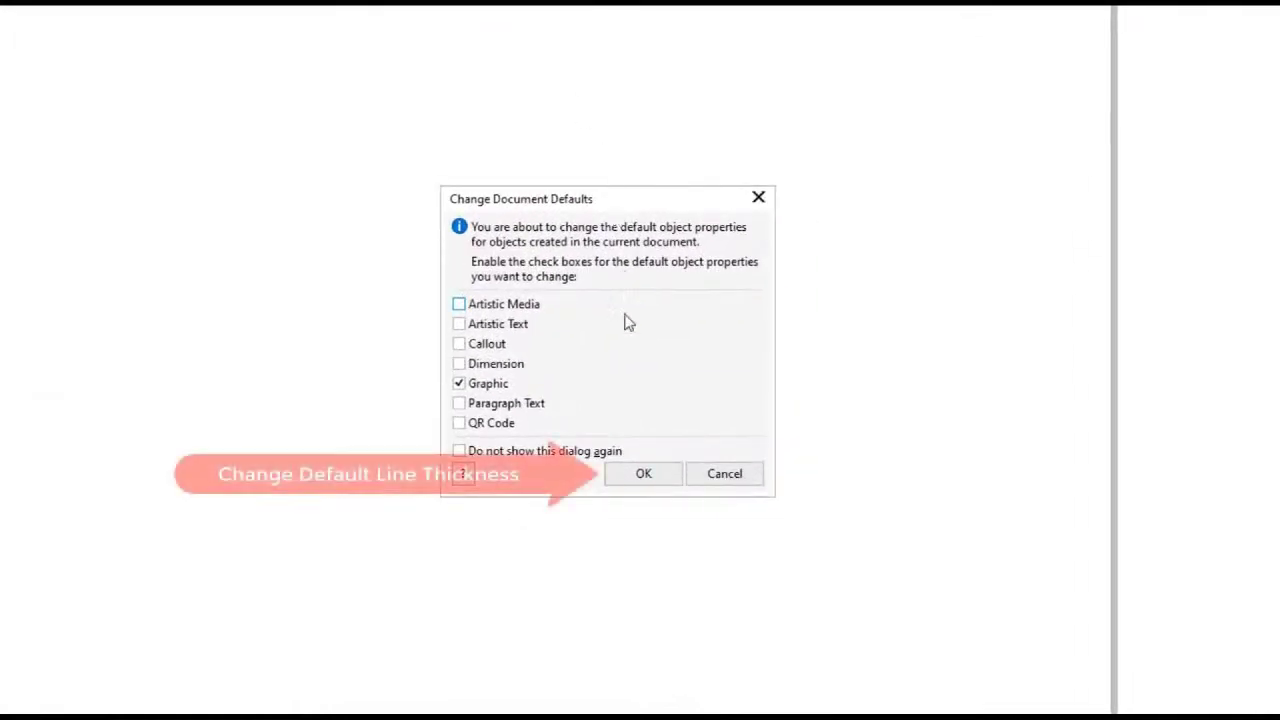
left_click(659, 482)
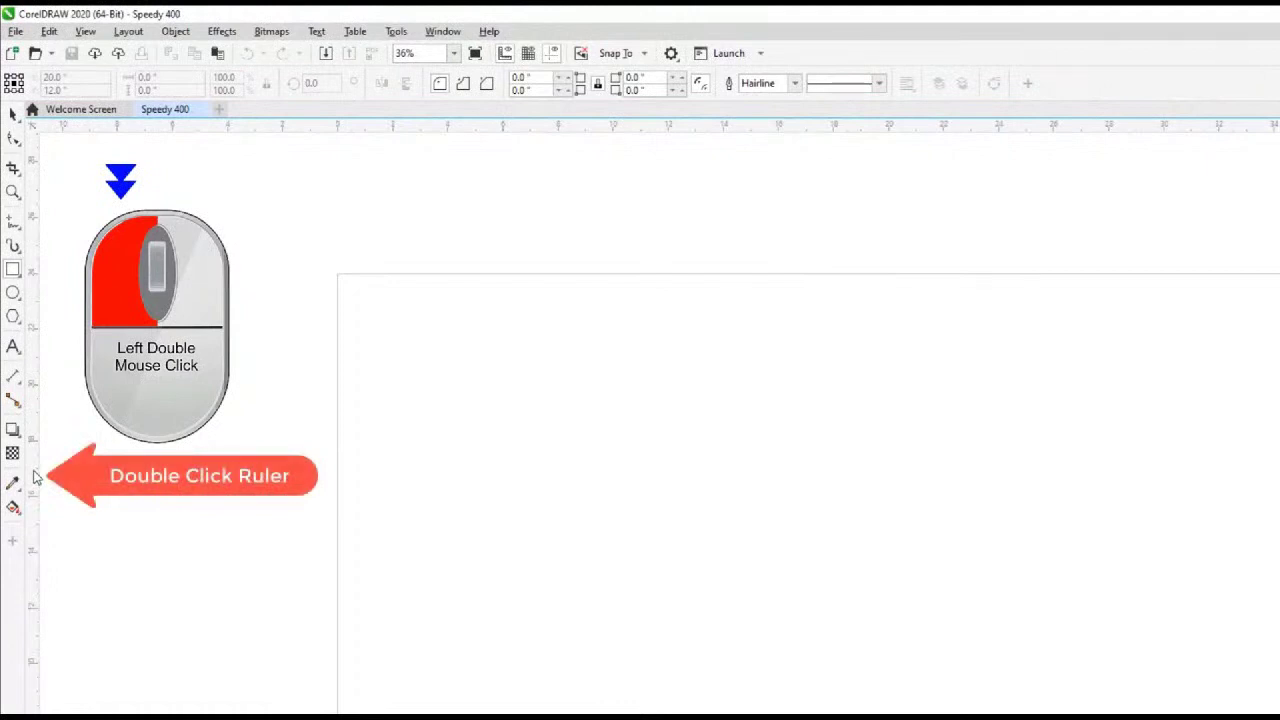
- Set the vertical ruler origin to 24 inches in the document's ruler options to match the page height
double_click(33, 477)
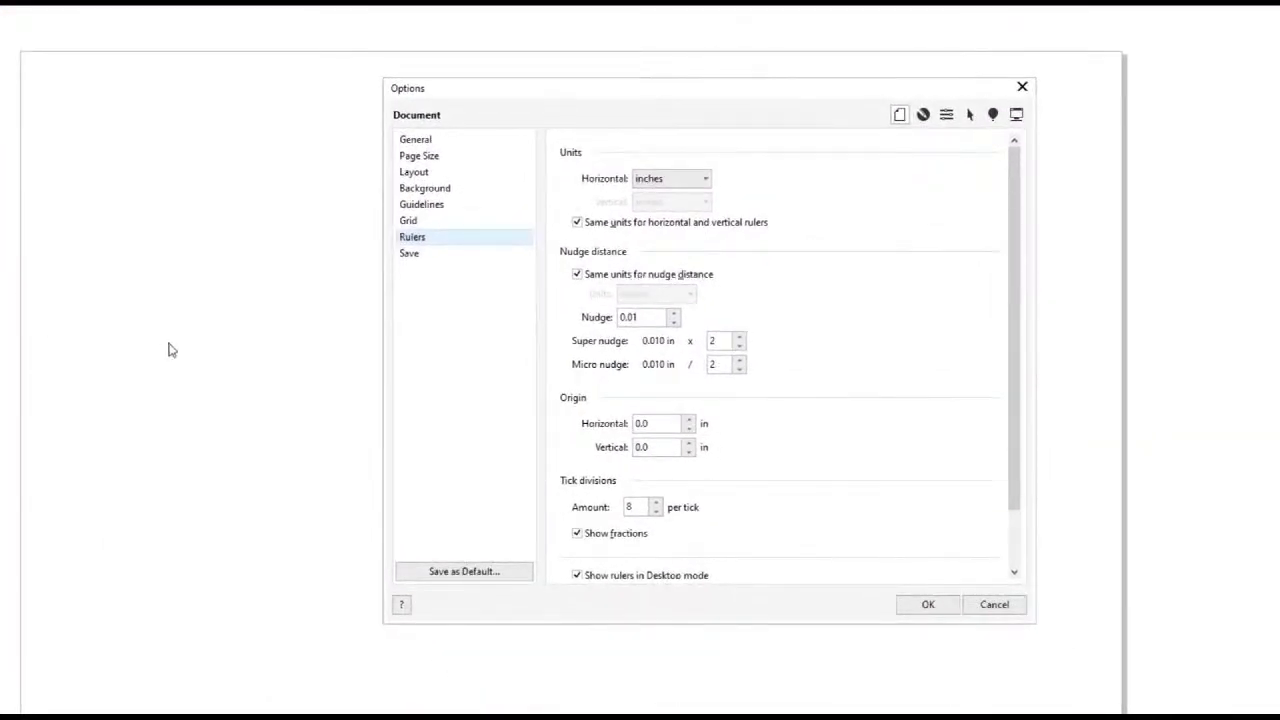
double_click(640, 447)
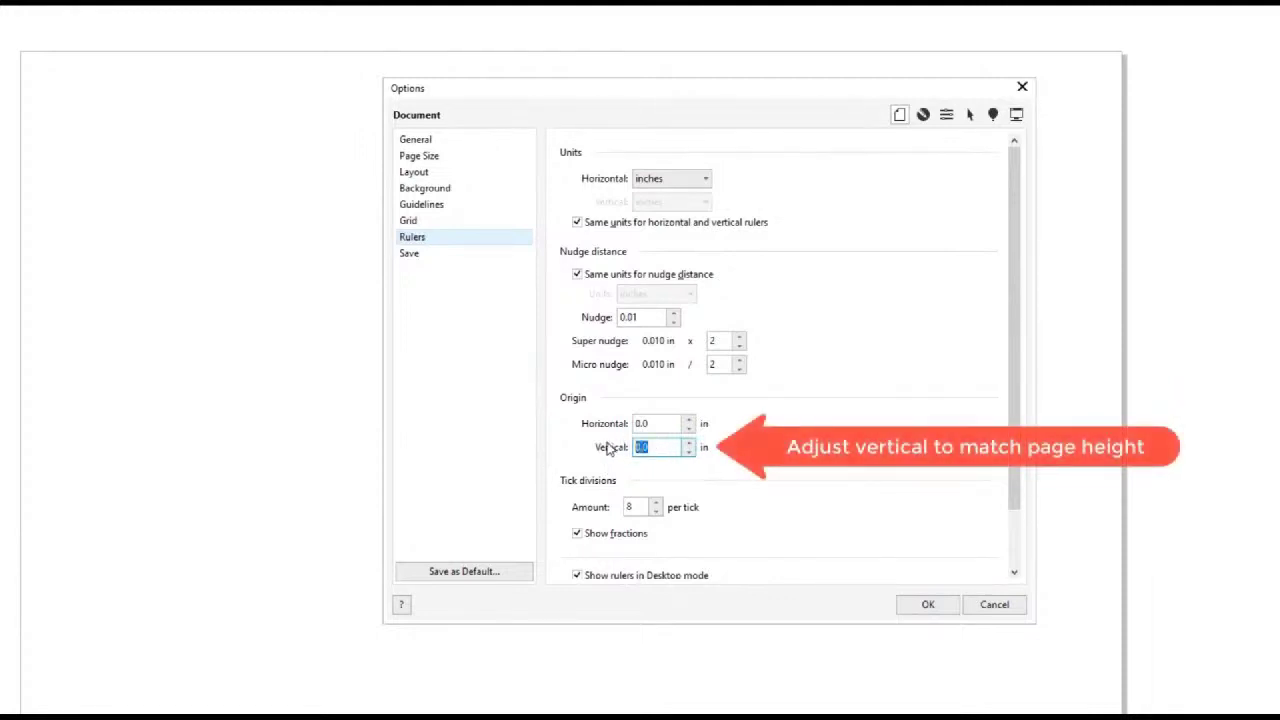
type("24")
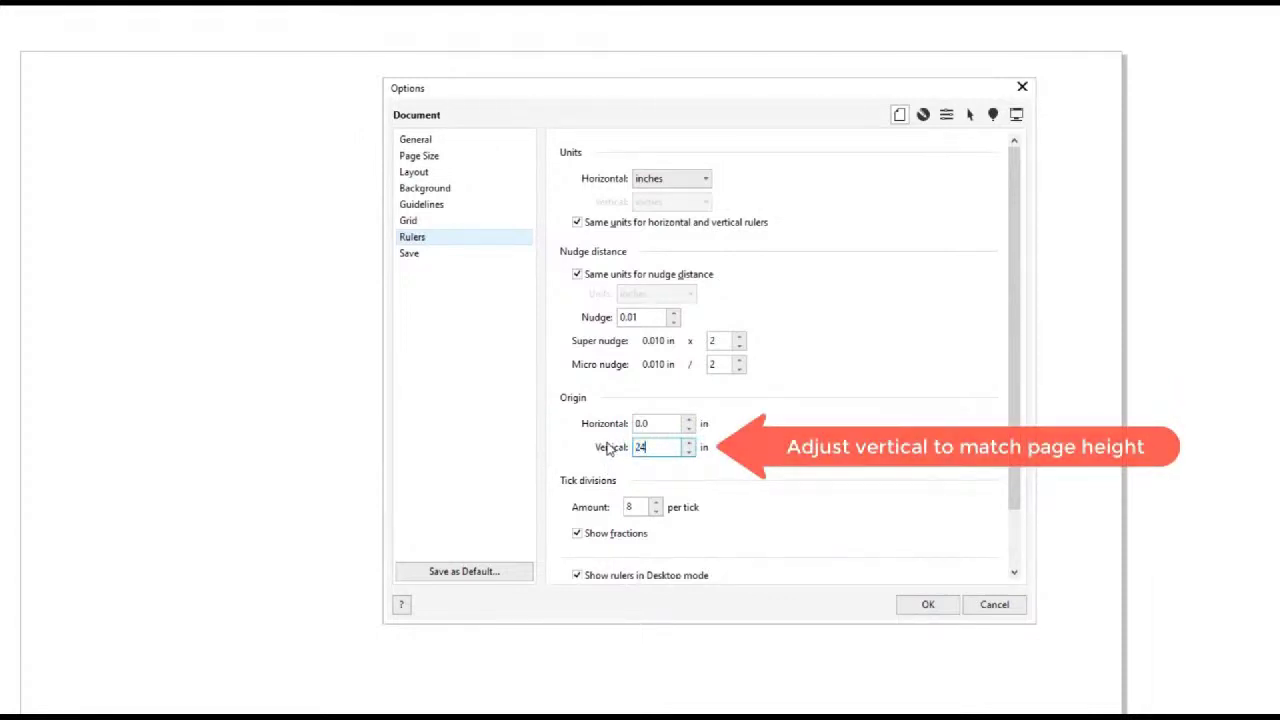
left_click(925, 606)
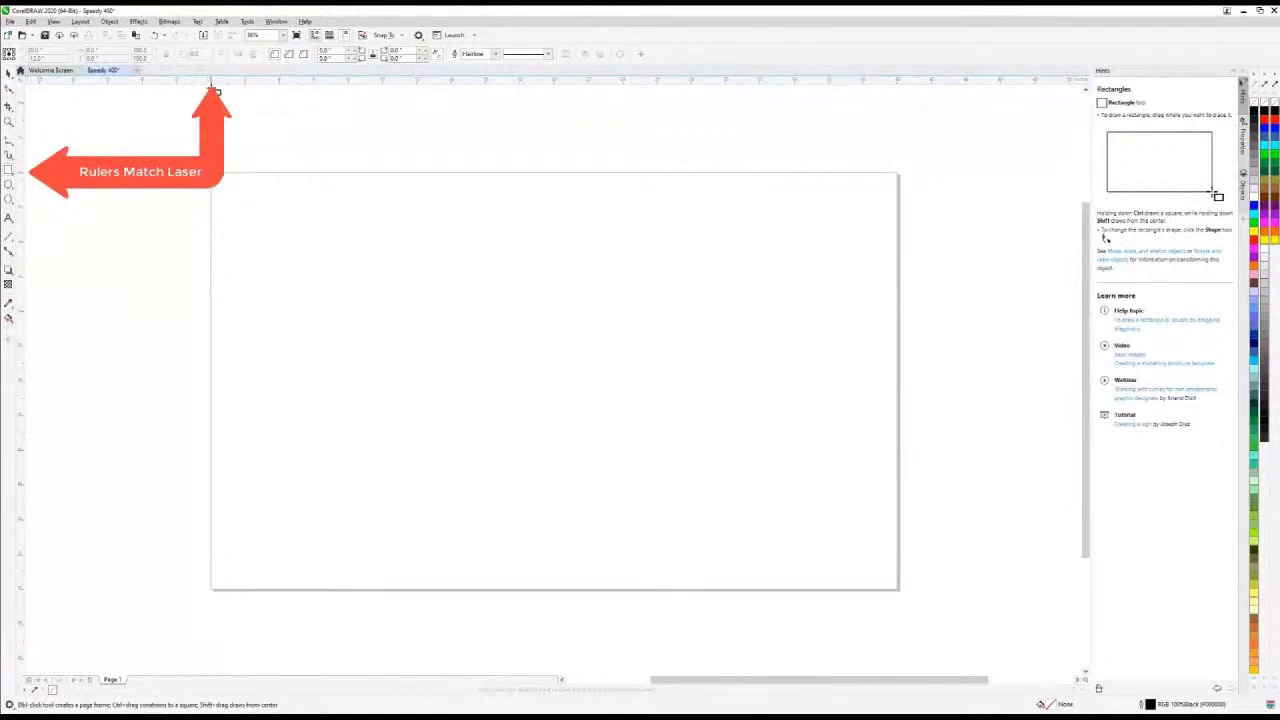
- Save the current document settings as the new document defaults, keeping the preselected options and styles
left_click(247, 21)
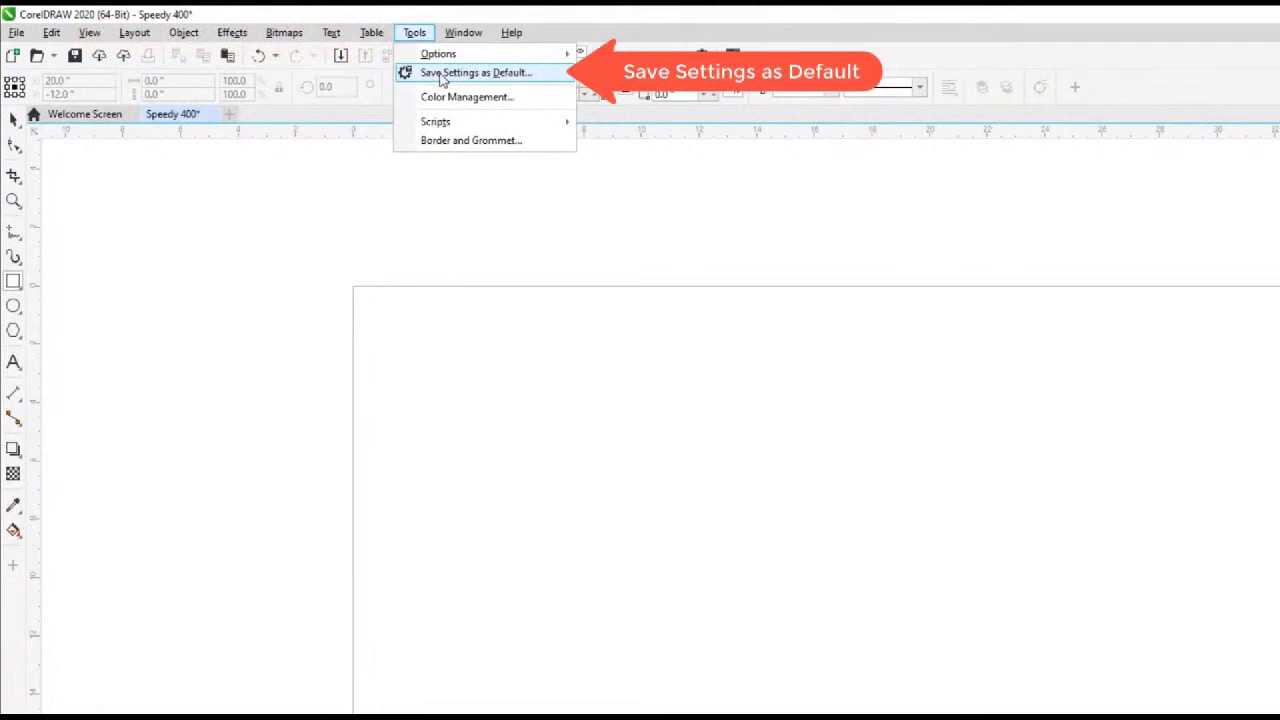
left_click(440, 77)
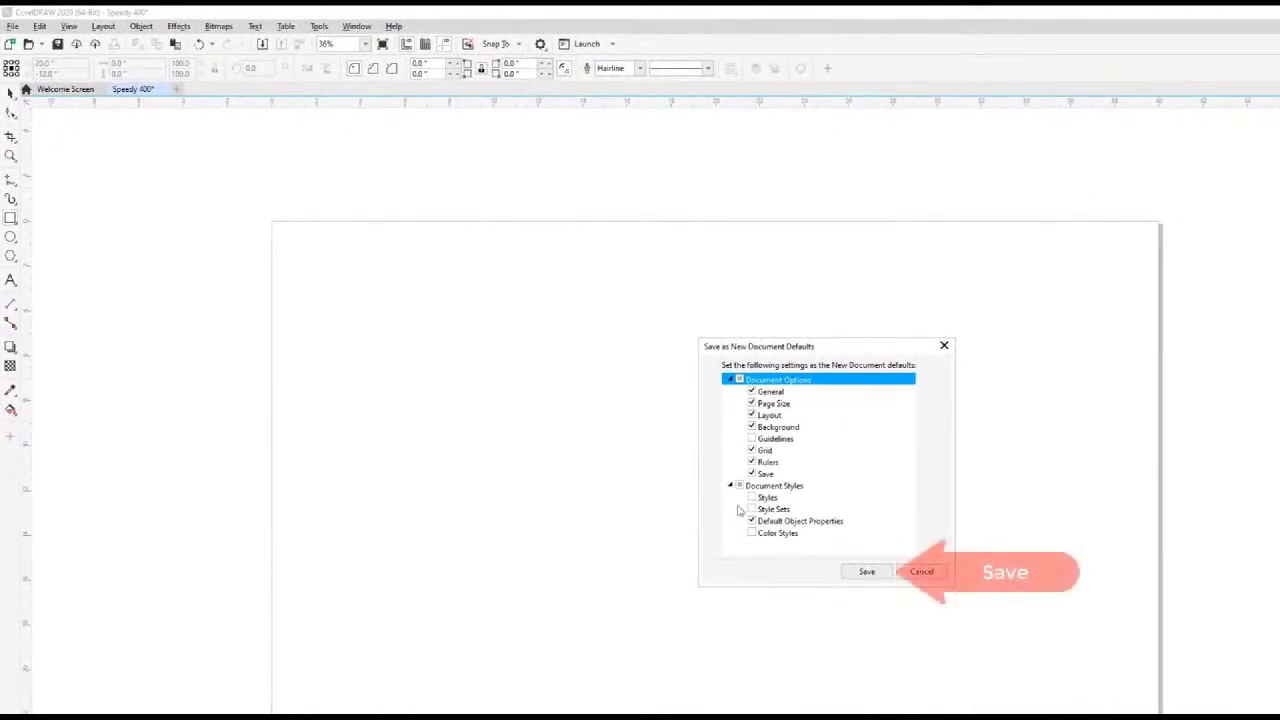
left_click(867, 573)
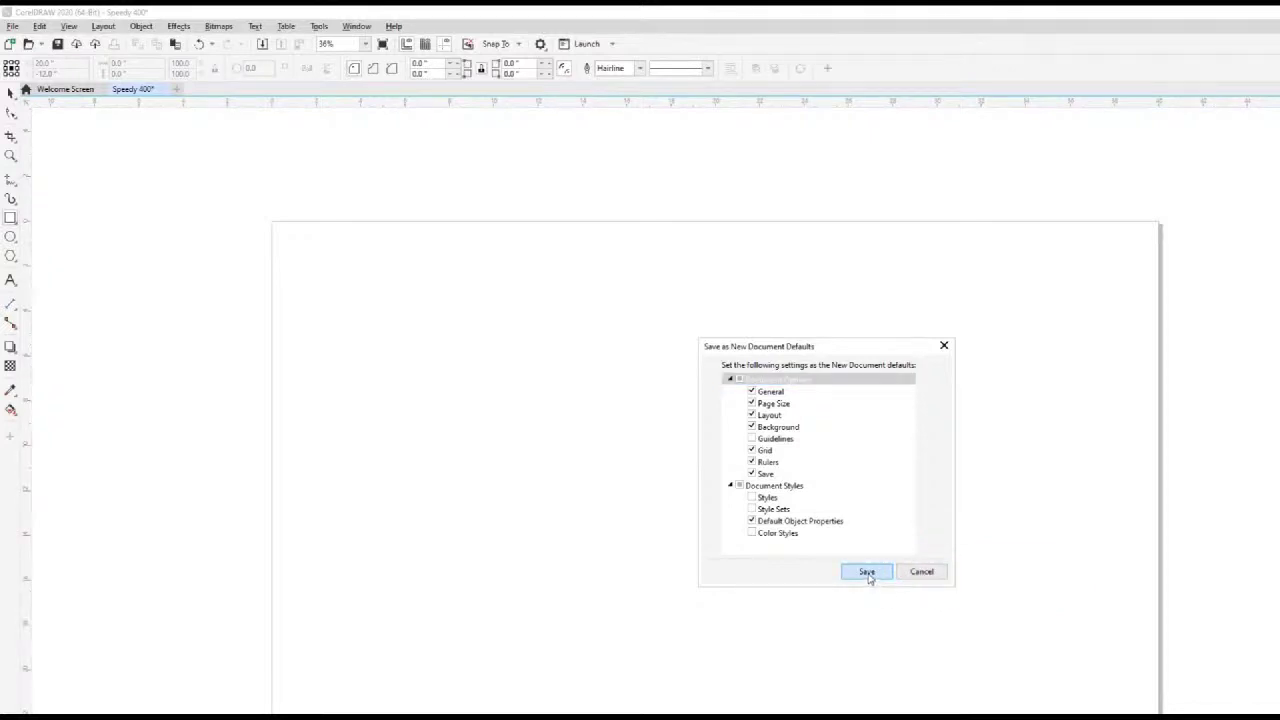
left_click(868, 574)
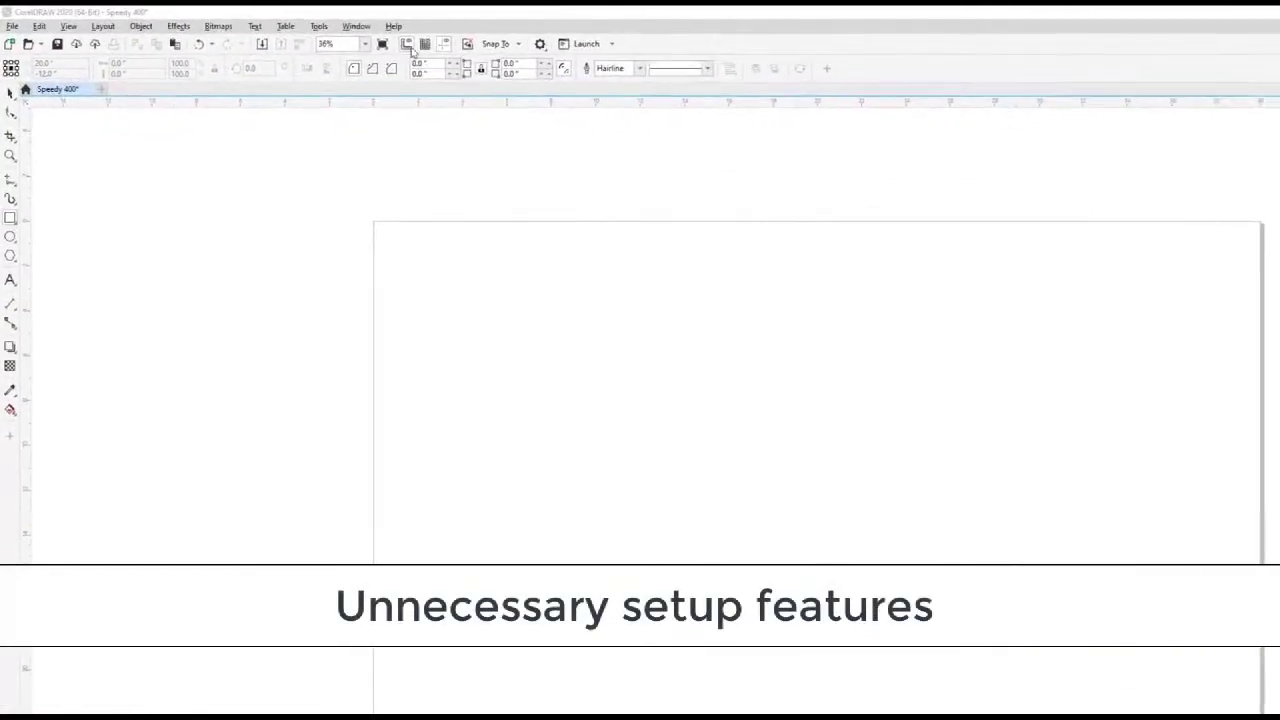
- In the general CorelDRAW options, set the start-up behaviour to Start a new document
left_click(378, 31)
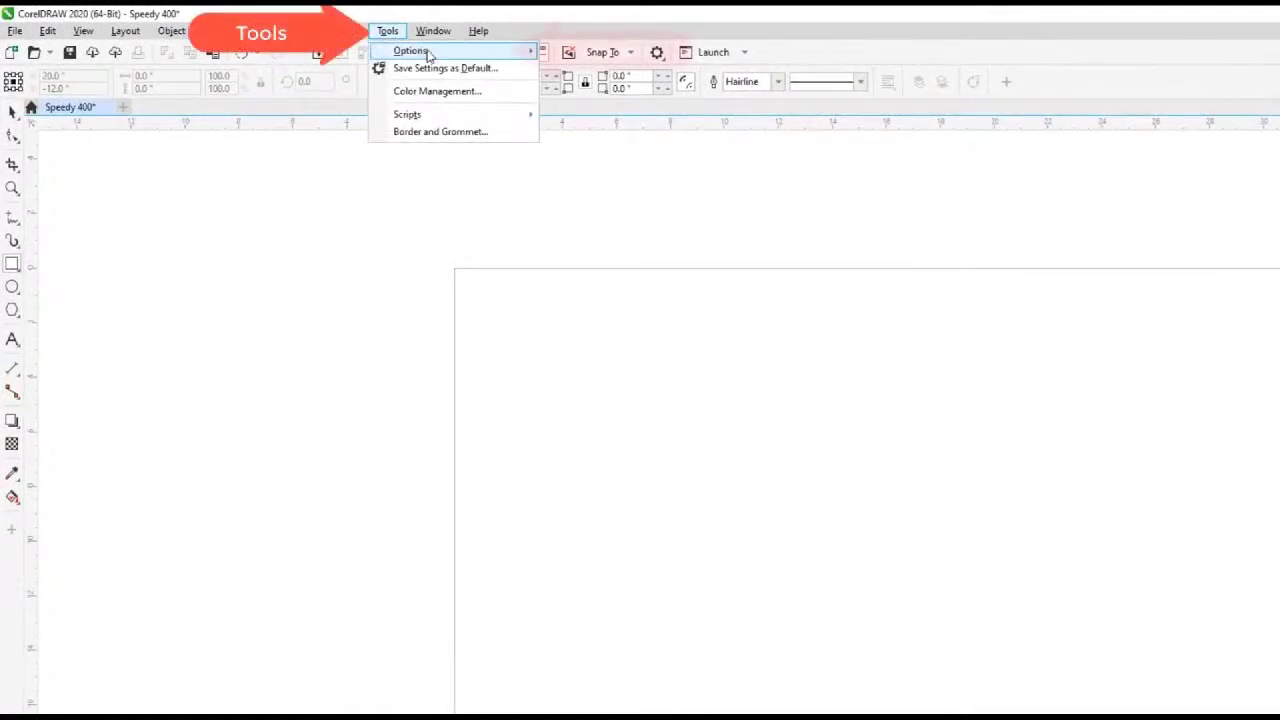
mouse_move(428, 54)
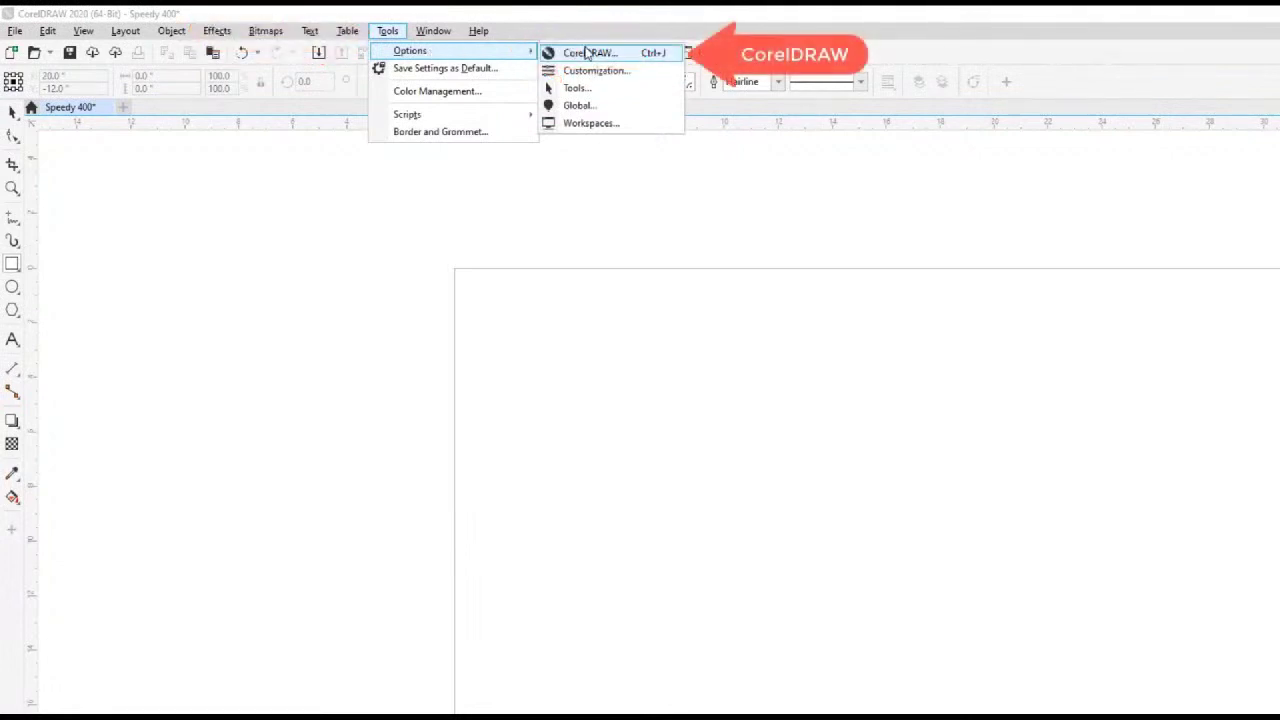
left_click(588, 53)
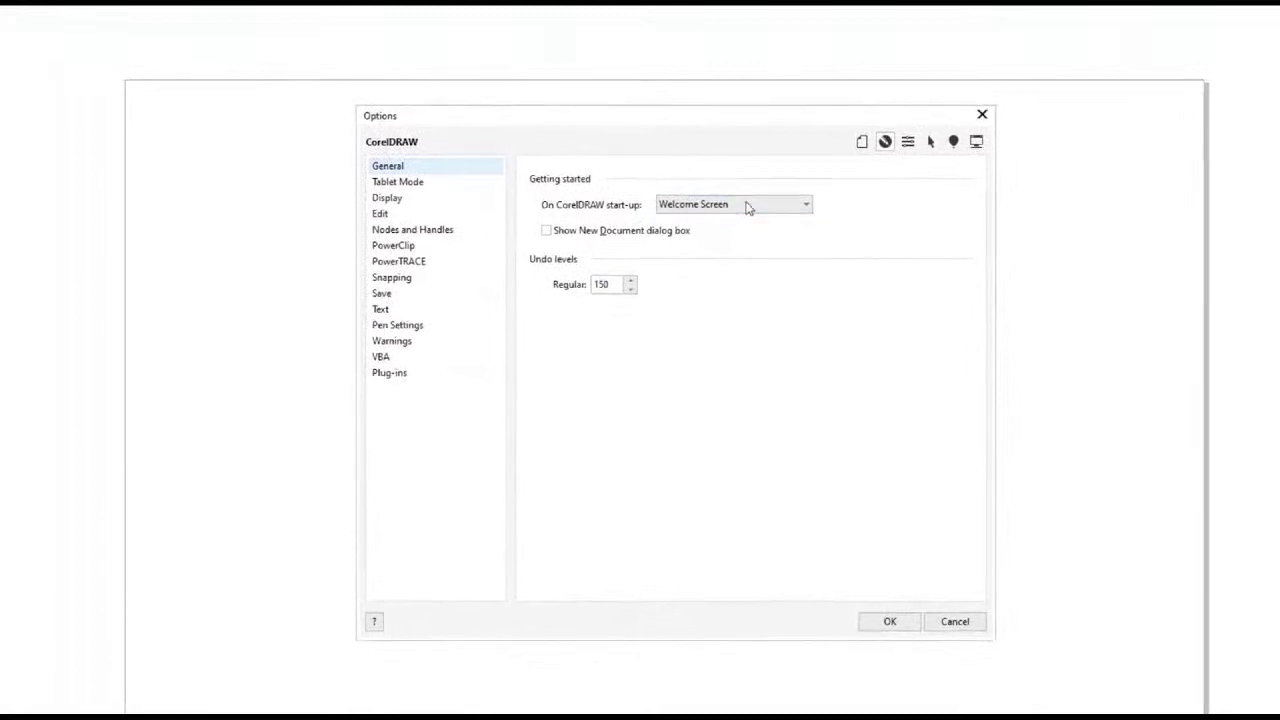
left_click(785, 227)
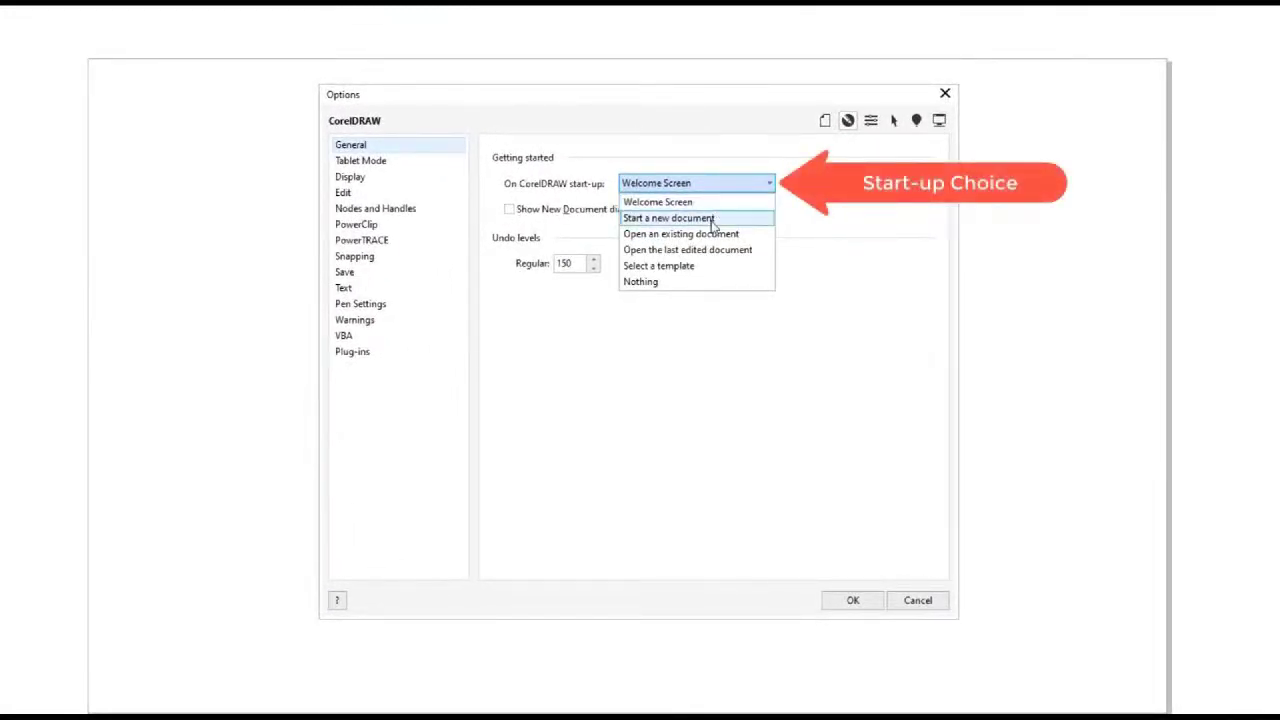
left_click(713, 218)
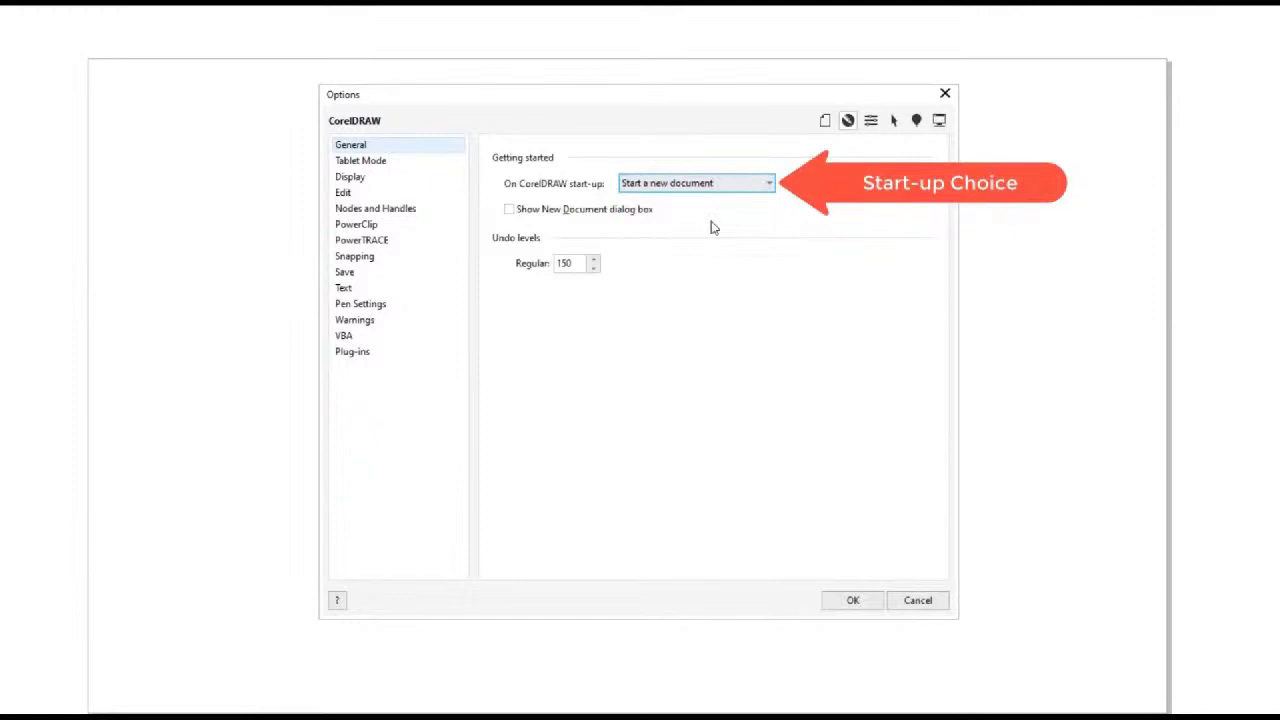
- Set the regular undo levels to 999 and change the application's appearance theme to Black
double_click(564, 263)
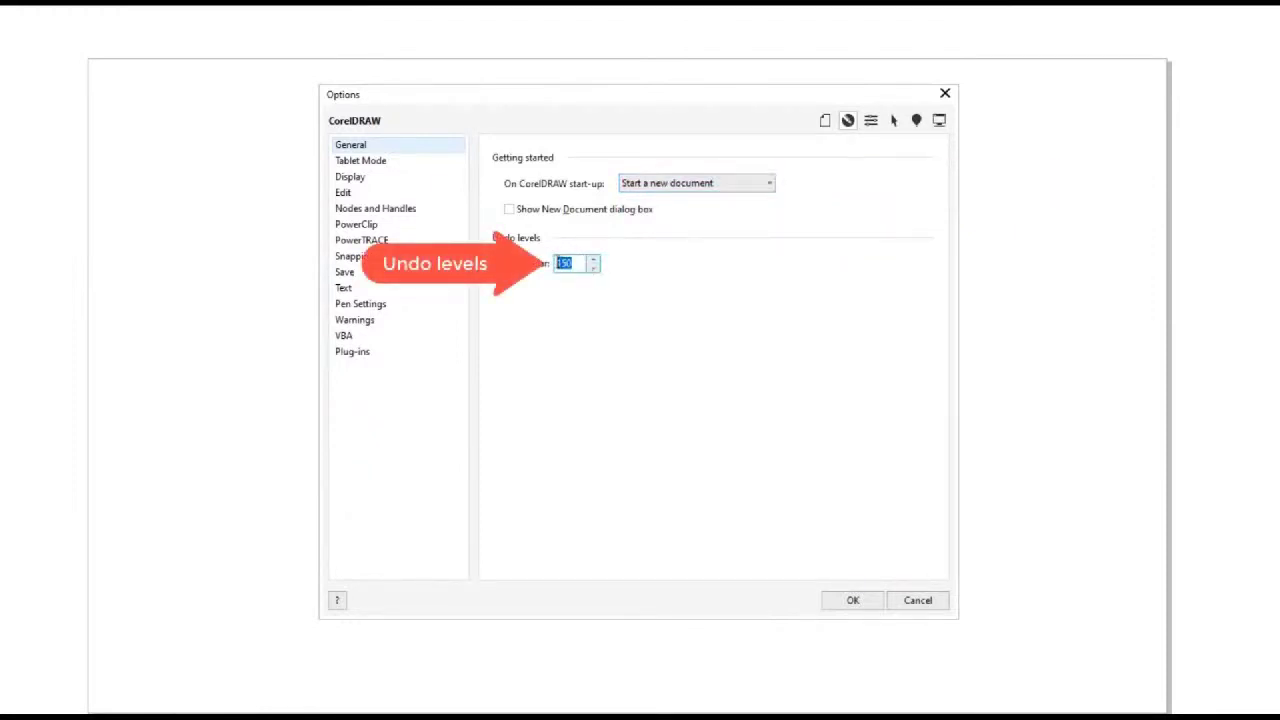
type("999")
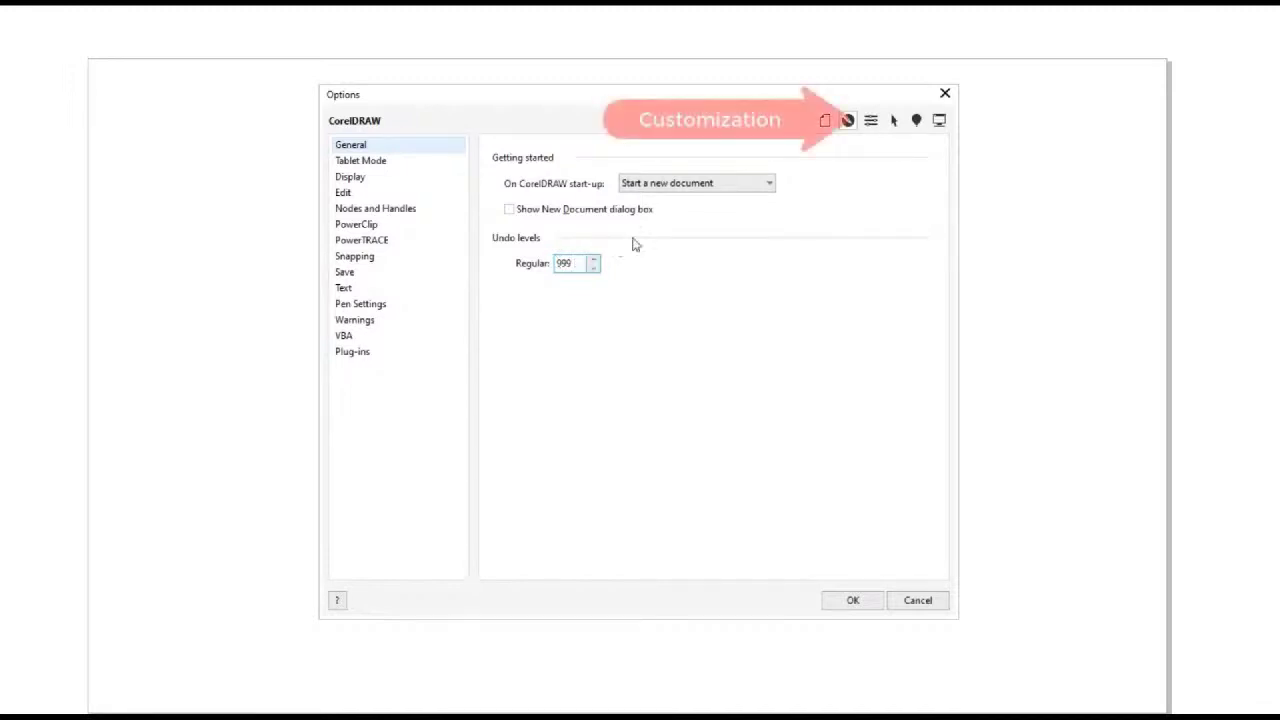
left_click(871, 121)
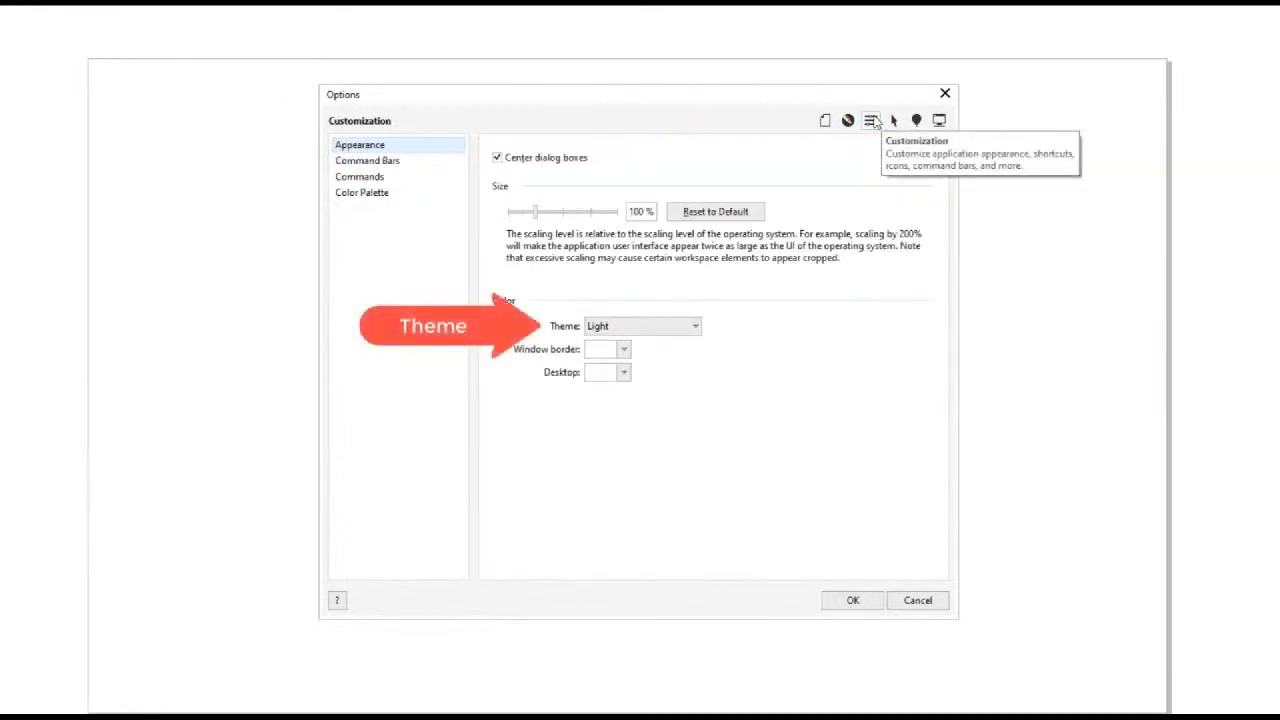
left_click(676, 328)
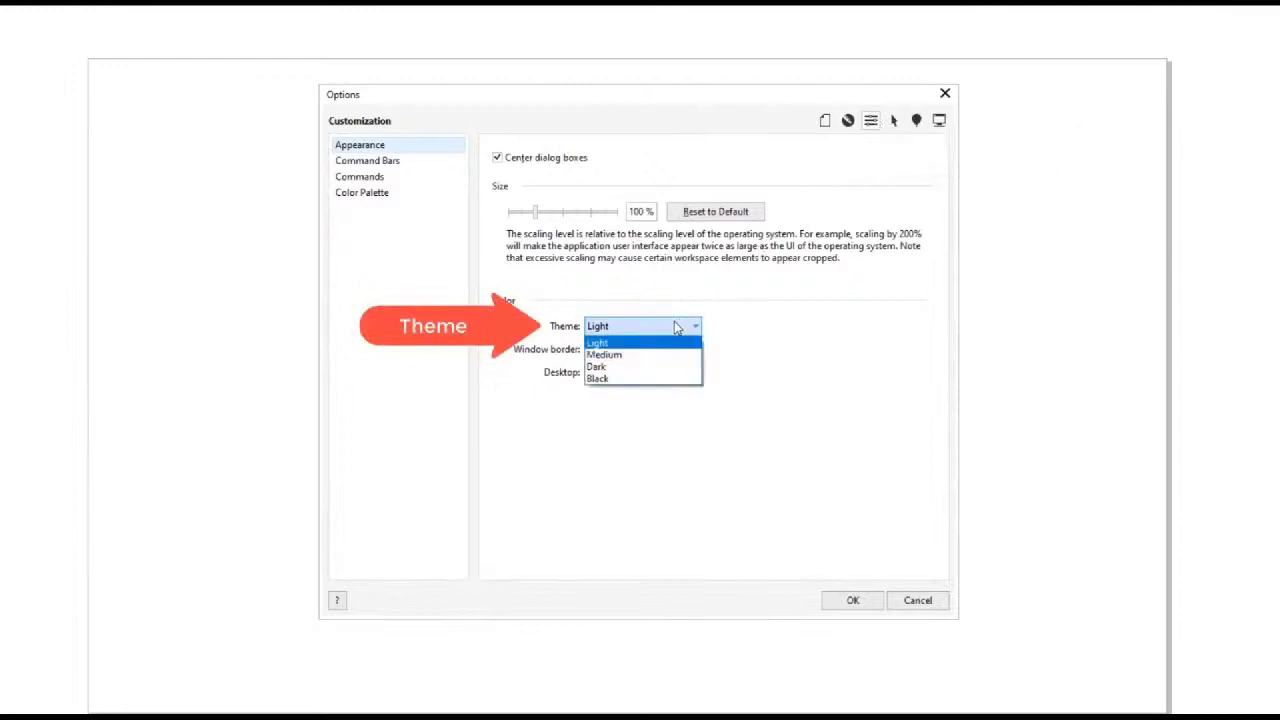
left_click(638, 380)
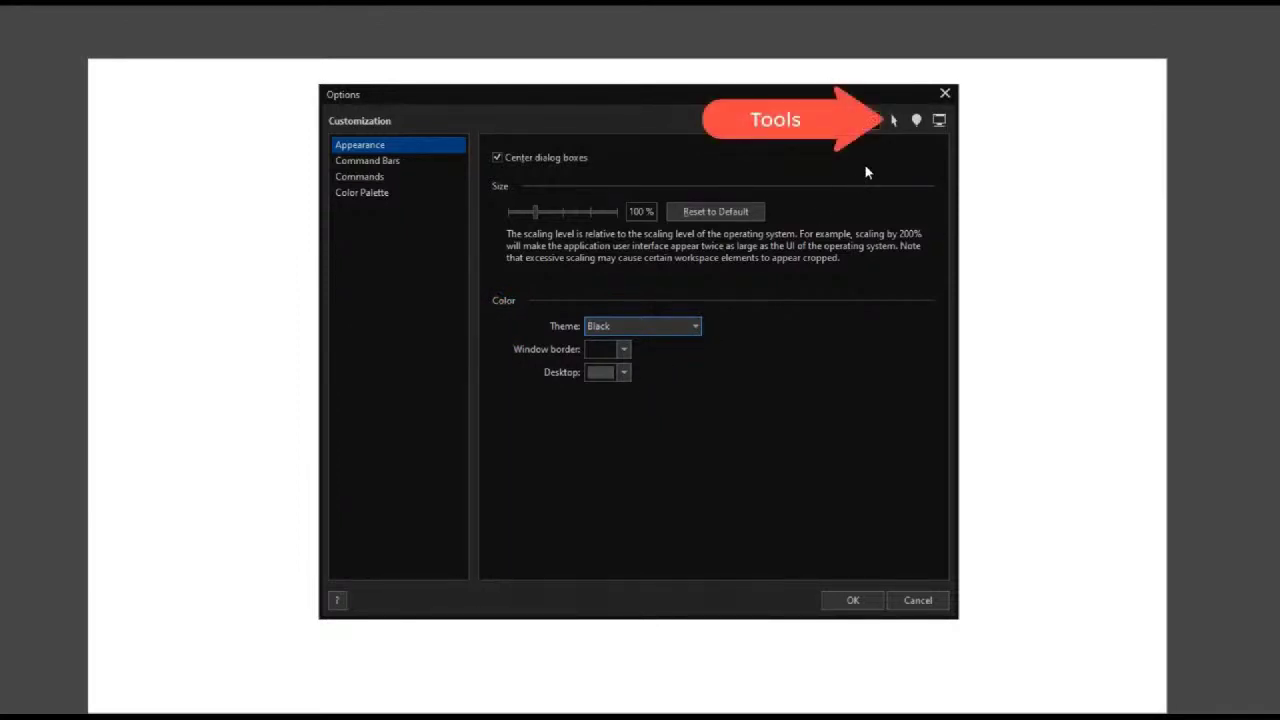
- Turn off Treat all objects as filled in the Pick tool options and apply the option changes
left_click(895, 122)
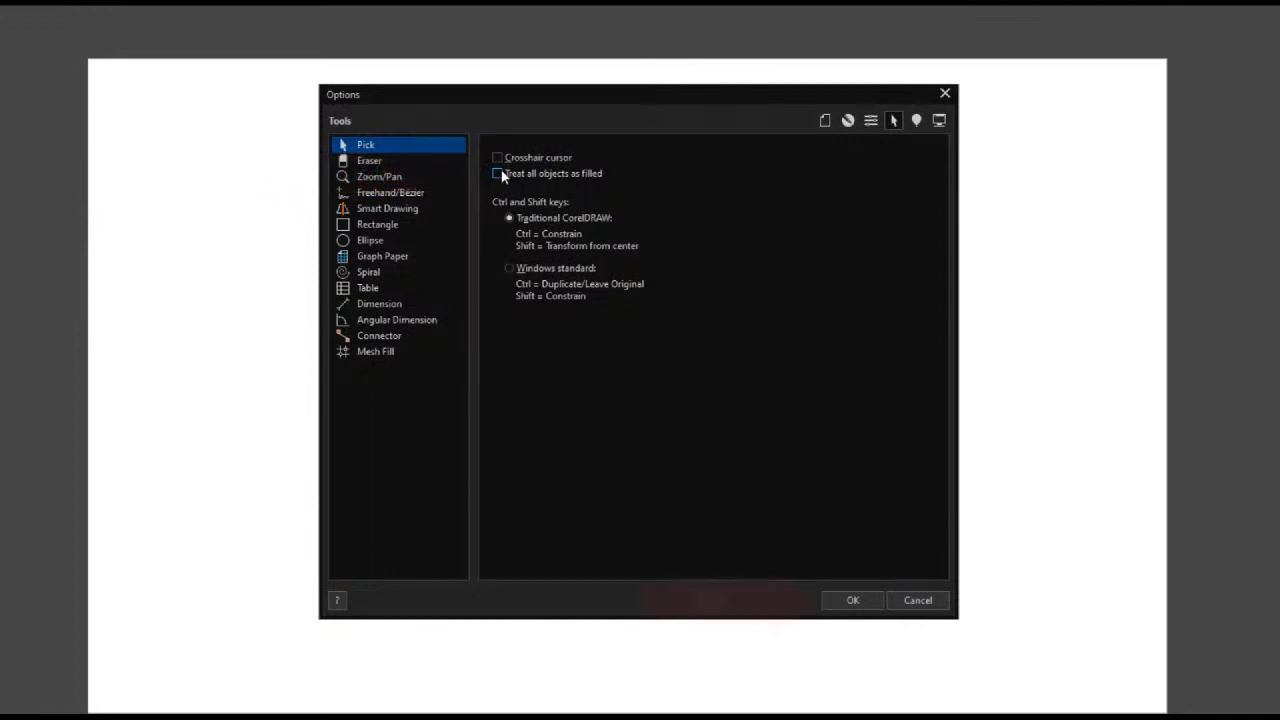
left_click(498, 174)
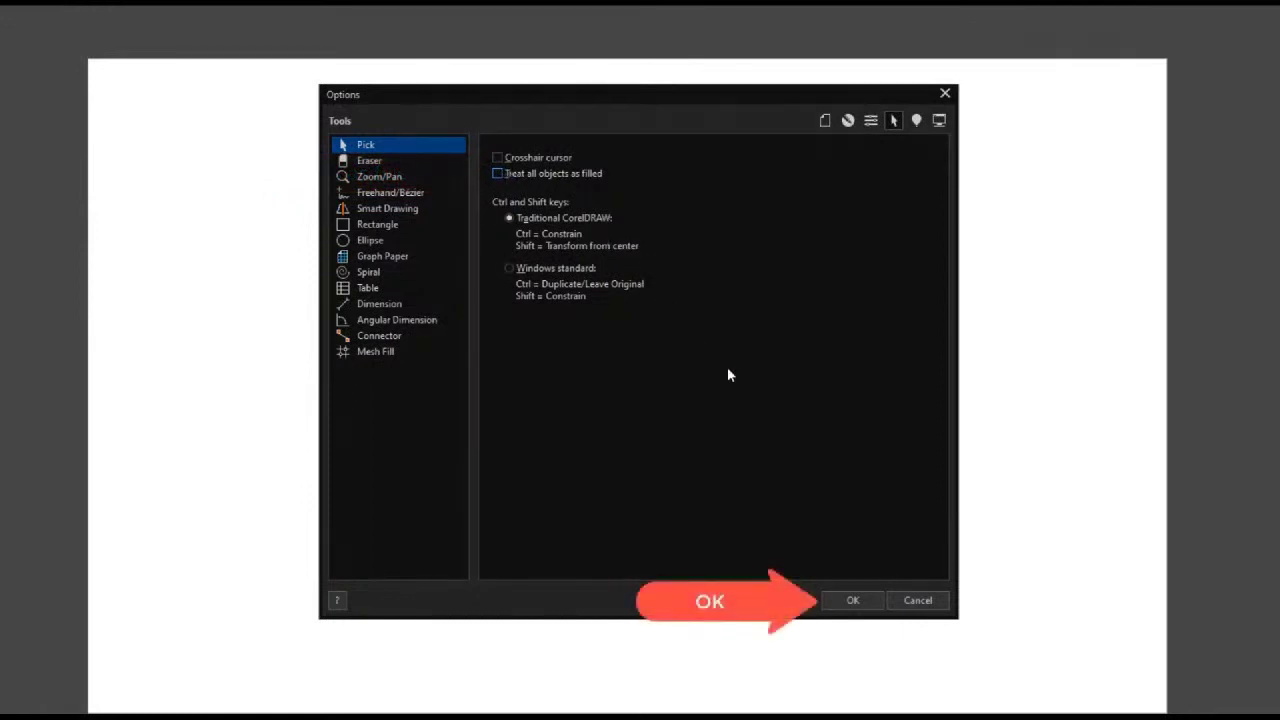
left_click(850, 601)
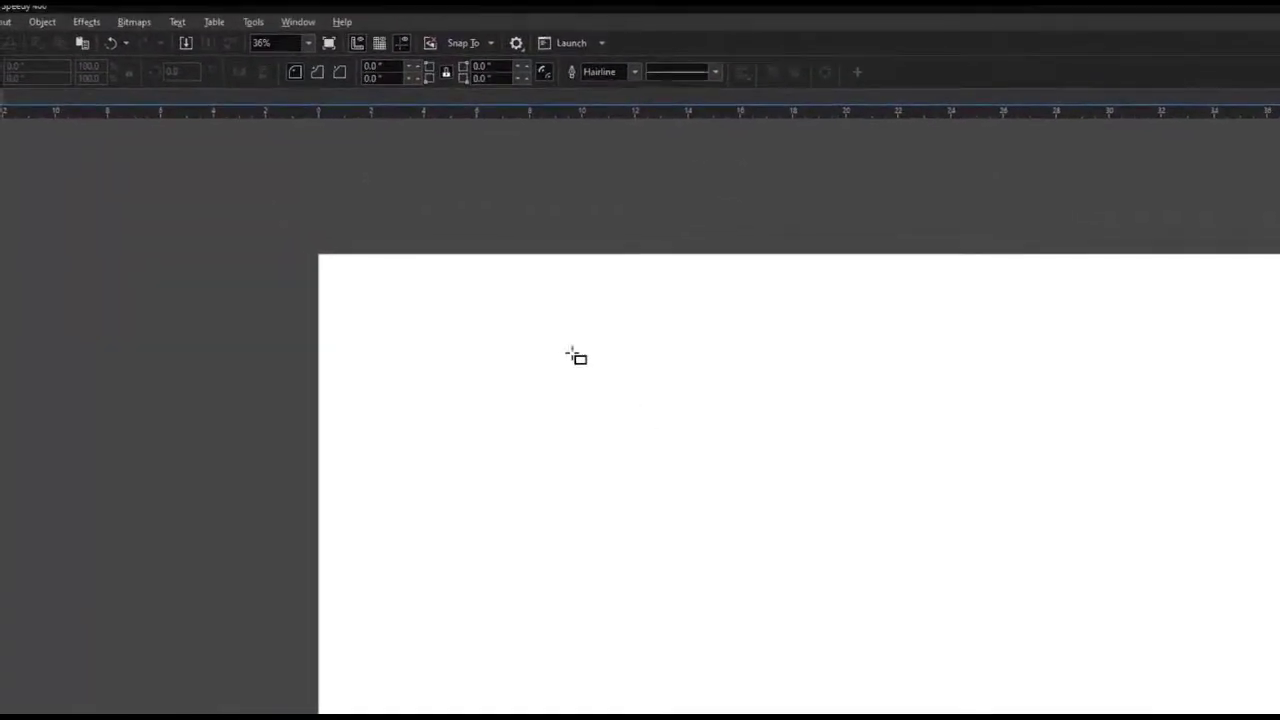
- Save the updated settings as the new document defaults with the preselected document options and styles
left_click(260, 31)
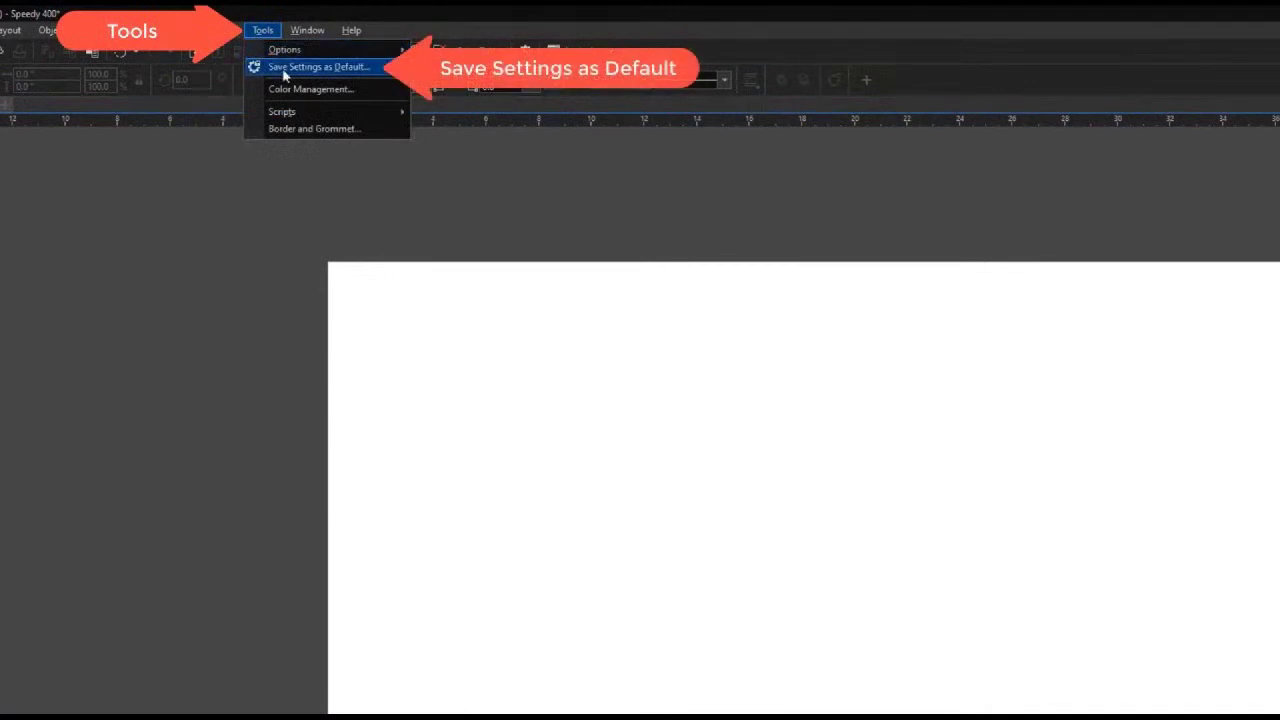
left_click(310, 67)
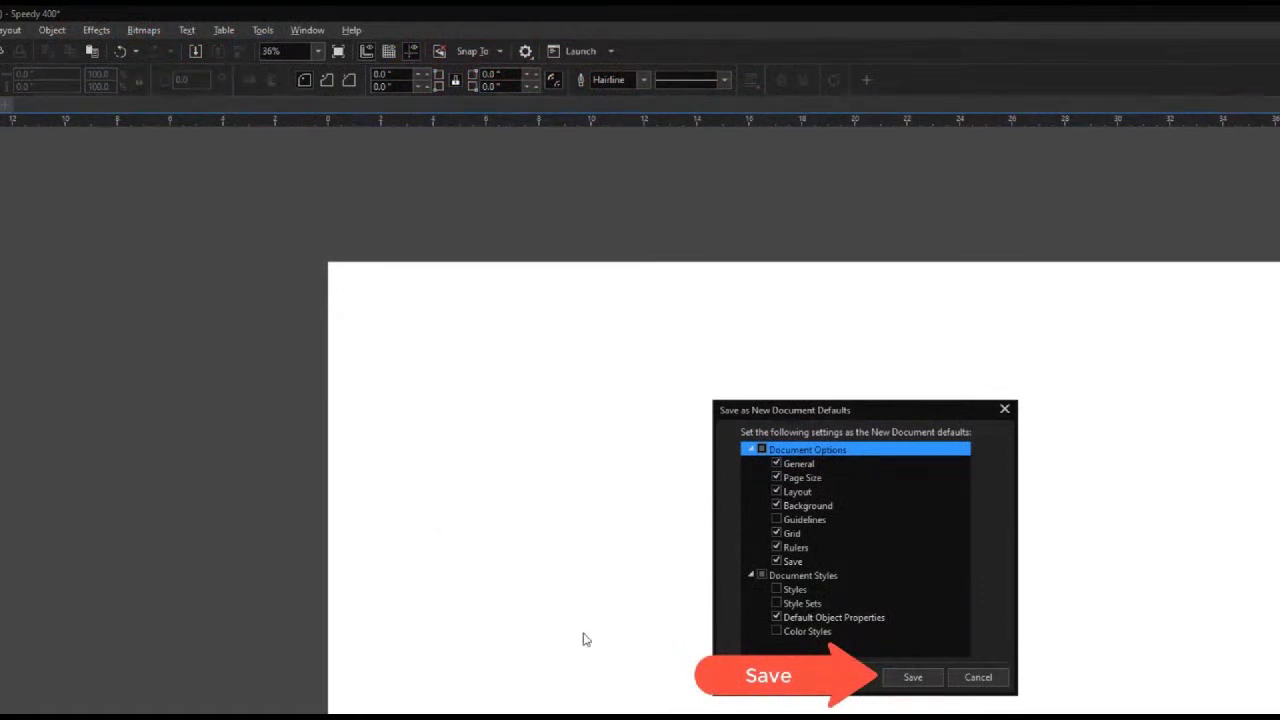
left_click(917, 682)
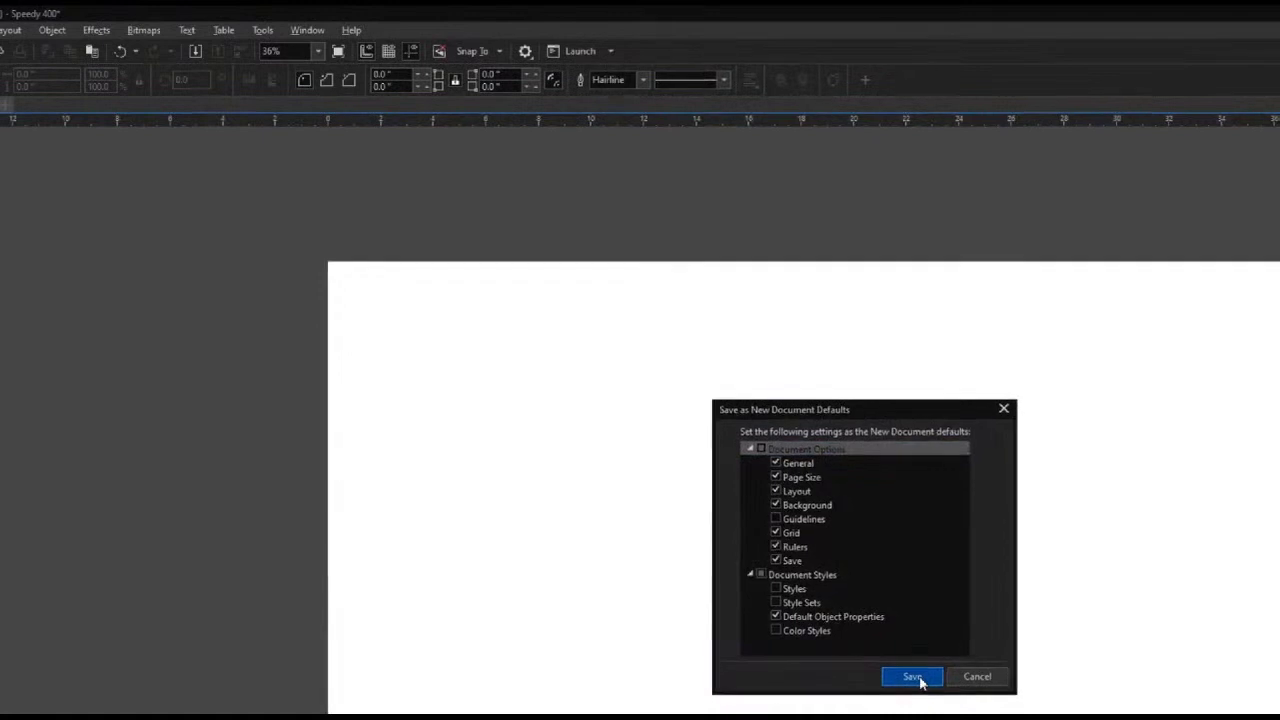
left_click(917, 680)
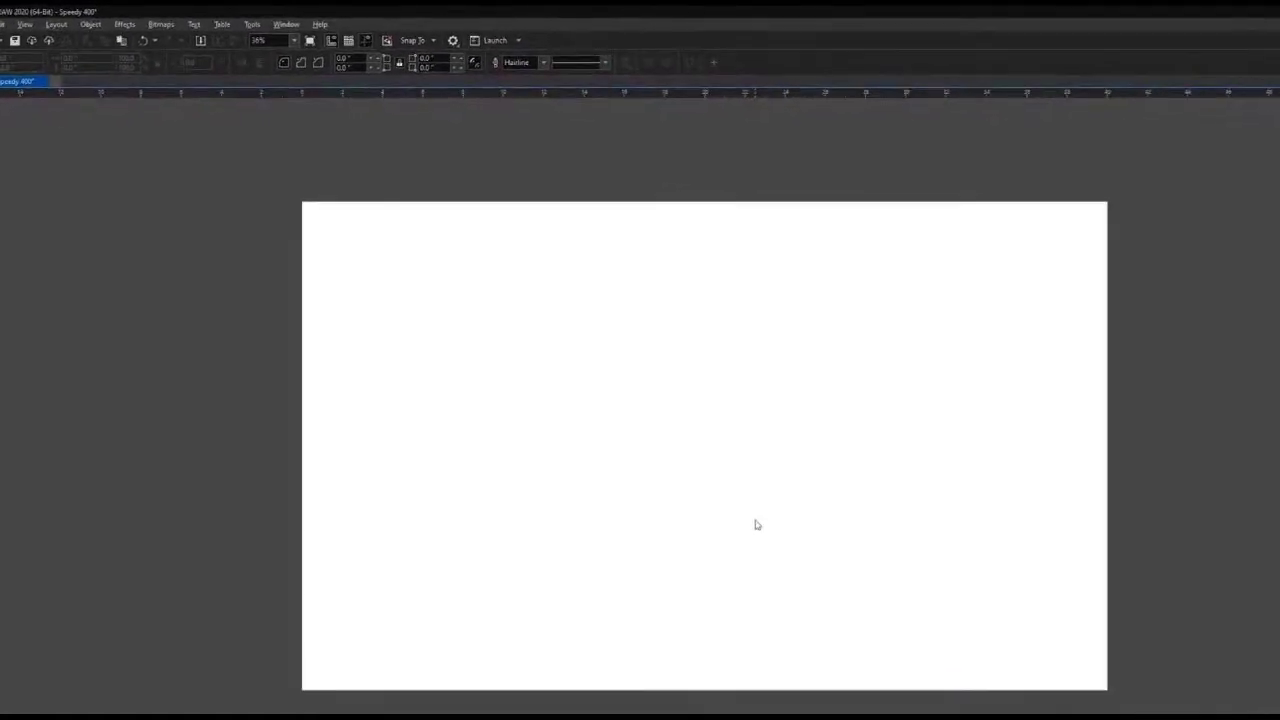
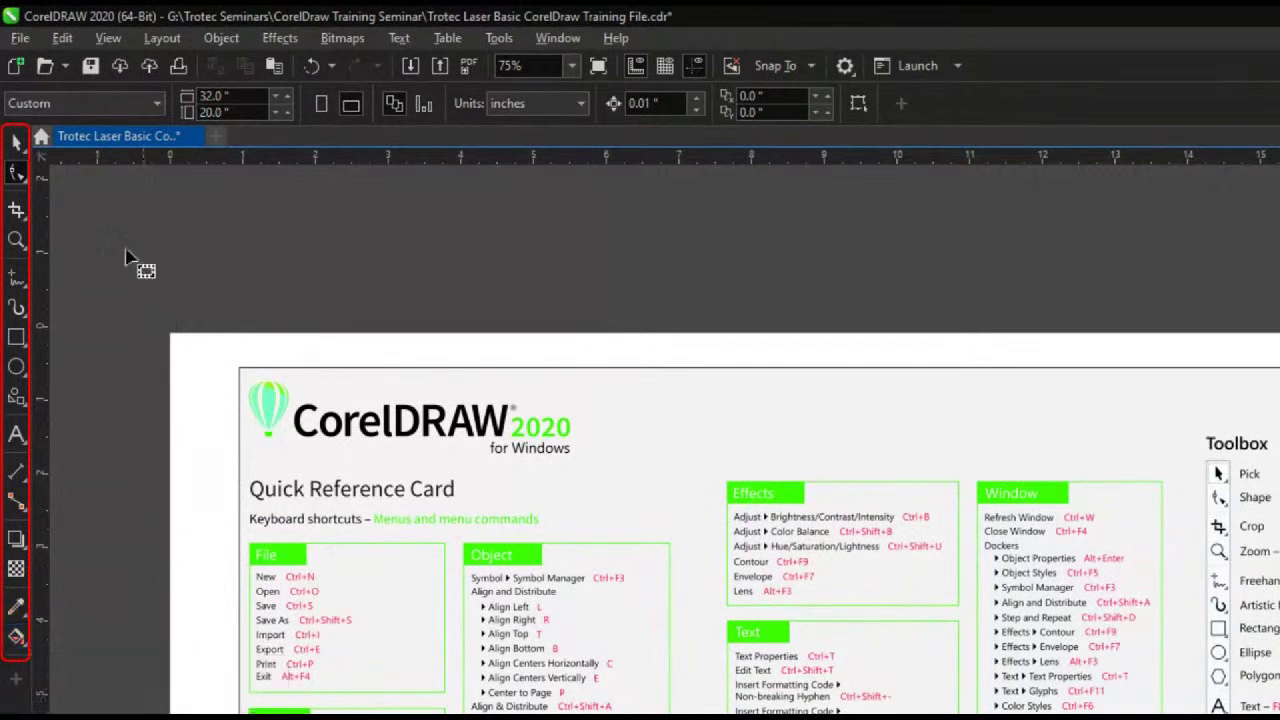
- Examine the tool groups of the toolbox one after another, from the Pick tools through to the Interactive Fill tools
left_click(26, 155)
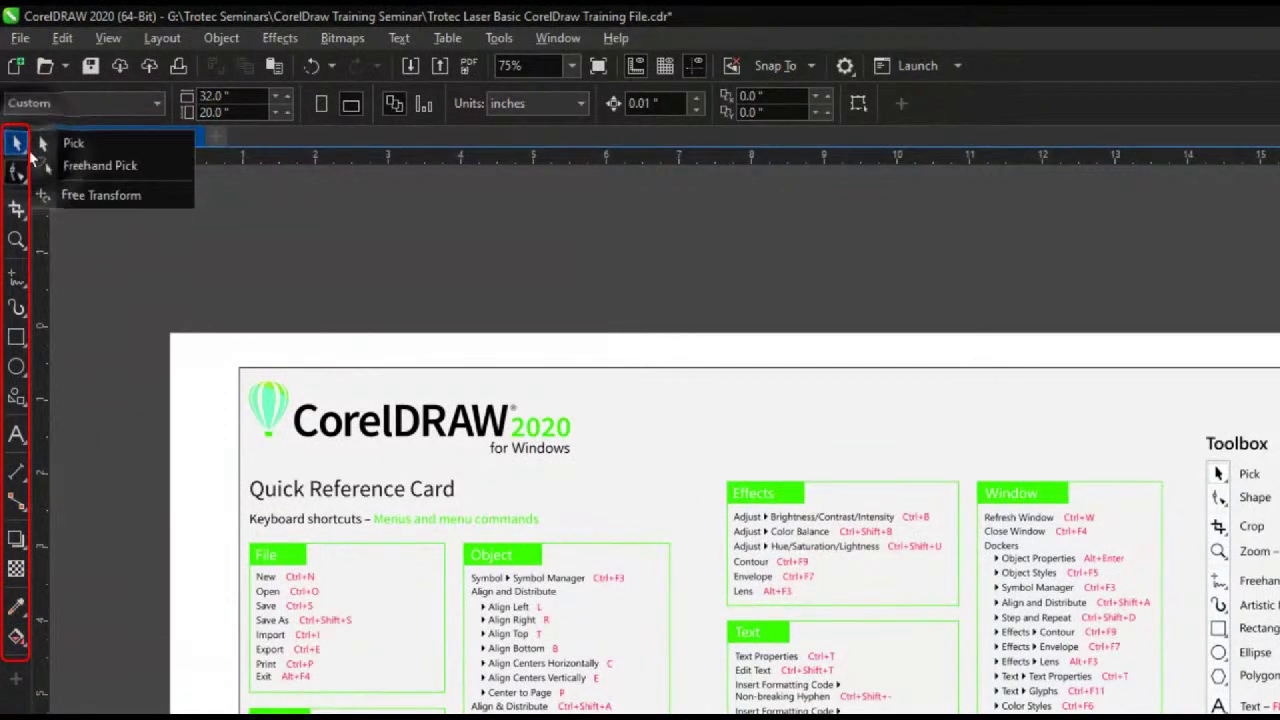
left_click(26, 177)
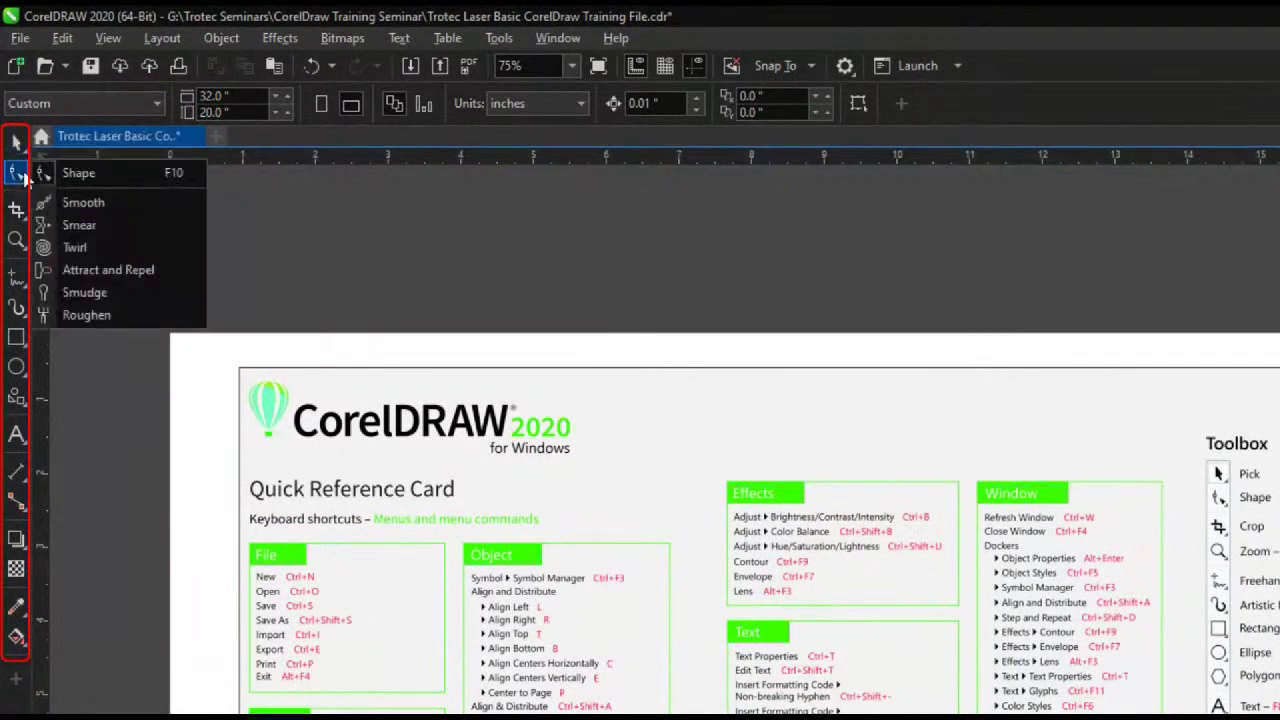
left_click(25, 217)
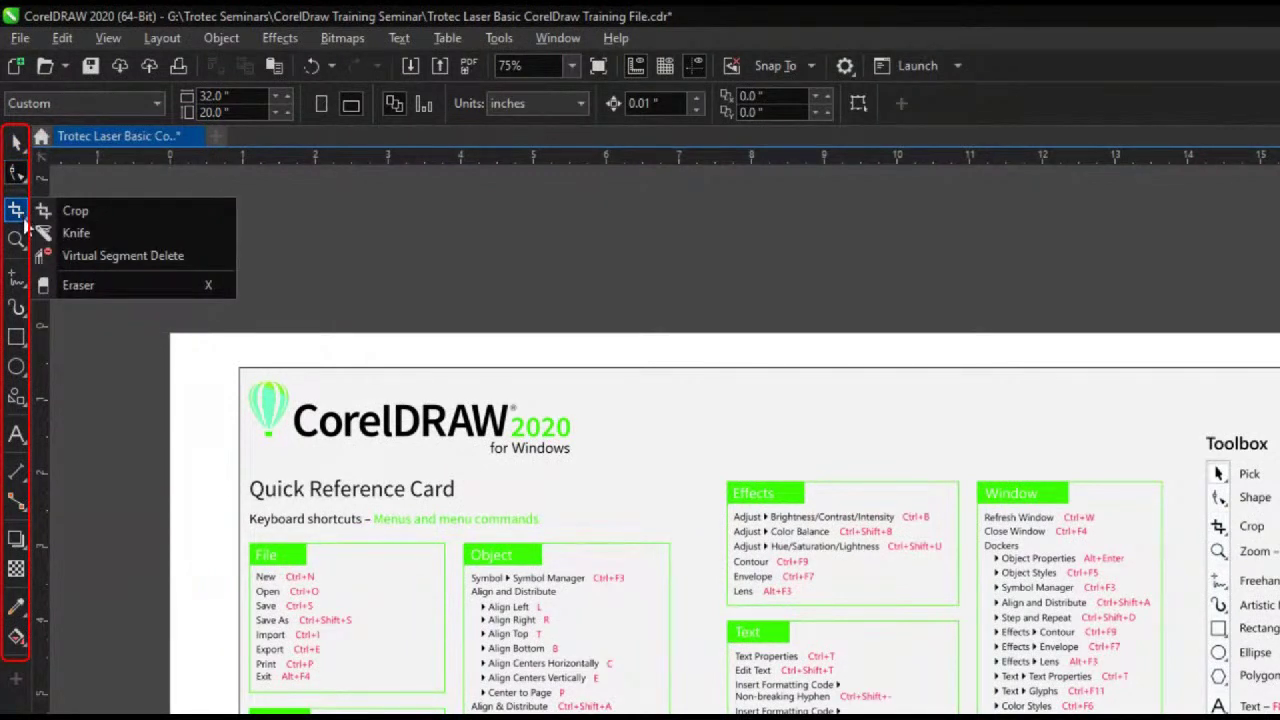
left_click(26, 245)
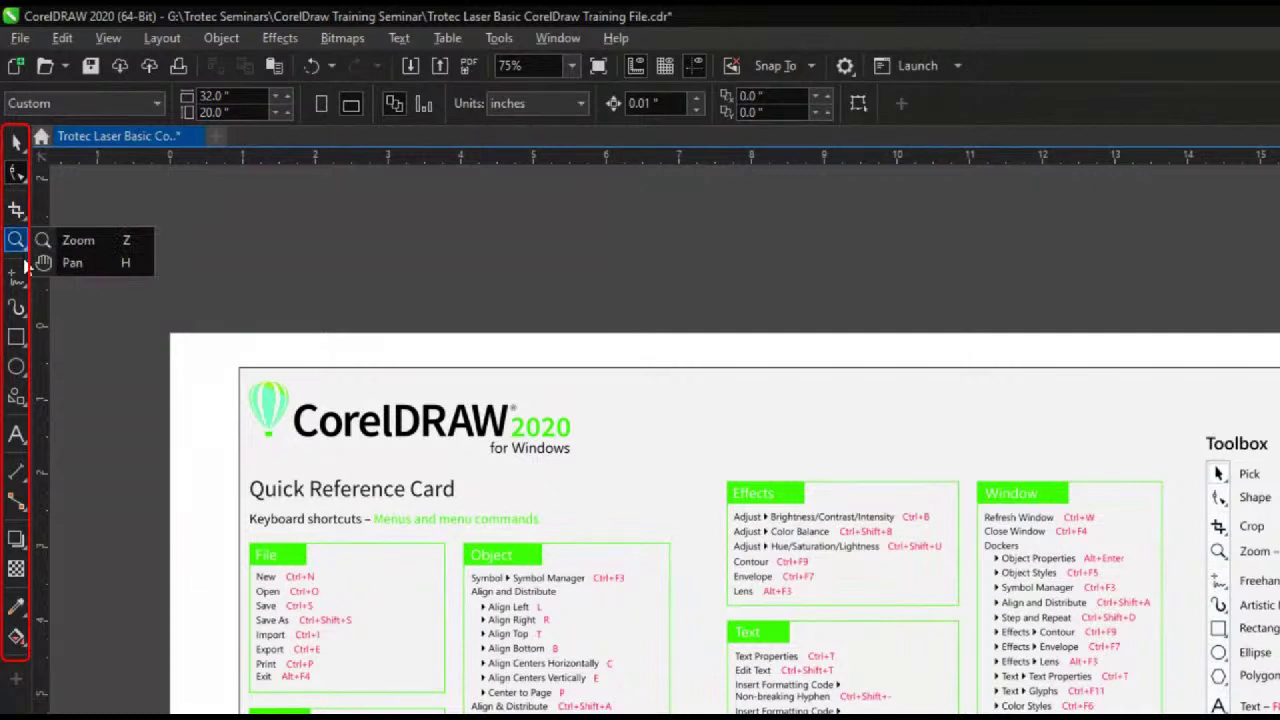
left_click(24, 282)
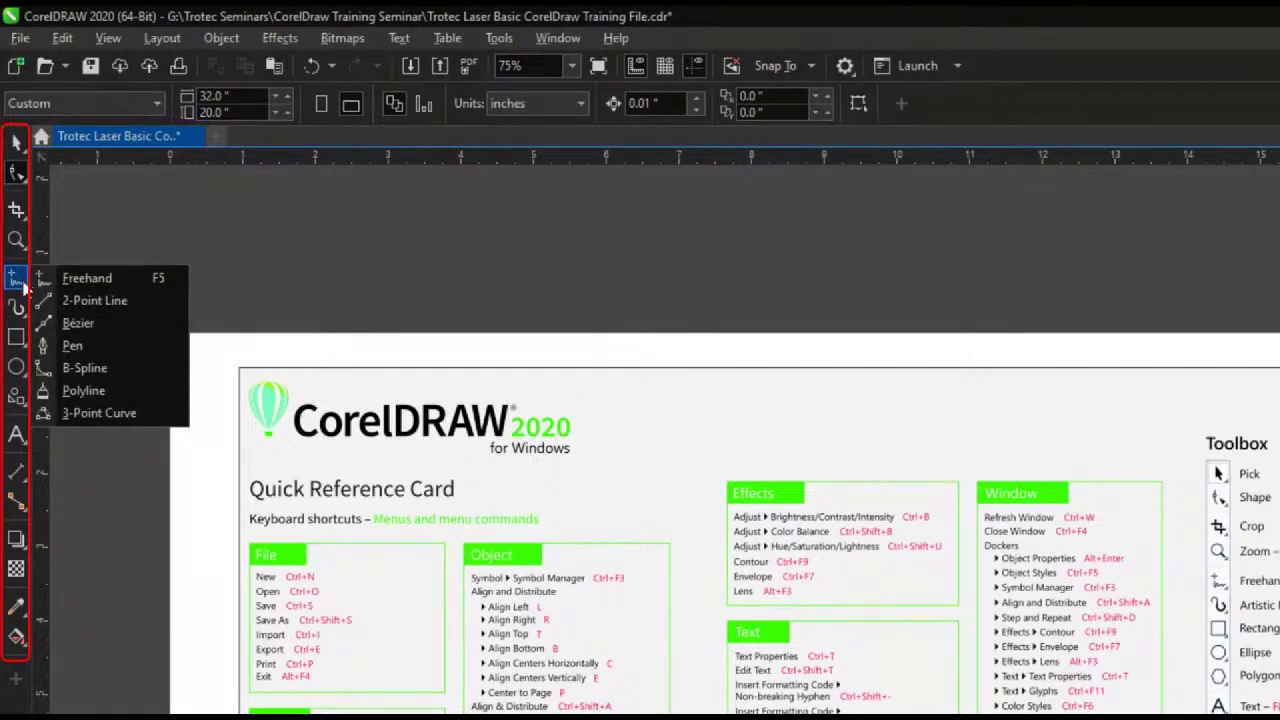
left_click(24, 310)
left_click(24, 345)
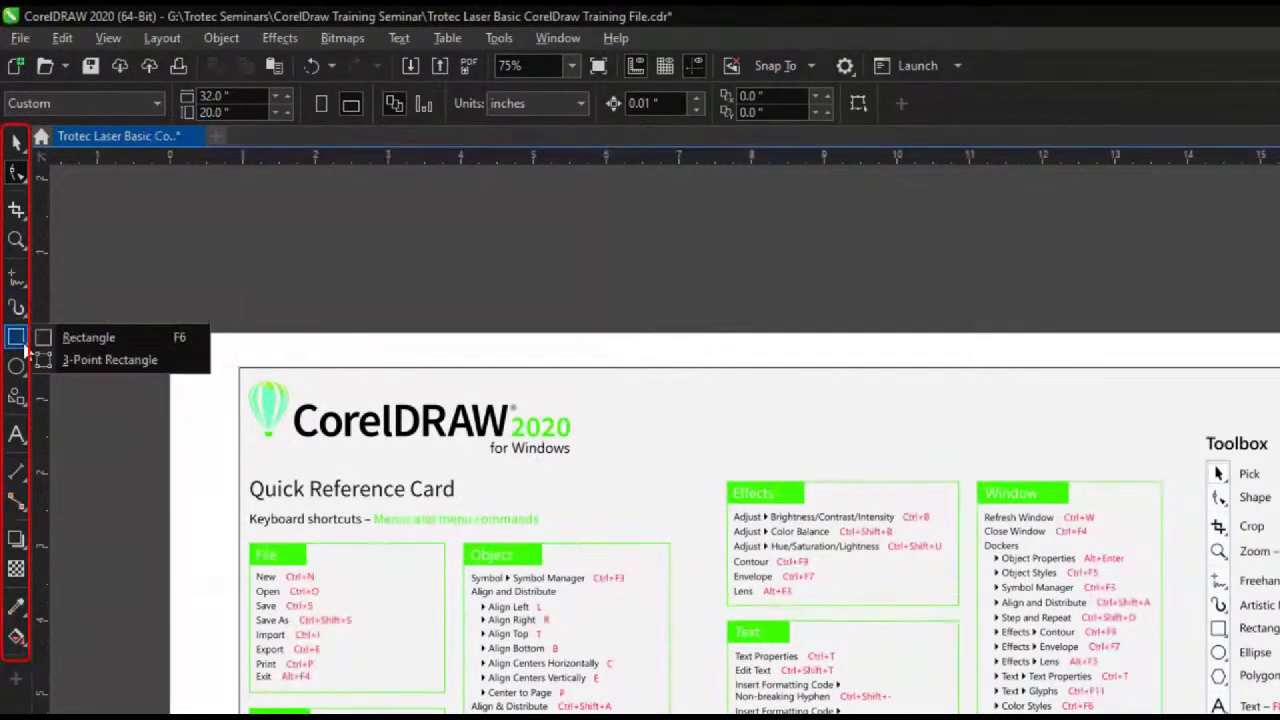
left_click(26, 366)
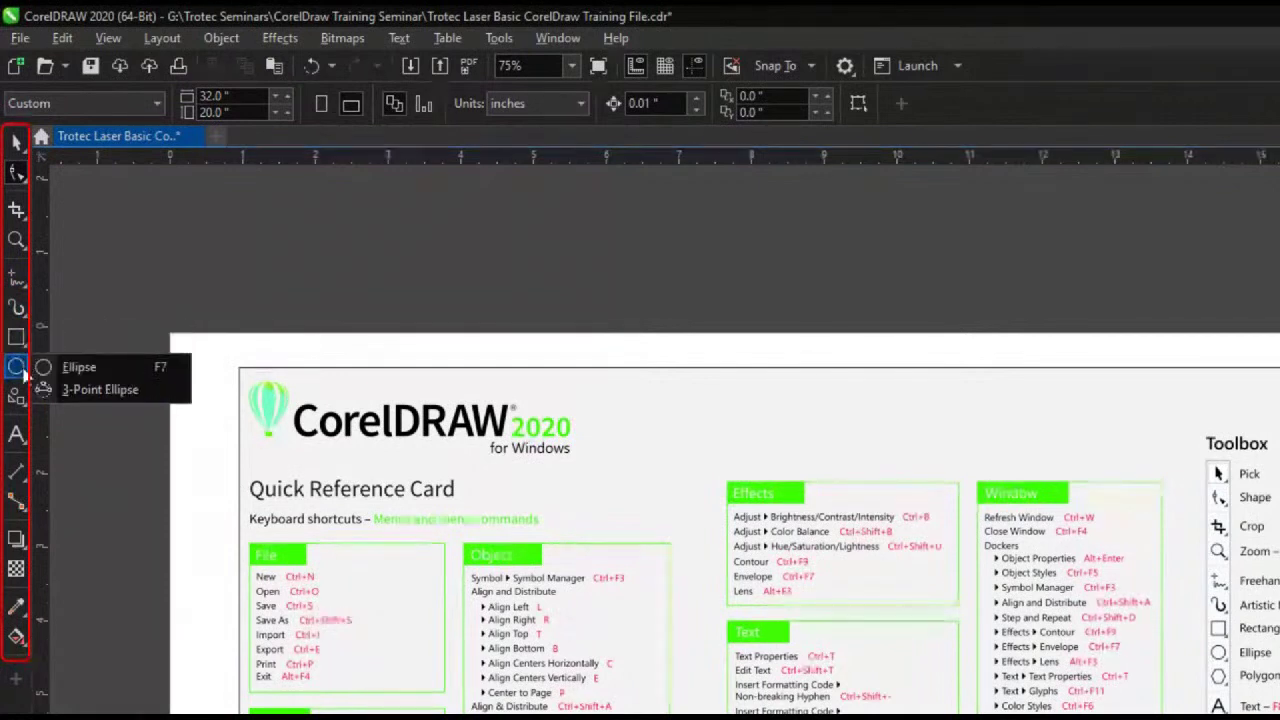
left_click(28, 398)
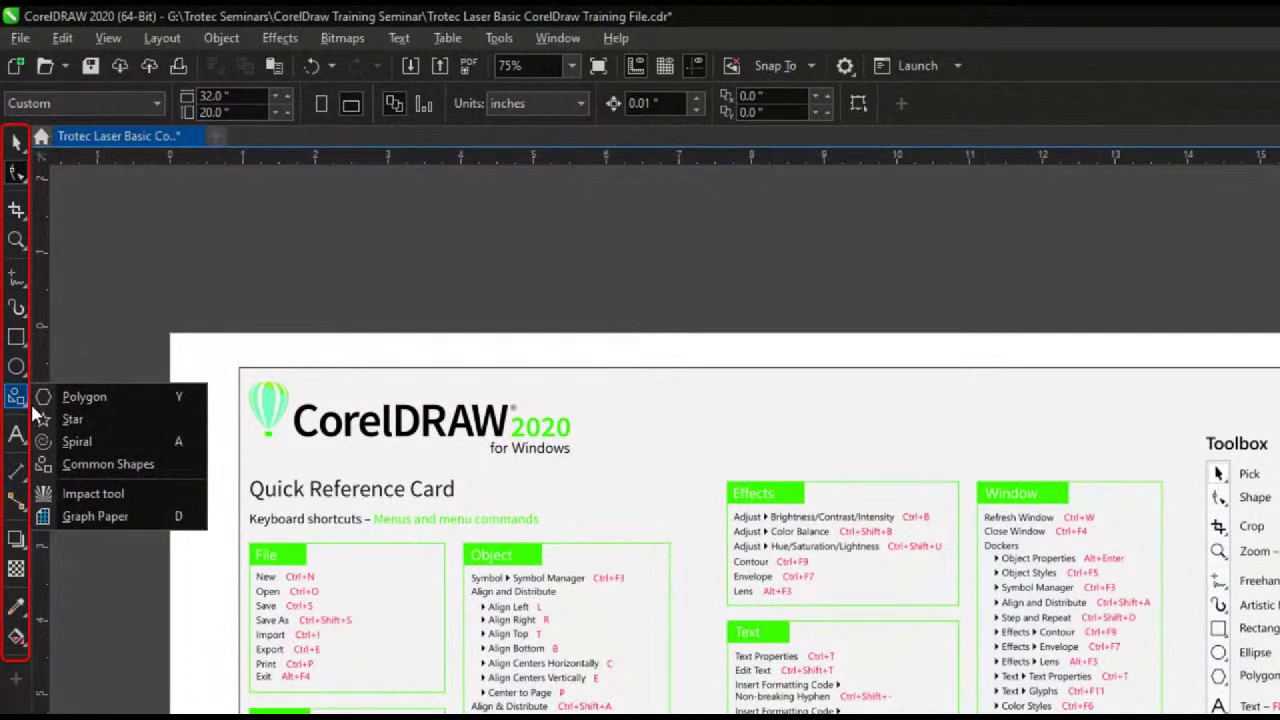
left_click(22, 436)
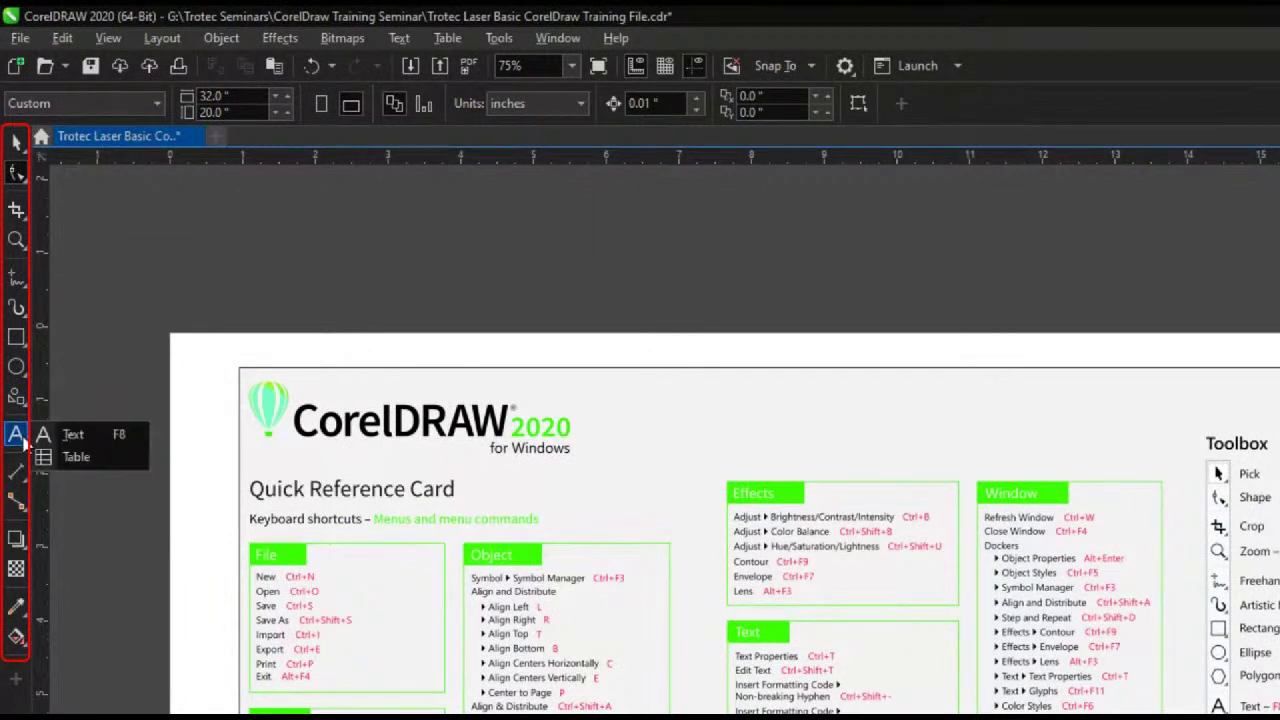
left_click(21, 476)
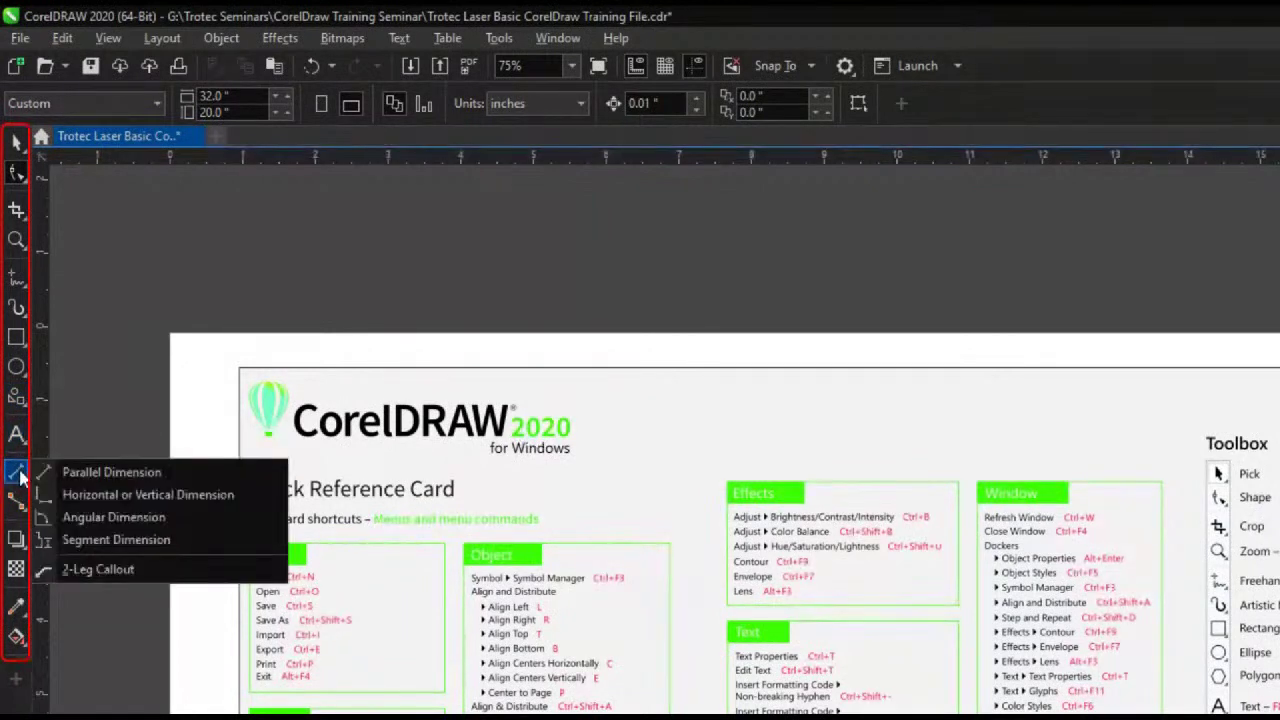
left_click(19, 504)
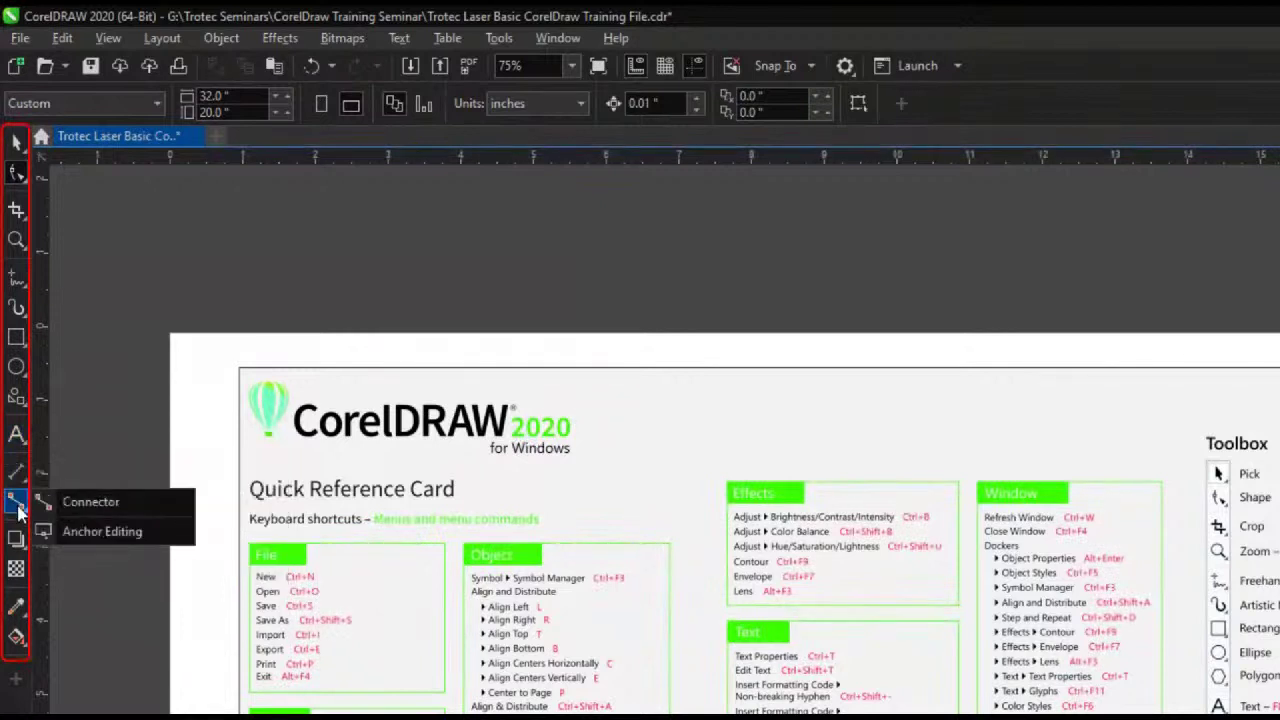
left_click(20, 541)
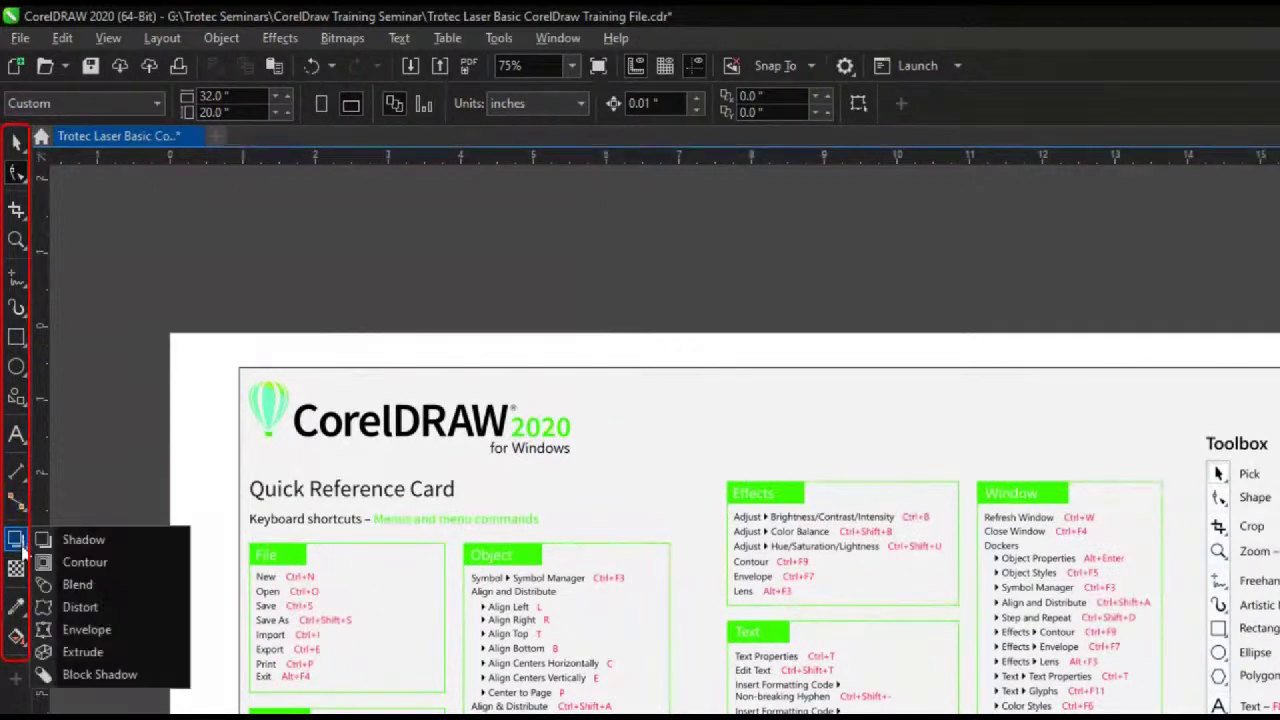
left_click(18, 606)
left_click(16, 636)
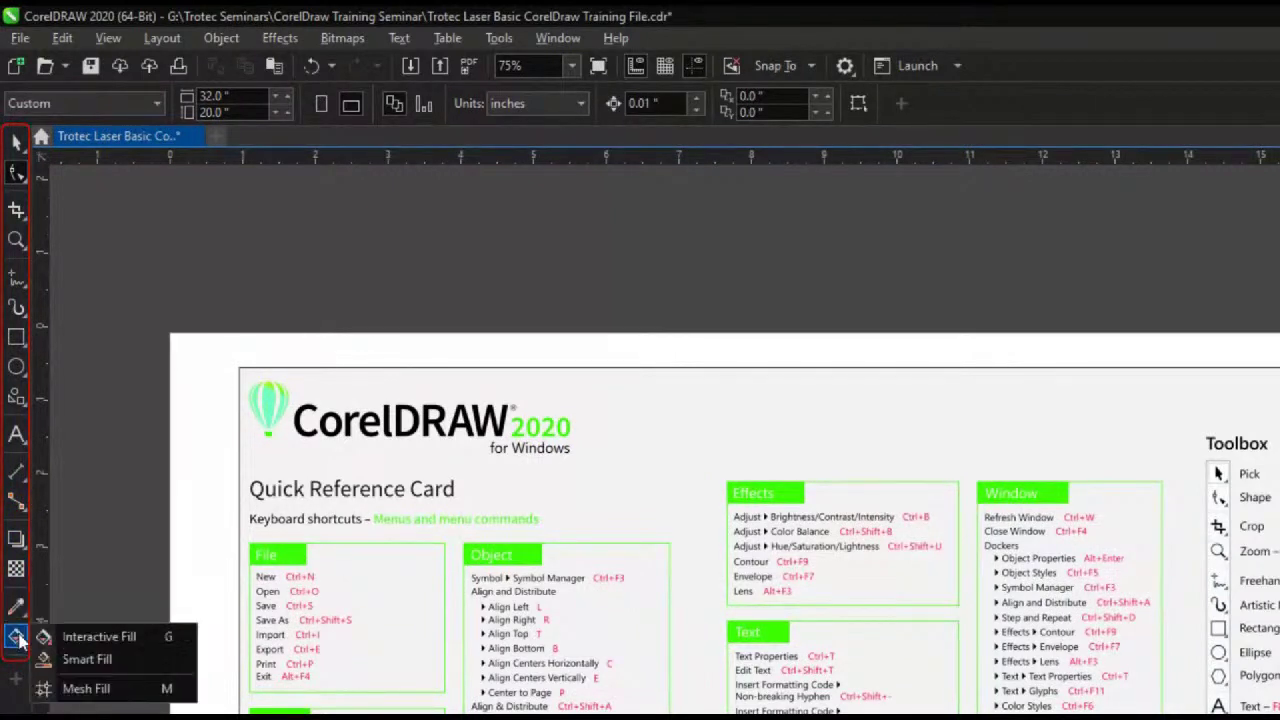
- With the Pick tool, select the quick reference card group, move it and scale it to about 60% near the page's upper-left corner
left_click(18, 144)
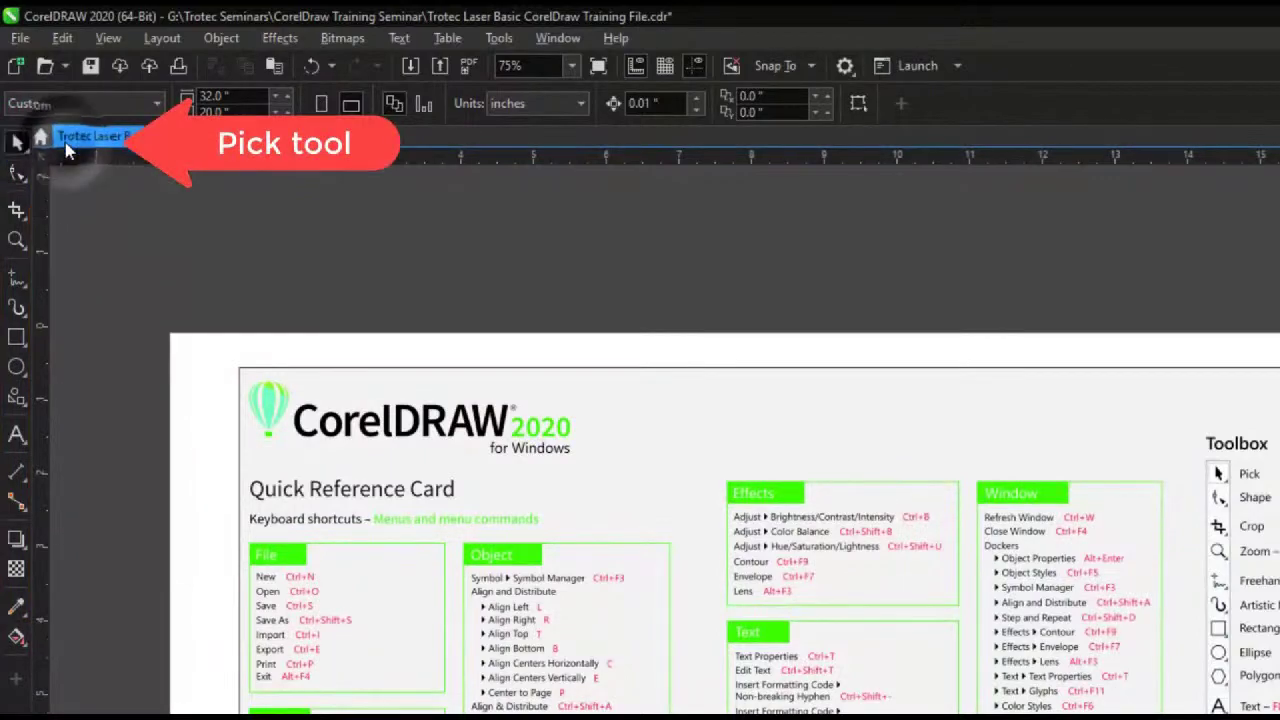
left_click(66, 144)
left_click(225, 361)
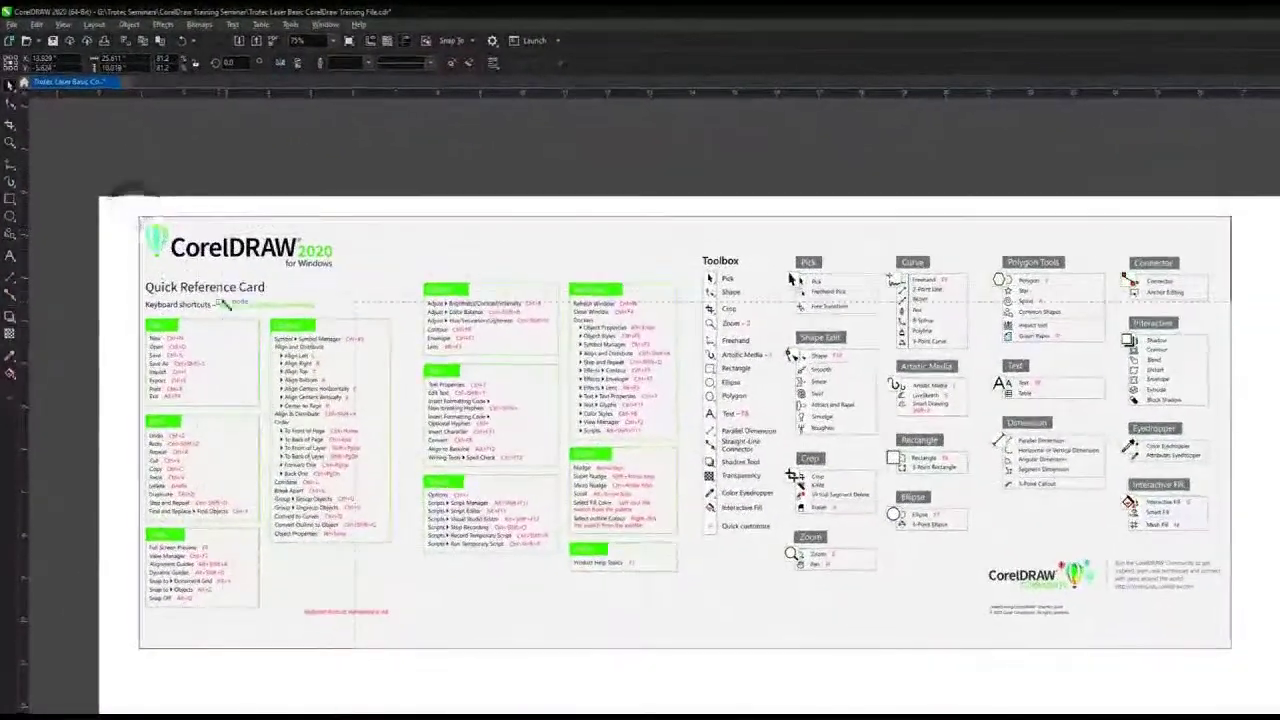
left_click_drag(155, 242, 311, 379)
left_click_drag(482, 368, 214, 249)
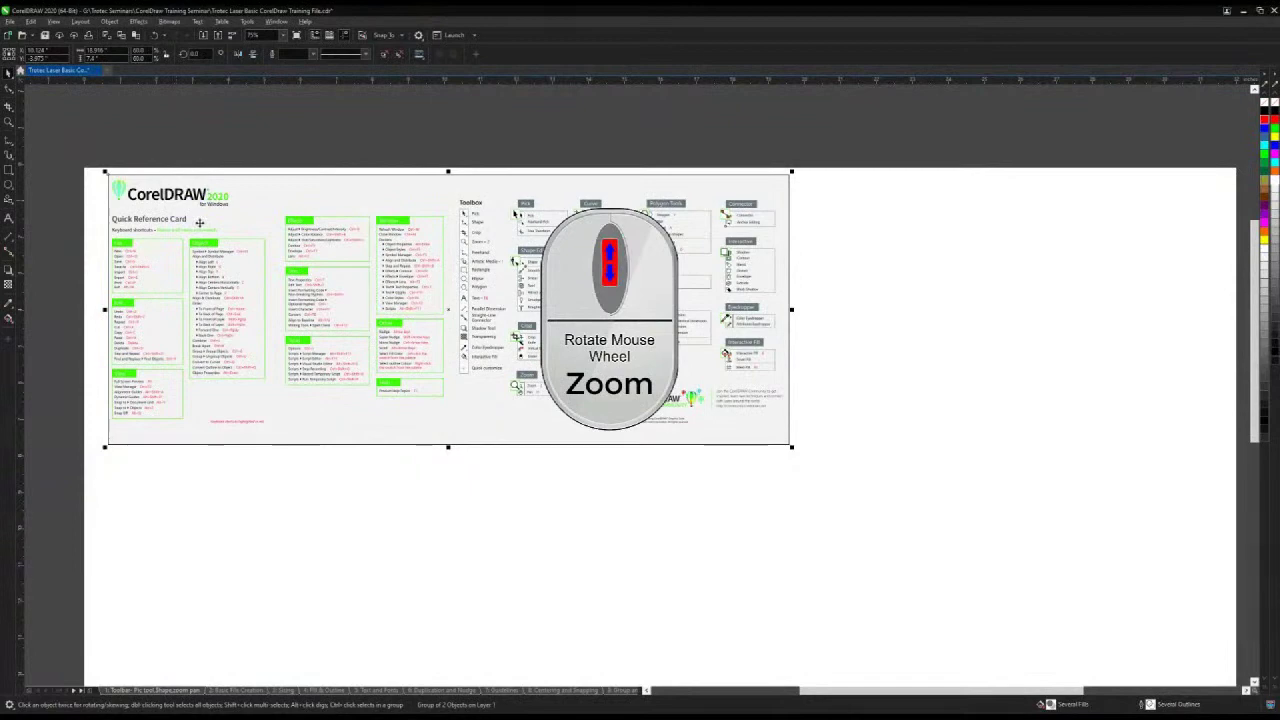
- Examine the quick reference card's shortcut lists and toolbox overview up close by zooming and panning across the card
scroll(199, 222, "up", 2)
scroll(199, 222, "up", 3)
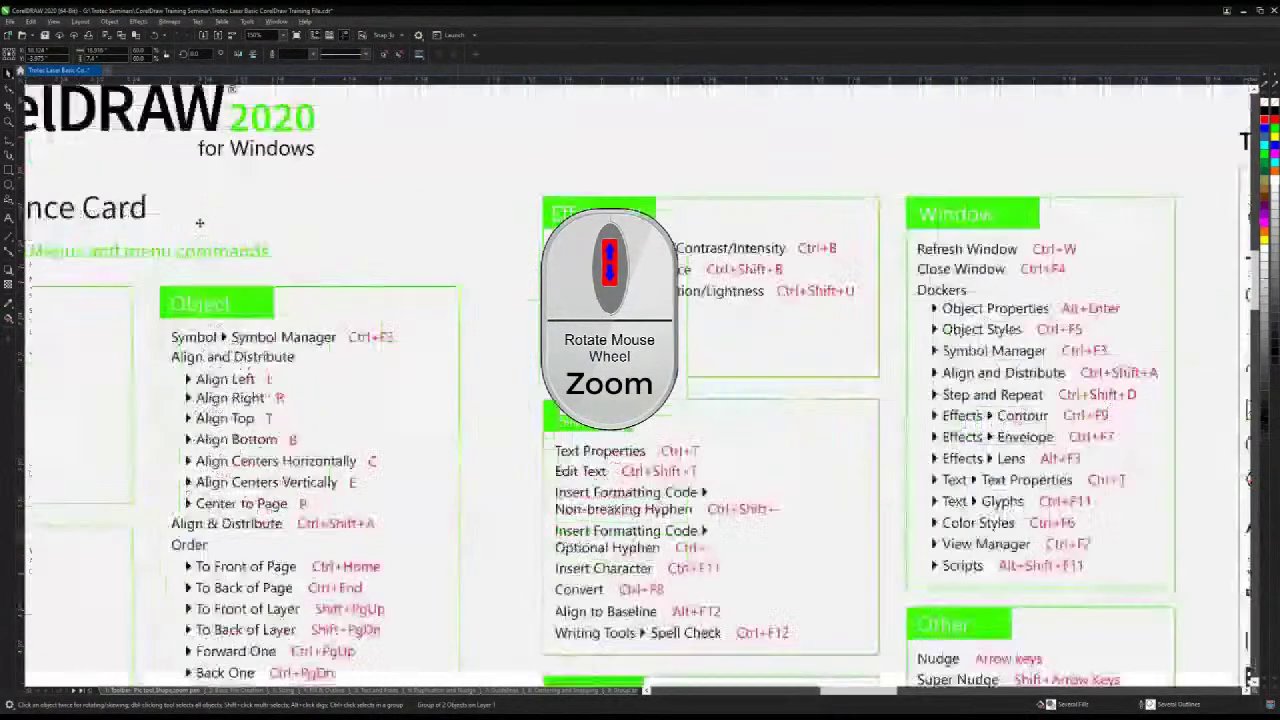
scroll(207, 280, "up", 3)
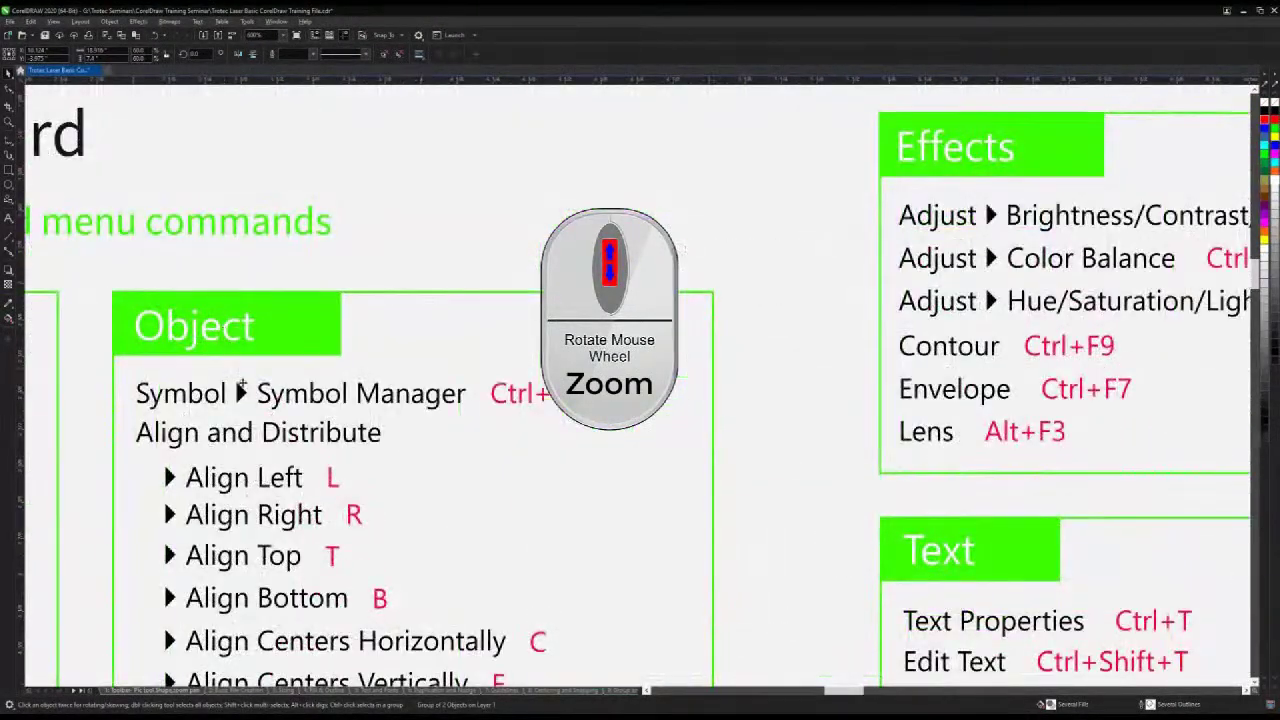
left_click_drag(244, 393, 44, 311)
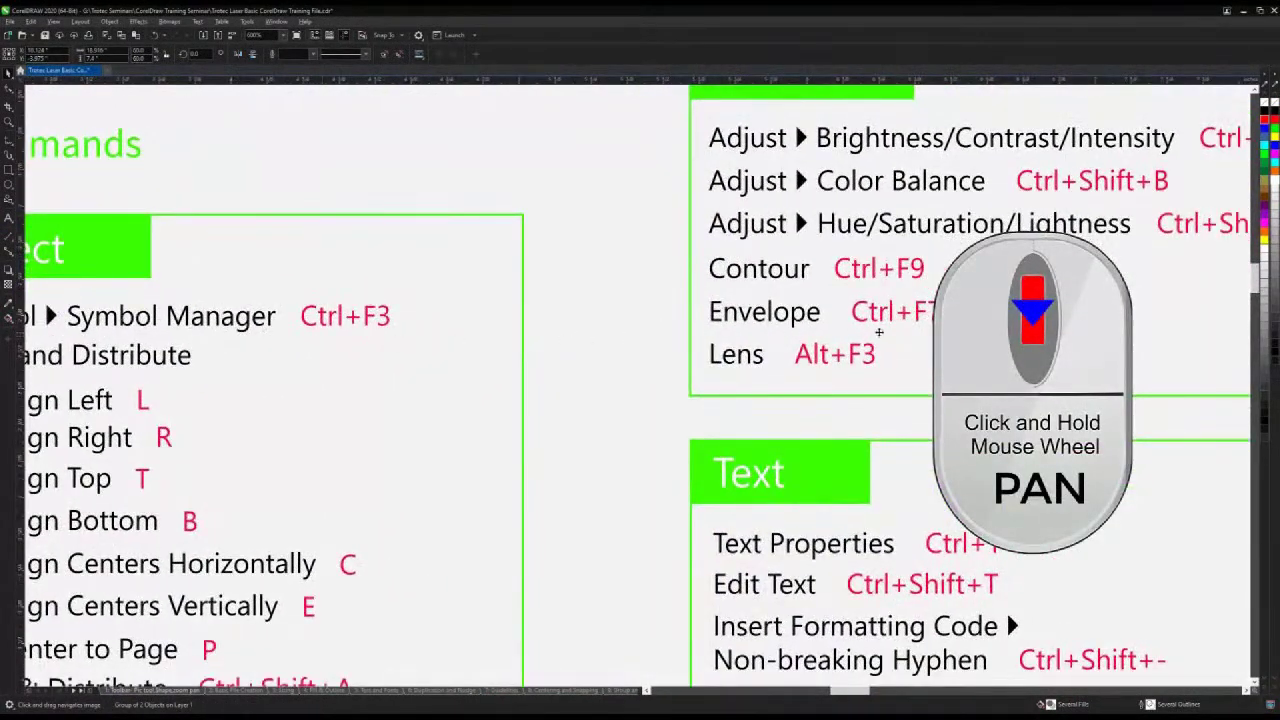
left_click_drag(881, 330, 312, 317)
scroll(312, 317, "down", 3)
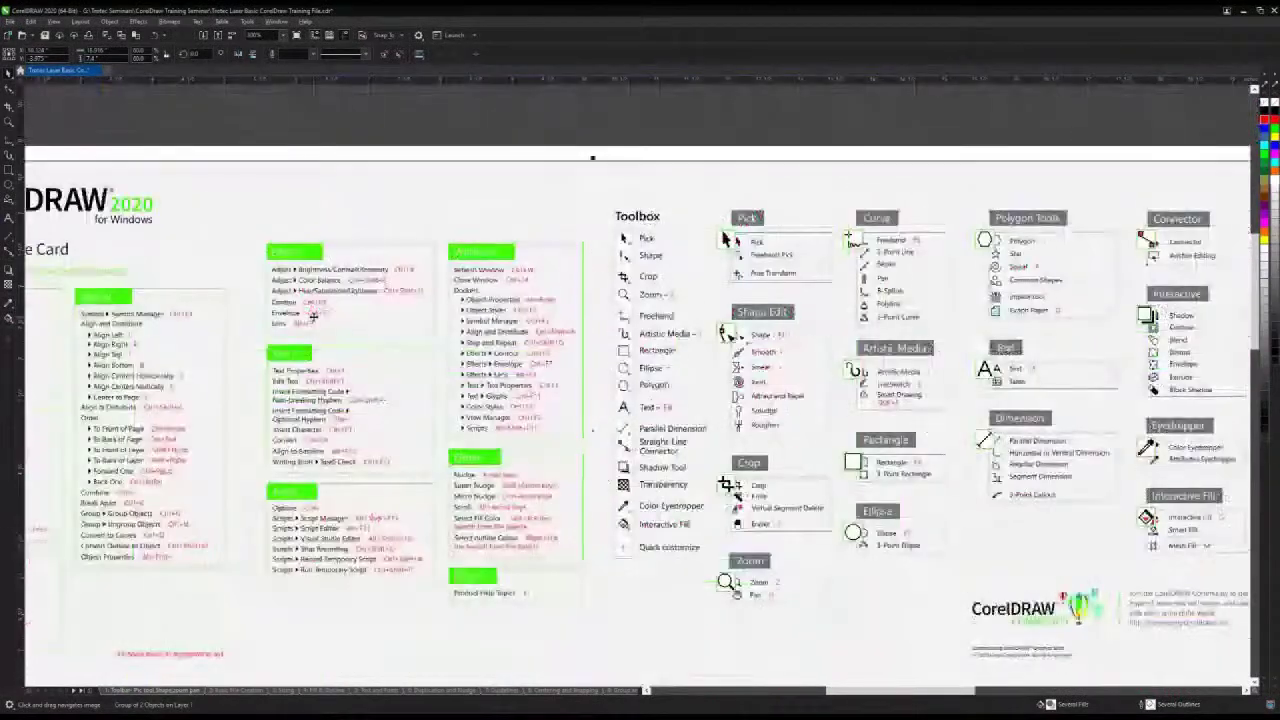
left_click_drag(140, 334, 381, 280)
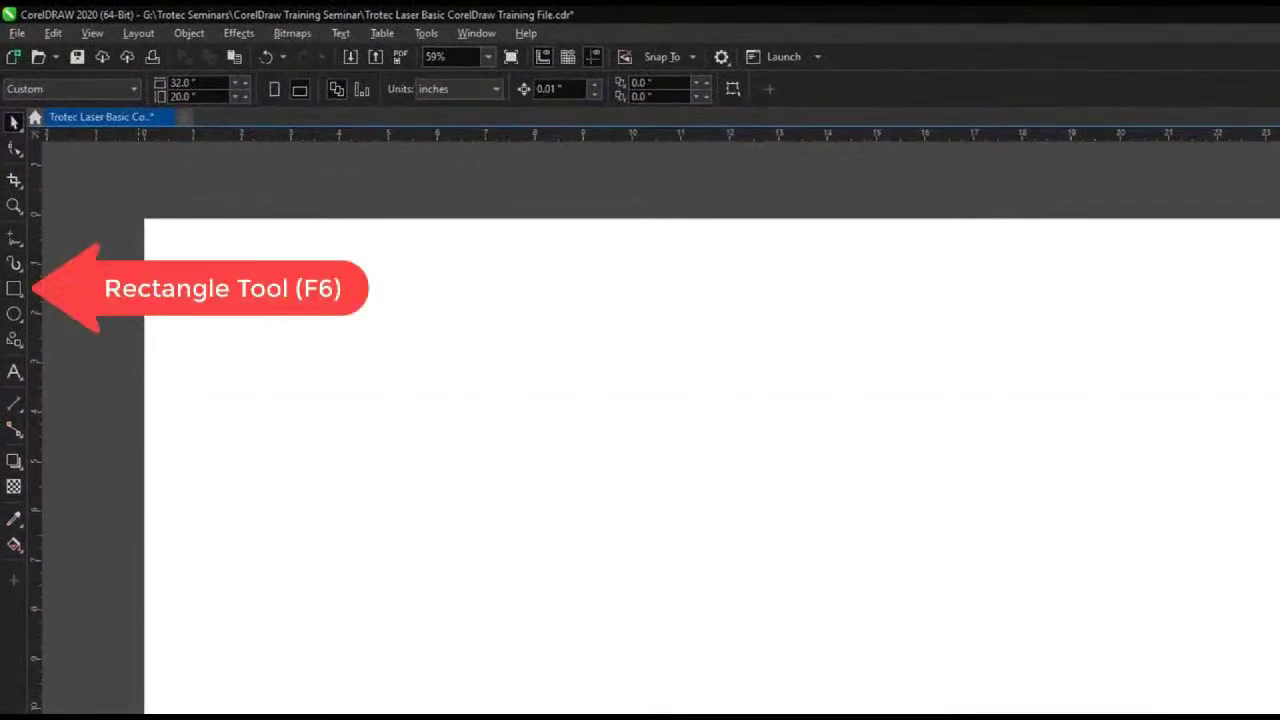
- Draw a rectangle about 4.28 by 4.17 inches in the upper-left area of the blank page
left_click(14, 288)
left_click_drag(333, 313, 543, 521)
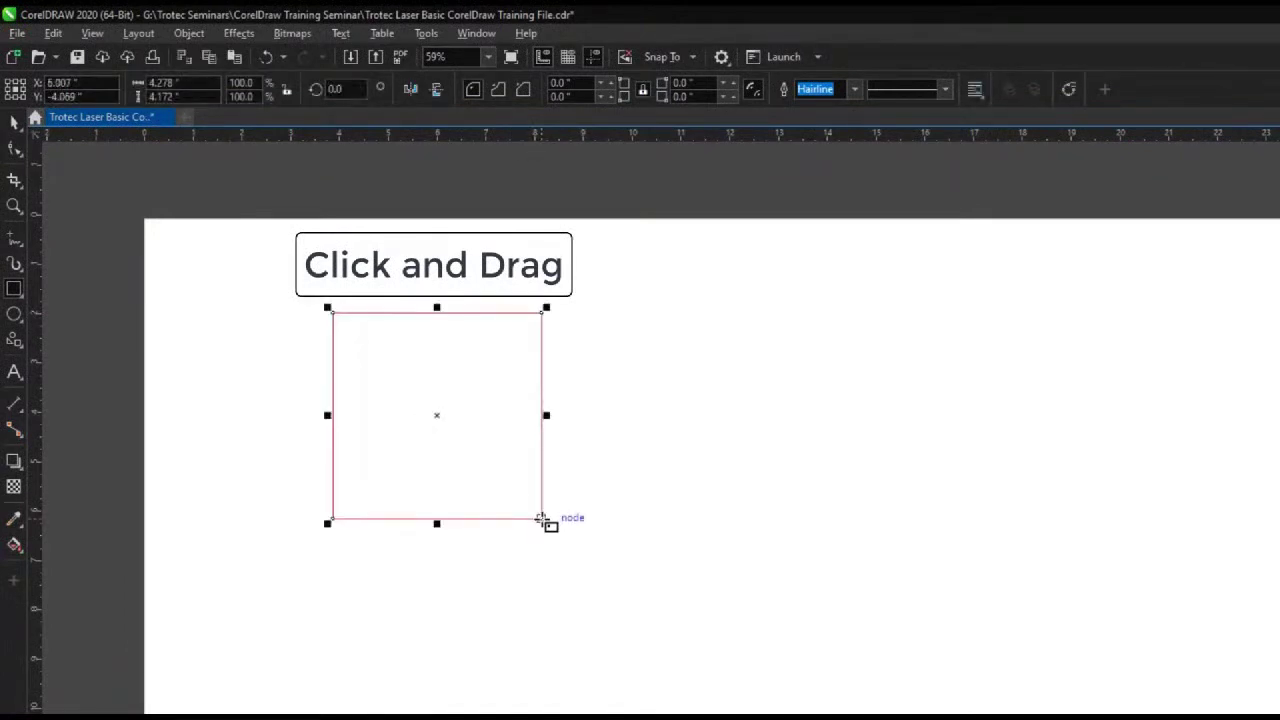
- Draw an ellipse about 4.6 by 4.1 inches beside the rectangle, leaving a small gap between the two shapes
left_click(14, 314)
left_click_drag(604, 321, 829, 526)
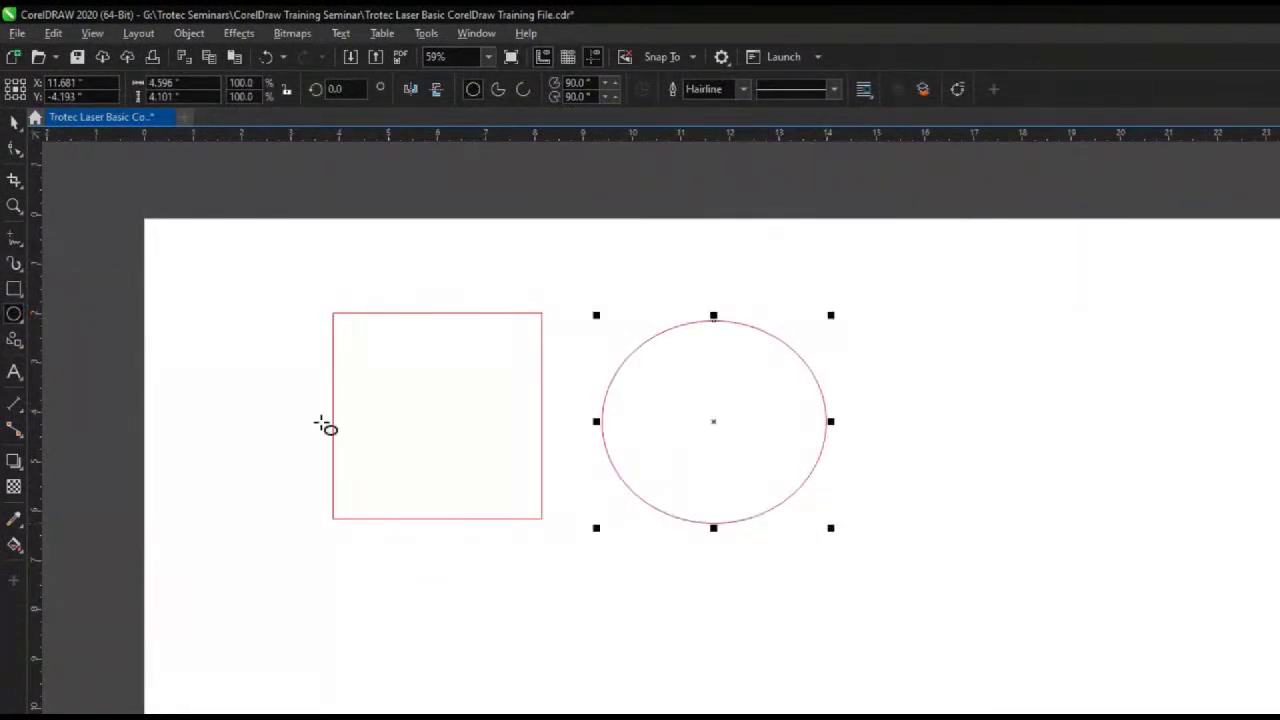
- With the Freehand tool, draw a wavy curve about 5.4 inches wide above the rectangle and a near-vertical line about 5.6 inches long between the shapes
left_click(15, 243)
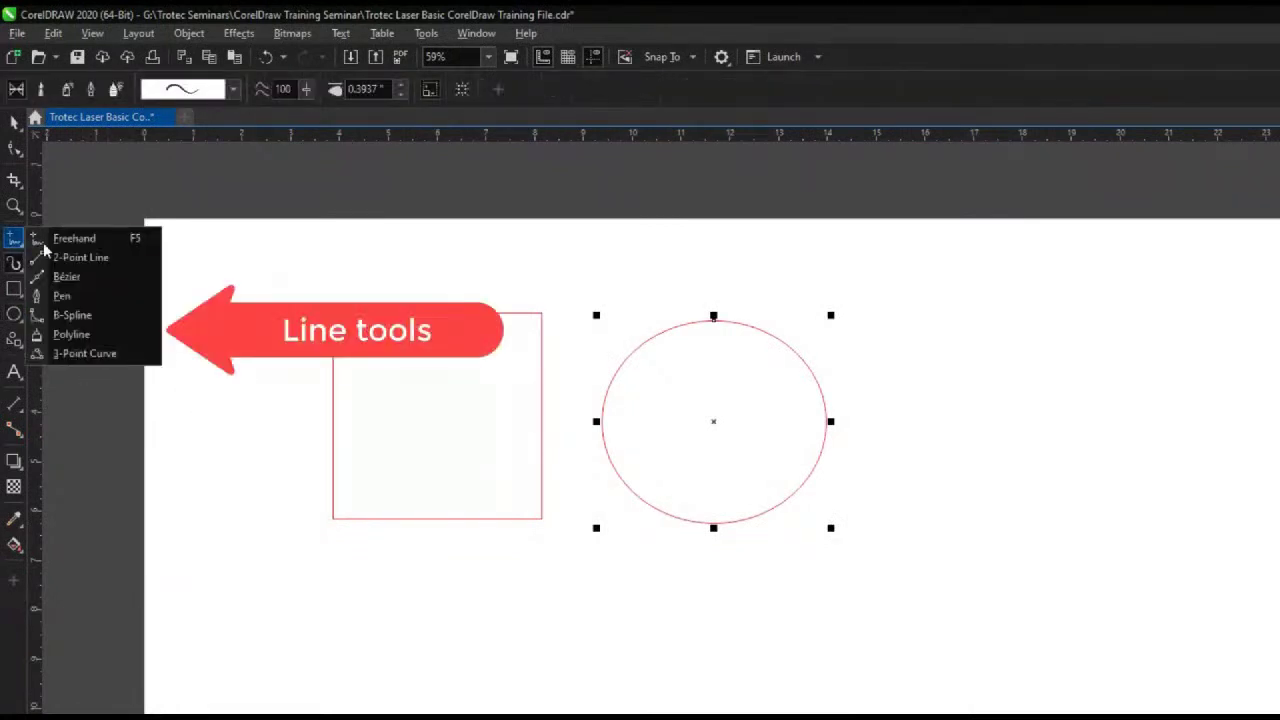
left_click(78, 239)
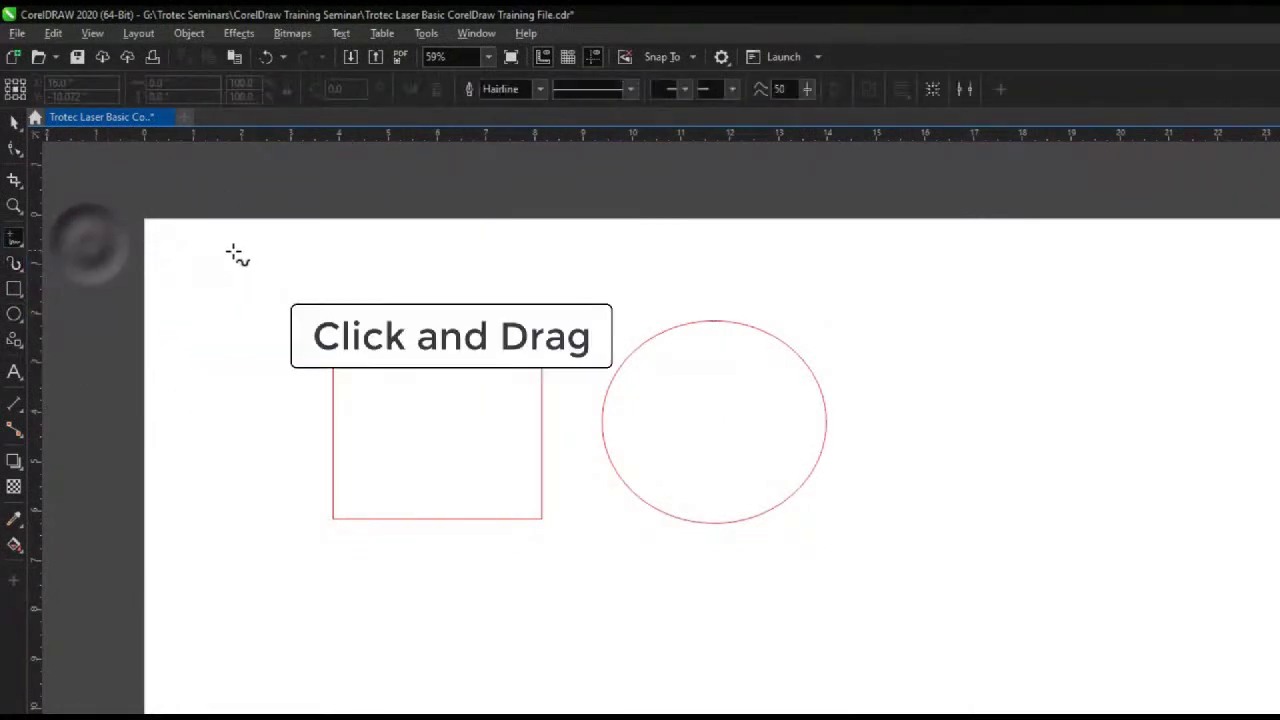
mouse_move(316, 260)
left_mouse_down()
mouse_move(417, 249)
mouse_move(444, 276)
mouse_move(505, 246)
mouse_move(536, 279)
mouse_move(584, 256)
left_mouse_up()
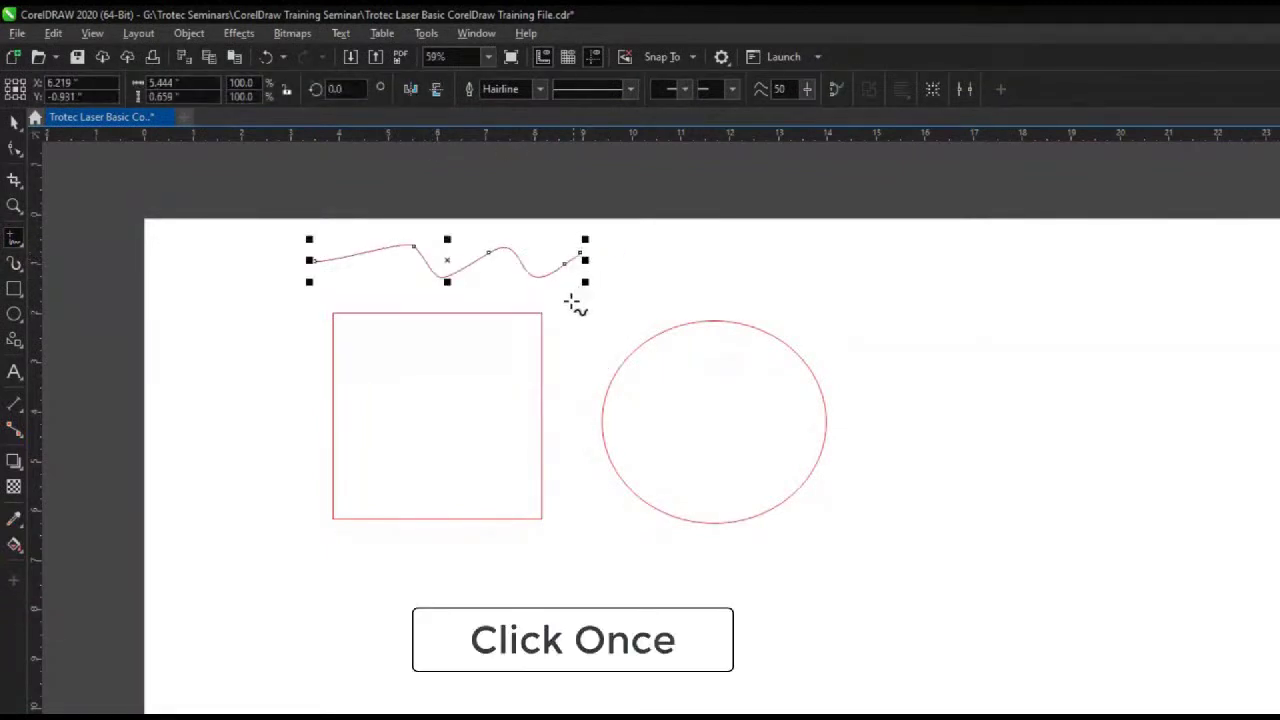
left_click(567, 308)
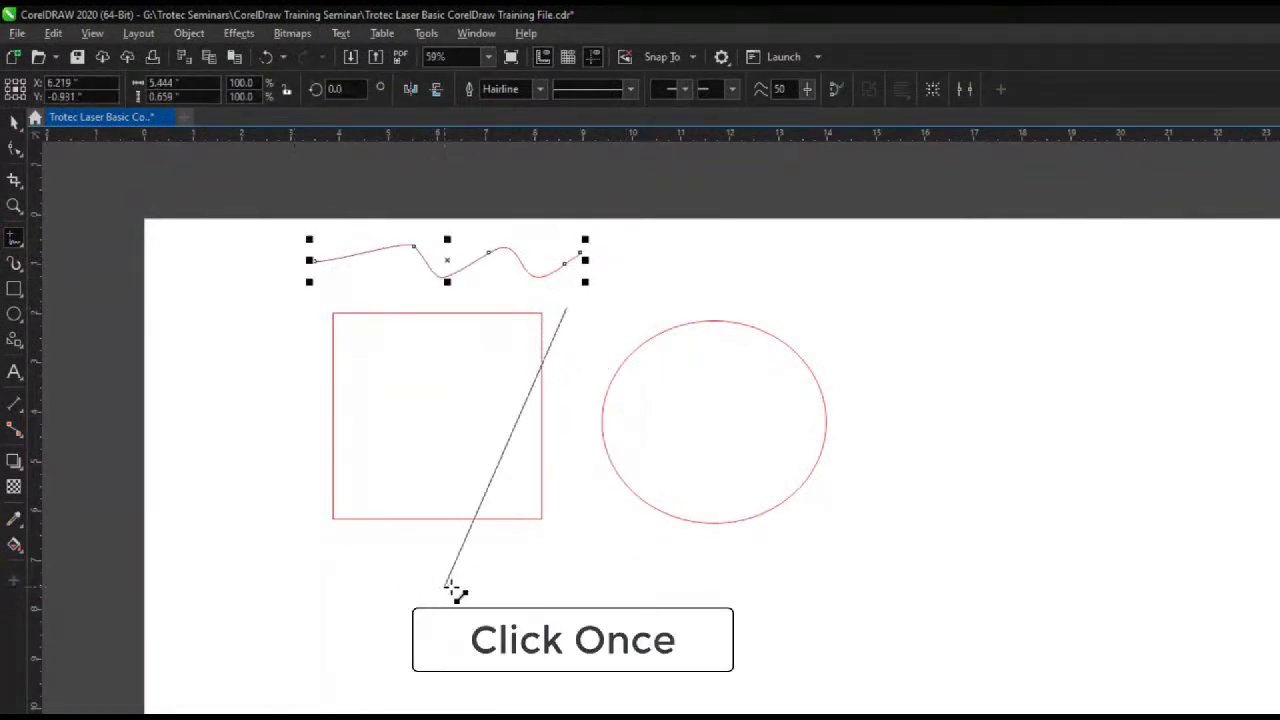
left_click(572, 588)
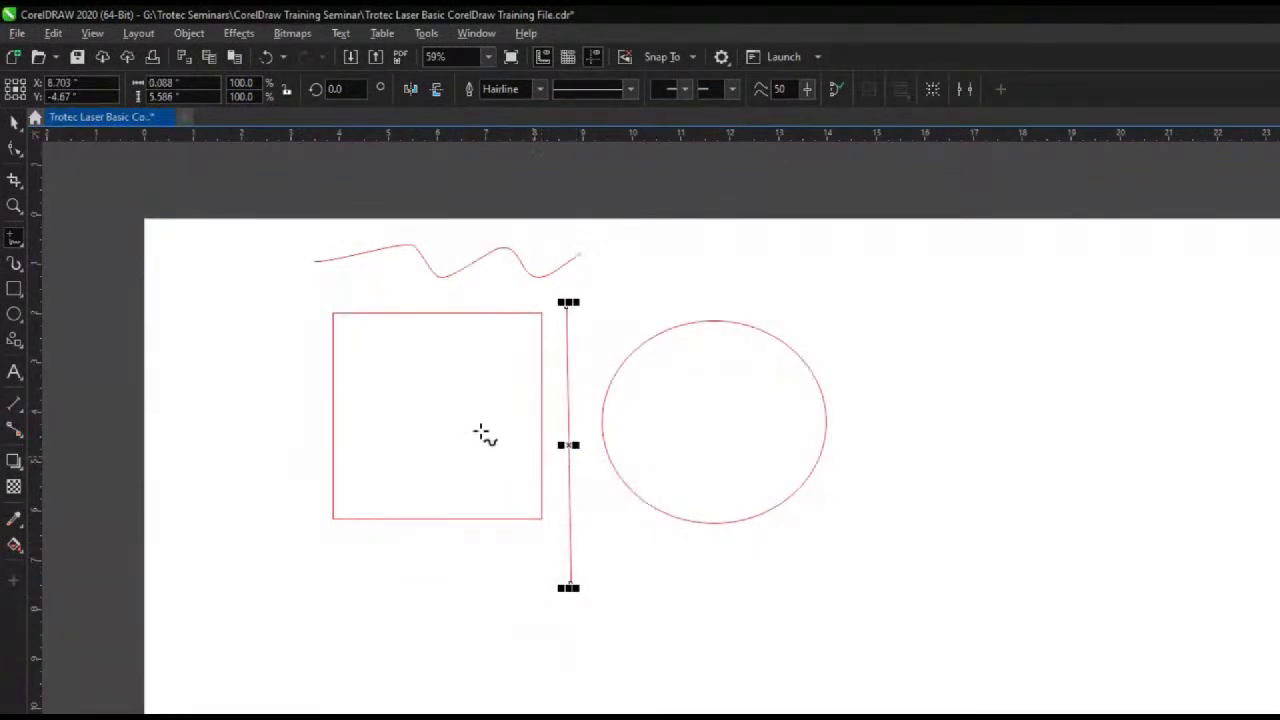
- With the Pick tool, move the rectangle slightly down and to the left and scale it proportionally to about 2.88 by 2.81 inches
left_click(16, 124)
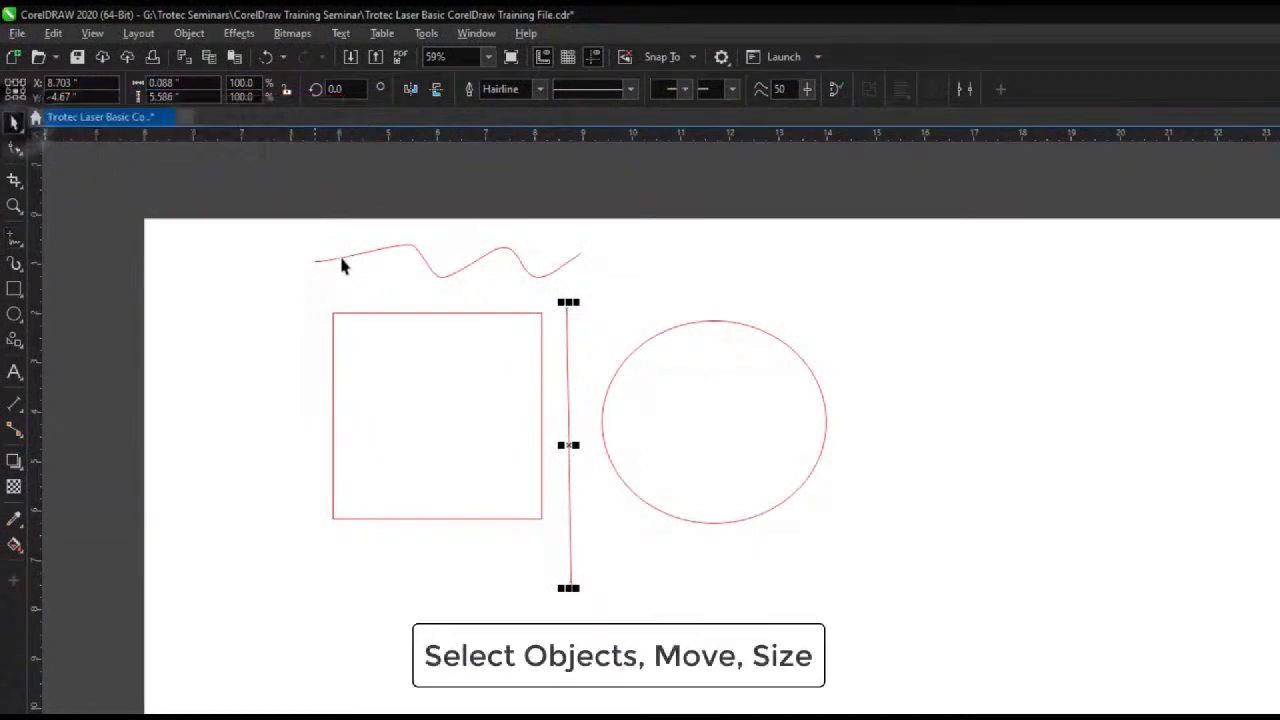
left_click(400, 310)
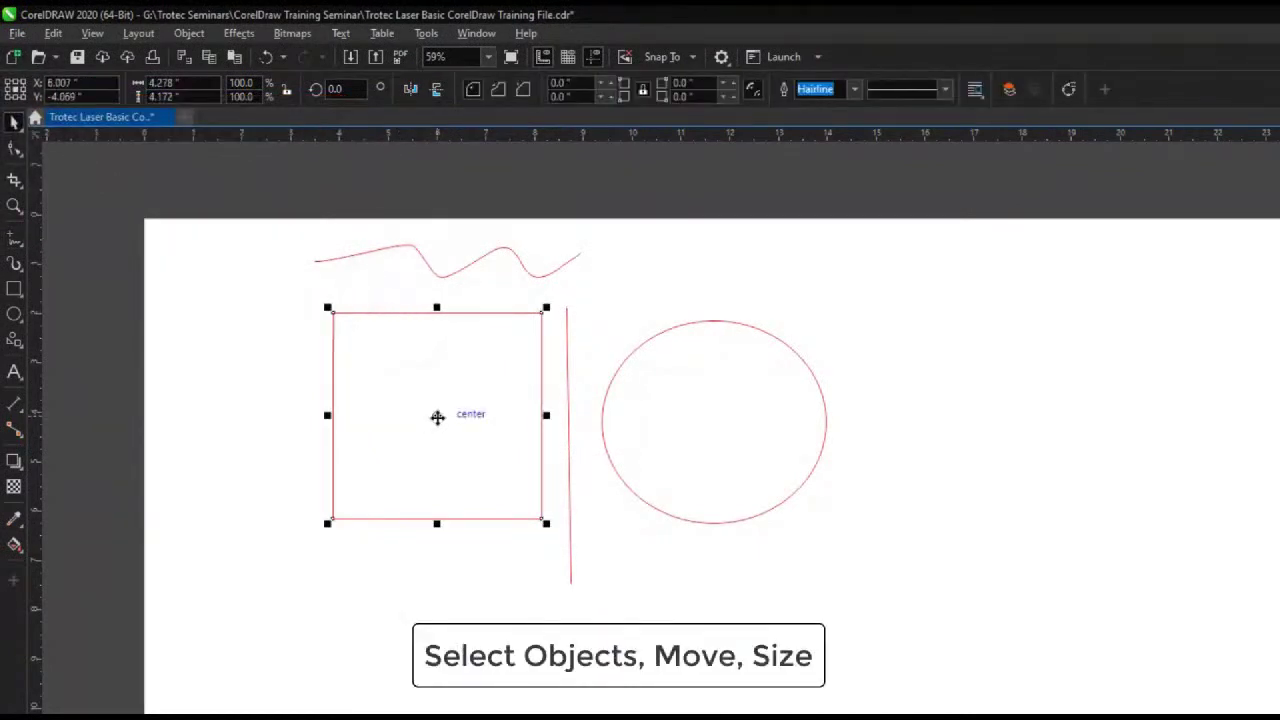
left_click_drag(437, 417, 377, 431)
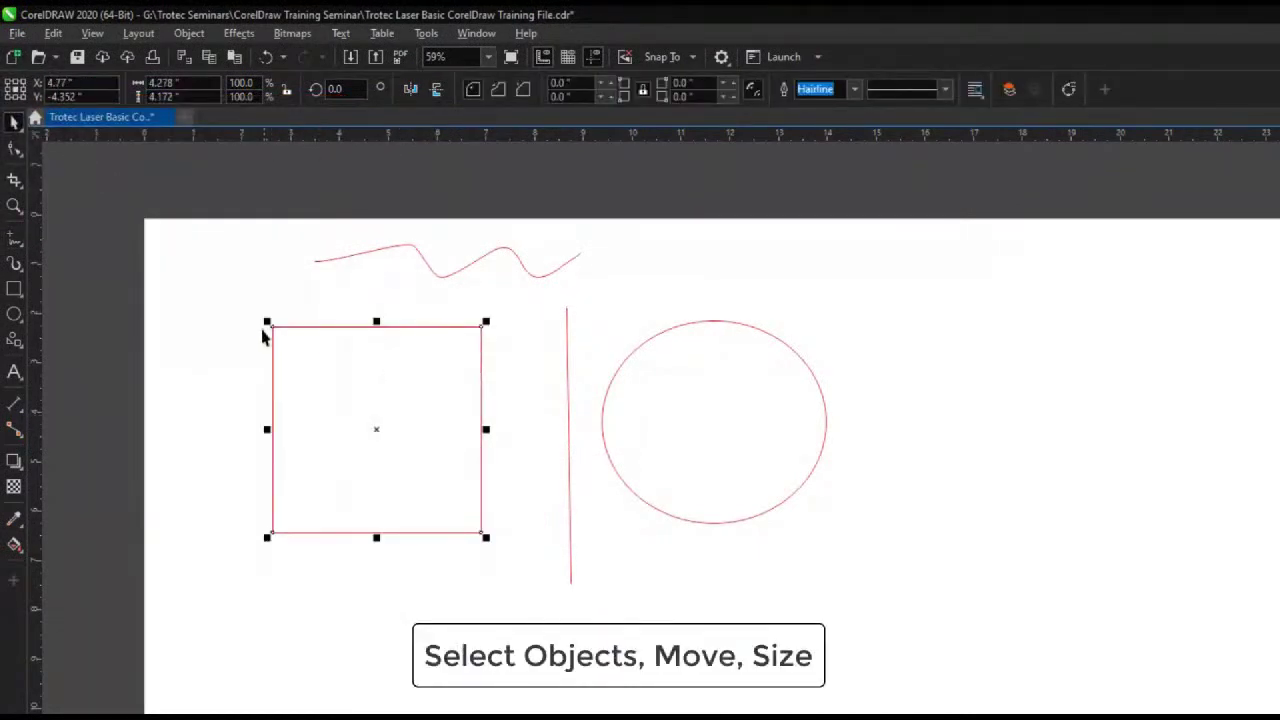
left_click_drag(267, 322, 335, 388)
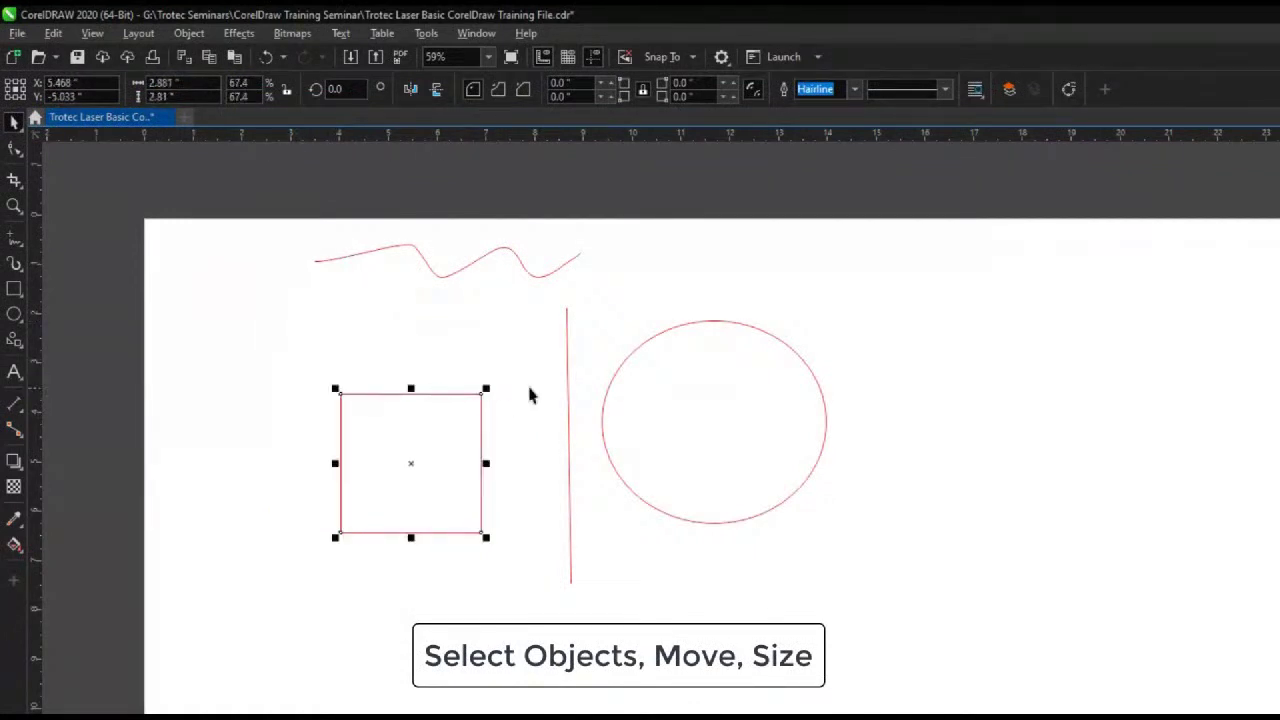
- Shorten the near-vertical line from its upper end to about 3.6 inches in height
left_click(566, 392)
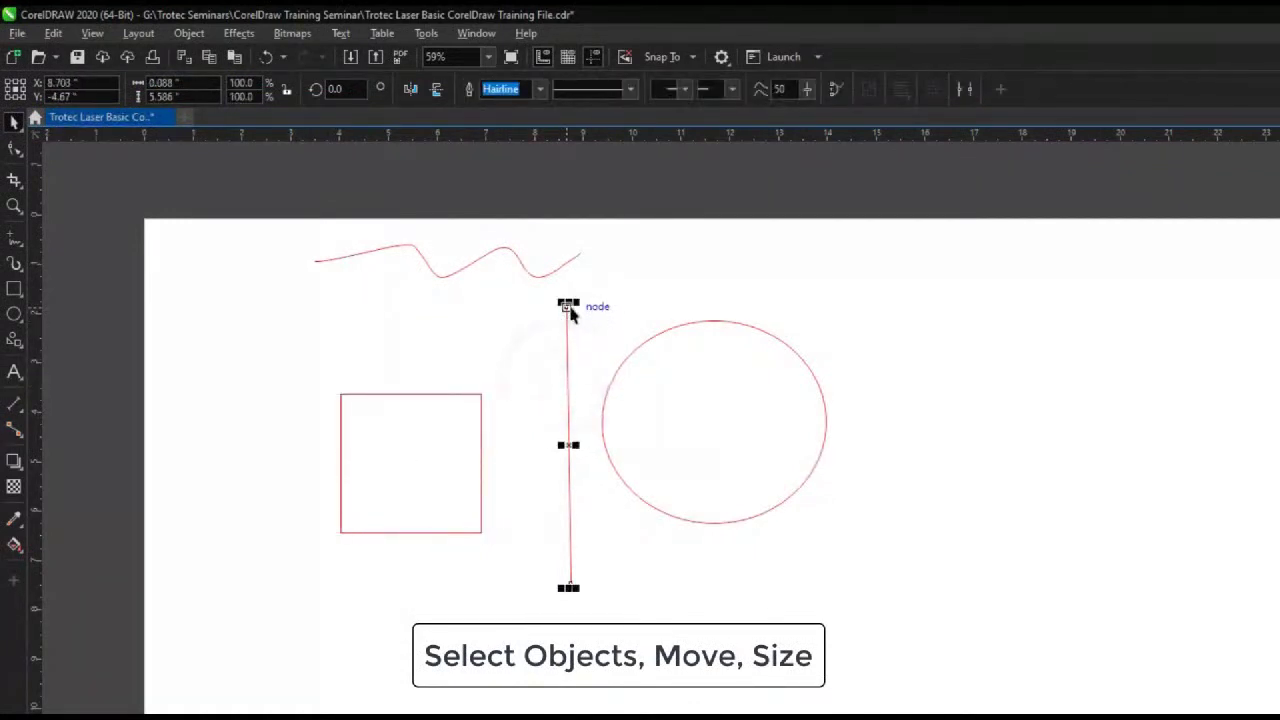
left_click_drag(568, 303, 568, 399)
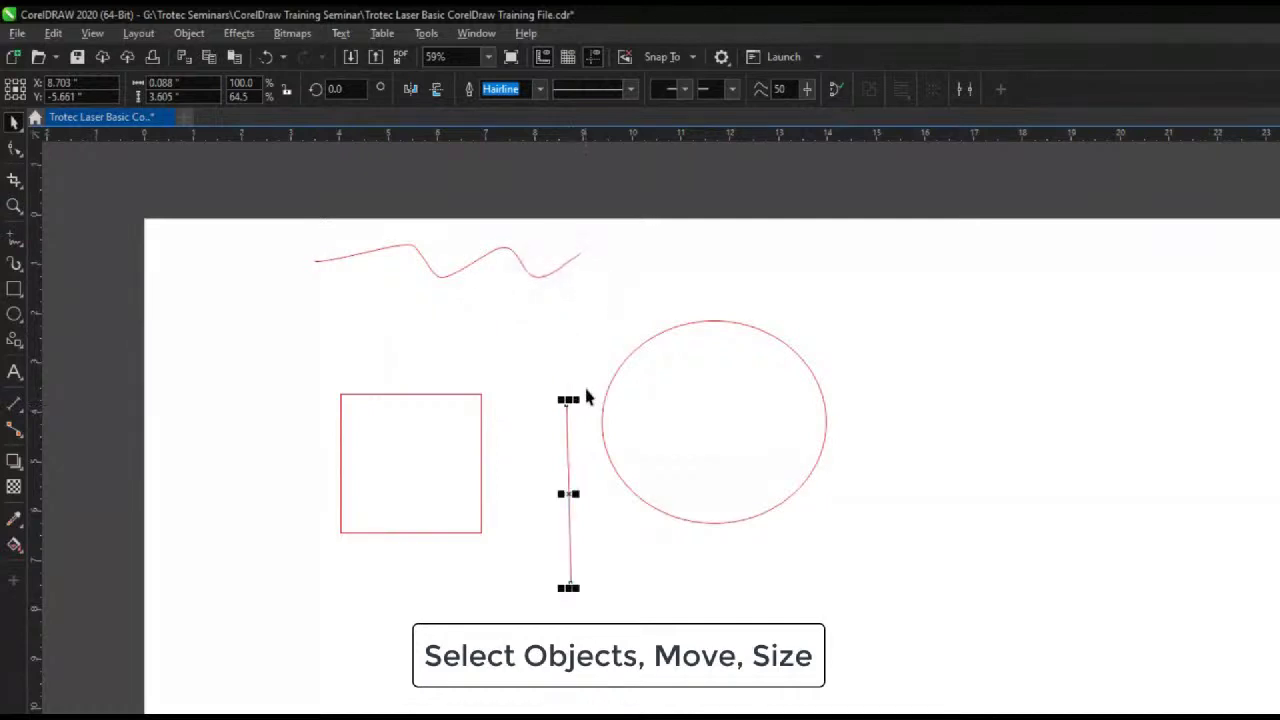
- Reshape the ellipse into an upright oval about 3.9 by 5.0 inches and move it slightly down and to the left
left_click(627, 356)
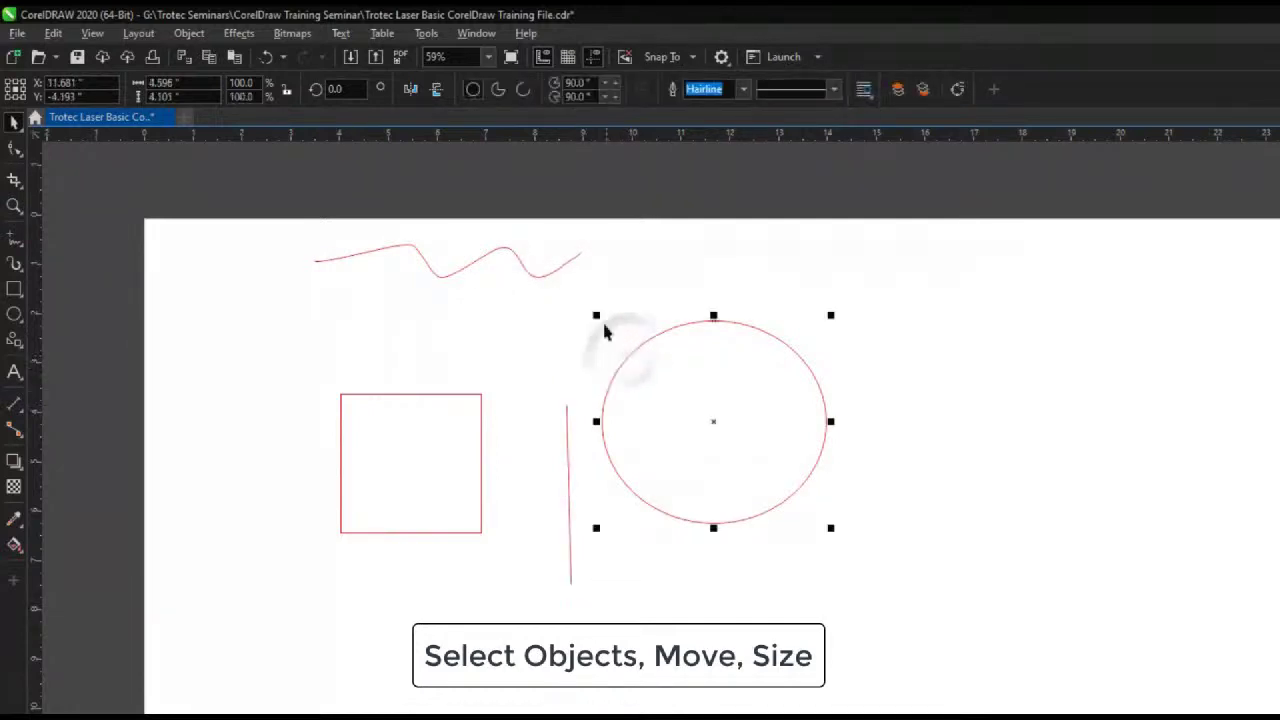
left_click_drag(592, 316, 733, 271)
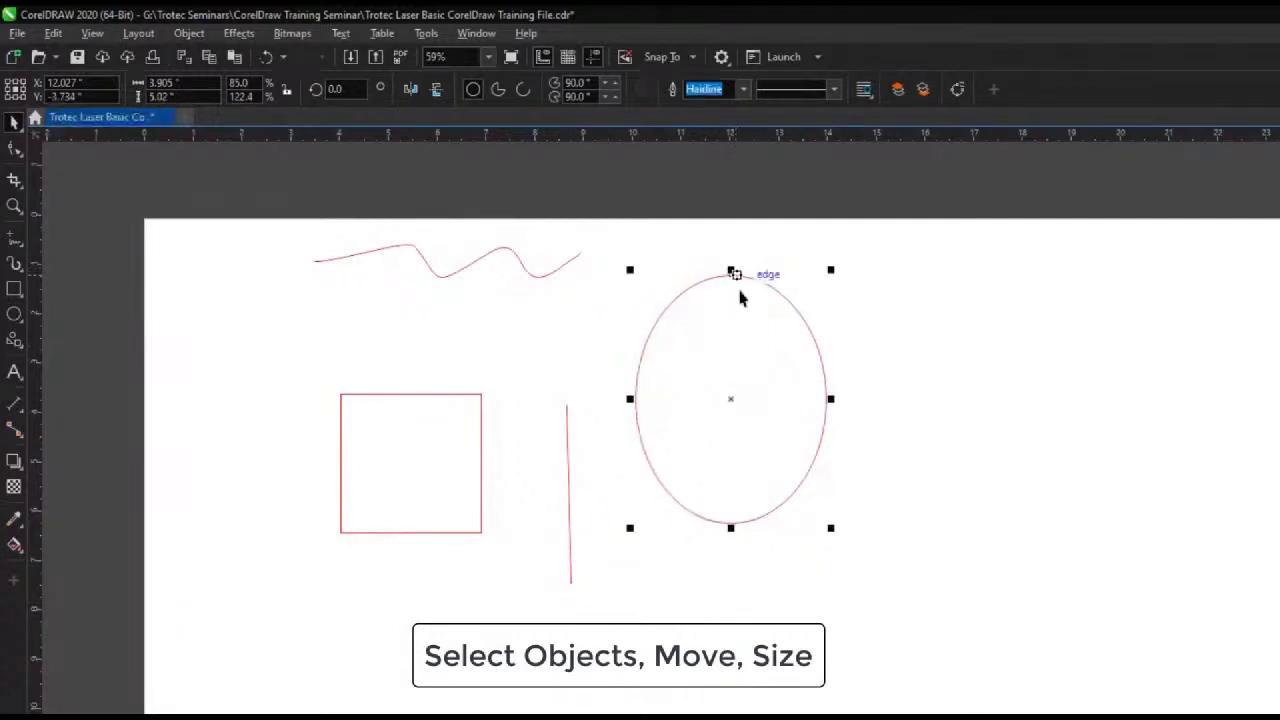
left_click_drag(731, 400, 700, 451)
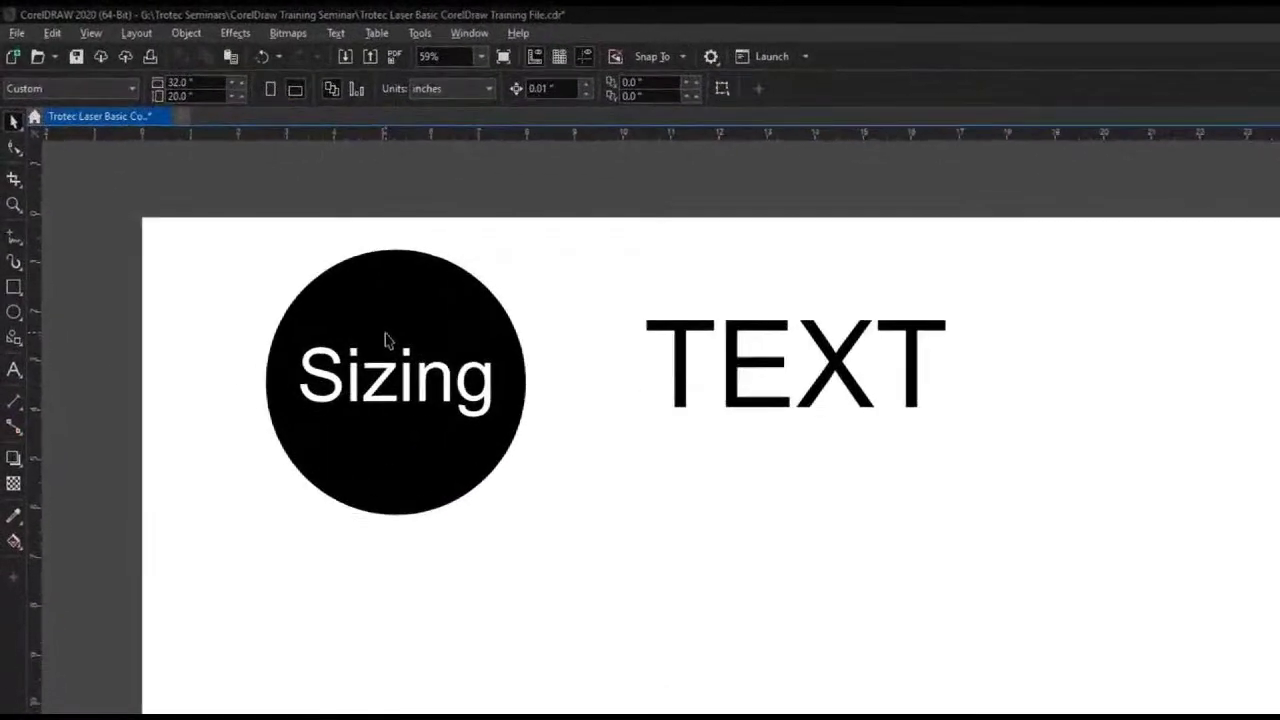
- Enlarge the black Sizing circle proportionally to about 7.04 inches, and set its exact width and height to 6 inches each
left_click(409, 360)
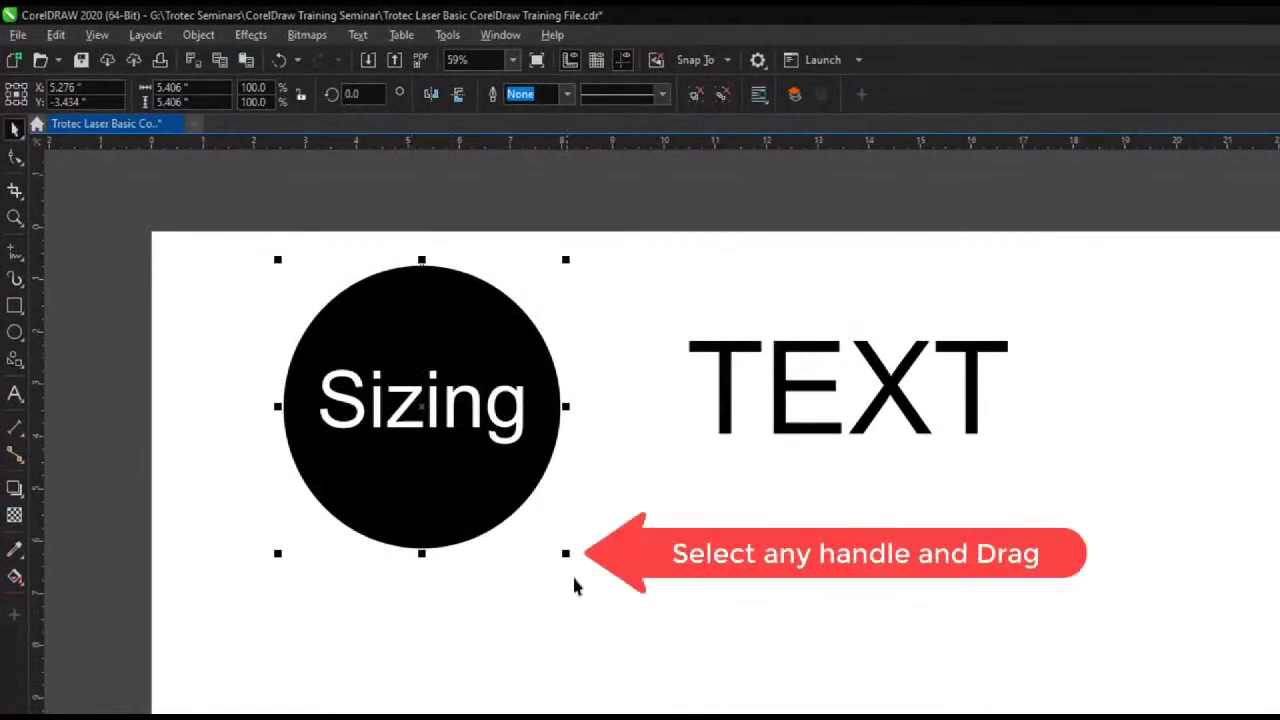
left_click_drag(565, 553, 641, 704)
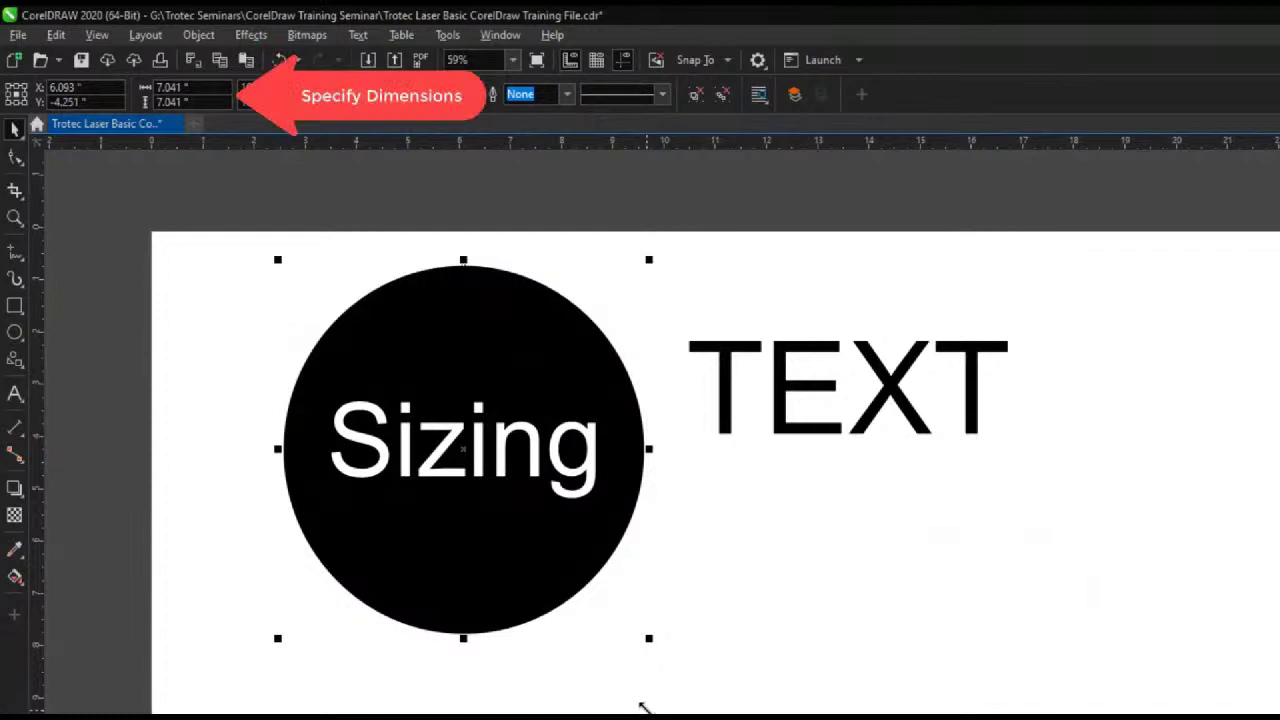
left_click(175, 87)
type("6")
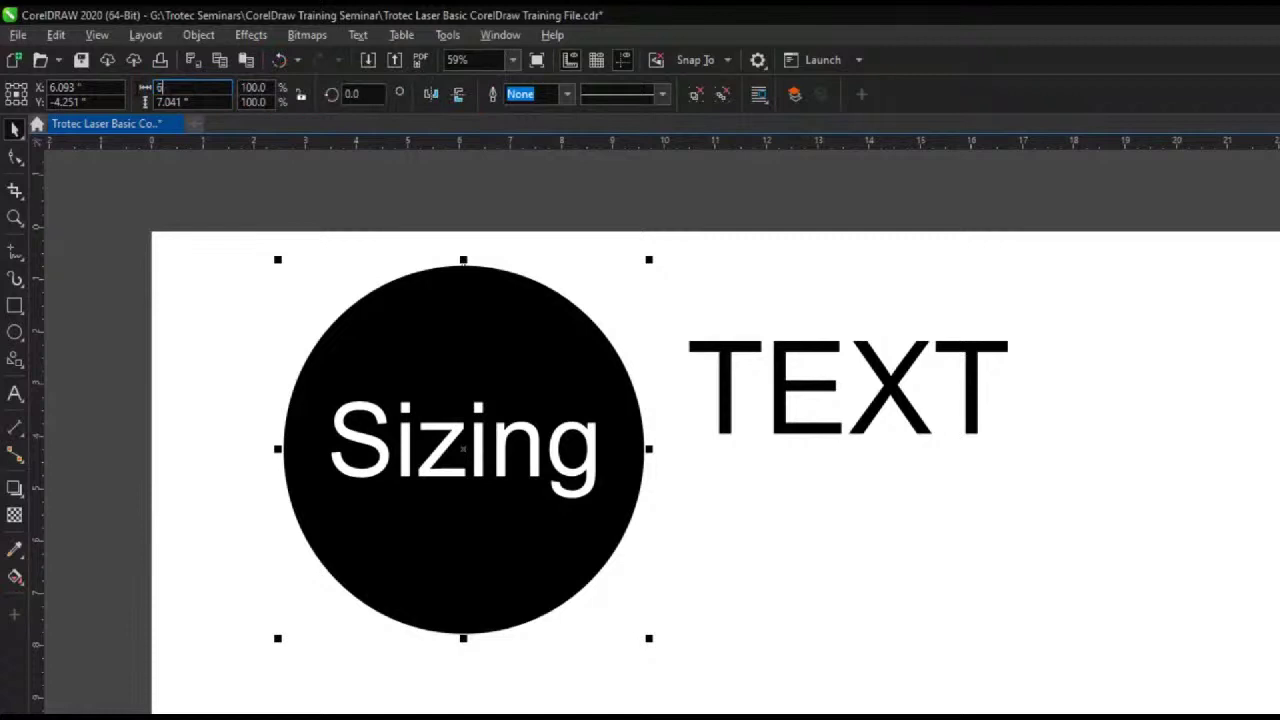
left_click(188, 102)
type("6")
key("Return")
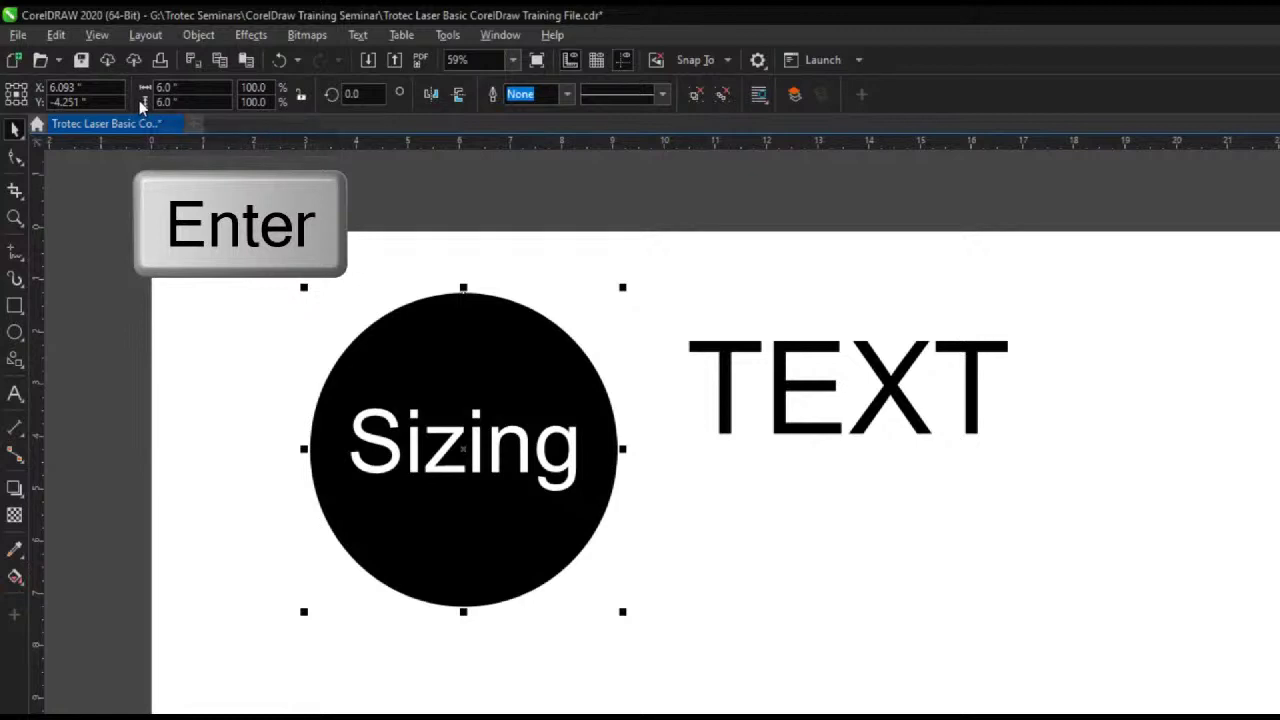
- Lock the size ratio and set the Sizing circle's width to 3 inches so the height scales with it
left_click(301, 96)
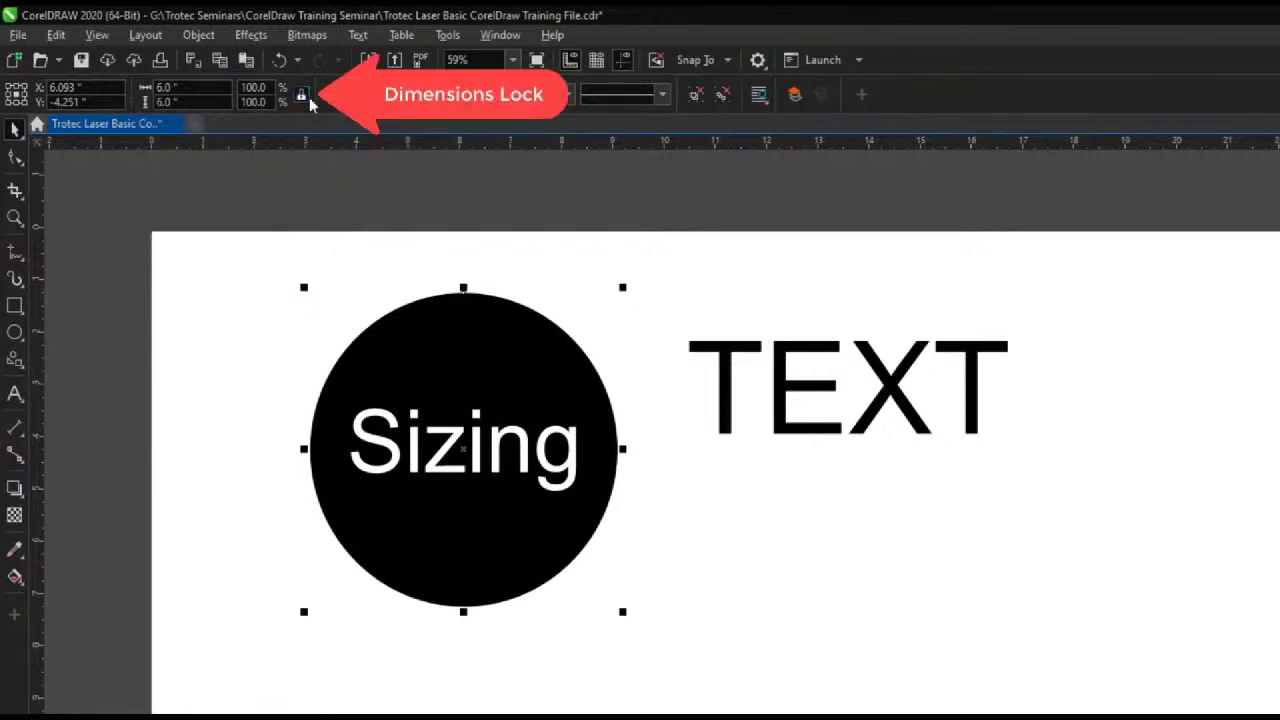
left_click(165, 87)
type("3")
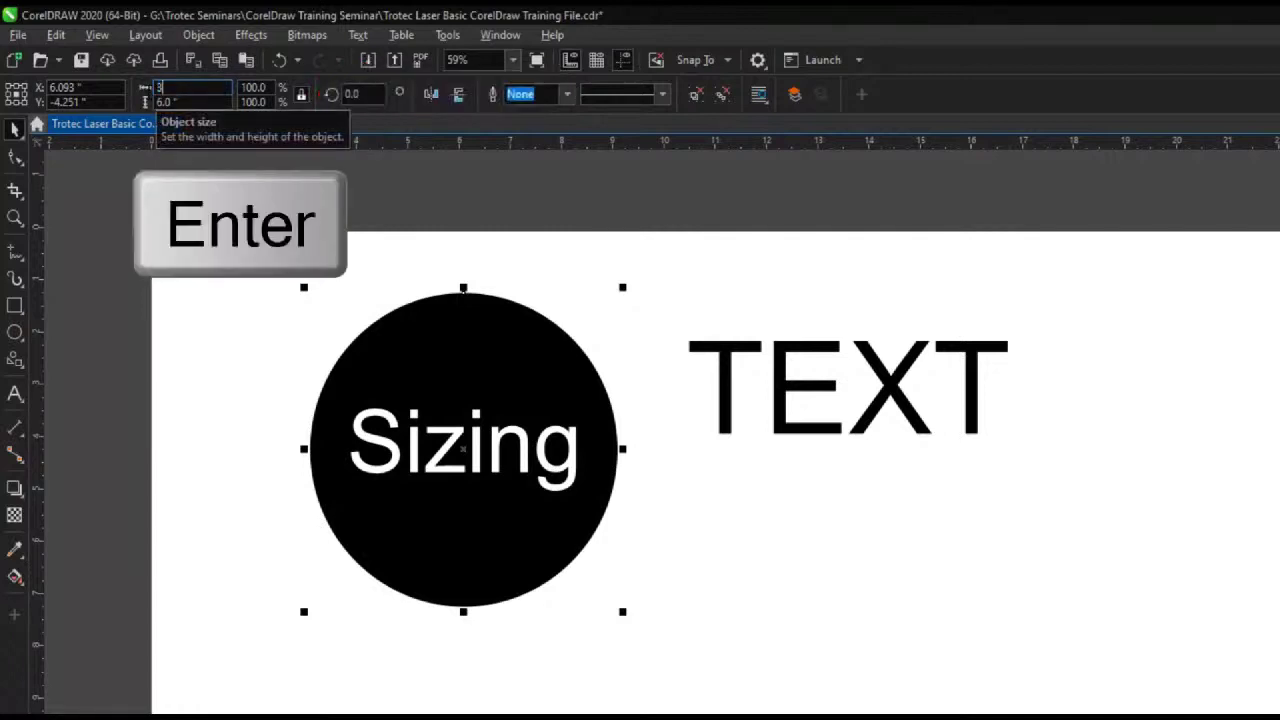
key("Return")
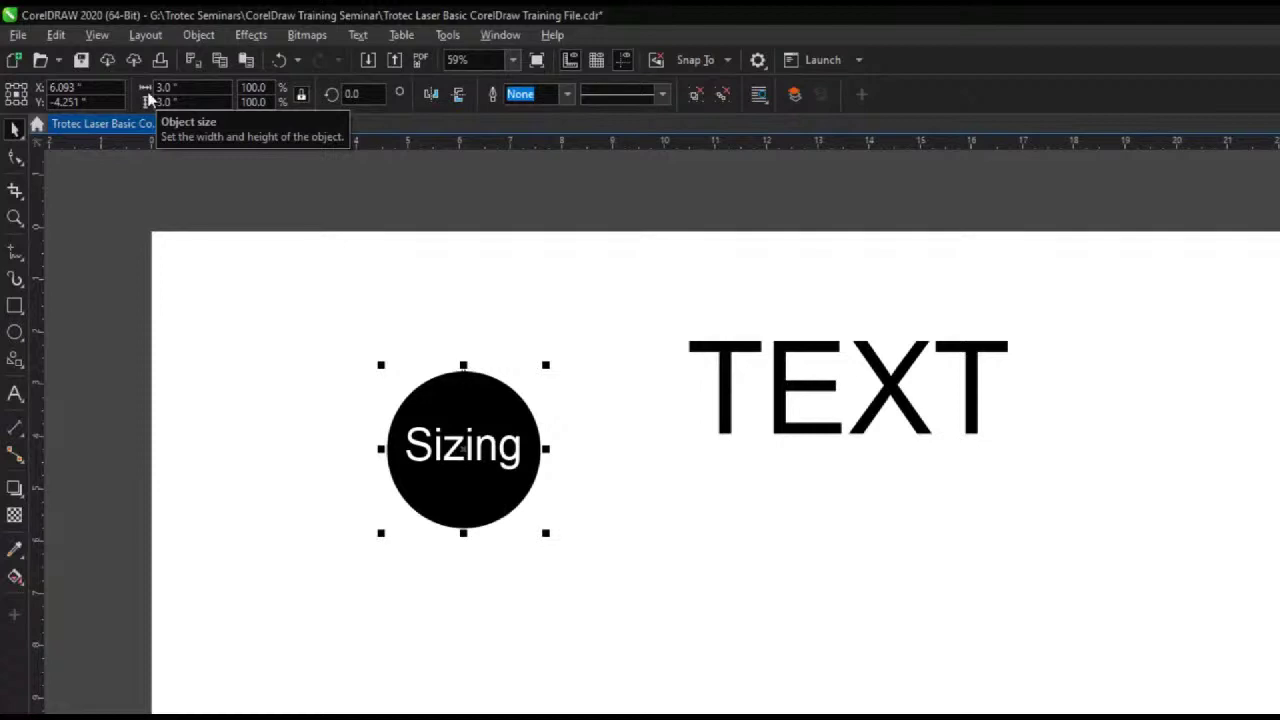
- Set the width of the TEXT object to 8 inches with its proportions locked
left_click(727, 368)
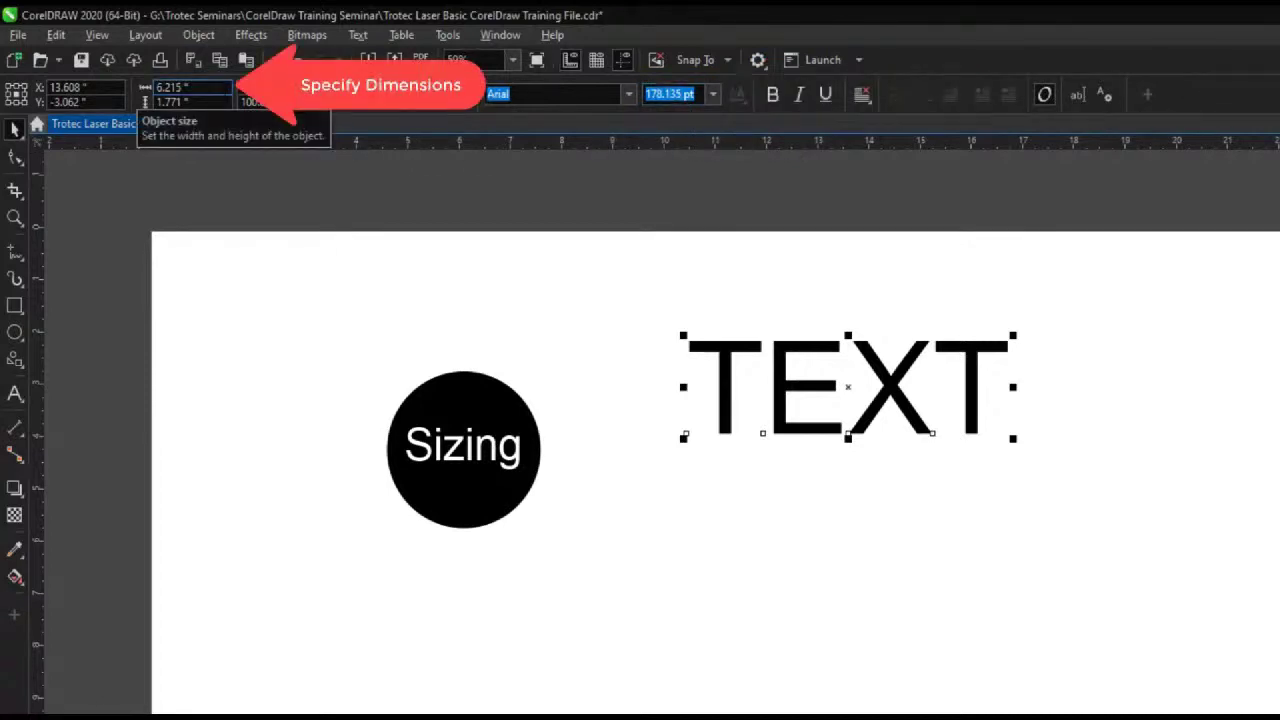
left_click(183, 88)
type("8.0")
key("Return")
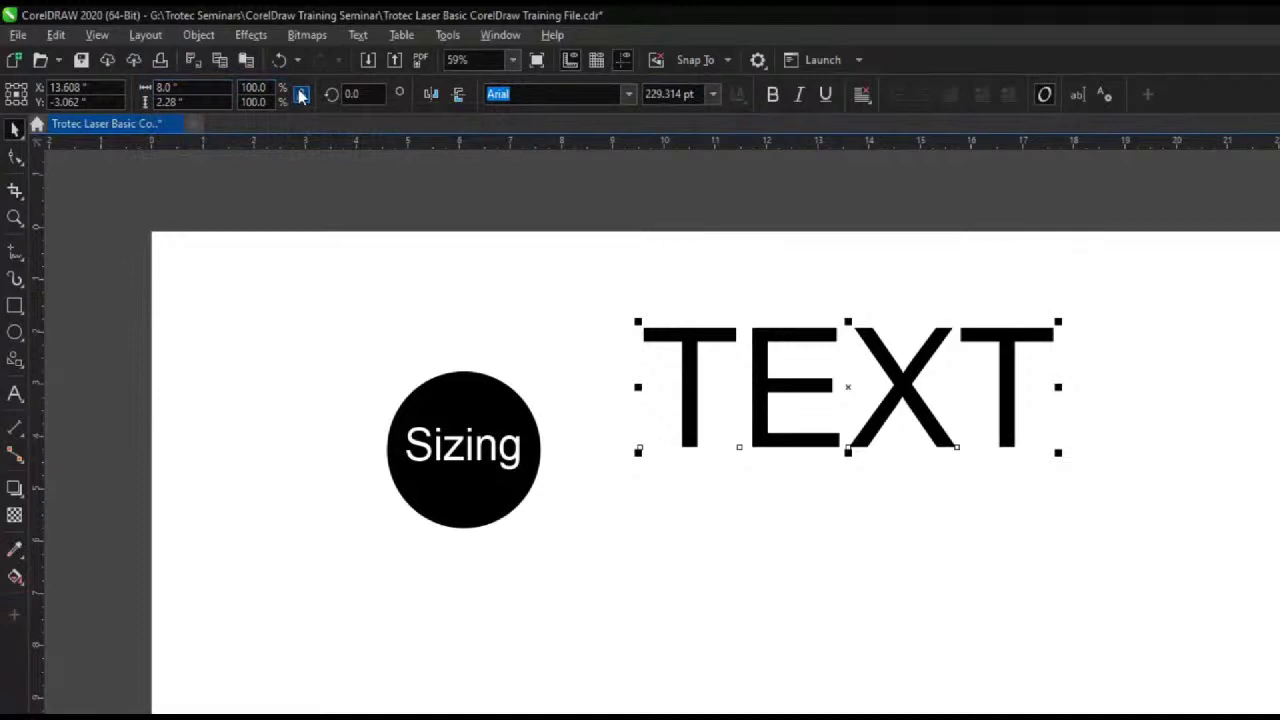
- Unlock the size ratio and set only the TEXT object's height to 1 inch
left_click(183, 102)
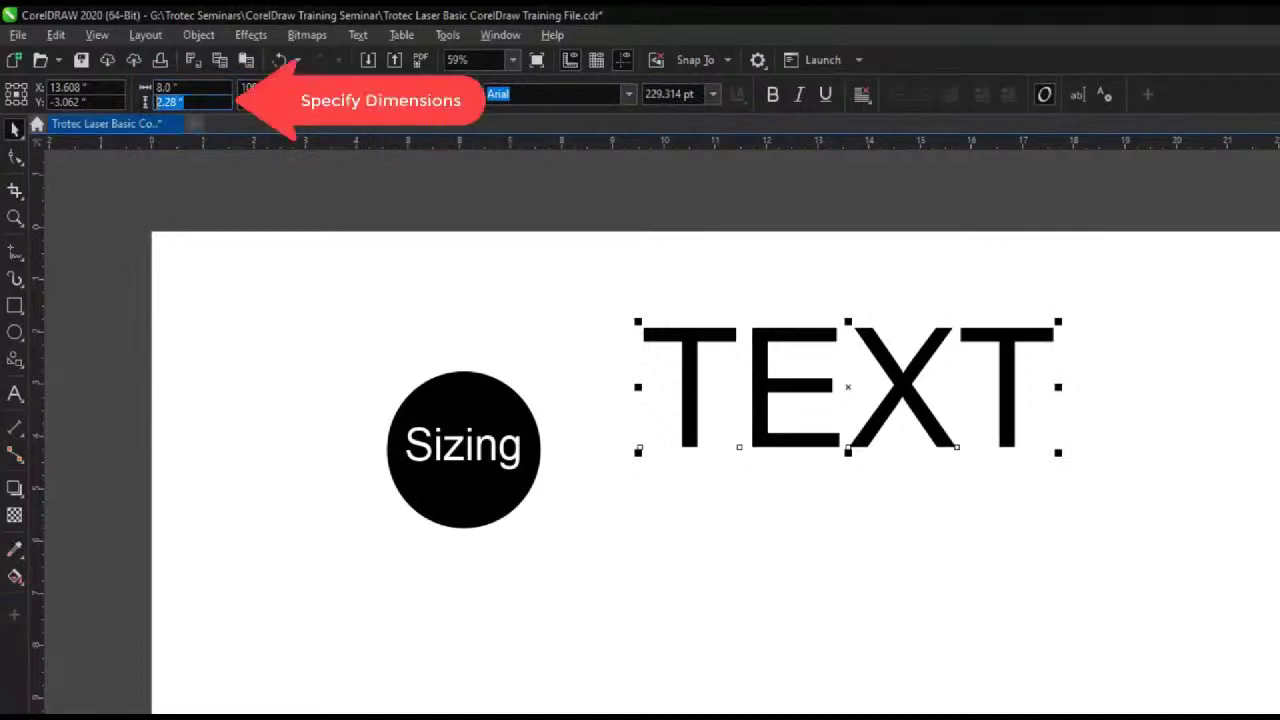
type("1")
key("Return")
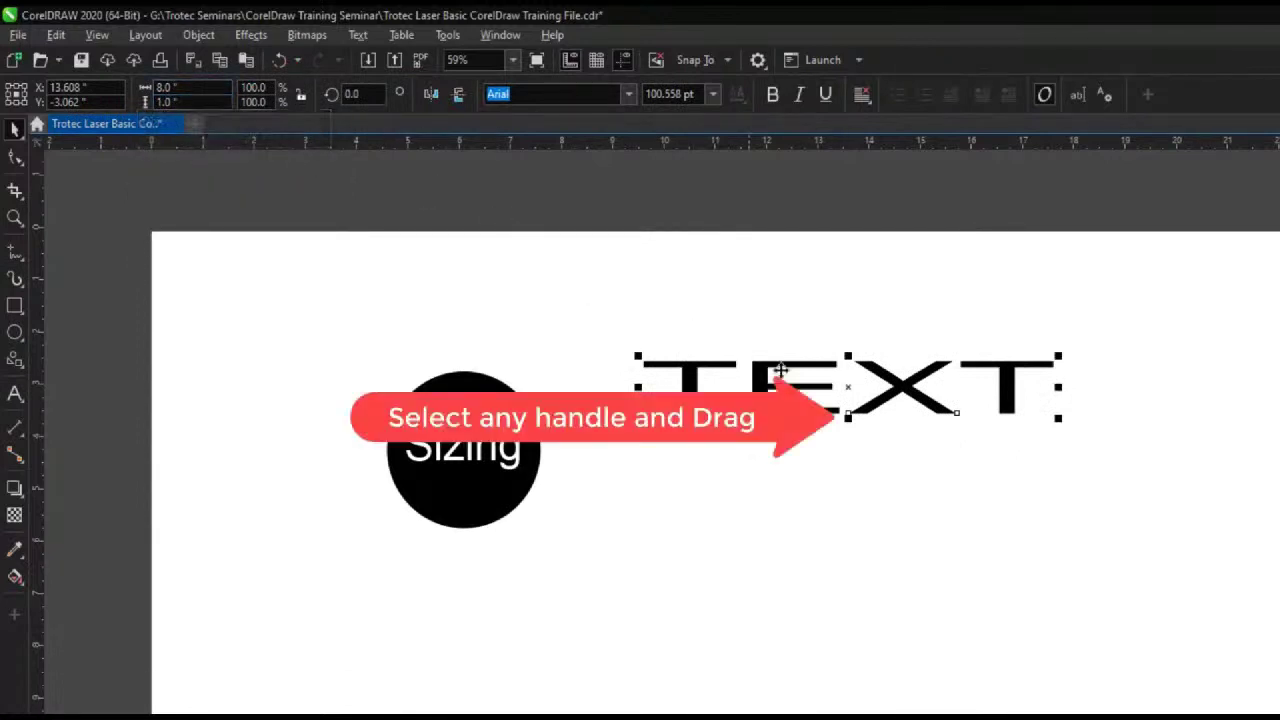
- Stretch the TEXT object's height to about 2.55 inches, and scale it proportionally to about 5.36 by 1.71 inches
left_click_drag(848, 420, 806, 500)
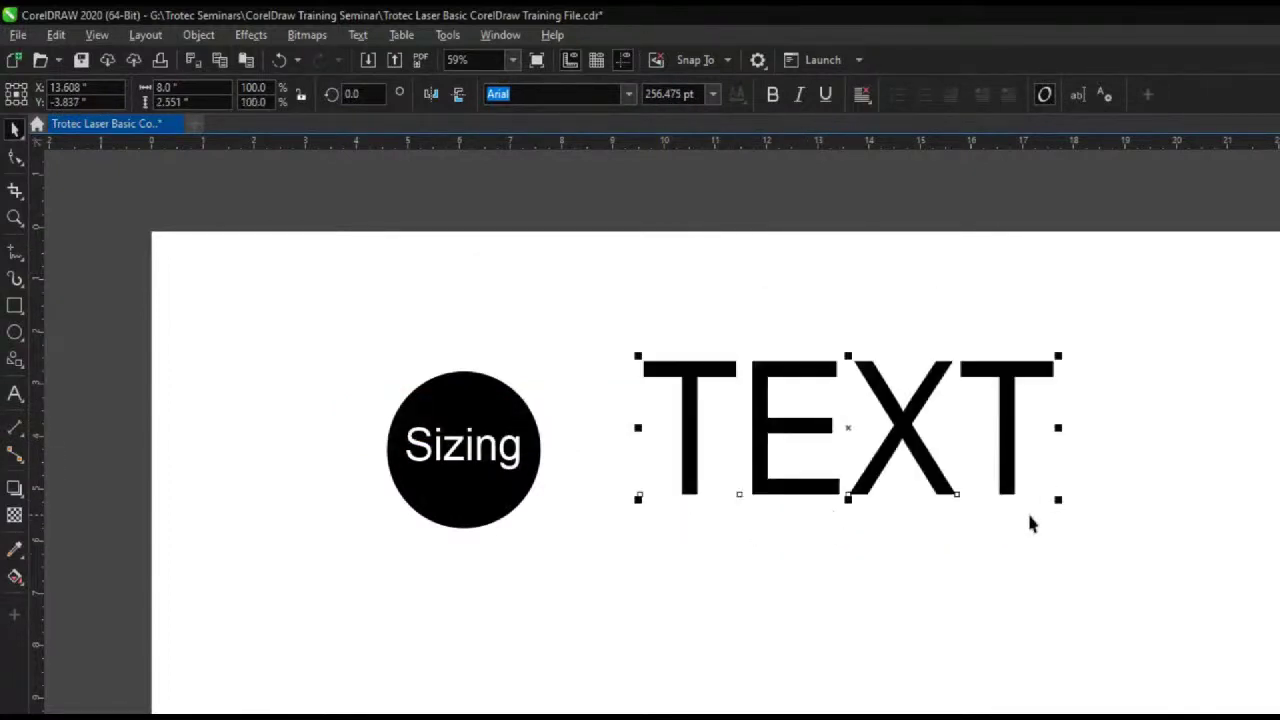
left_click_drag(1060, 507, 904, 517)
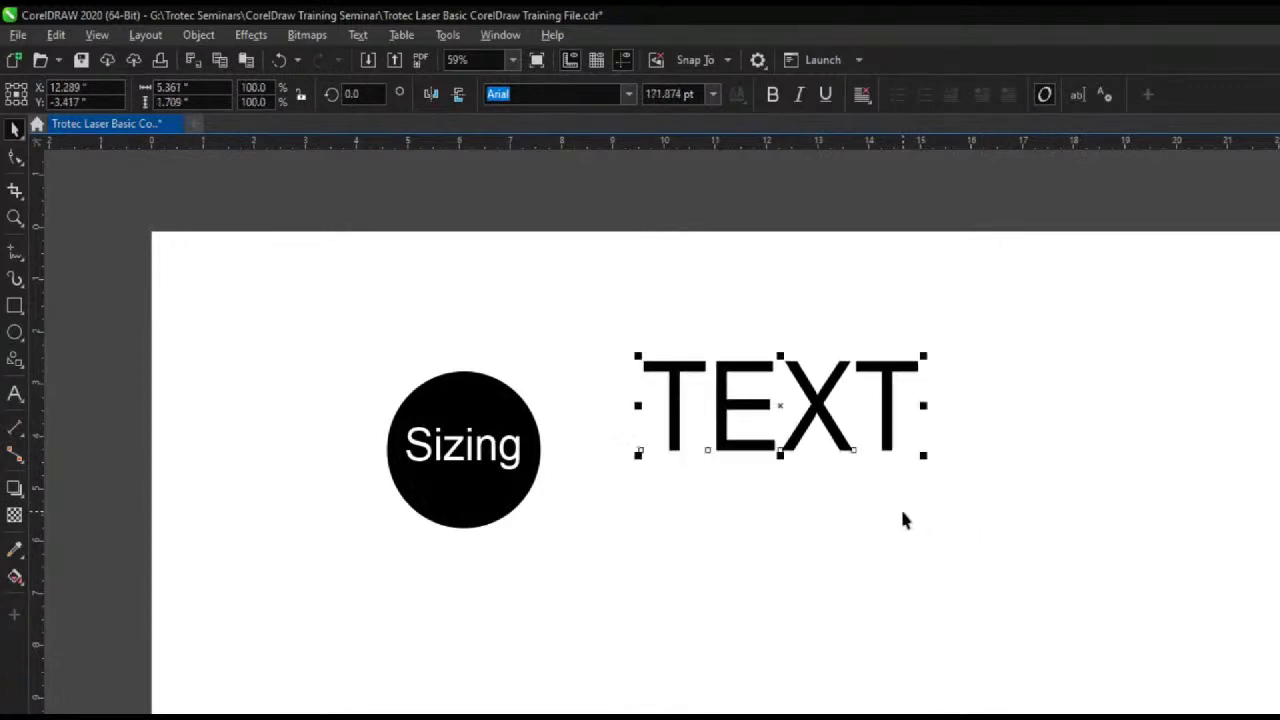
left_click(865, 561)
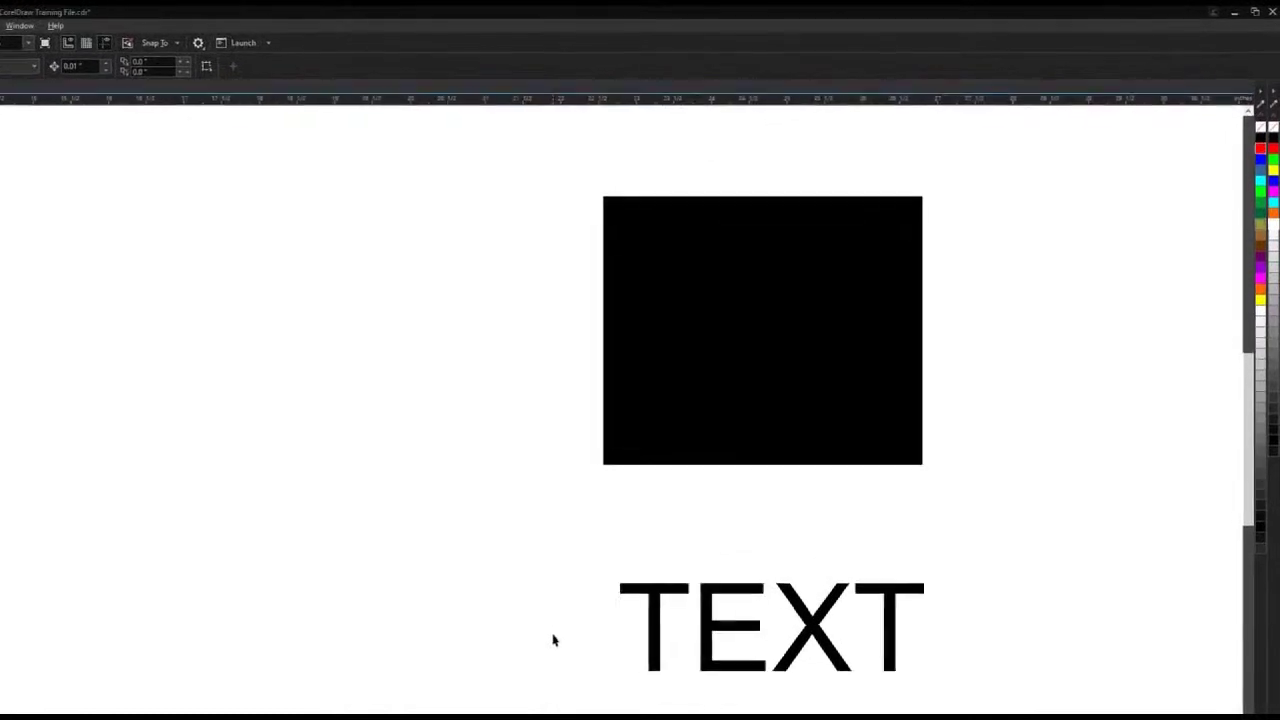
- Select the black rectangle above the text and change its fill to red, followed by blue
left_click(811, 332)
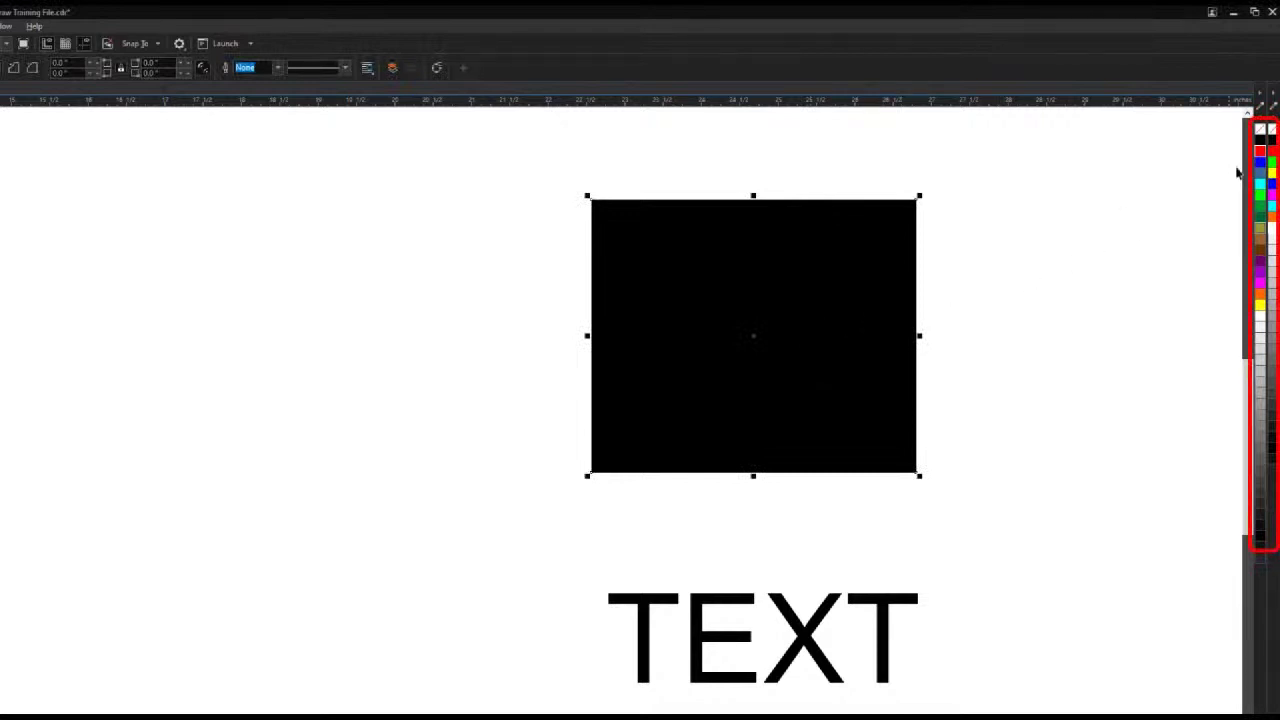
left_click(1261, 151)
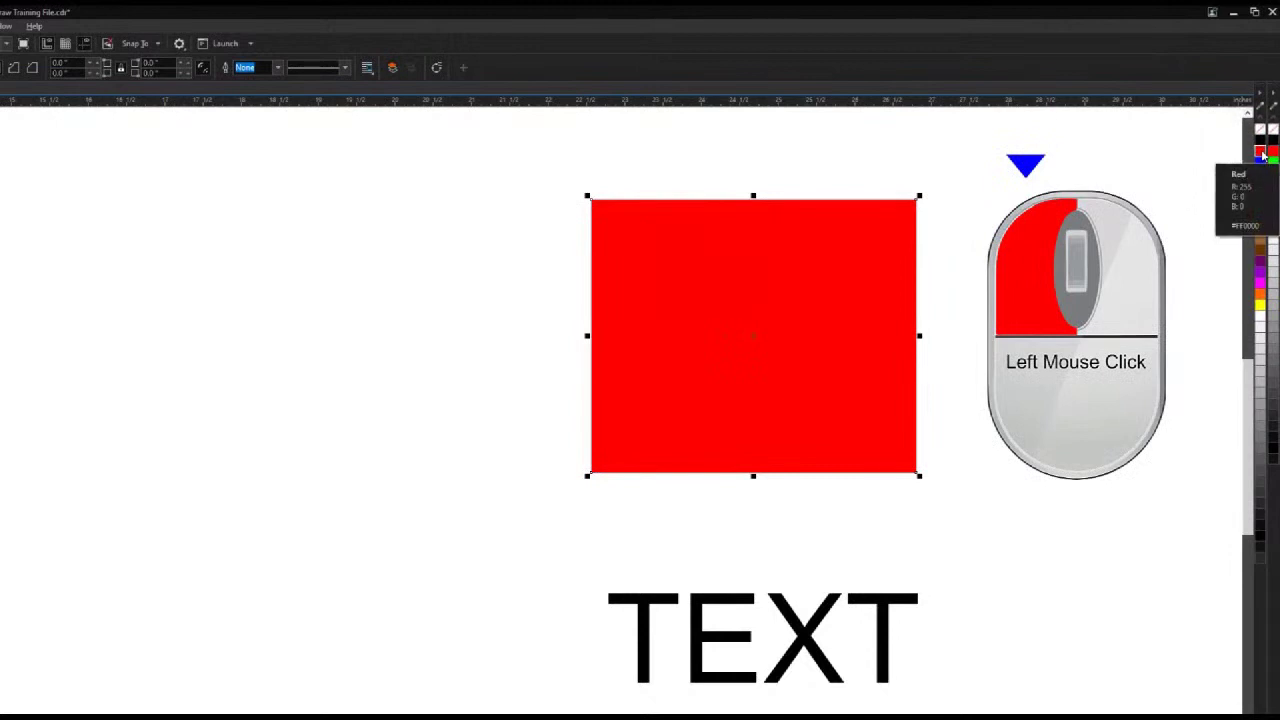
left_click(1261, 165)
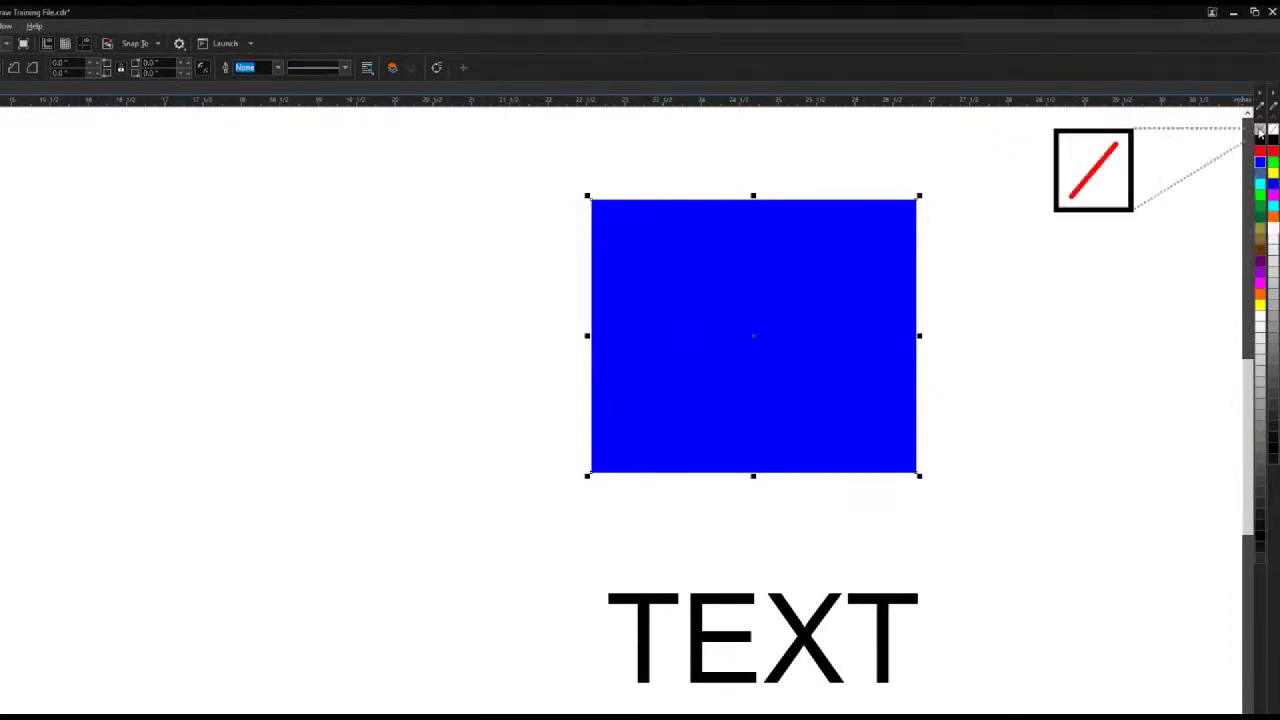
- Remove the rectangle's fill, try a red outline on it and finish with a blue outline
left_click(1260, 131)
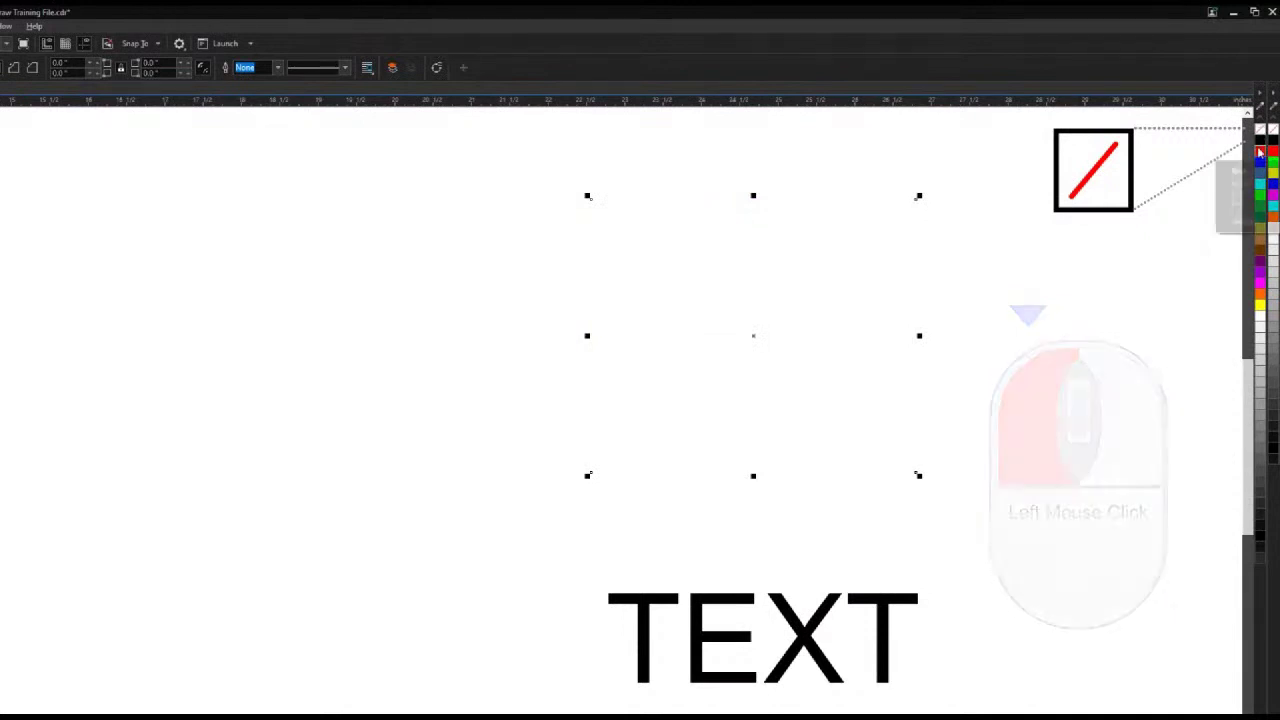
right_click(1260, 151)
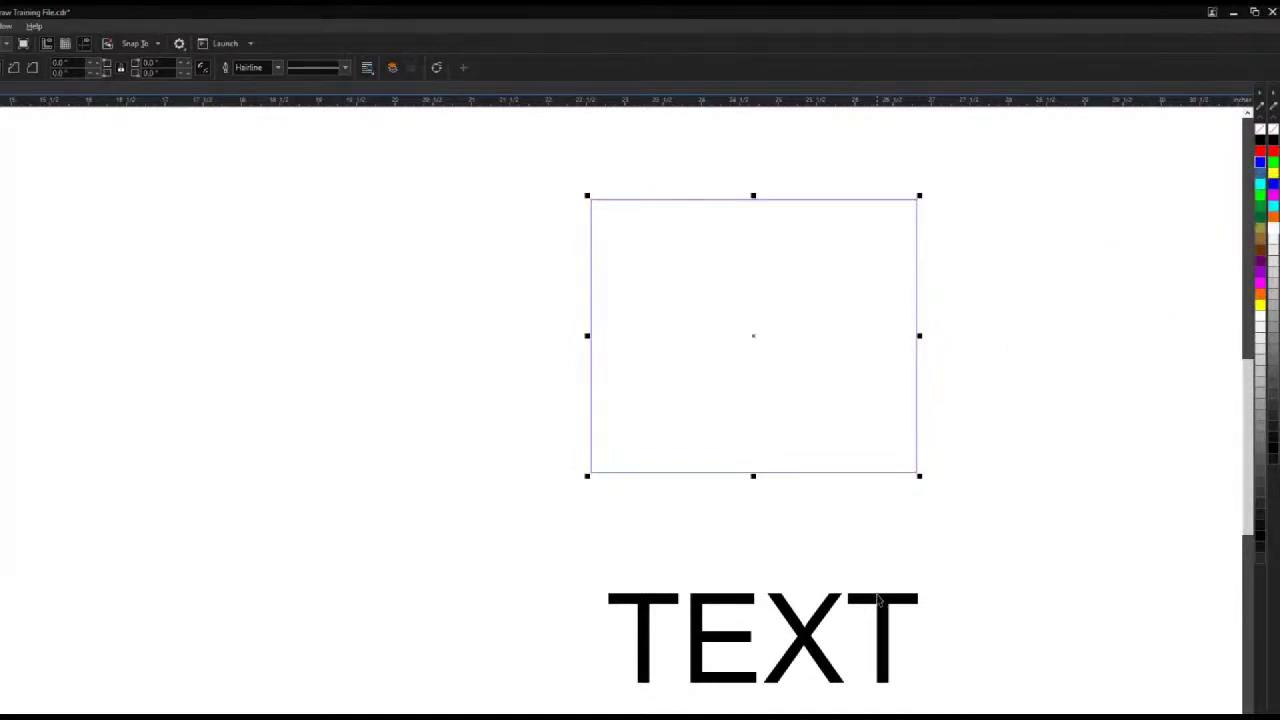
- Remove the TEXT object's fill and give it a red outline
left_click(880, 598)
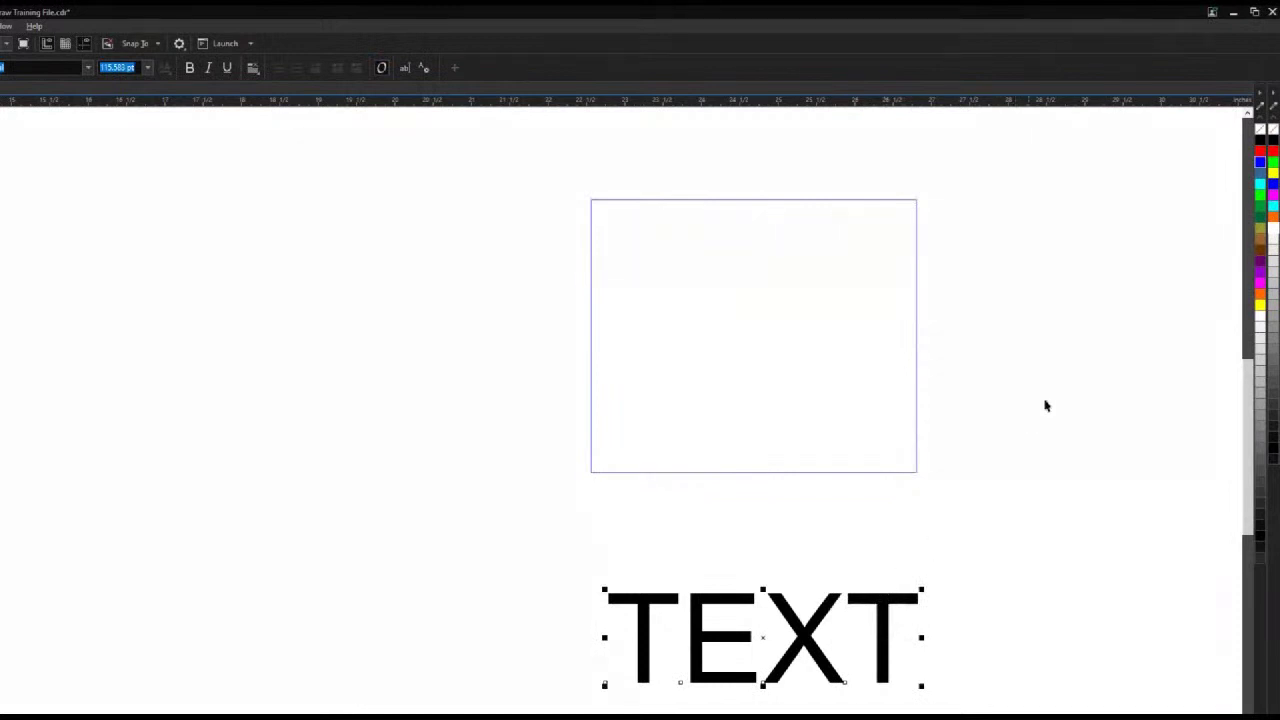
left_click(1260, 132)
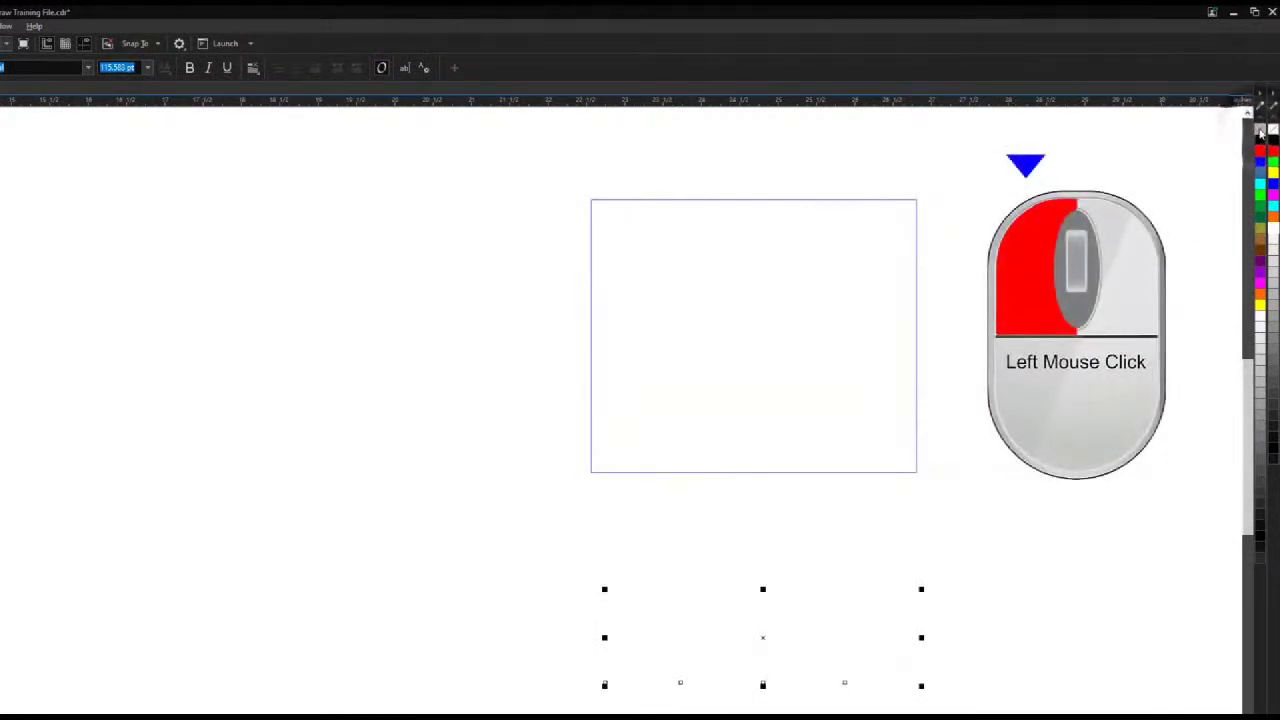
right_click(1260, 152)
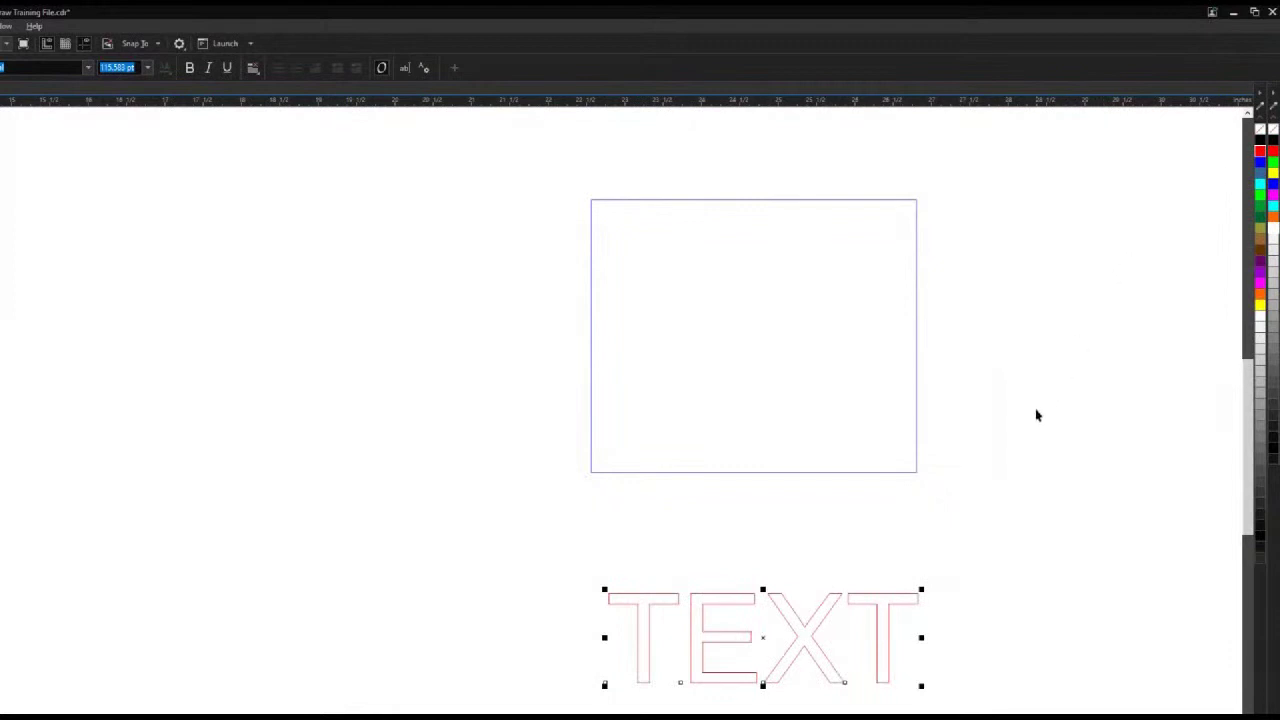
left_click(1035, 414)
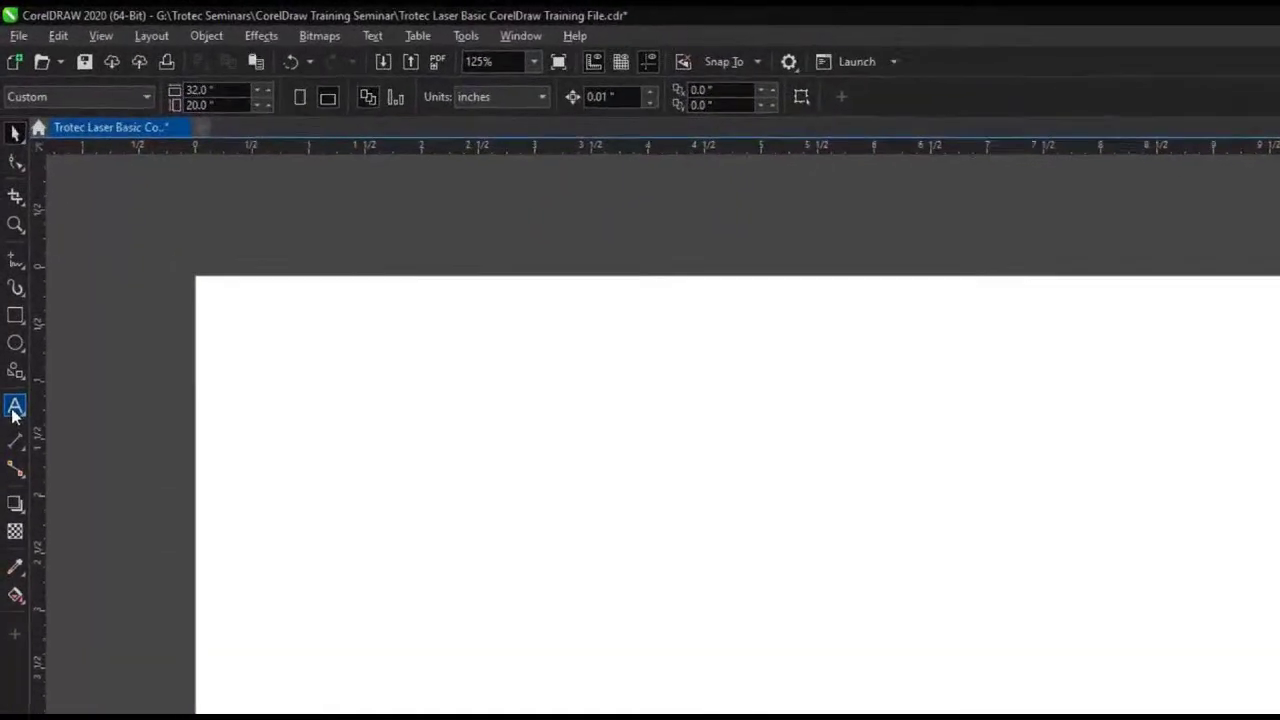
- Add artistic text reading "Trotec - Artistic Text" near the page's upper-left corner
left_click(13, 349)
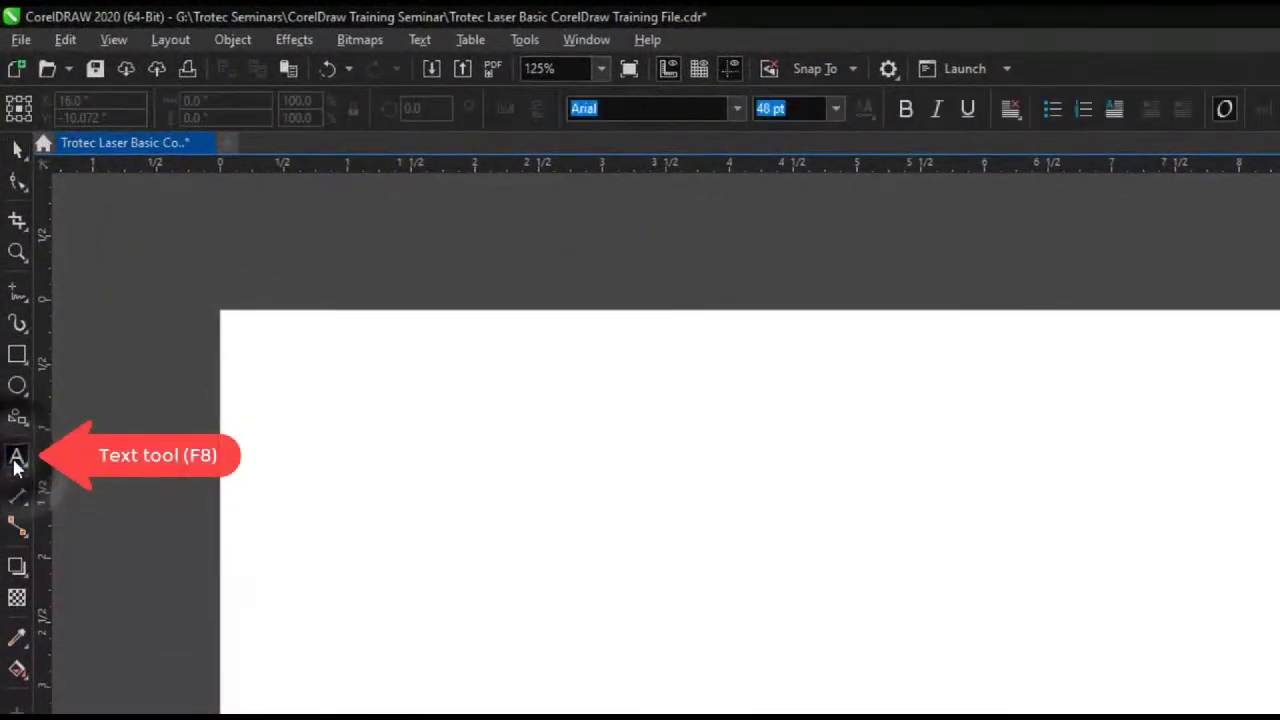
left_click(576, 468)
type("Trotec -")
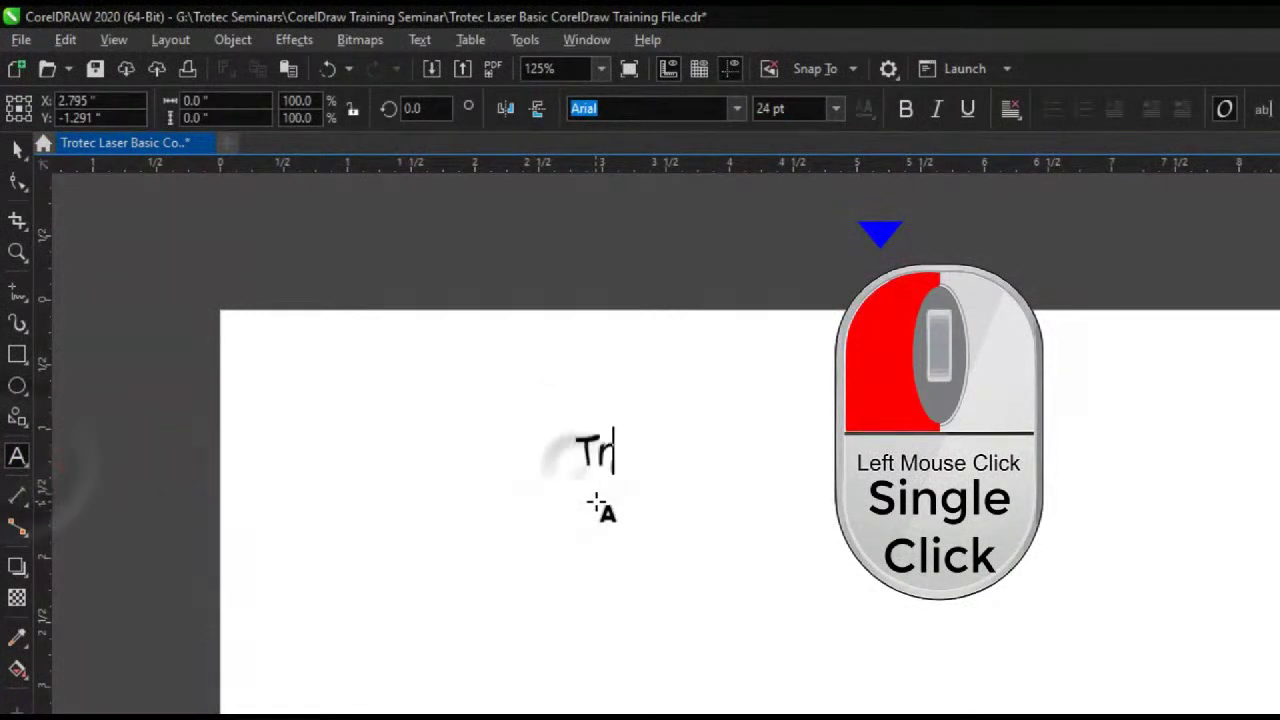
type(" Artistic Text")
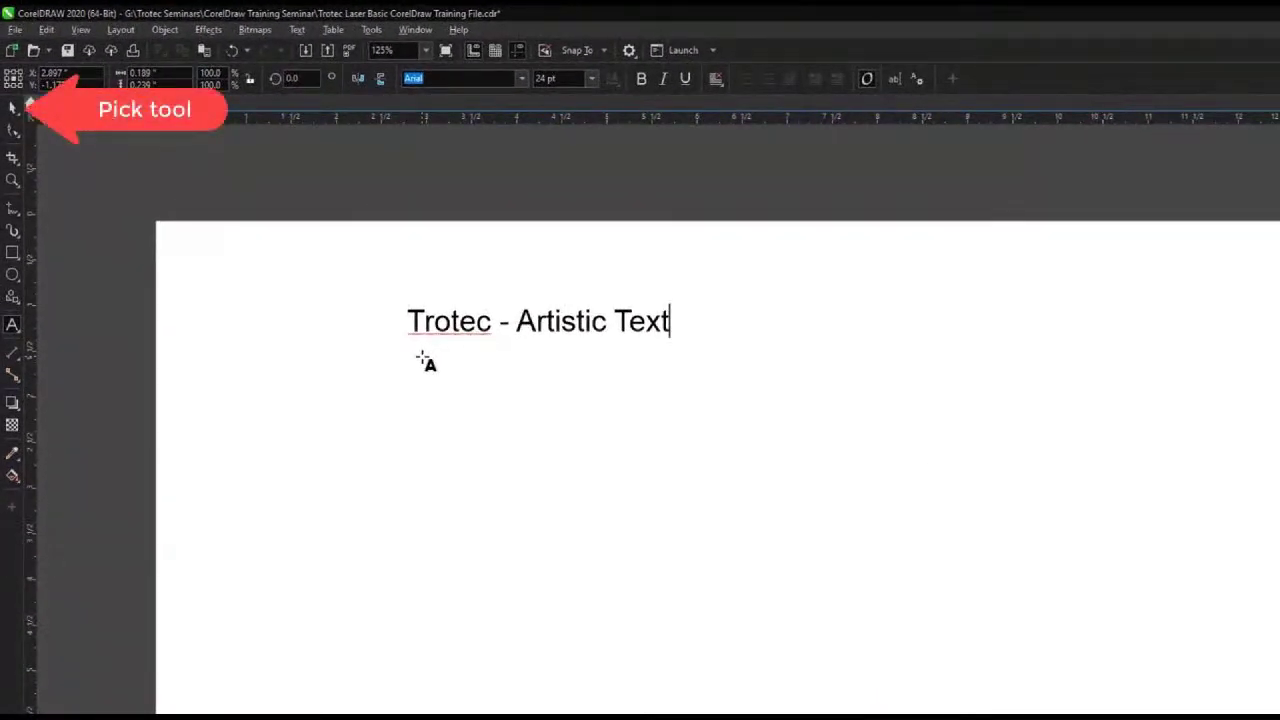
left_click(18, 108)
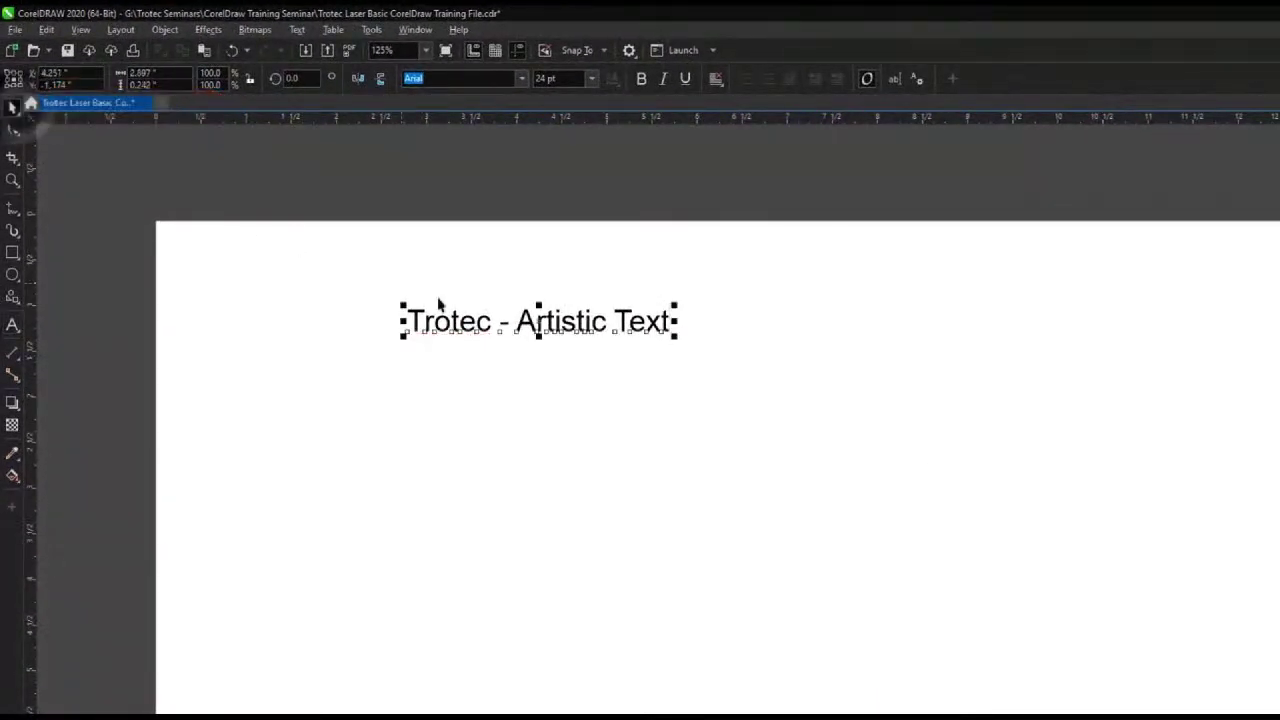
- Scale the artistic text proportionally to about 76.7 pt and reposition it farther right on the page
left_click_drag(676, 342, 1249, 576)
left_click_drag(825, 345, 736, 344)
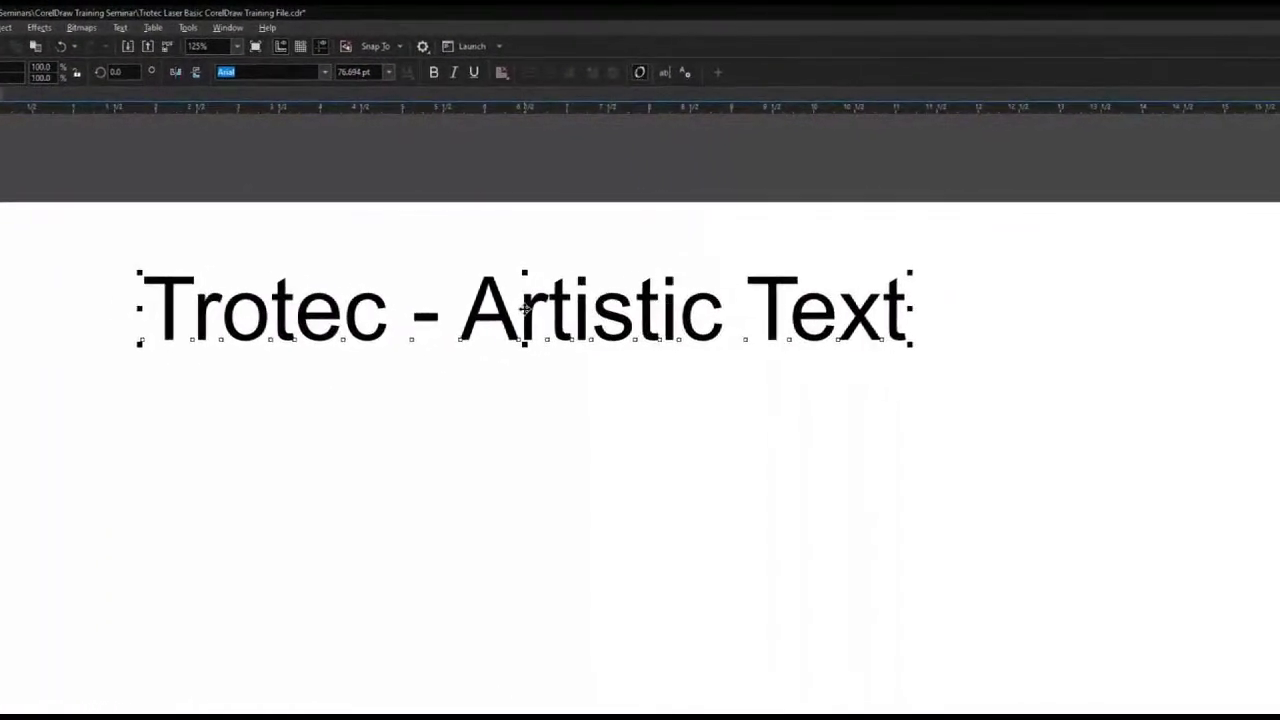
left_click_drag(524, 308, 815, 352)
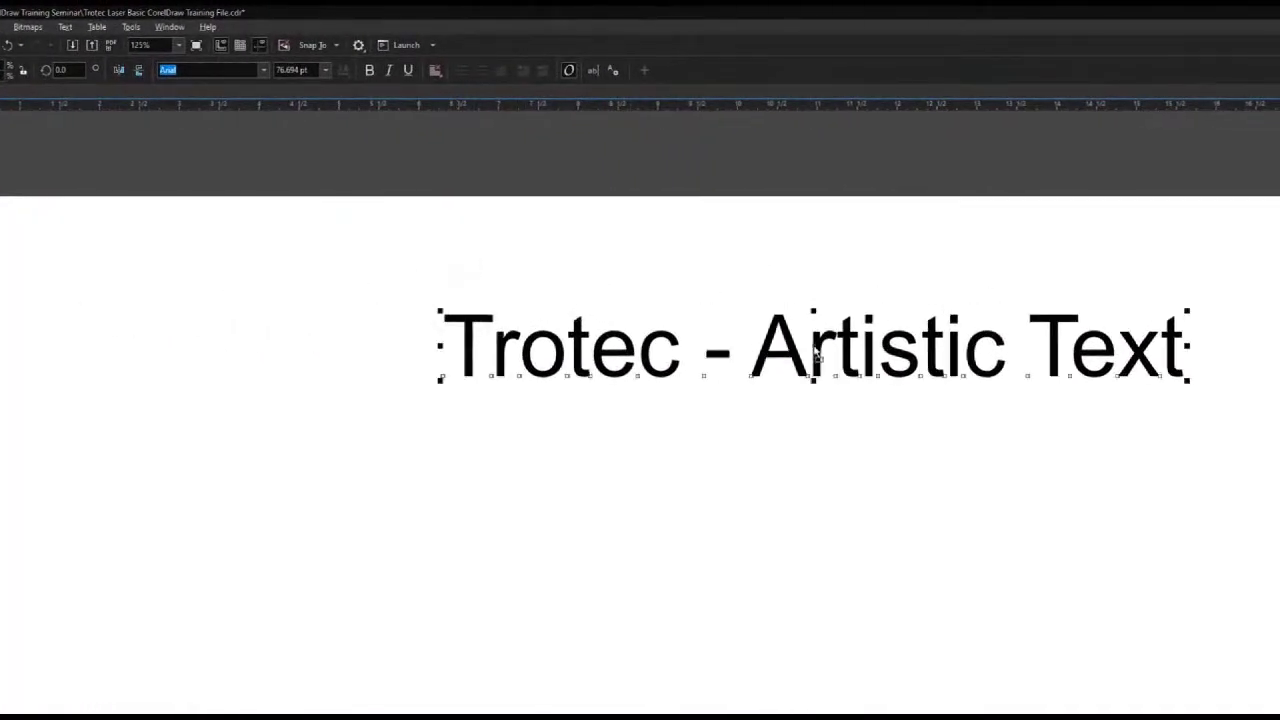
- Set the artistic text's font to Bernard MT Condensed and move the text to about X 7.26, Y -1.66 inches
left_click(265, 72)
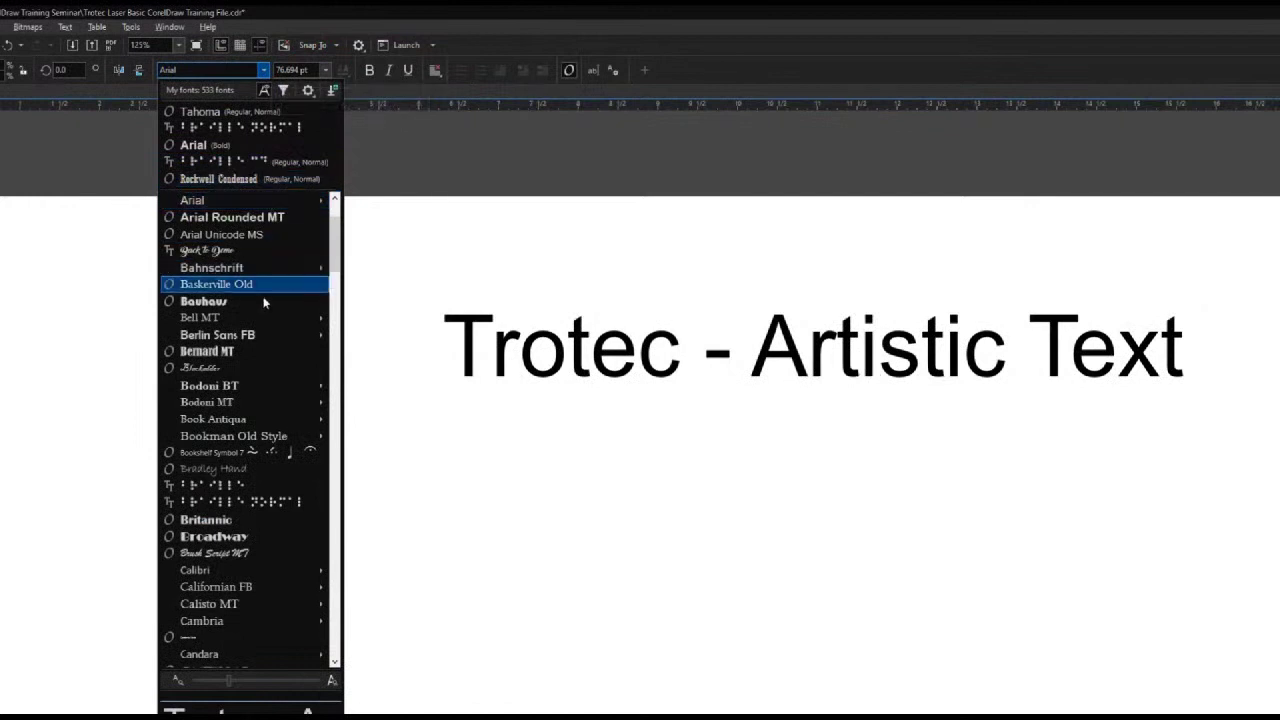
left_click(259, 353)
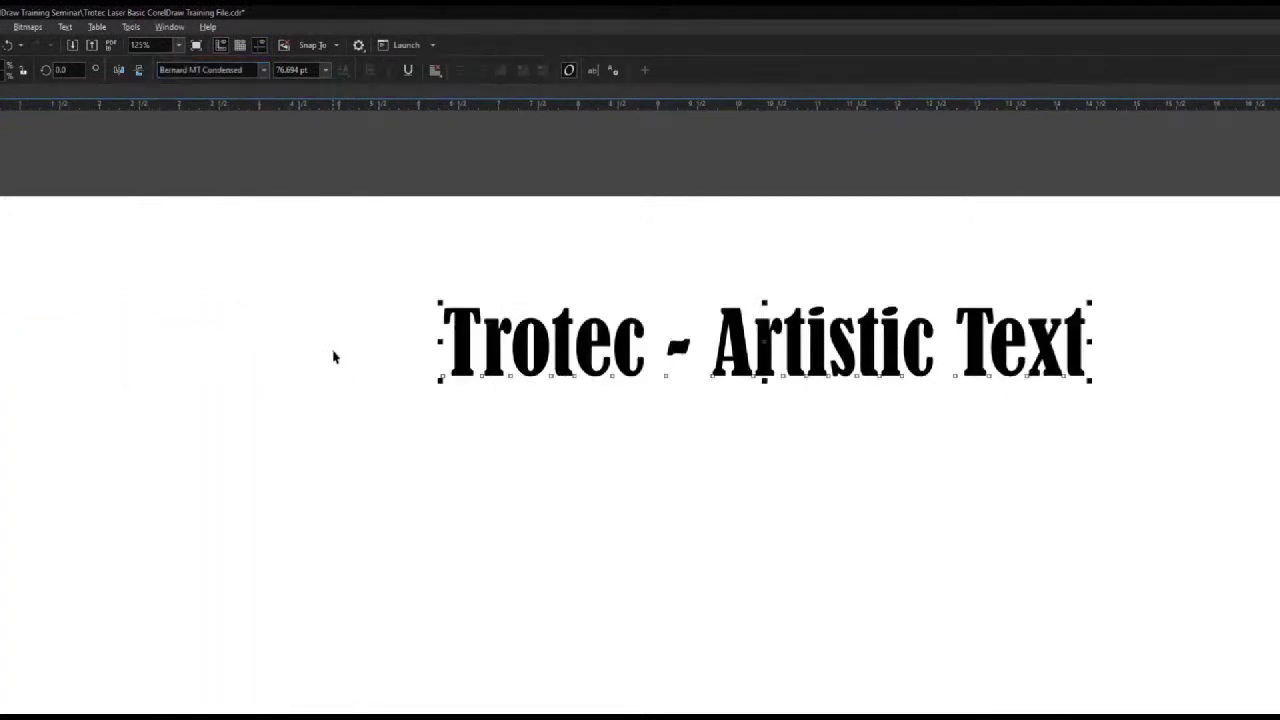
left_click_drag(565, 340, 325, 330)
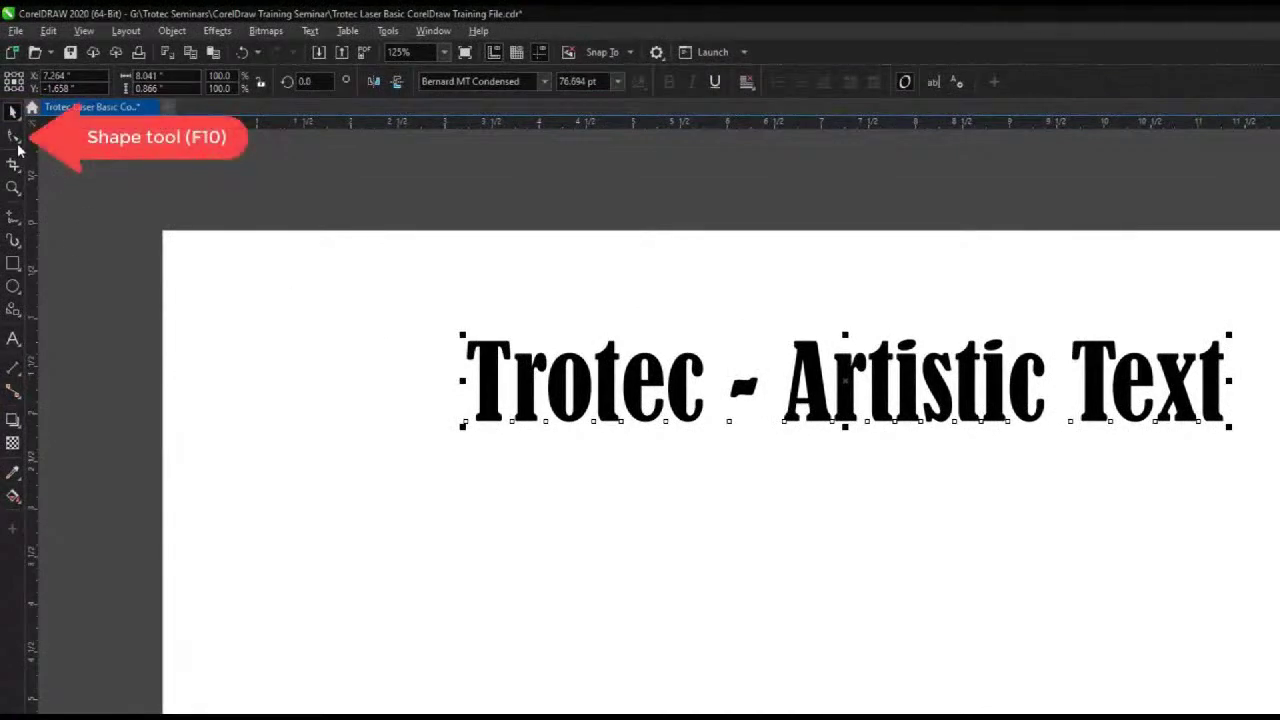
- Widen the character spacing of the artistic text with the Shape tool
left_click(14, 138)
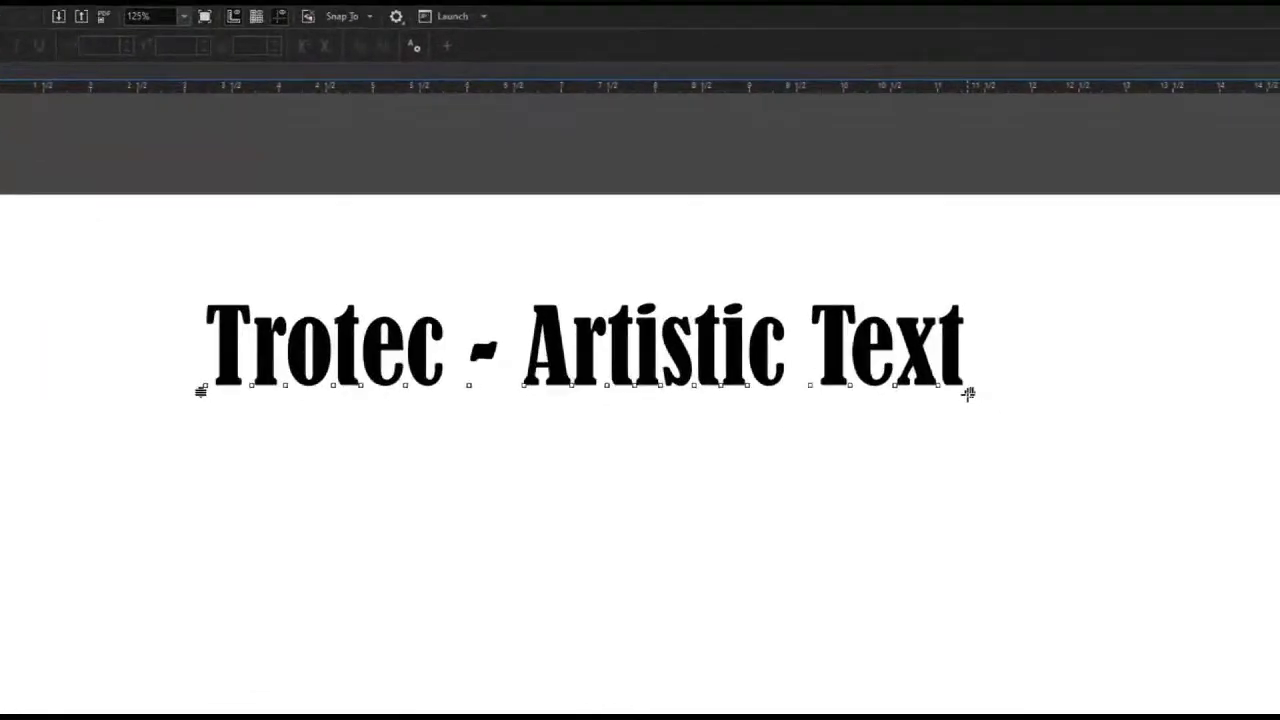
left_click_drag(951, 376, 1120, 480)
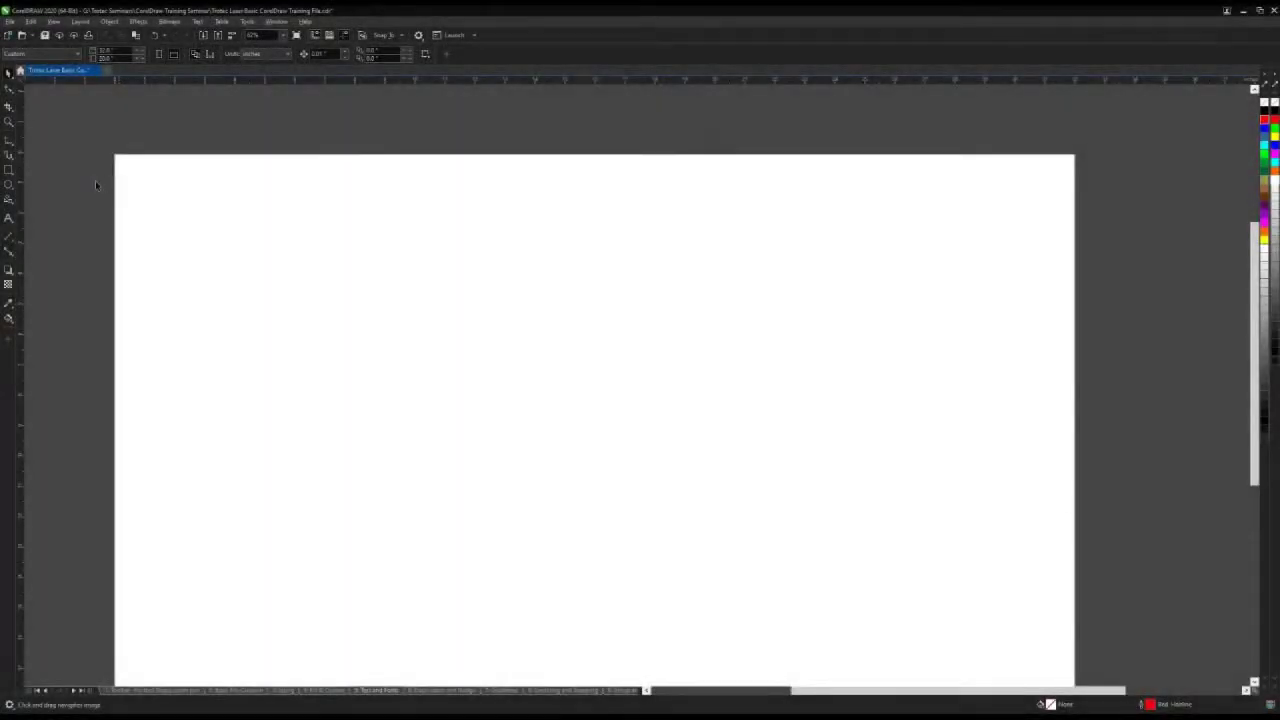
- Draw a paragraph text frame about 21.56 by 14.55 inches on the empty page and paste the copied paragraphs into it
left_click(9, 221)
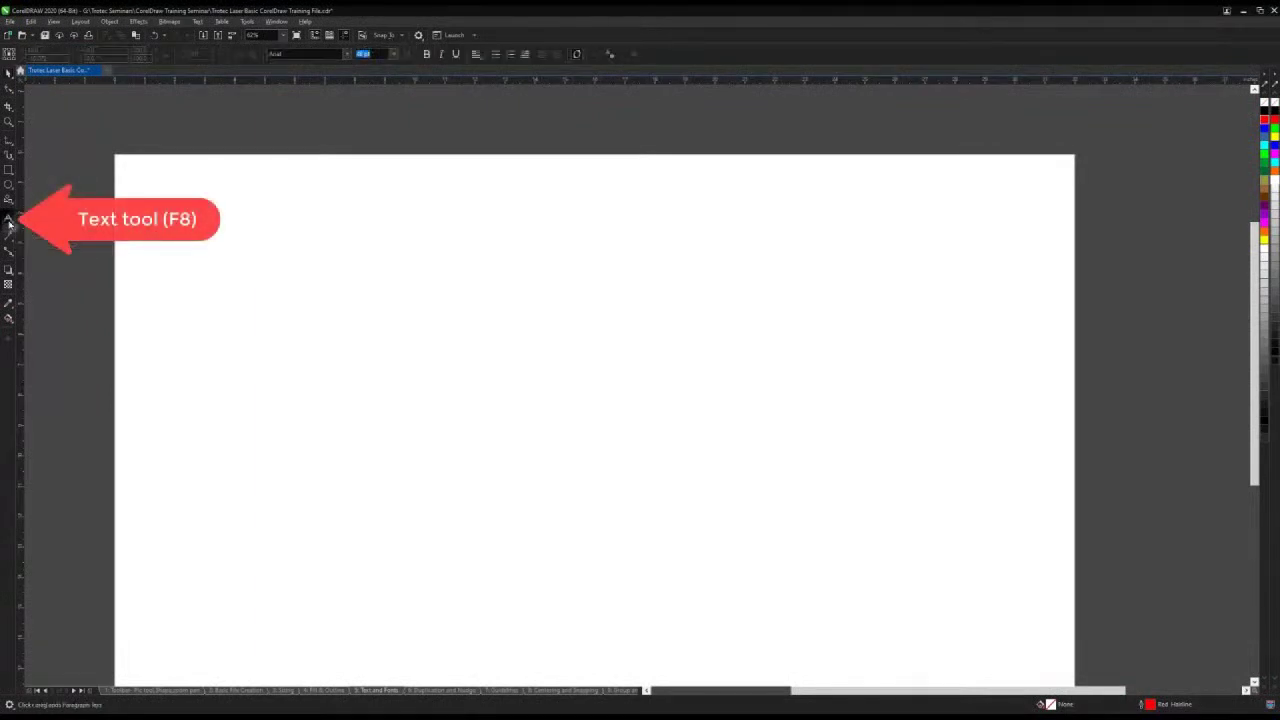
left_click_drag(199, 185, 848, 627)
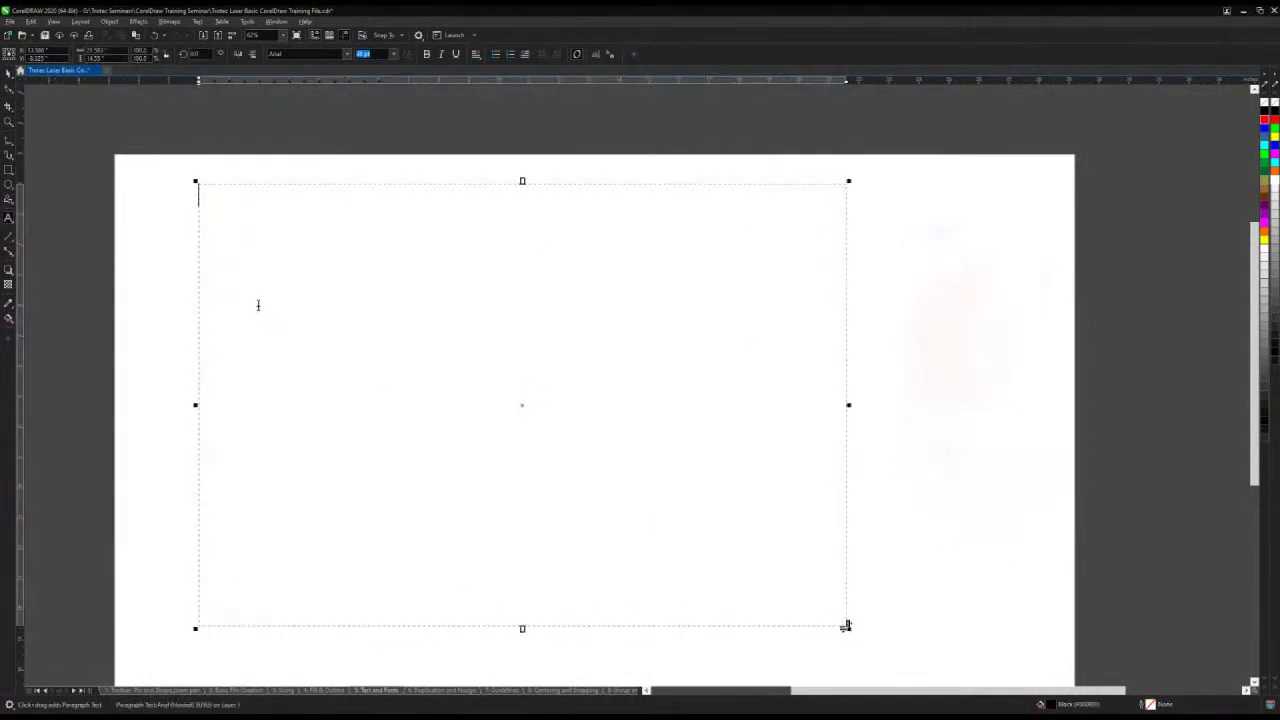
right_click(224, 231)
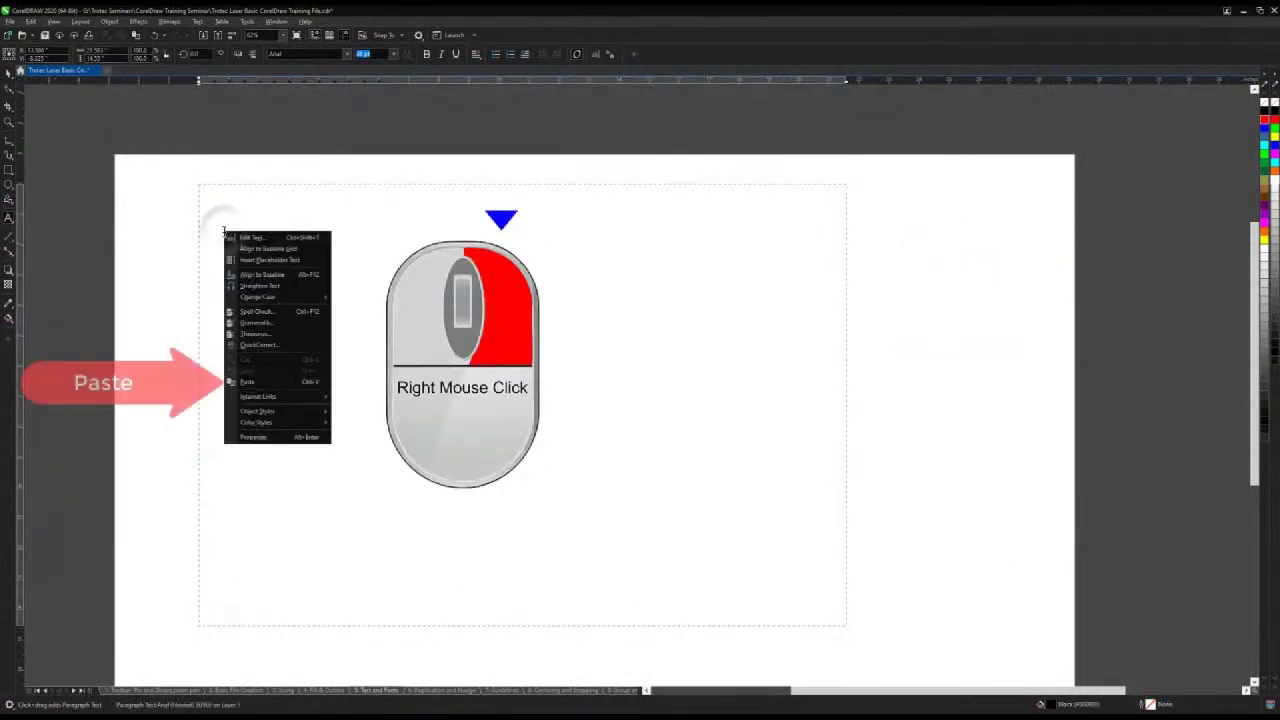
left_click(270, 384)
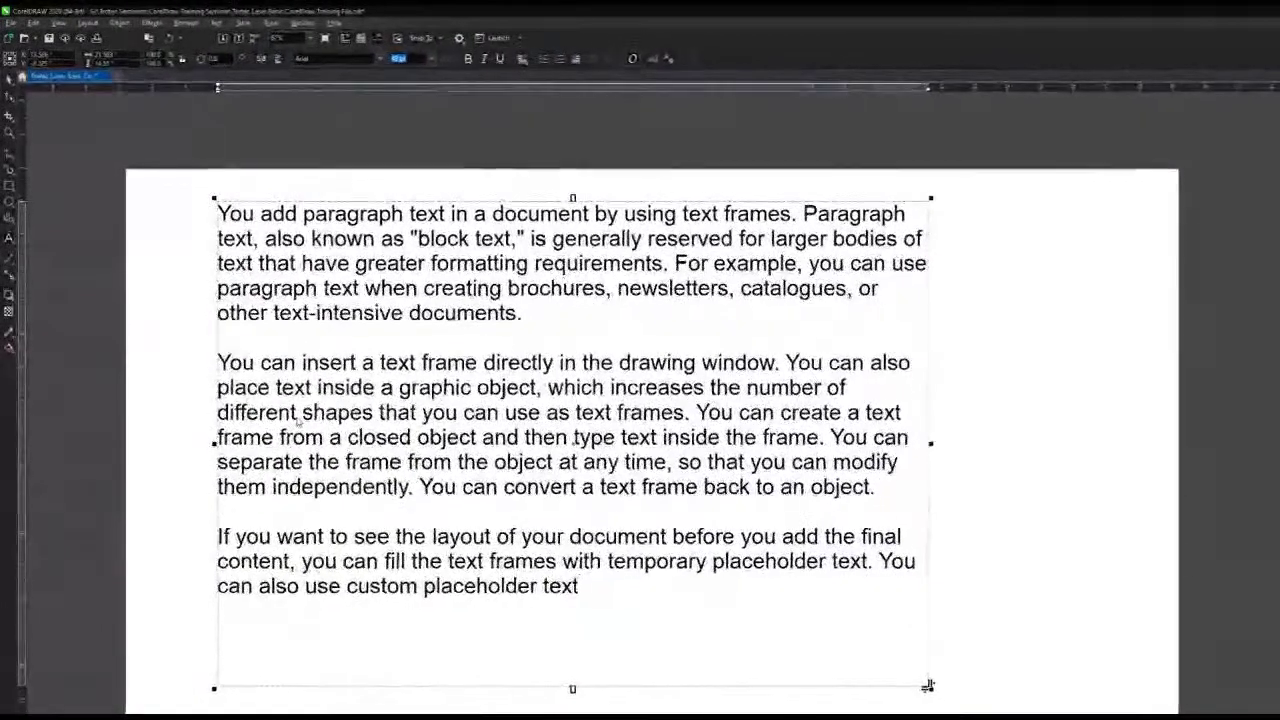
- Narrow the paragraph text frame to about 20.17 inches wide and center-align its text
left_click(10, 82)
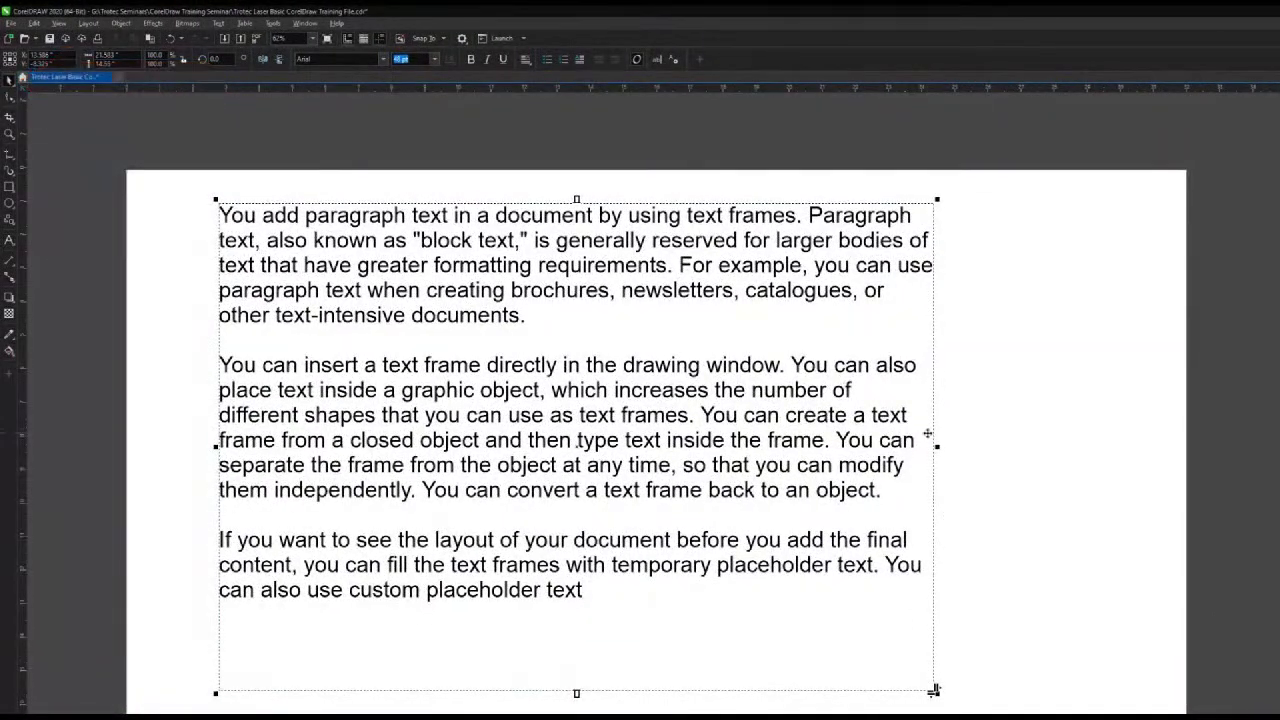
left_click_drag(924, 447, 890, 443)
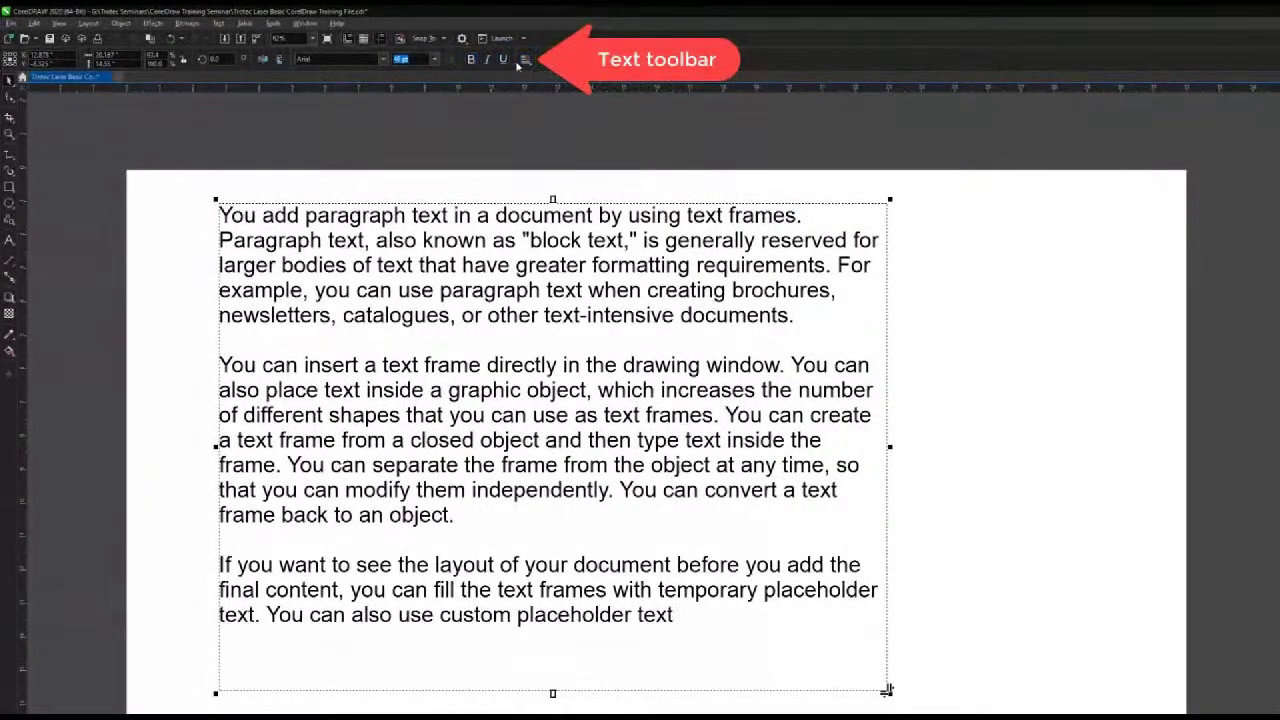
left_click(527, 60)
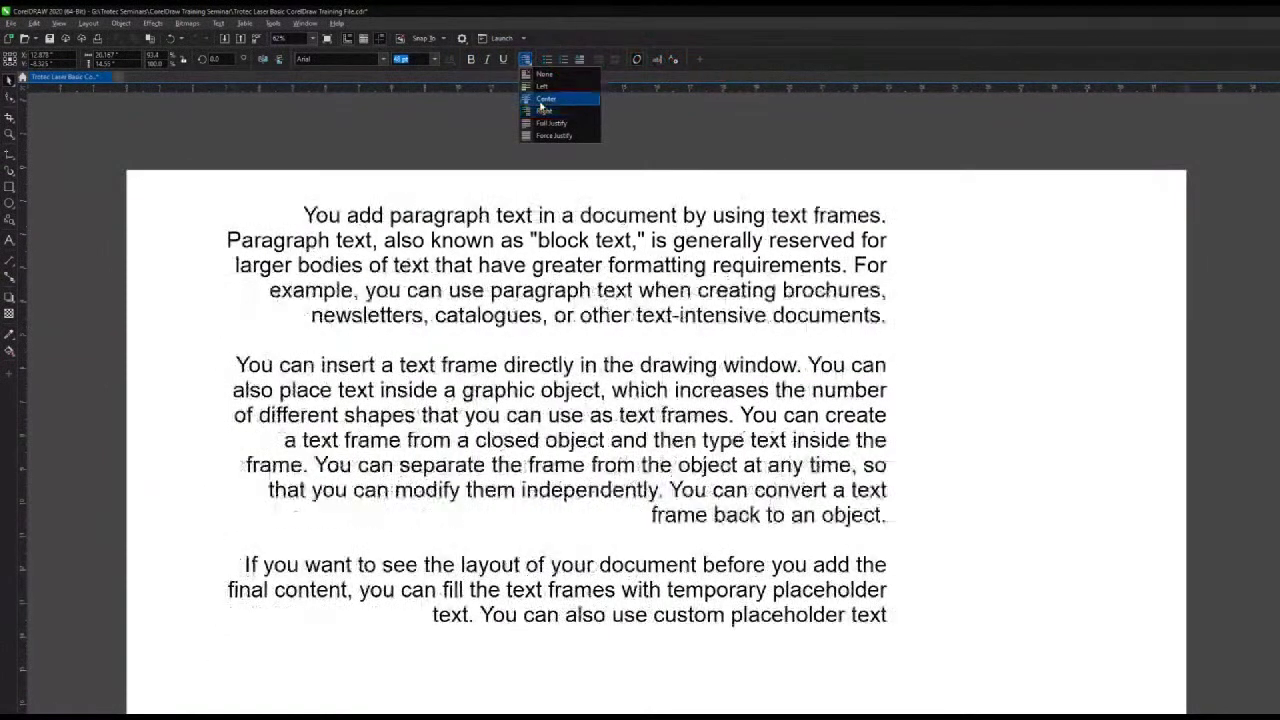
left_click(537, 104)
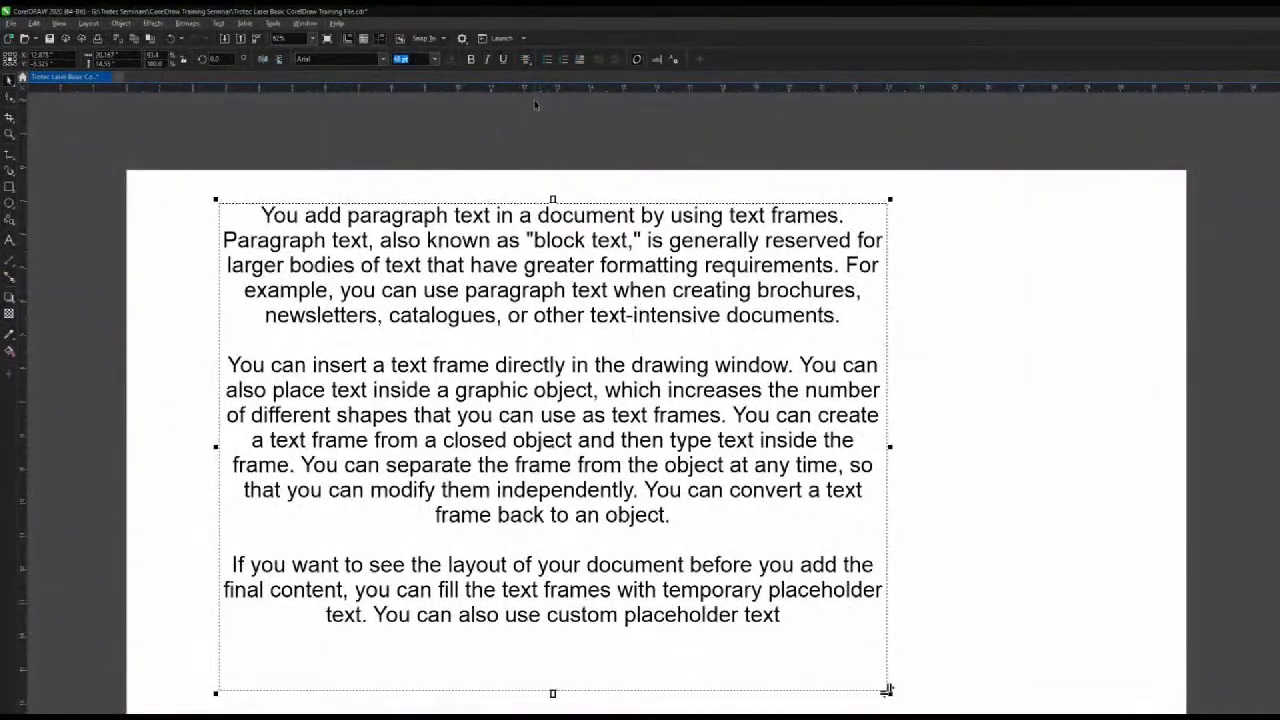
- Narrow the paragraph frame to about 15.3 inches, widen it to about 20.87 inches, and set its font size to 48 pt
left_click_drag(888, 447, 726, 450)
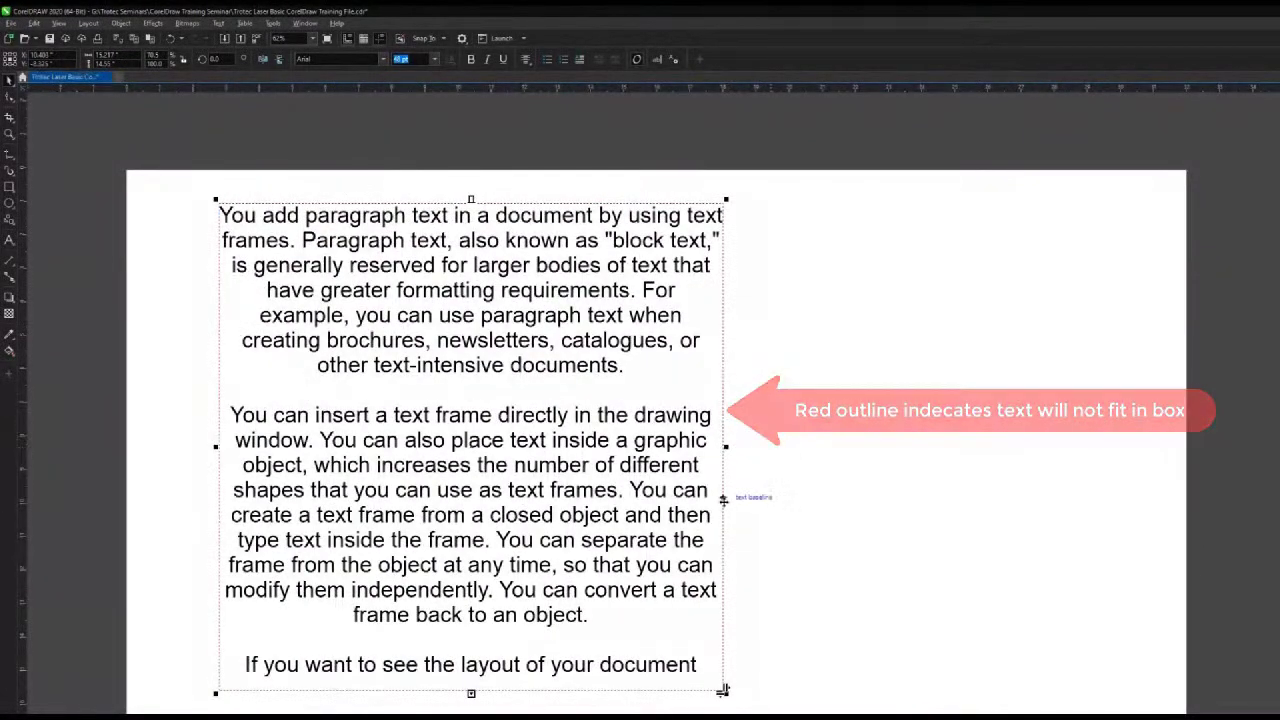
left_click_drag(725, 446, 907, 471)
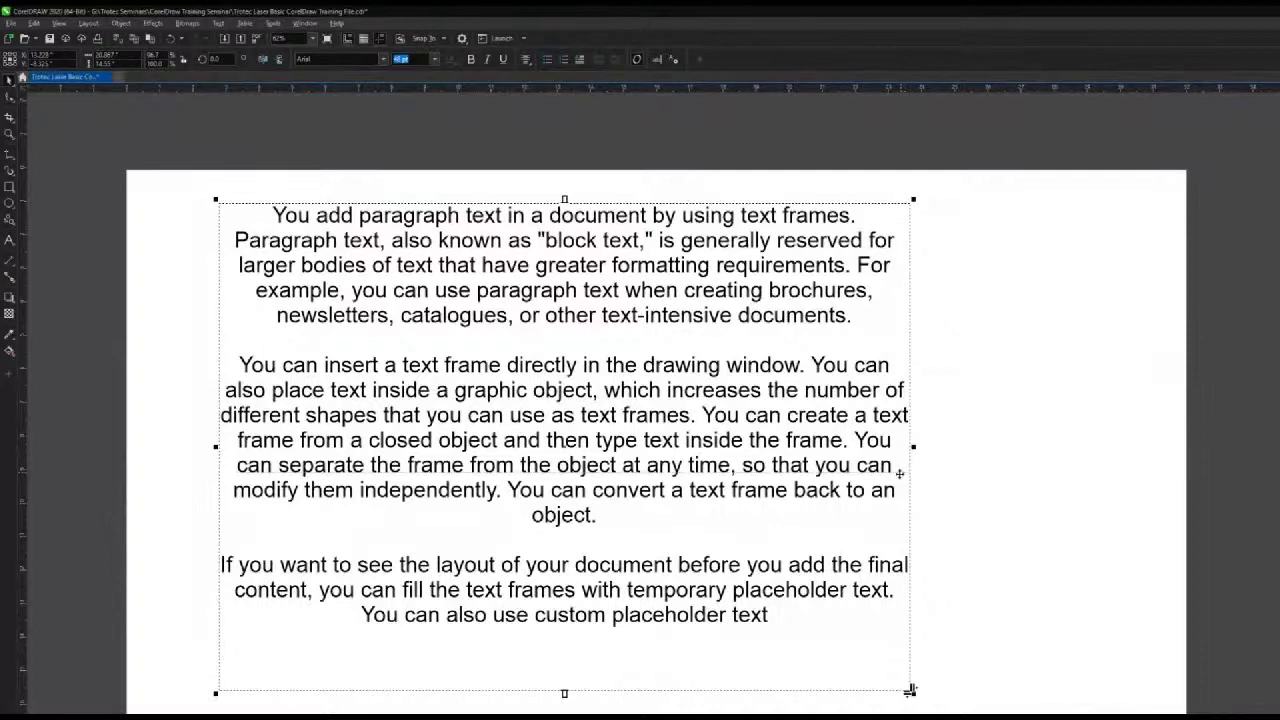
left_click(435, 59)
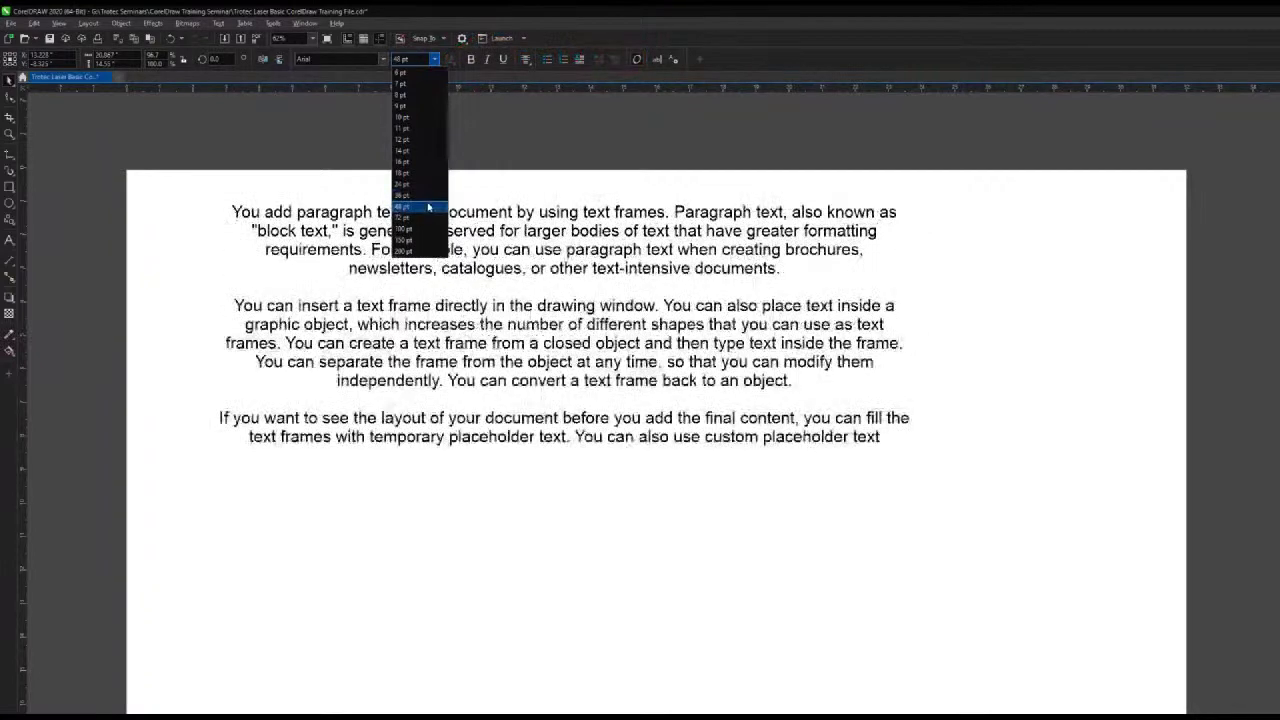
left_click(428, 208)
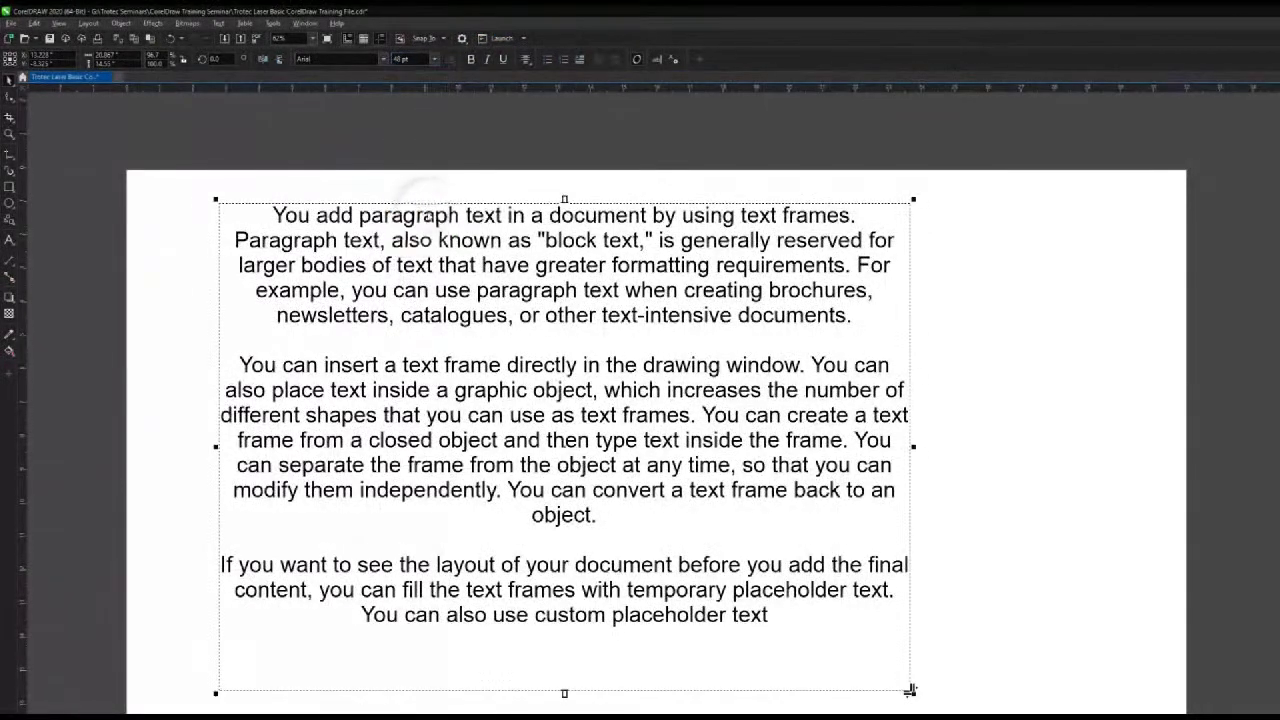
- Increase the line spacing of the paragraph text slightly with the Shape tool
left_click(8, 100)
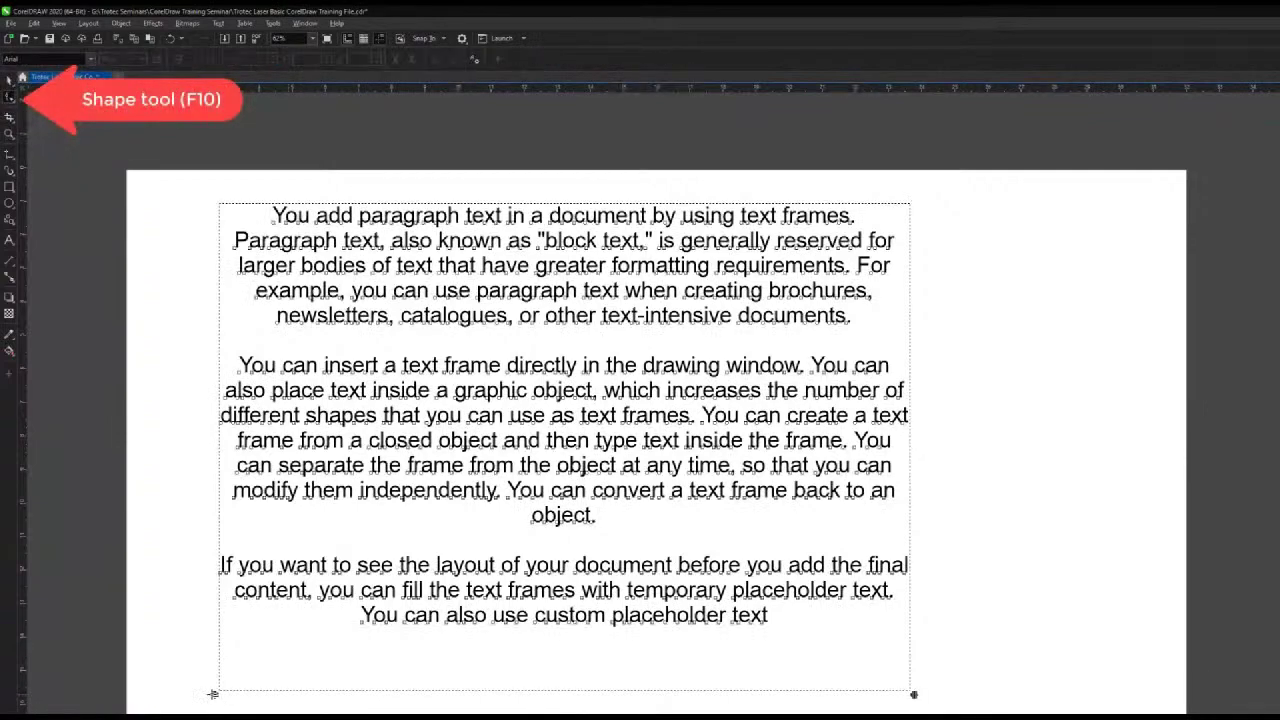
left_click_drag(218, 637, 216, 715)
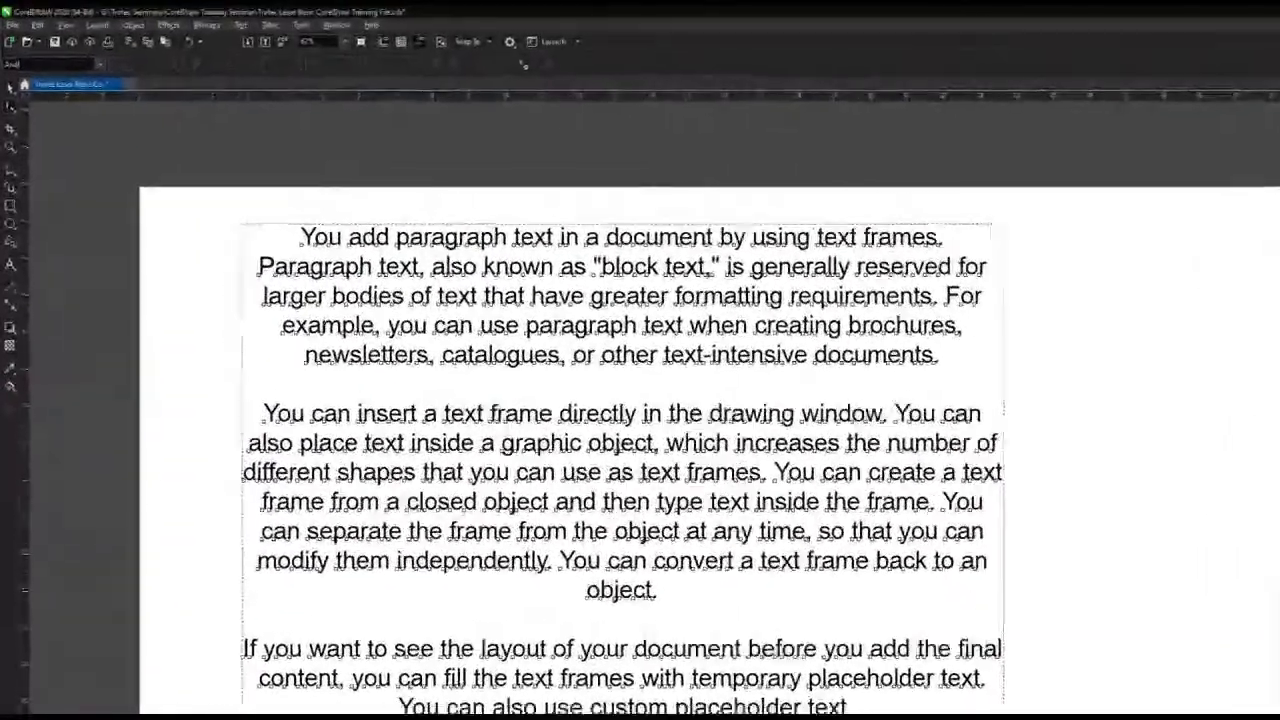
- Select the whole paragraph text object and convert it to artistic text
left_click(10, 82)
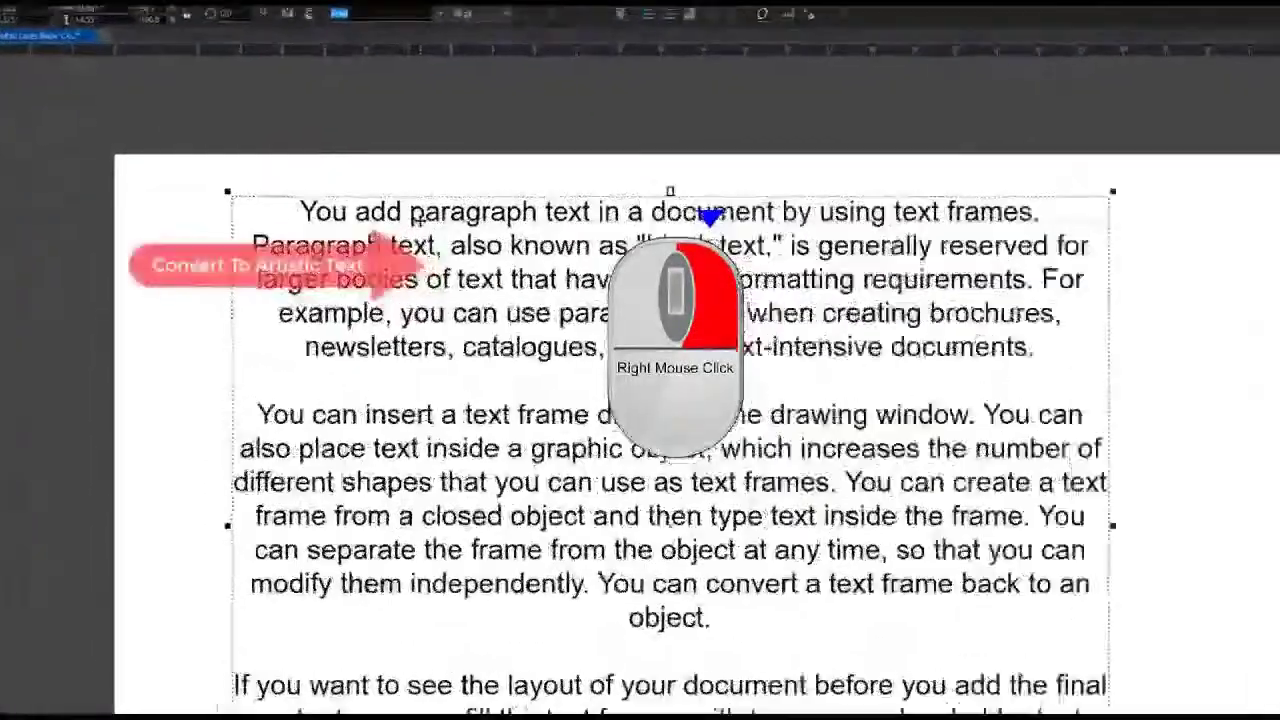
right_click(350, 214)
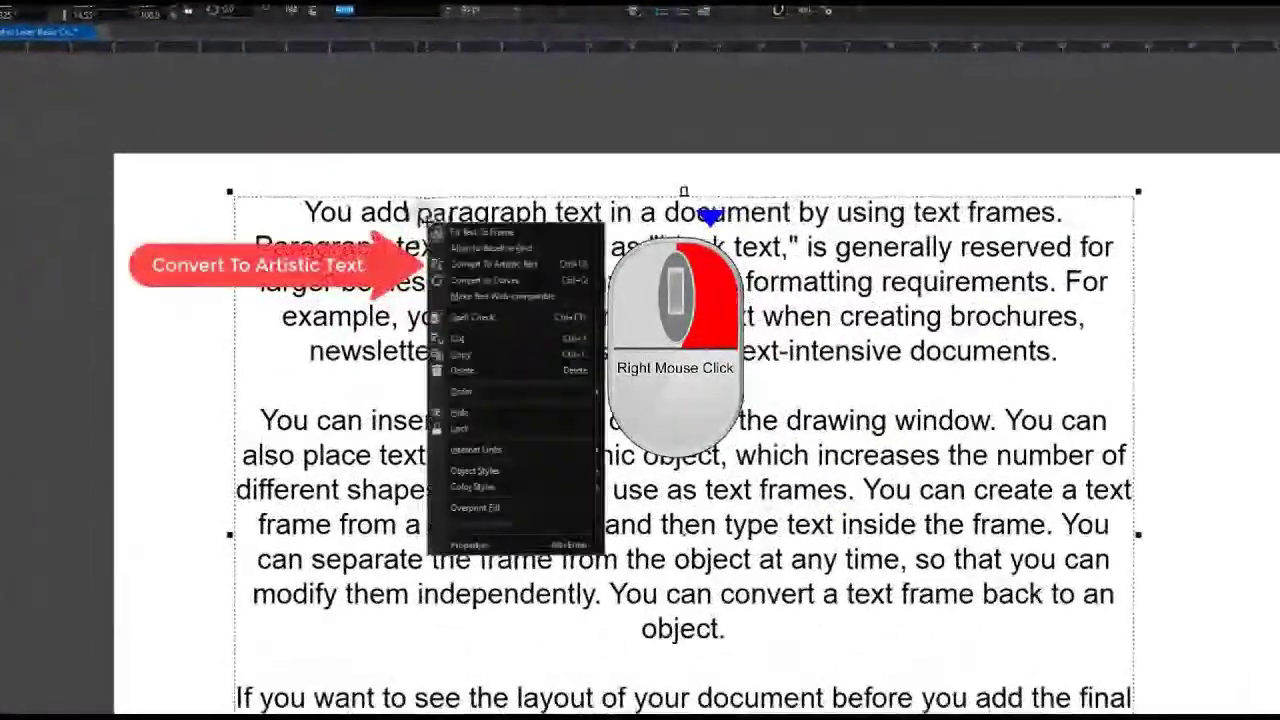
left_click(487, 264)
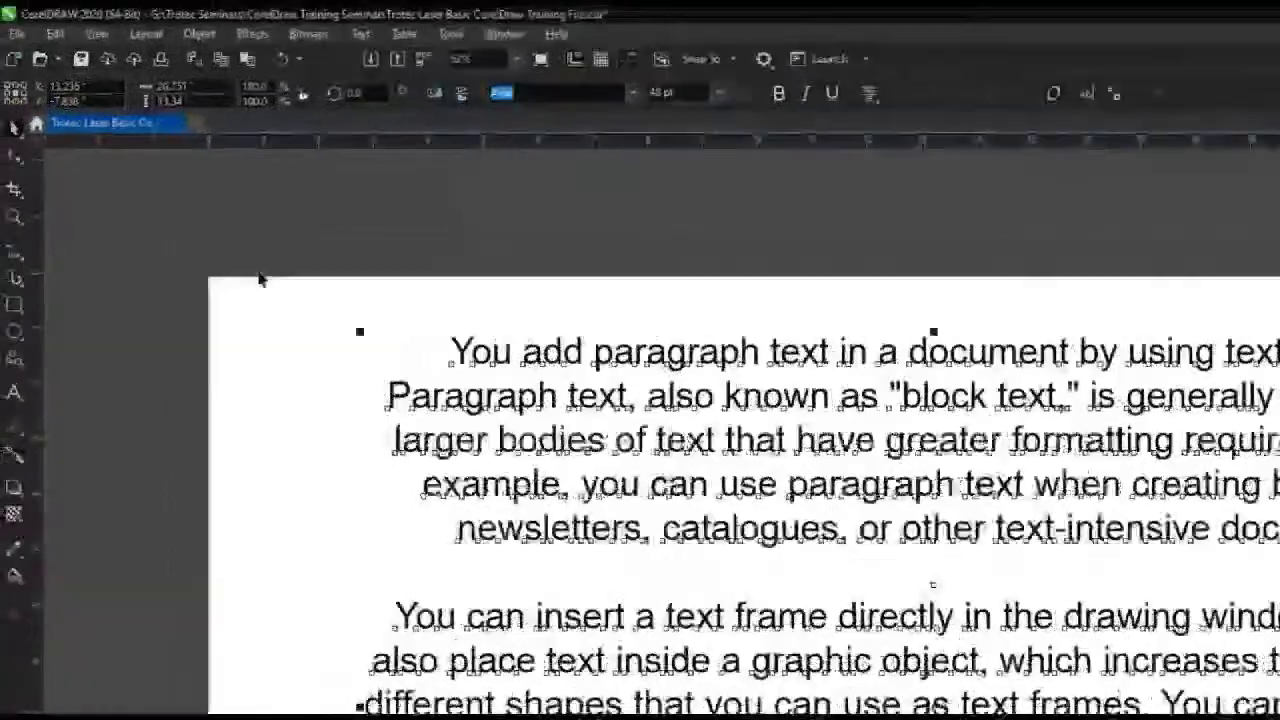
- Show the converted text's spacing handles with the Shape tool and convert the text back to paragraph text
left_click(20, 160)
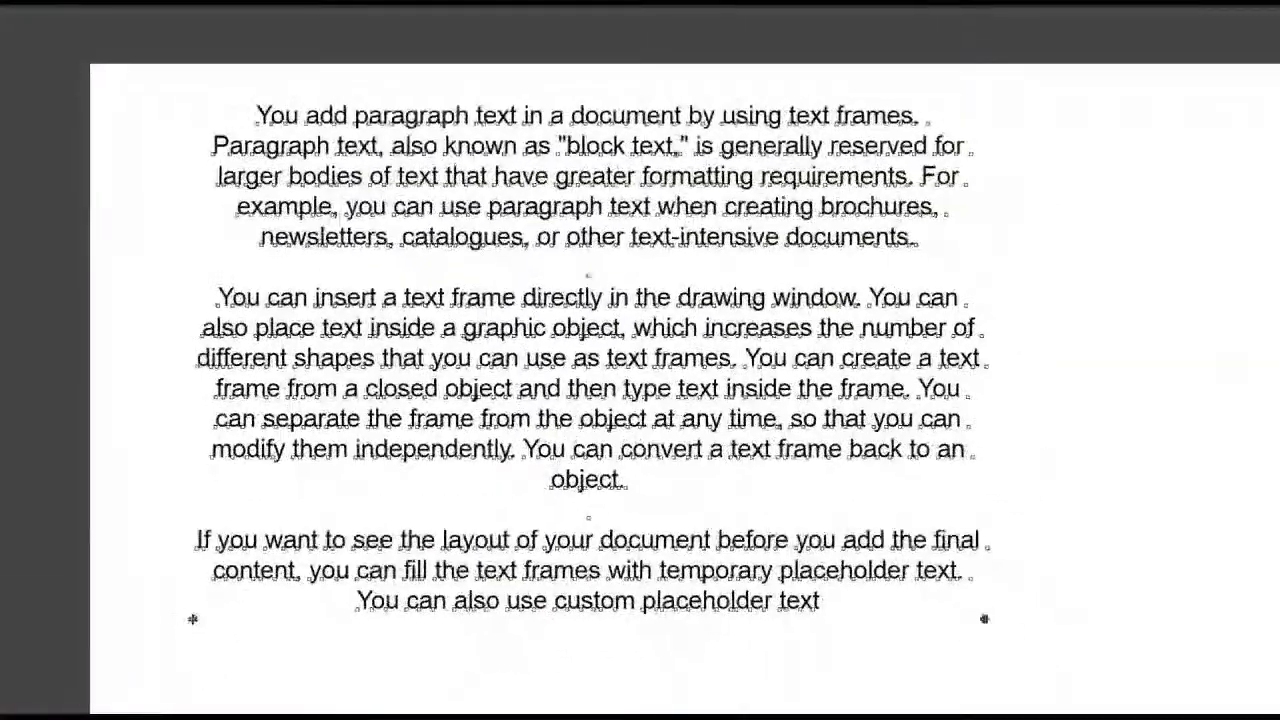
right_click(422, 176)
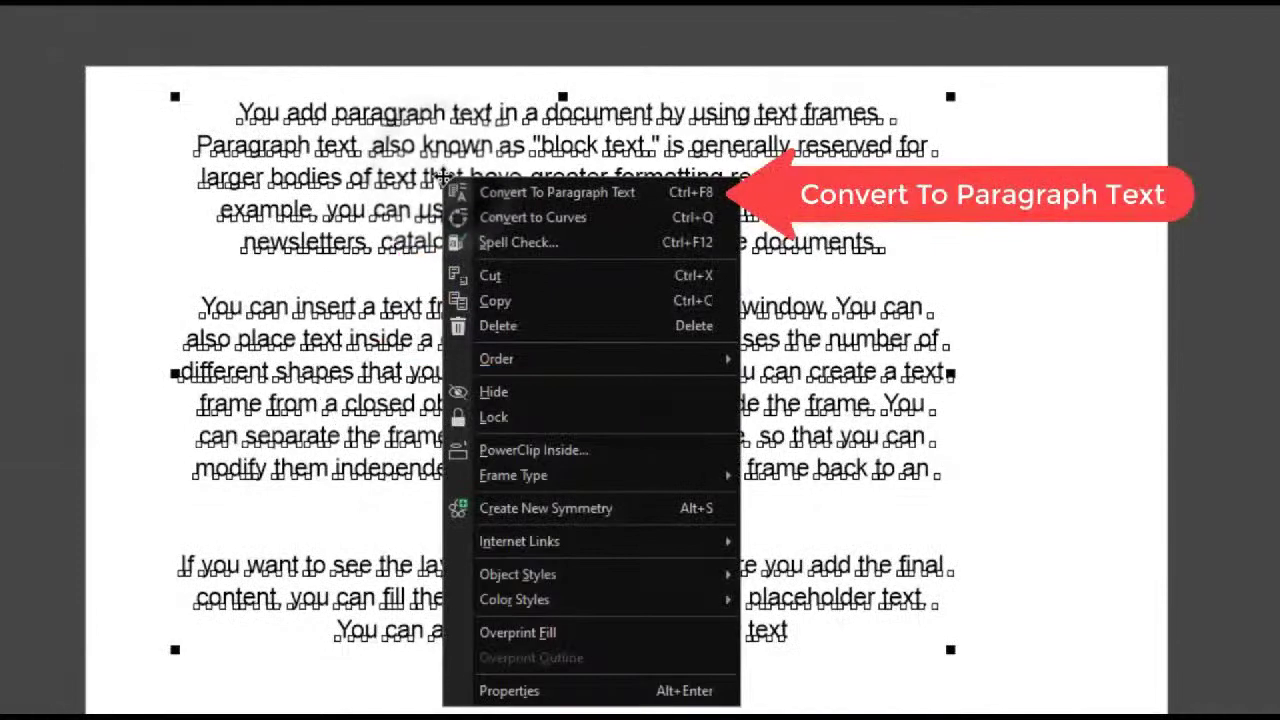
left_click(546, 193)
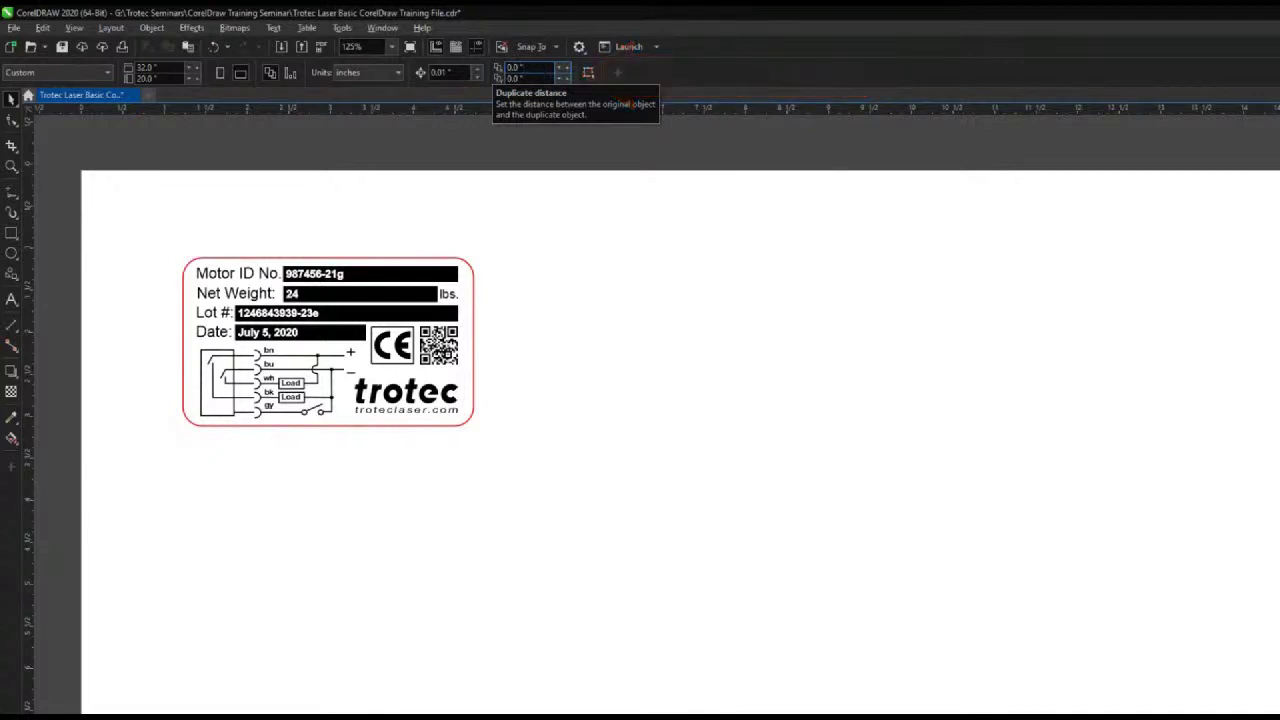
- Duplicate the motor label in place, move the copy just to its right, and repeat the duplication to form a row of four
left_click_drag(166, 228, 491, 449)
key("ctrl+d")
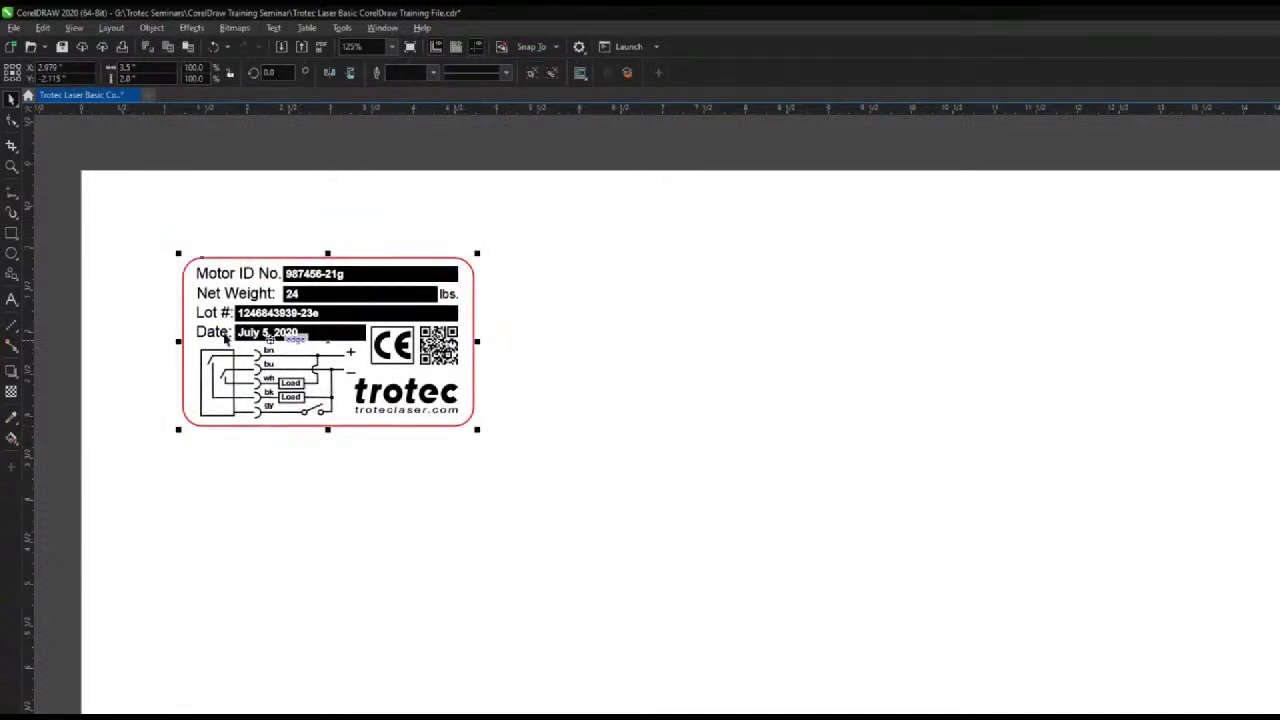
left_click_drag(184, 322, 494, 352)
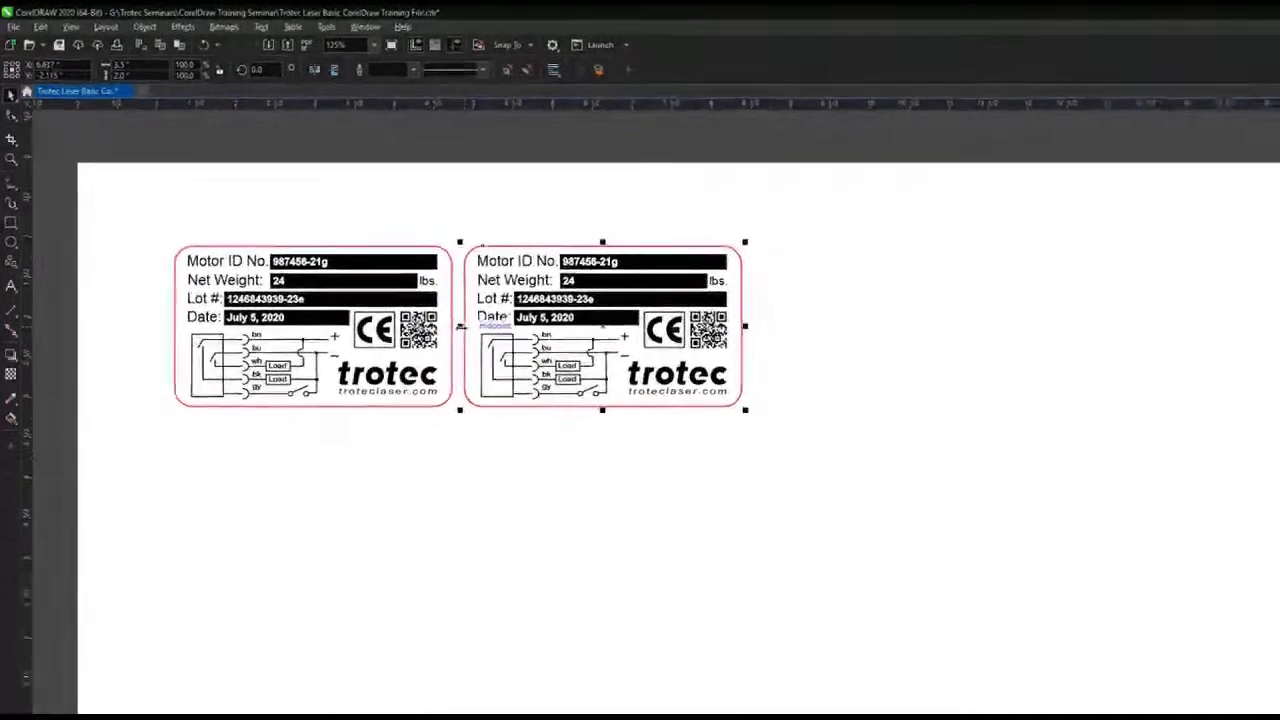
key("ctrl+d")
key("ctrl+d")
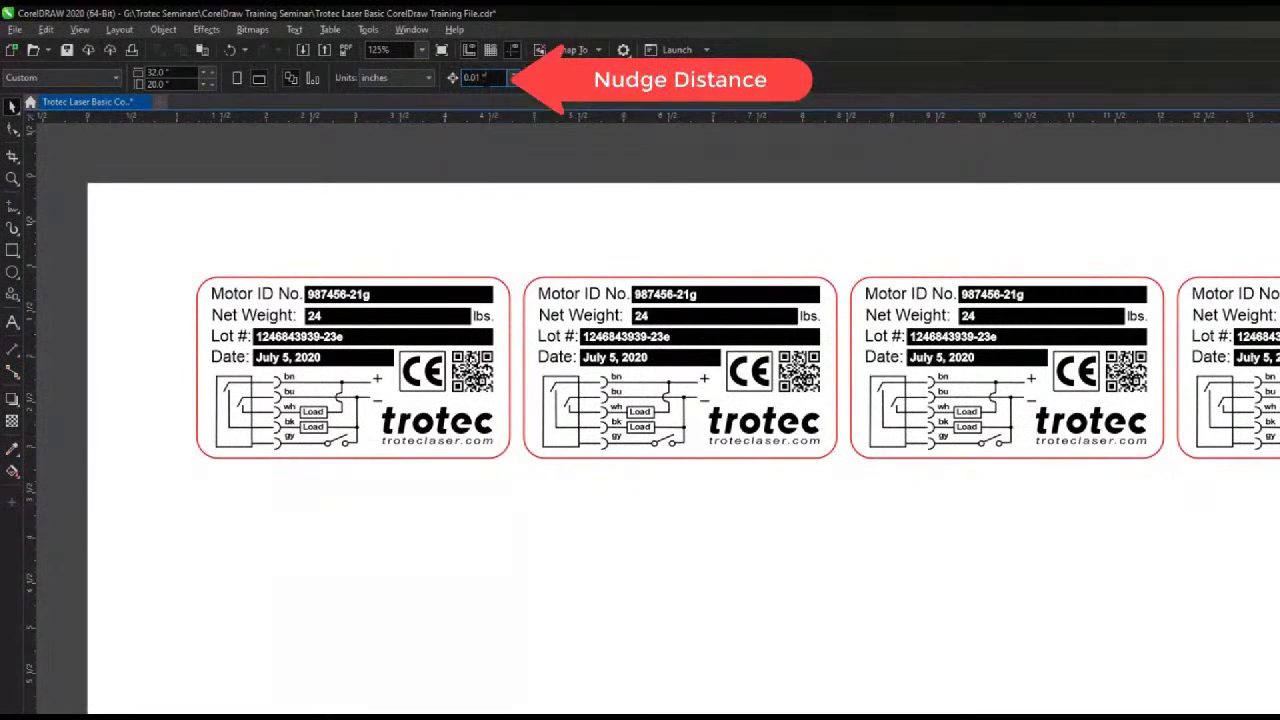
- Set the nudge distance to 0.1 inch and nudge the first label 0.3 inch to the left and 0.3 inch down
double_click(476, 77)
type("0.1")
left_click_drag(519, 243, 172, 537)
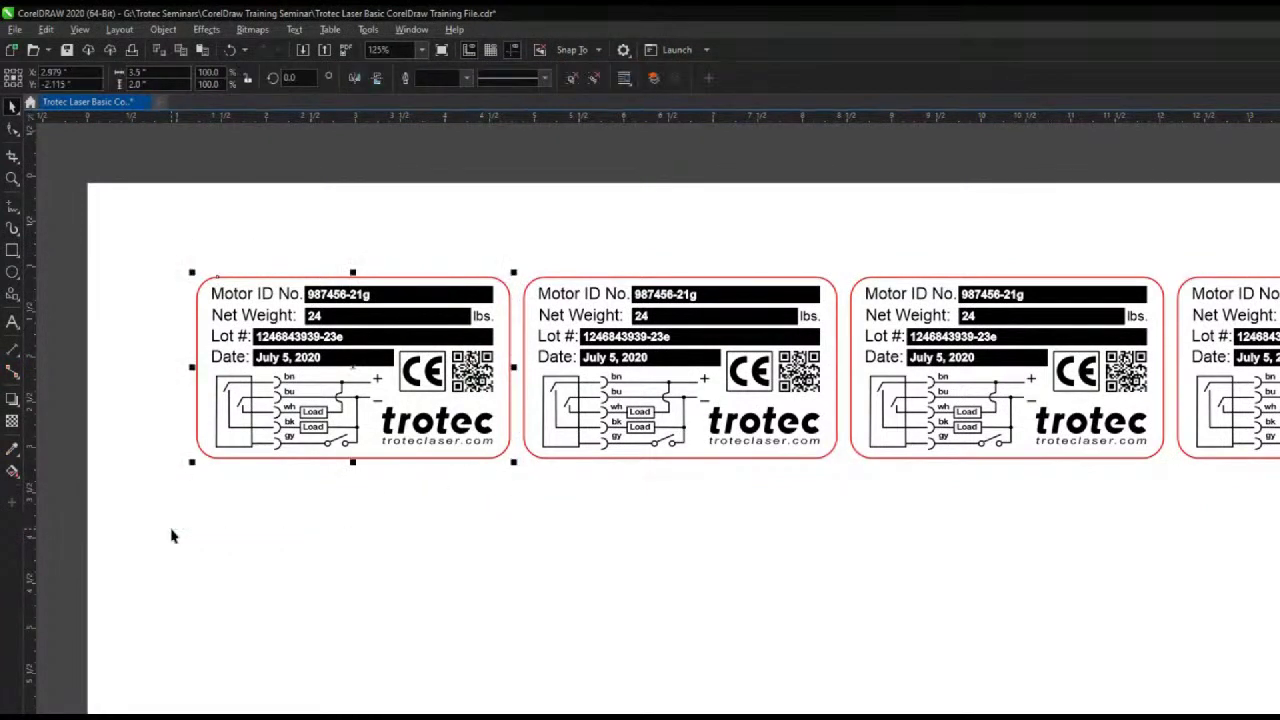
key("Left")
key("Left")
key("Left")
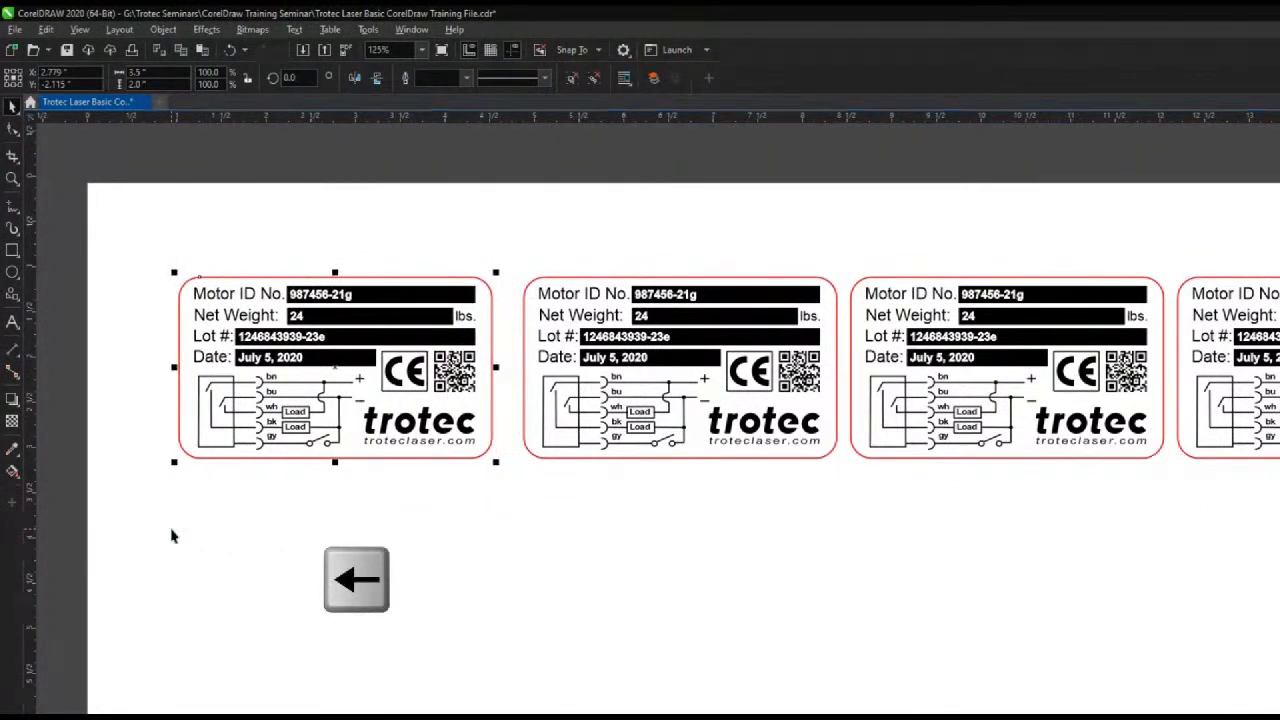
key("Down")
key("Down")
key("Down")
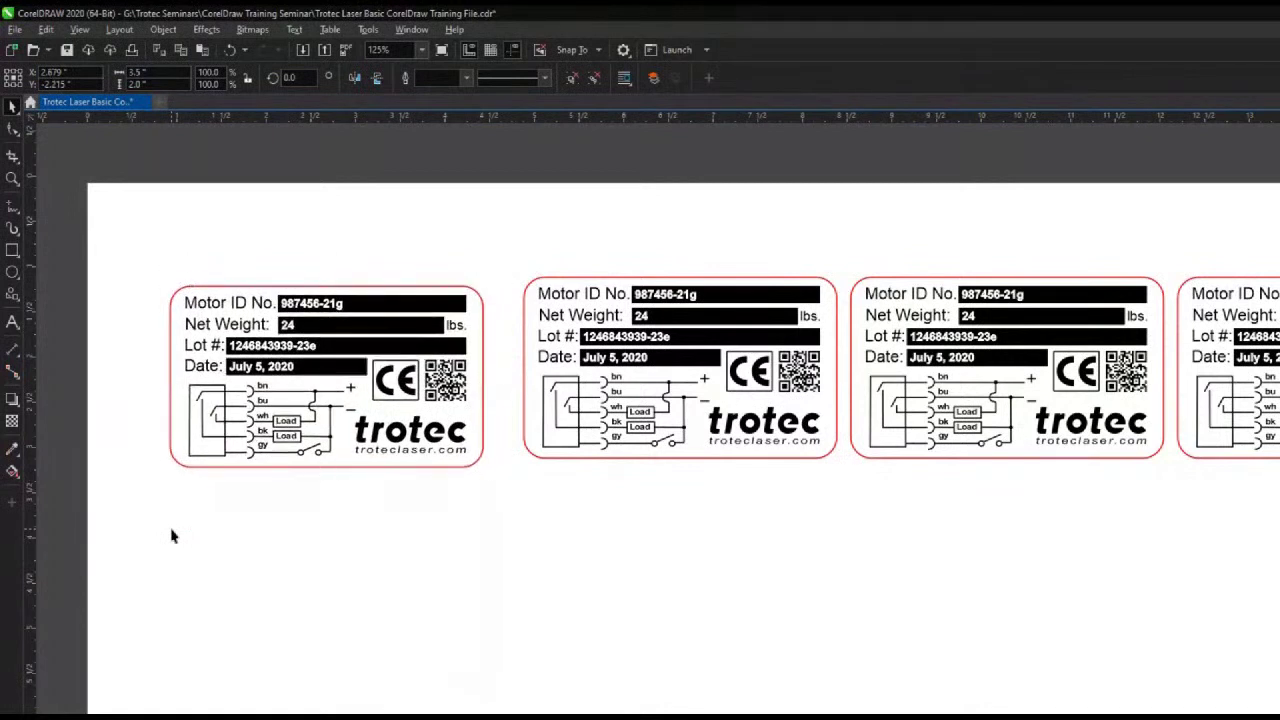
left_click(489, 265)
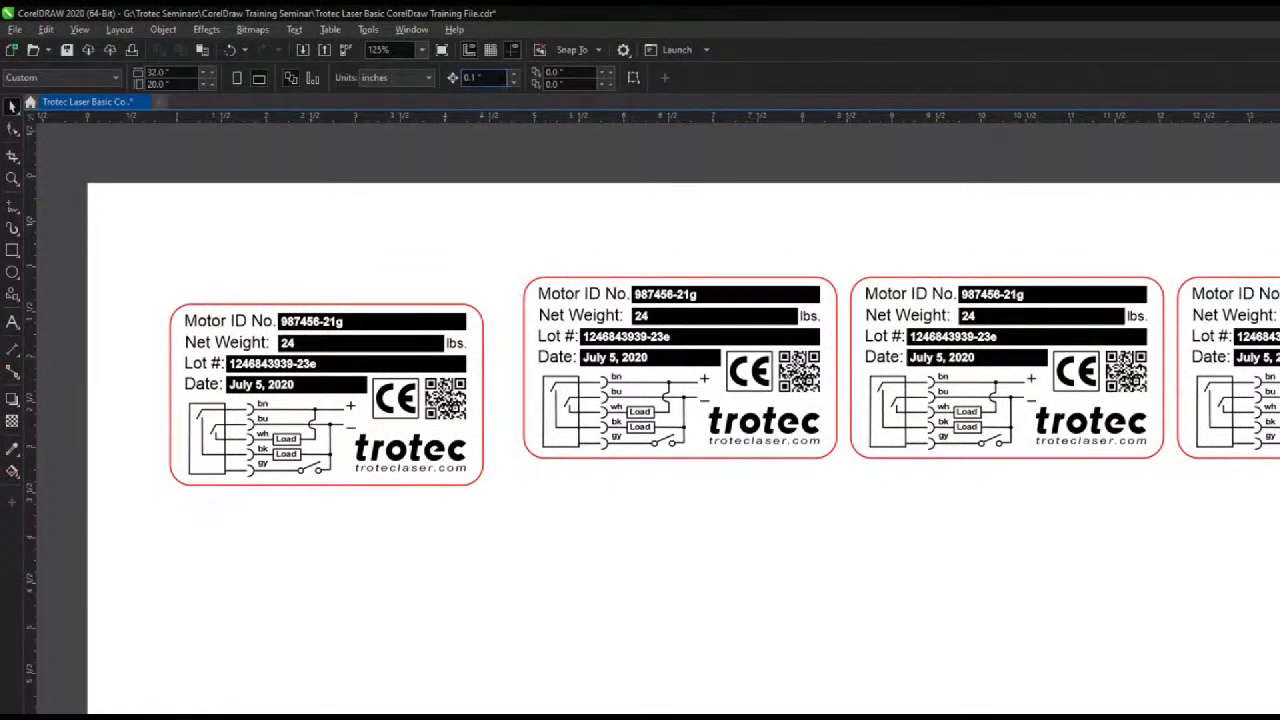
- Set the nudge distance to 0.01 inch and nudge the first label up to Y -2.305 inches
left_click(477, 78)
type("0")
left_click_drag(154, 283, 494, 521)
key("Up")
key("Up")
key("Up")
key("Up")
key("Up")
key("Up")
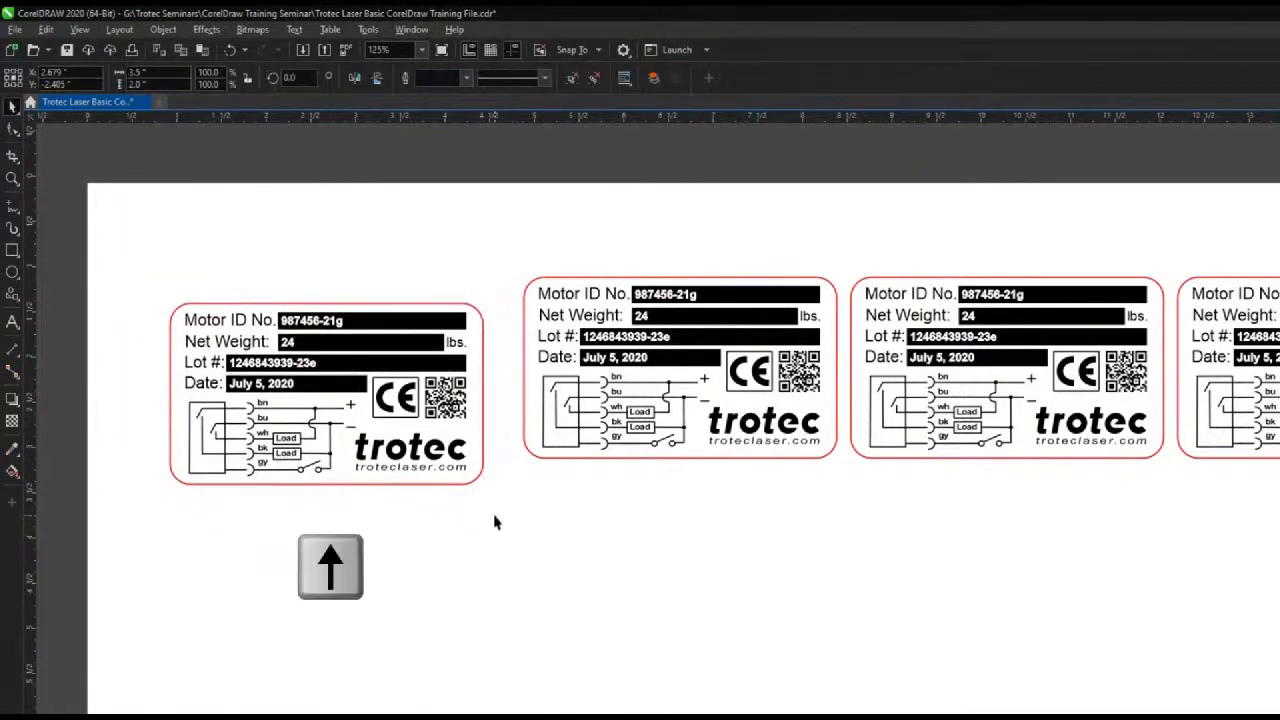
key("Up")
key("Up")
key("Up")
key("Up")
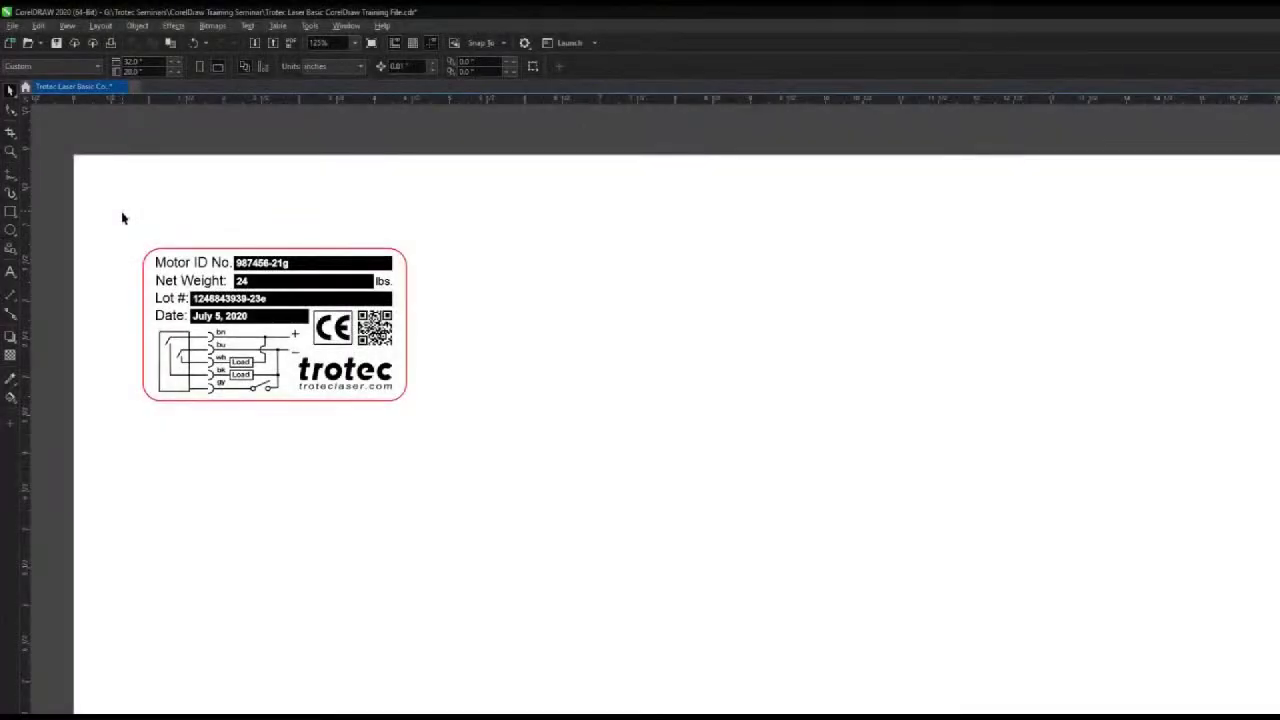
- Set the horizontal duplicate distance to 3.6 inches and duplicate the label three times to make a row of four
left_click_drag(121, 212, 500, 448)
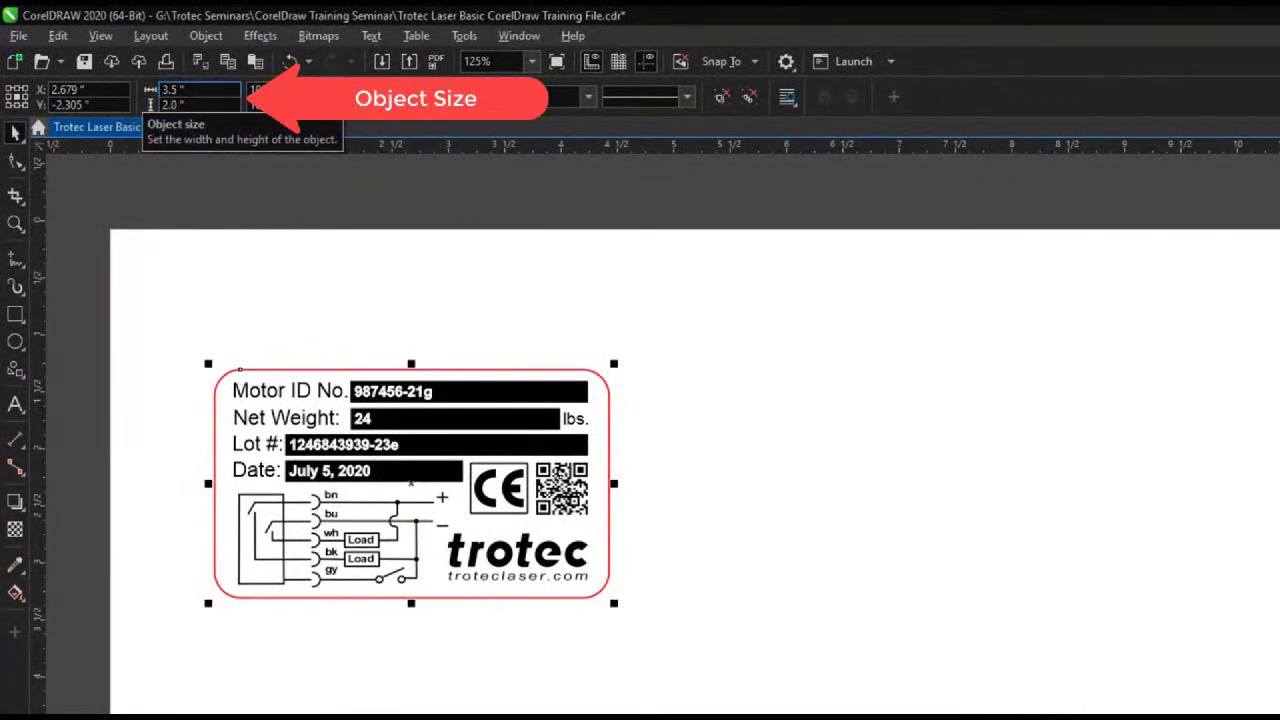
left_click(548, 275)
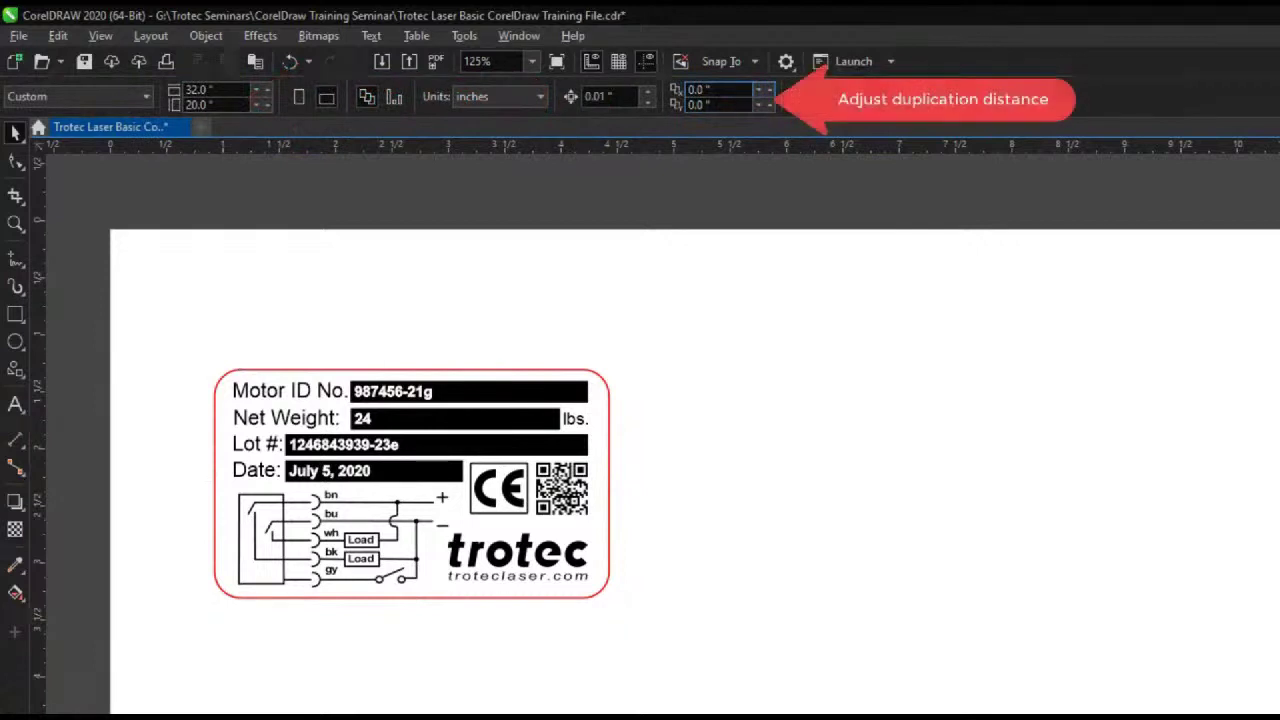
left_click(710, 89)
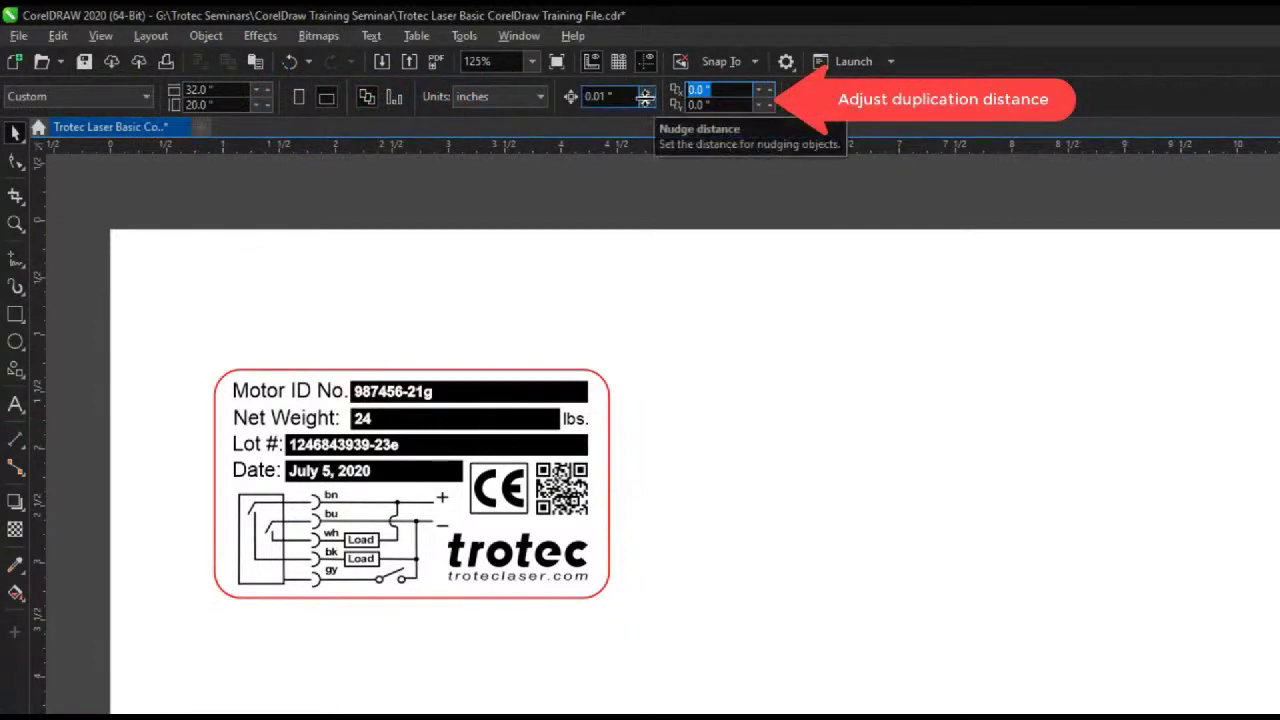
type("3.6")
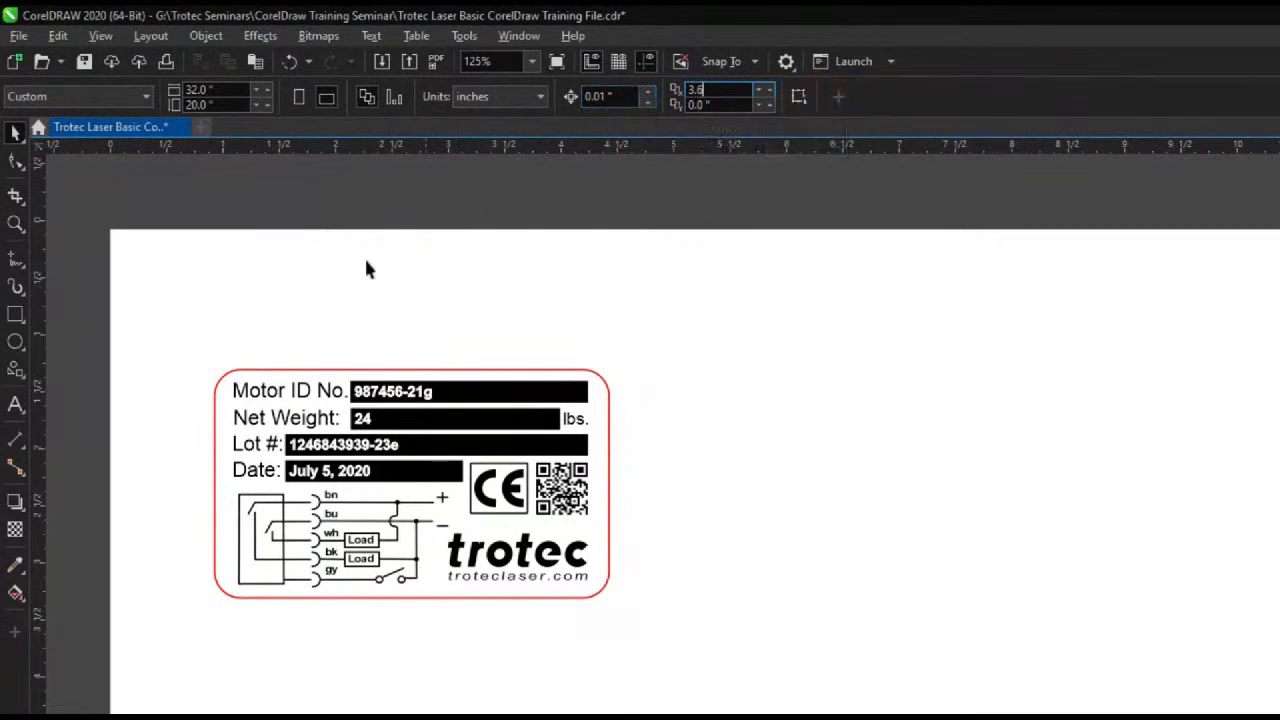
left_click_drag(206, 330, 645, 660)
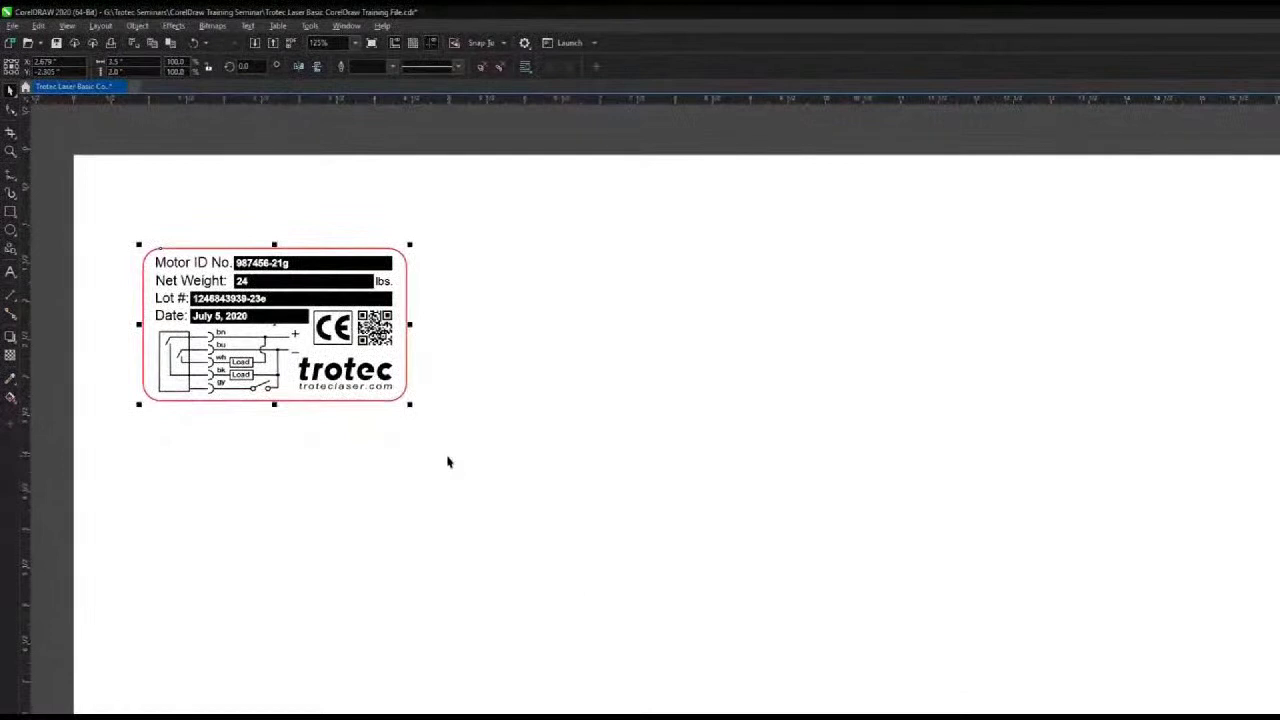
key("ctrl+d")
key("ctrl+d")
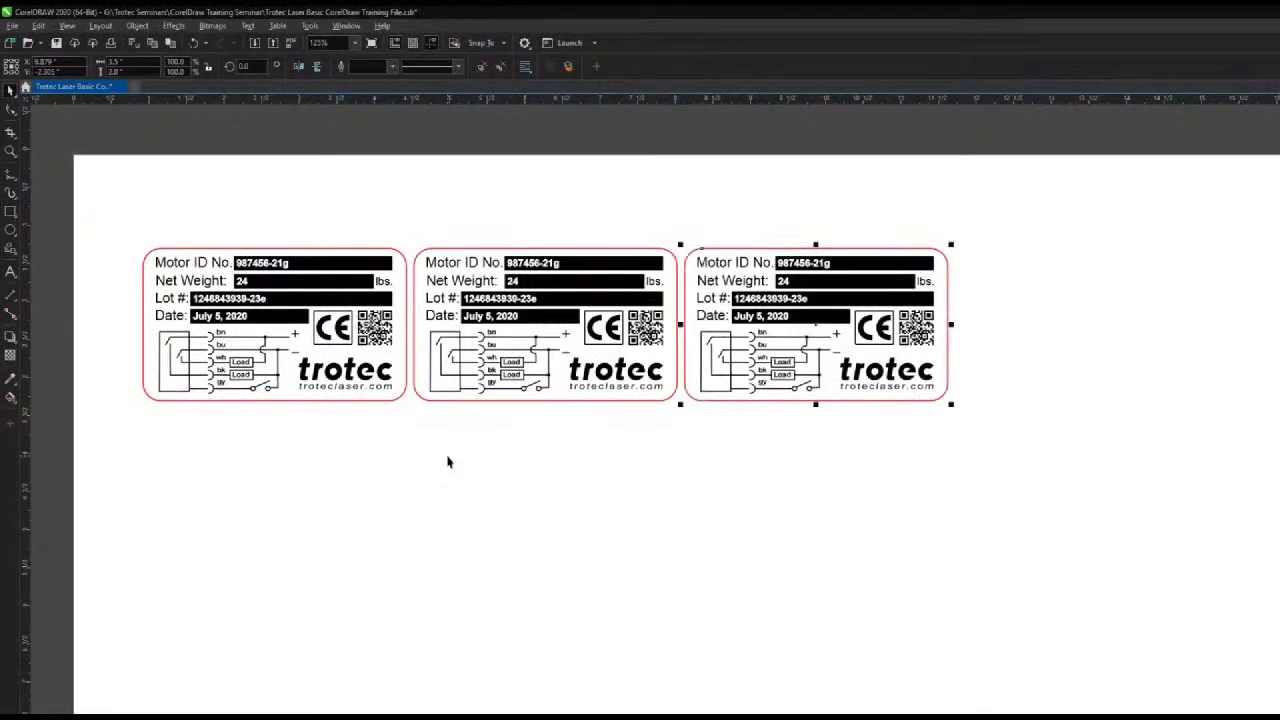
key("ctrl+d")
left_click(315, 217)
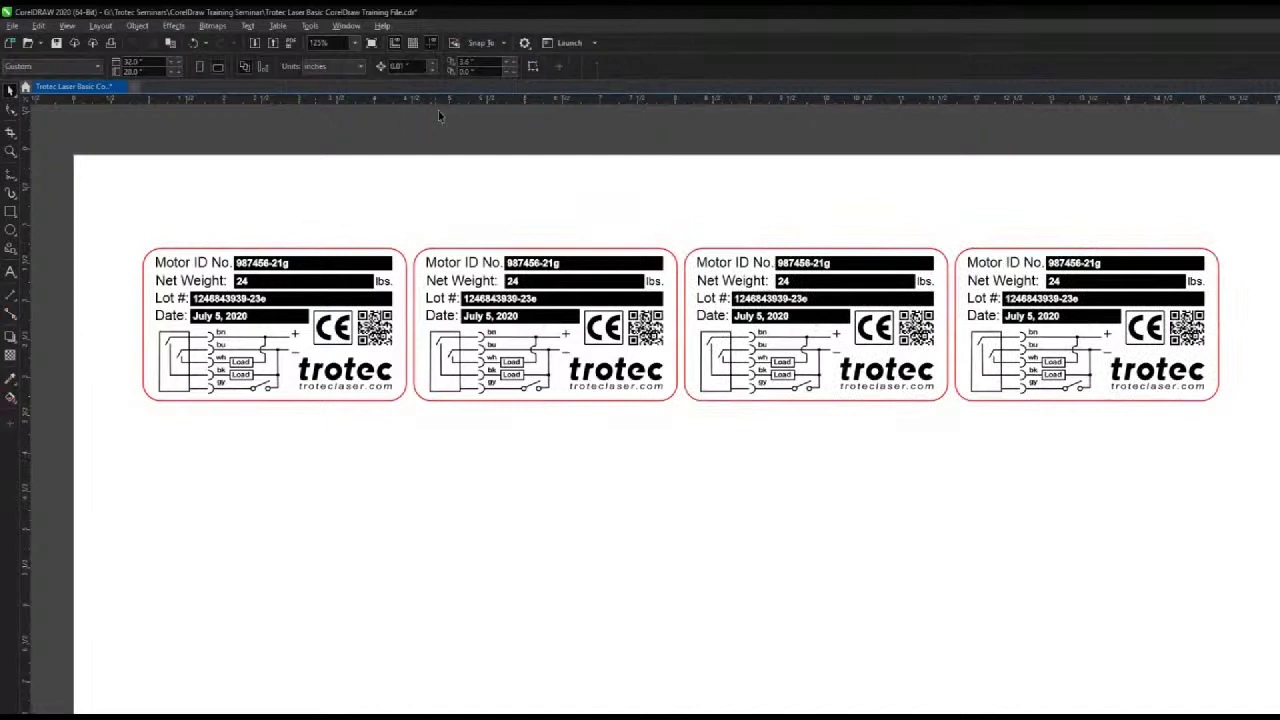
- Set the duplicate distance to 0 horizontally and -2.1 inches vertically, and duplicate the whole row of labels twice
double_click(466, 61)
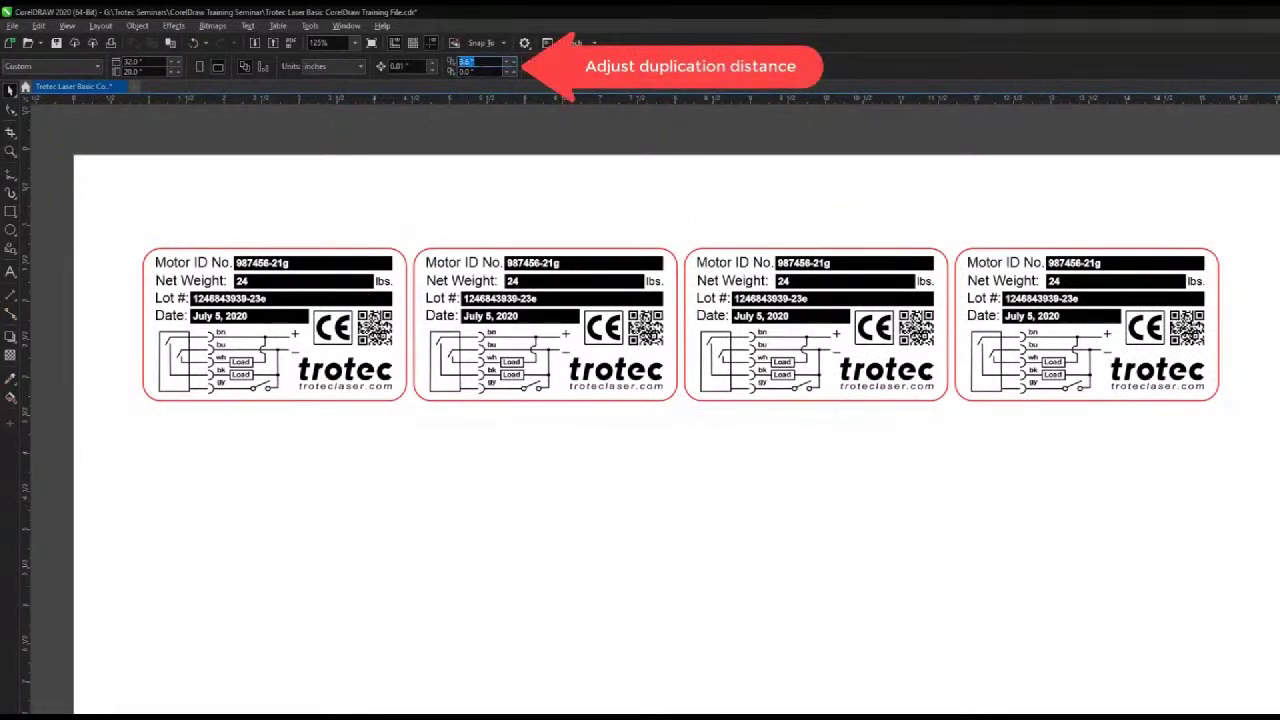
type("3")
key("Tab")
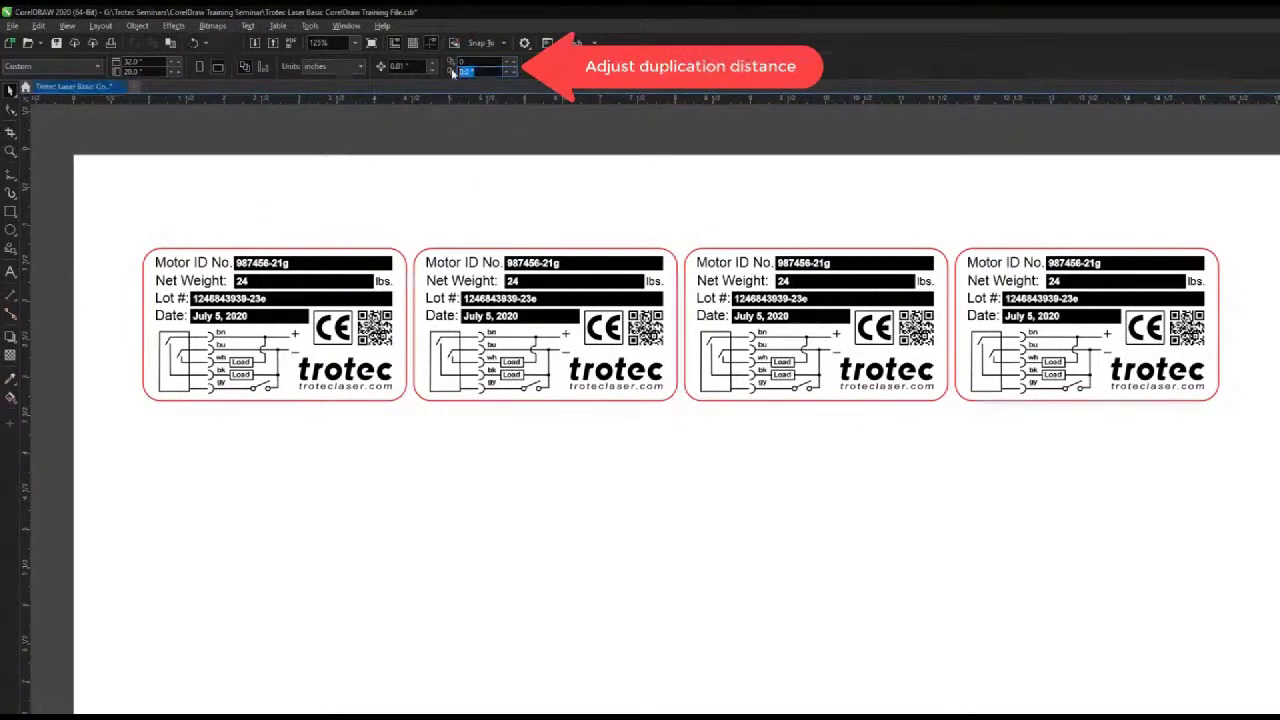
type("0")
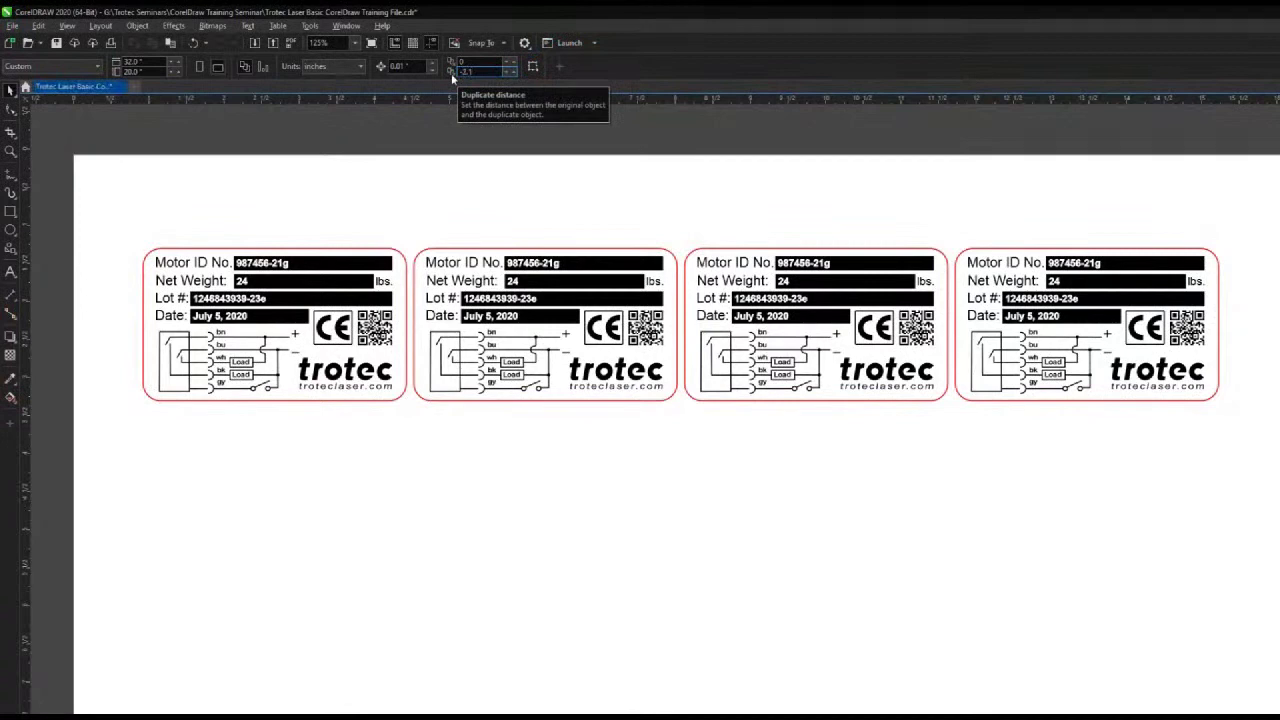
left_click_drag(1202, 290, 1211, 346)
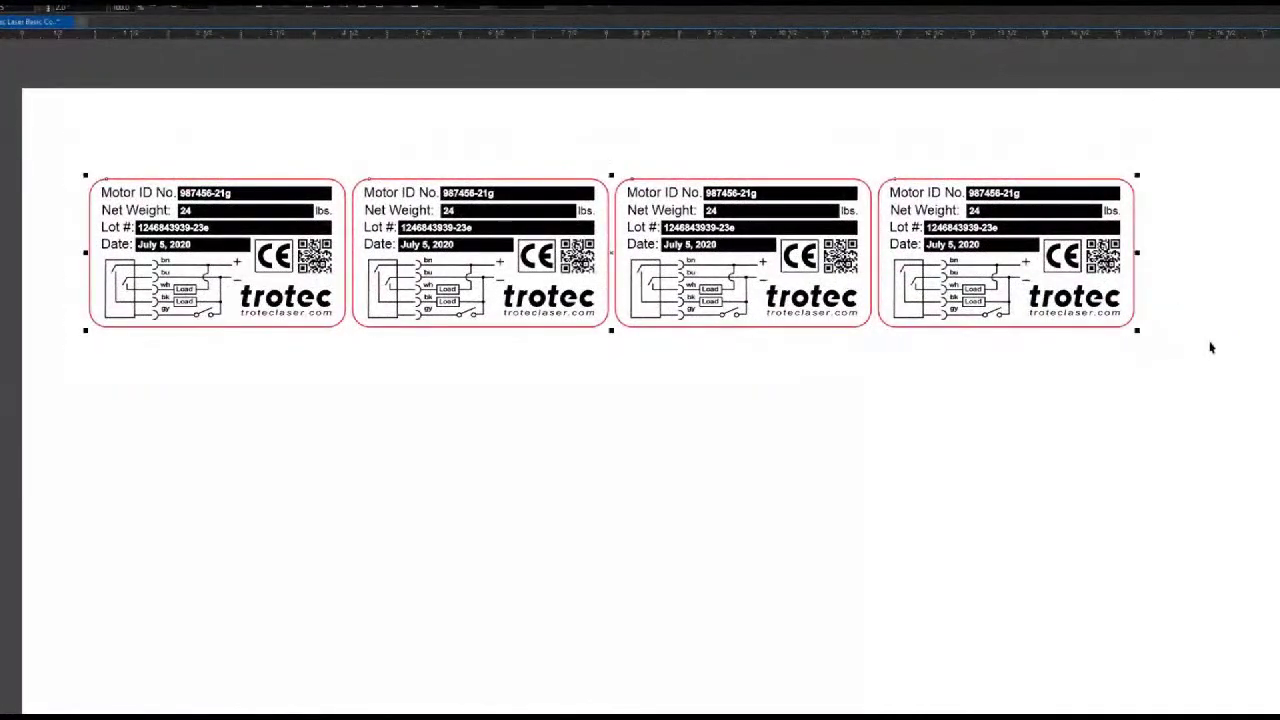
key("ctrl+d")
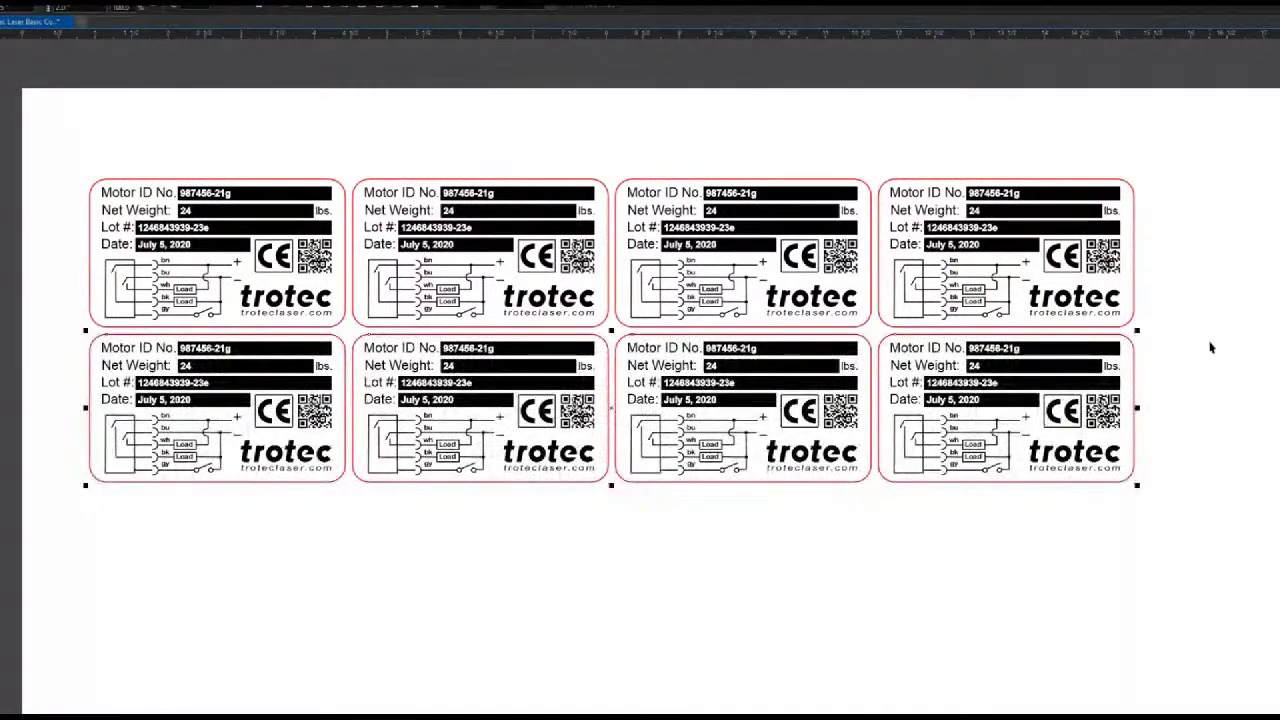
key("ctrl+d")
left_click(245, 117)
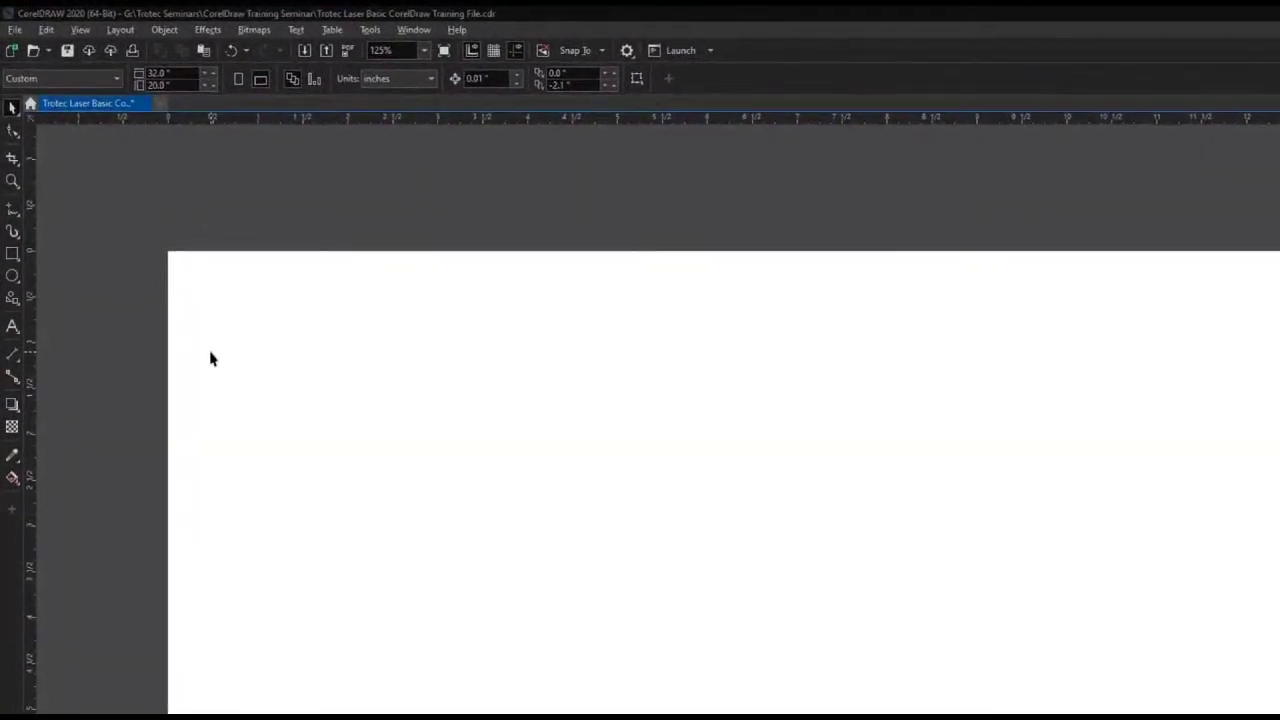
- Add two vertical guidelines and position them at X 1 inch and X 3 inches
left_click_drag(32, 342, 298, 343)
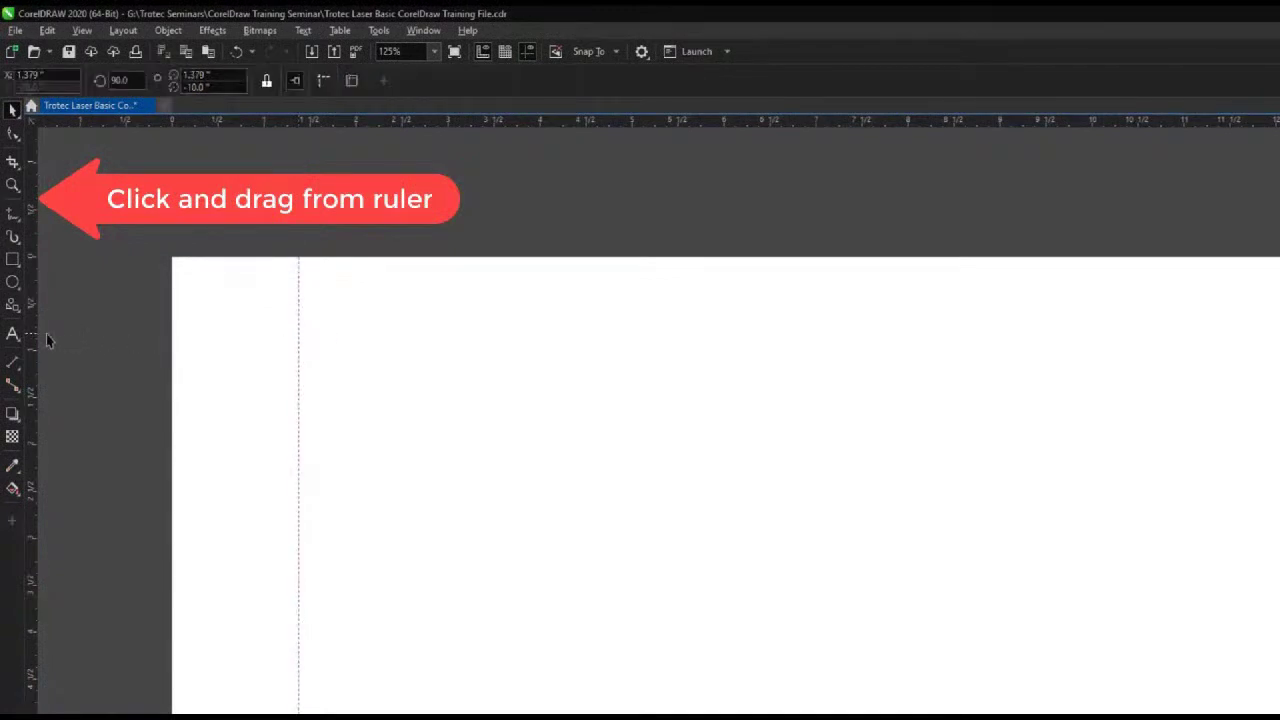
left_click_drag(33, 343, 428, 362)
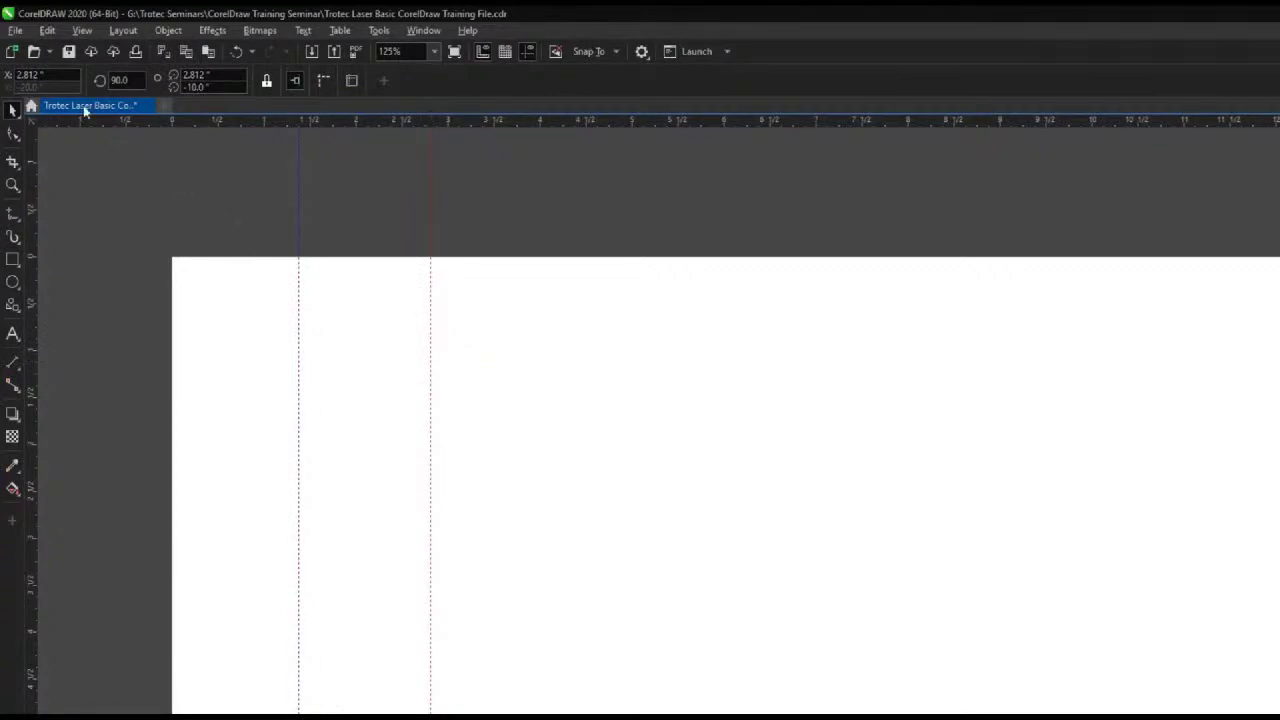
double_click(42, 74)
type("3")
key("Return")
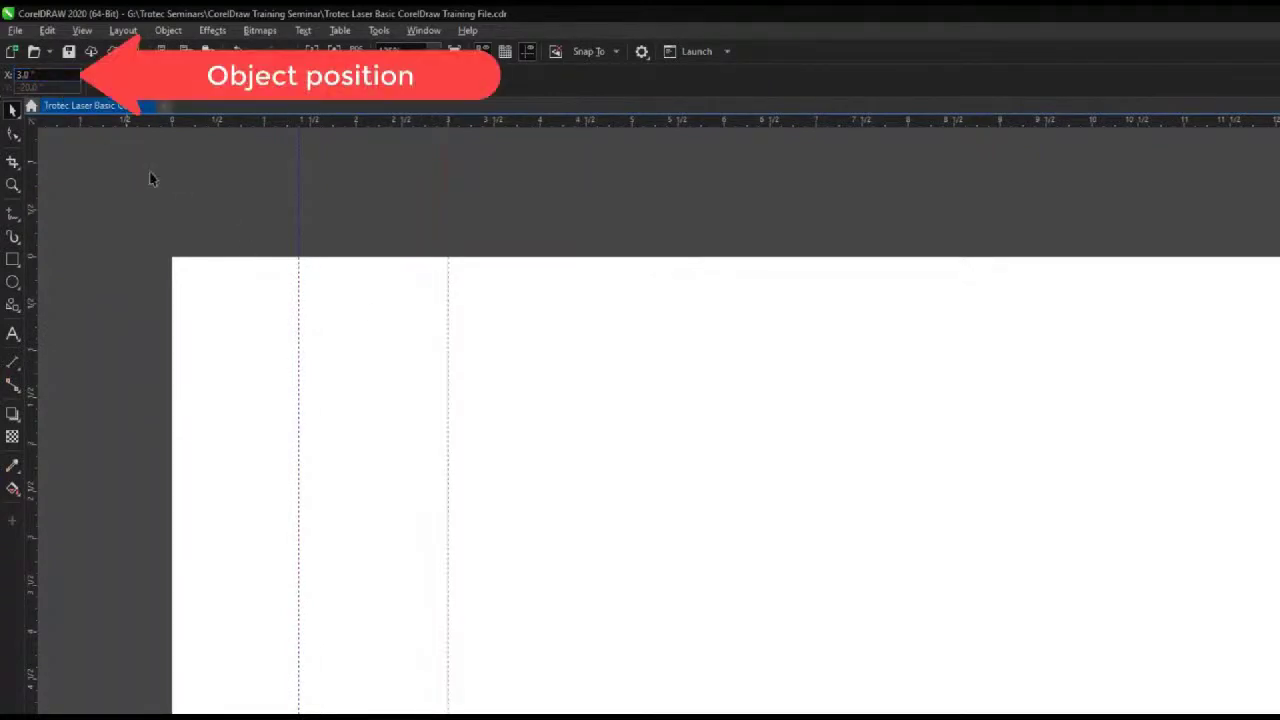
left_click(300, 290)
left_click(42, 74)
type("1")
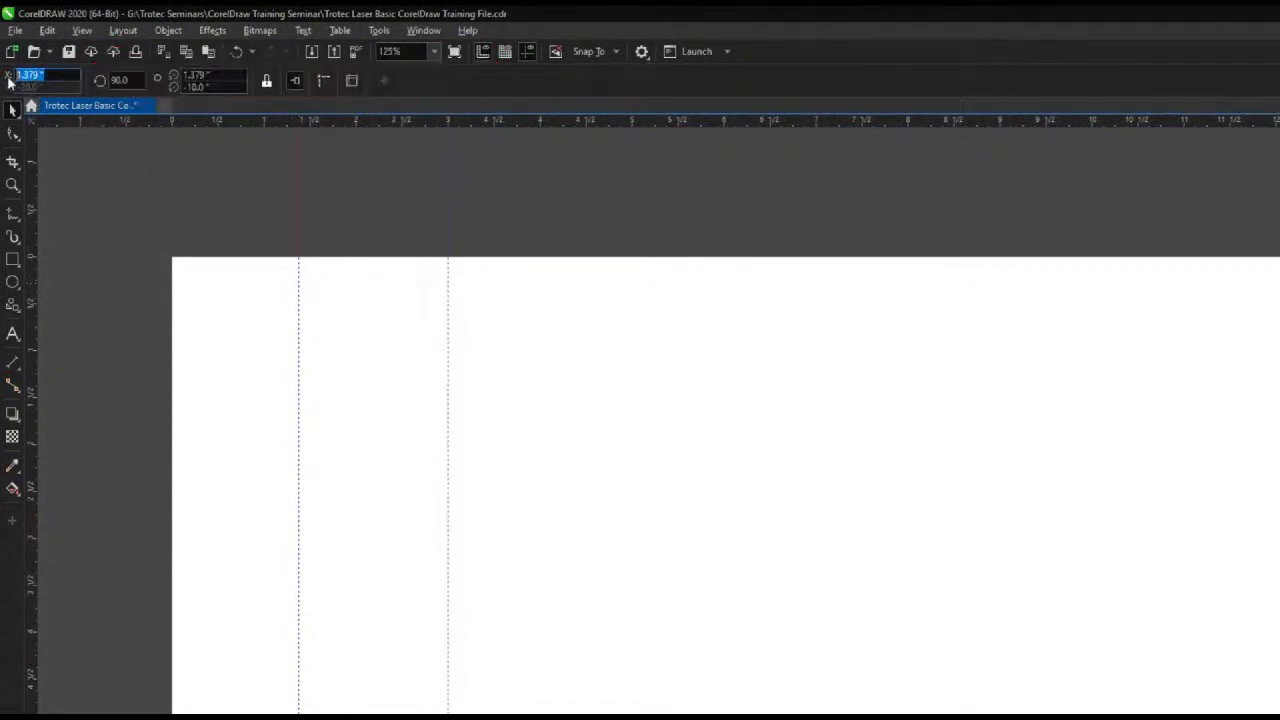
key("Return")
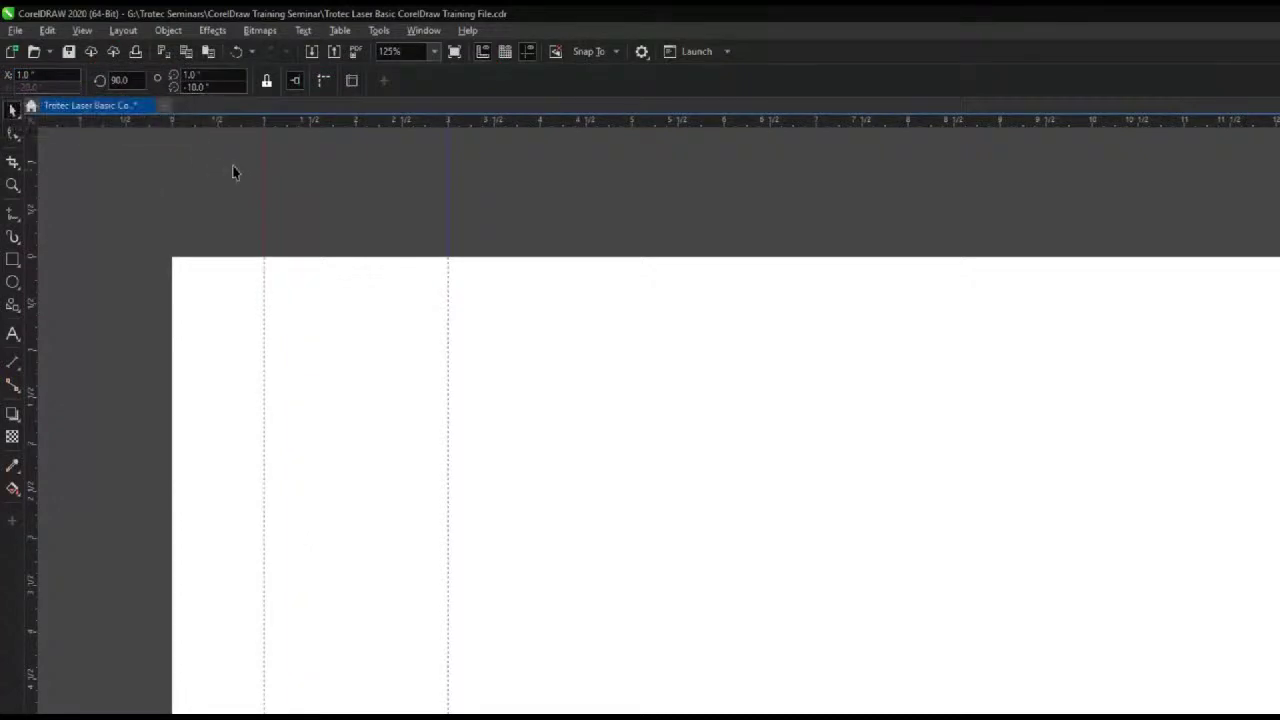
- Add two horizontal guidelines and position them at Y -1 inch and Y -2 inches
left_click_drag(297, 123, 298, 326)
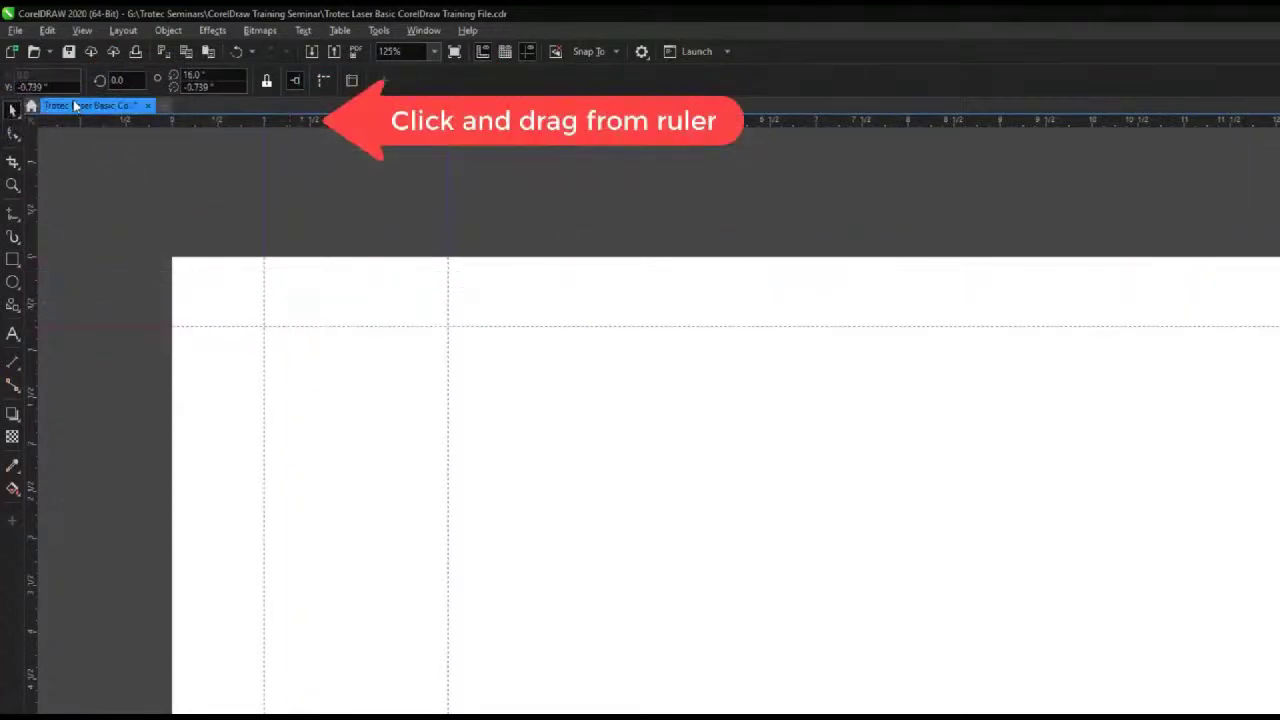
double_click(40, 87)
type("-1")
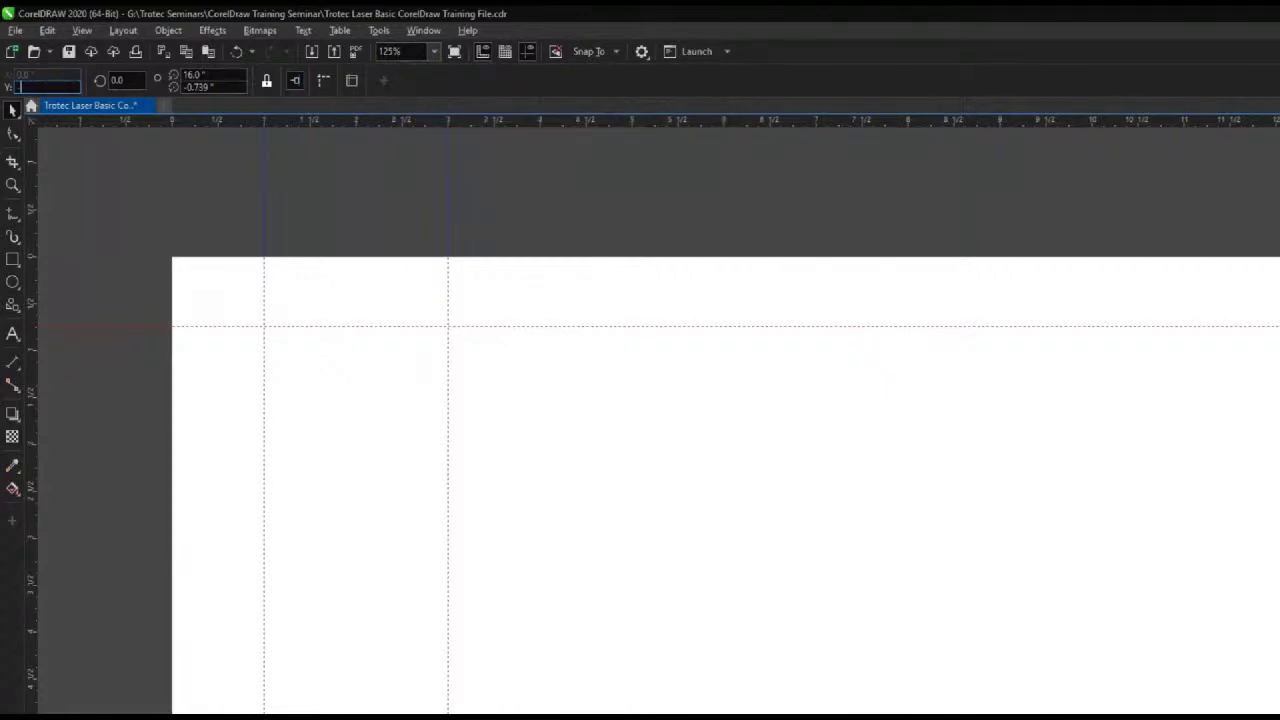
key("Return")
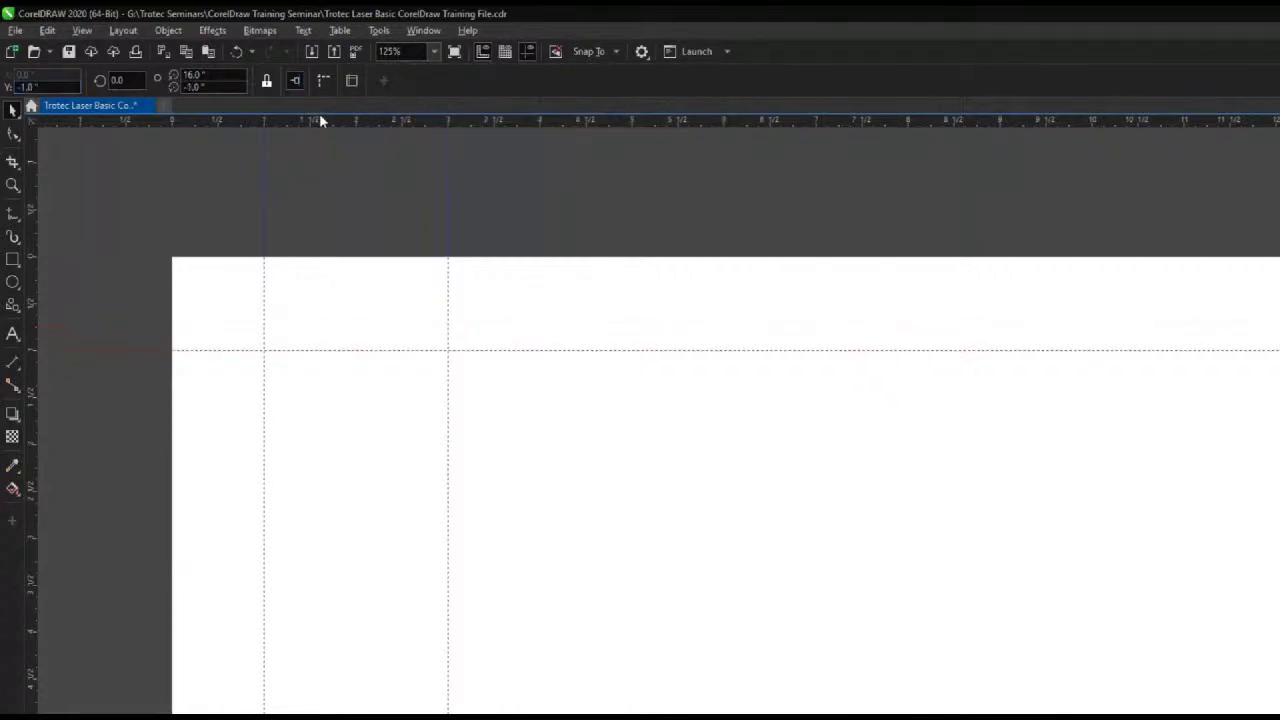
left_click_drag(319, 115, 300, 457)
left_click(58, 86)
type("-2")
key("Return")
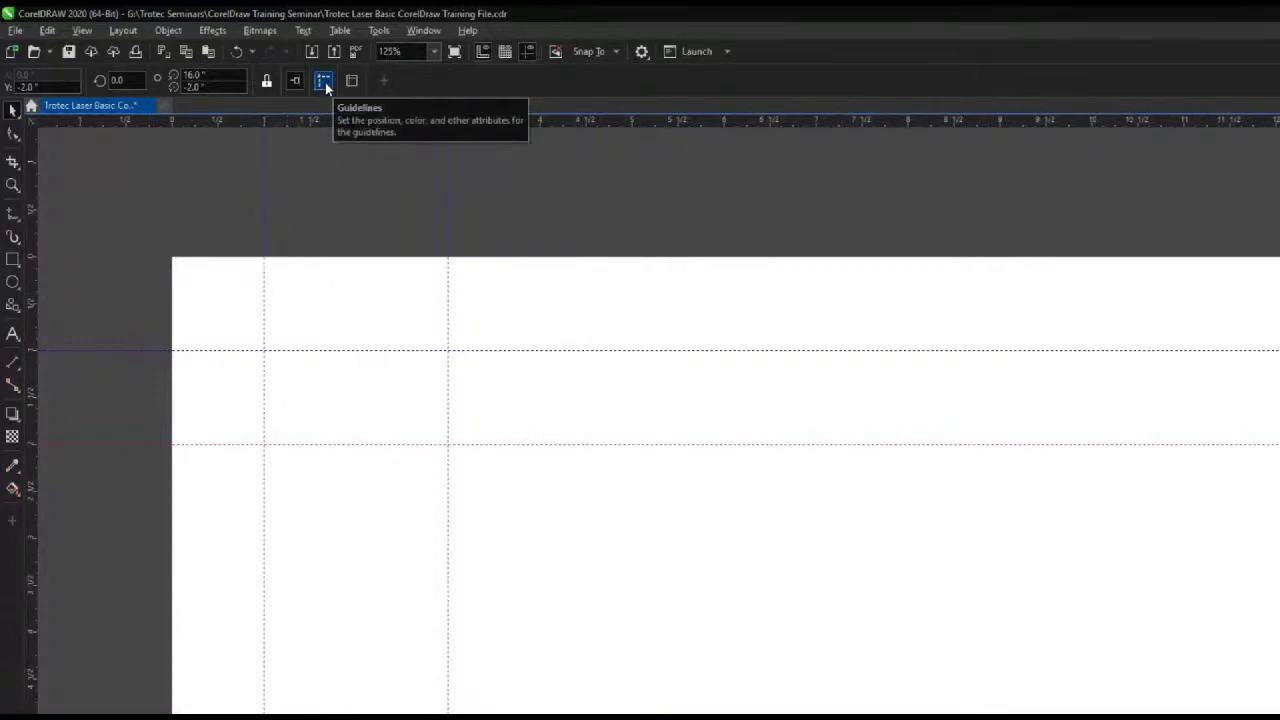
- Draw a 2 by 1 inch rectangle snapped to the intersections of the four guidelines
left_click(294, 81)
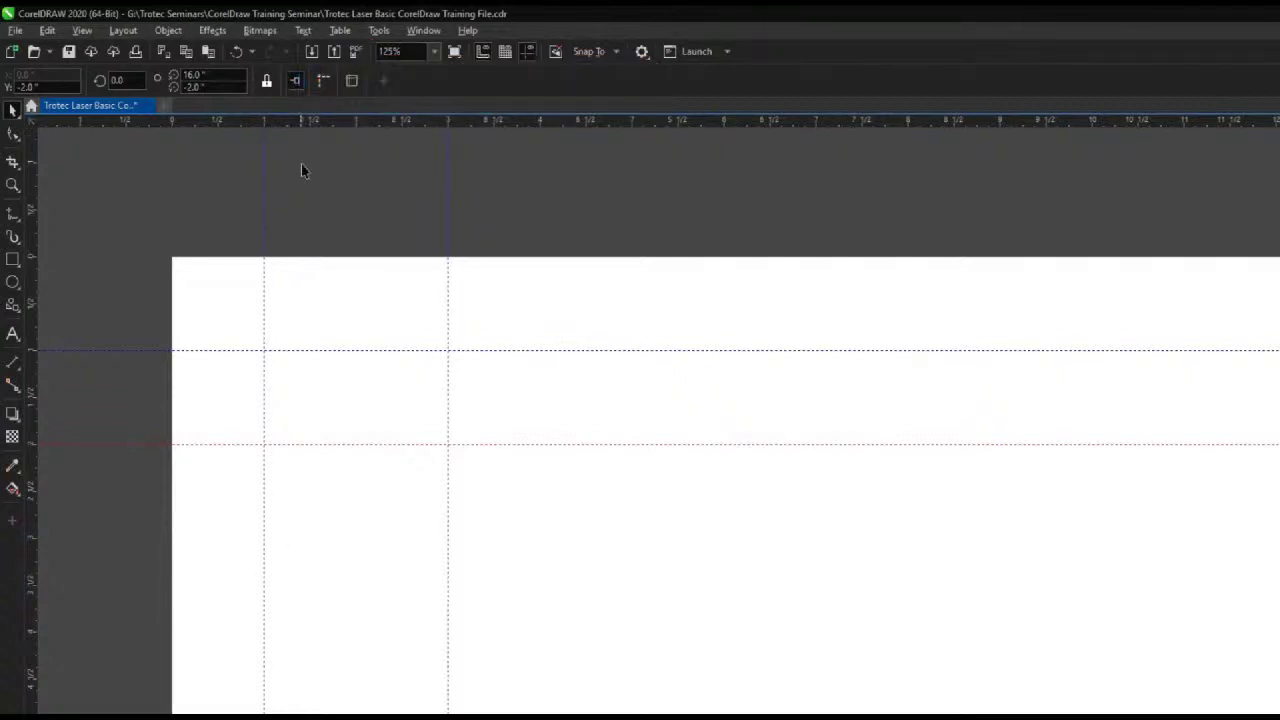
left_click(12, 259)
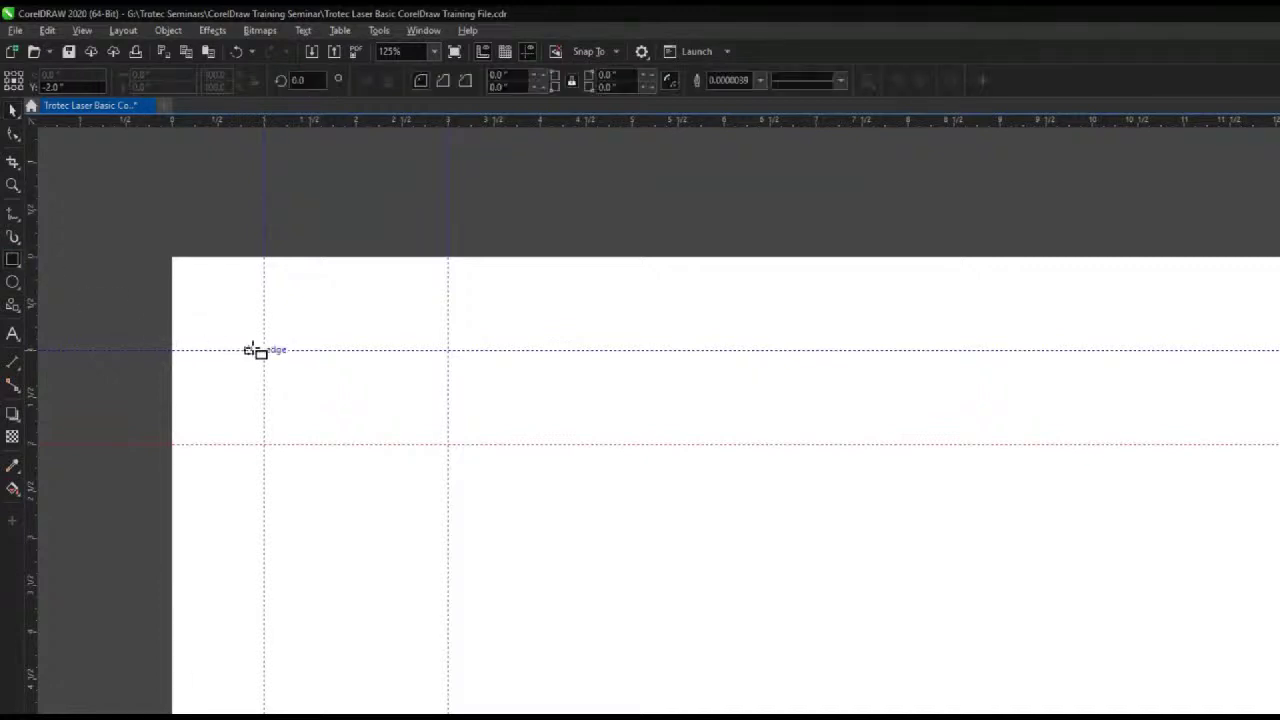
mouse_move(264, 350)
left_mouse_down()
mouse_move(297, 447)
mouse_move(448, 445)
left_mouse_up()
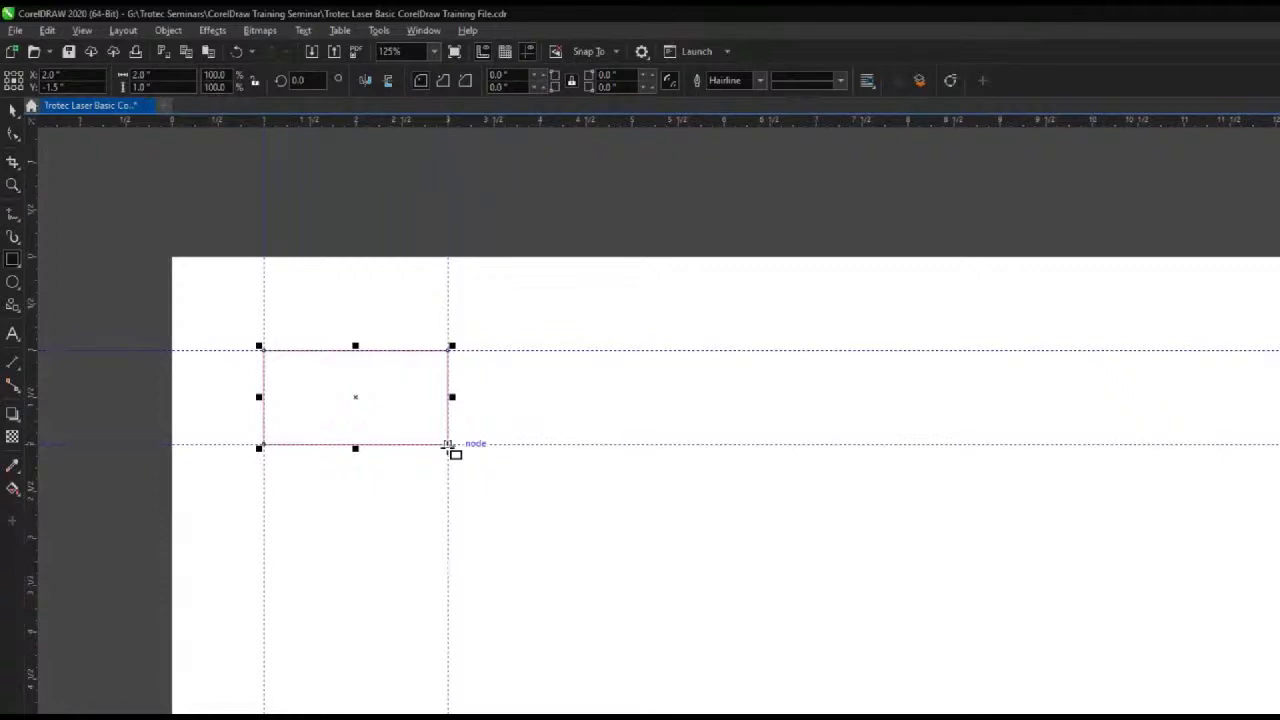
left_click(13, 110)
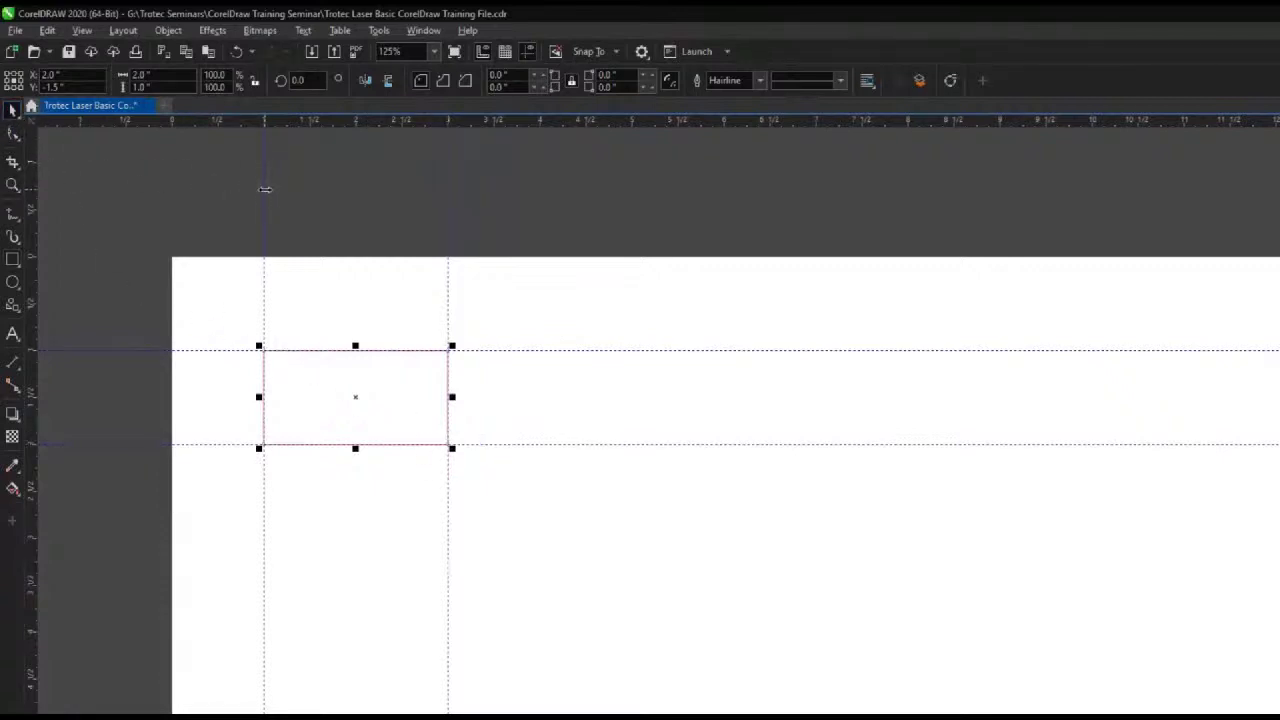
- Move the left vertical guideline to about X 1.72 inches and tilt it to an angle of about 68 degrees
left_click(265, 189)
left_click_drag(266, 191, 330, 203)
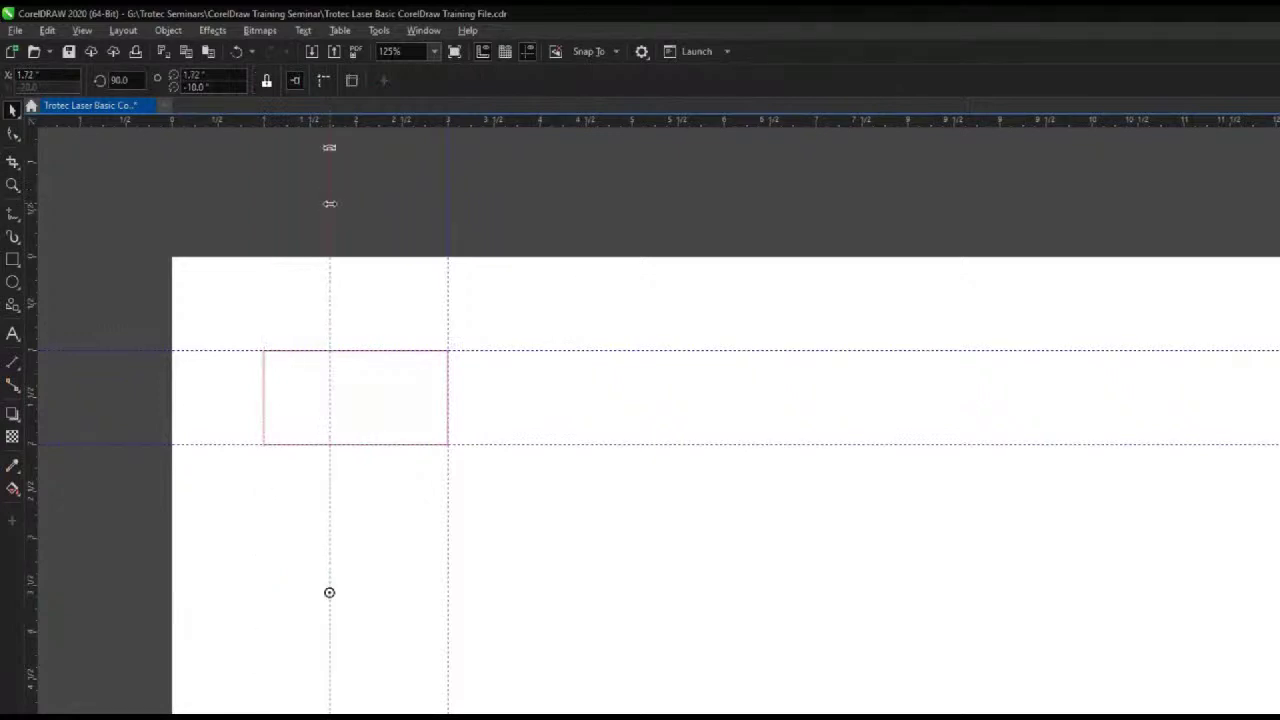
left_click_drag(327, 147, 666, 330)
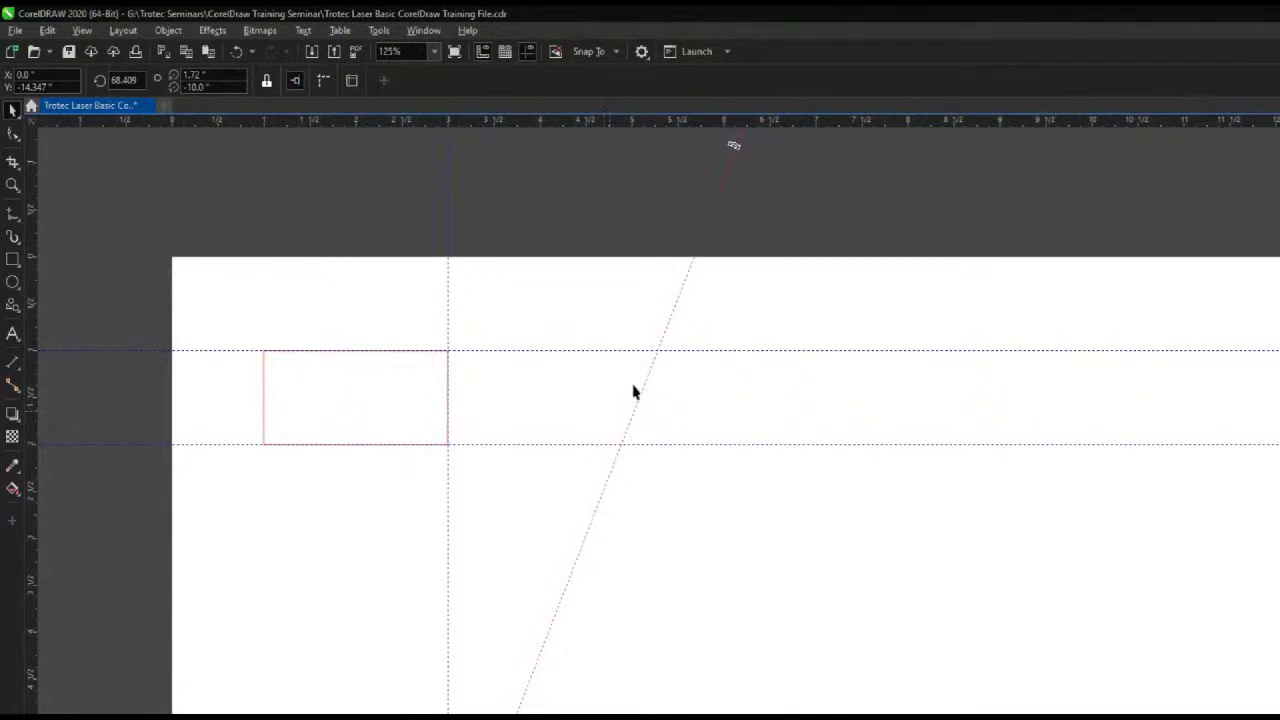
left_click_drag(636, 403, 576, 565)
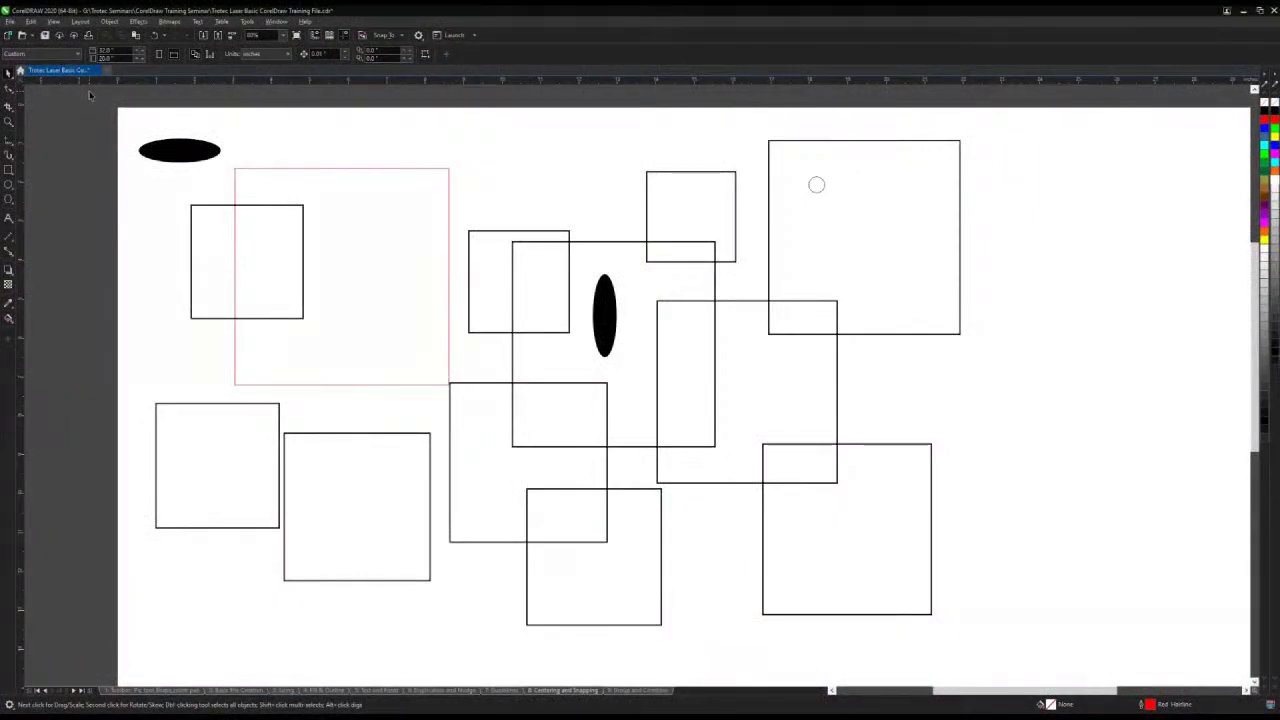
- Align the centers of the horizontal black ellipse and the small square beneath it horizontally and vertically
left_click_drag(99, 103, 317, 343)
left_click_drag(400, 432, 400, 432)
key("c")
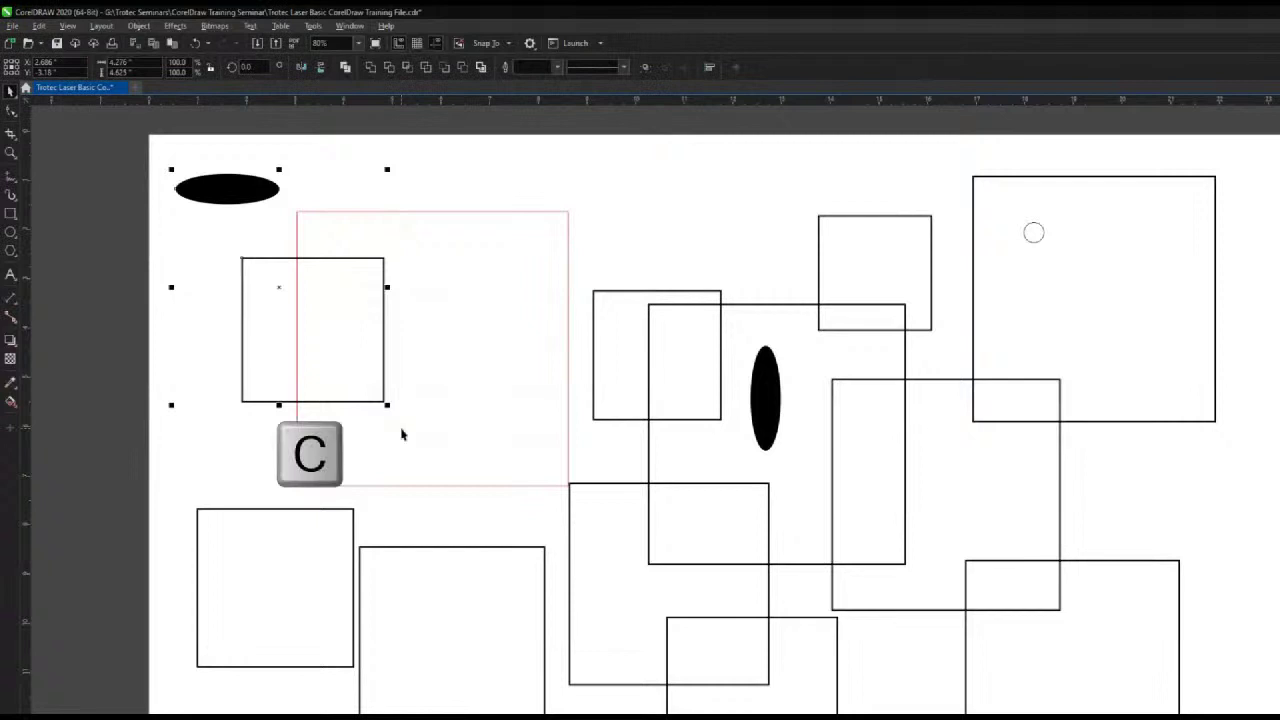
key("e")
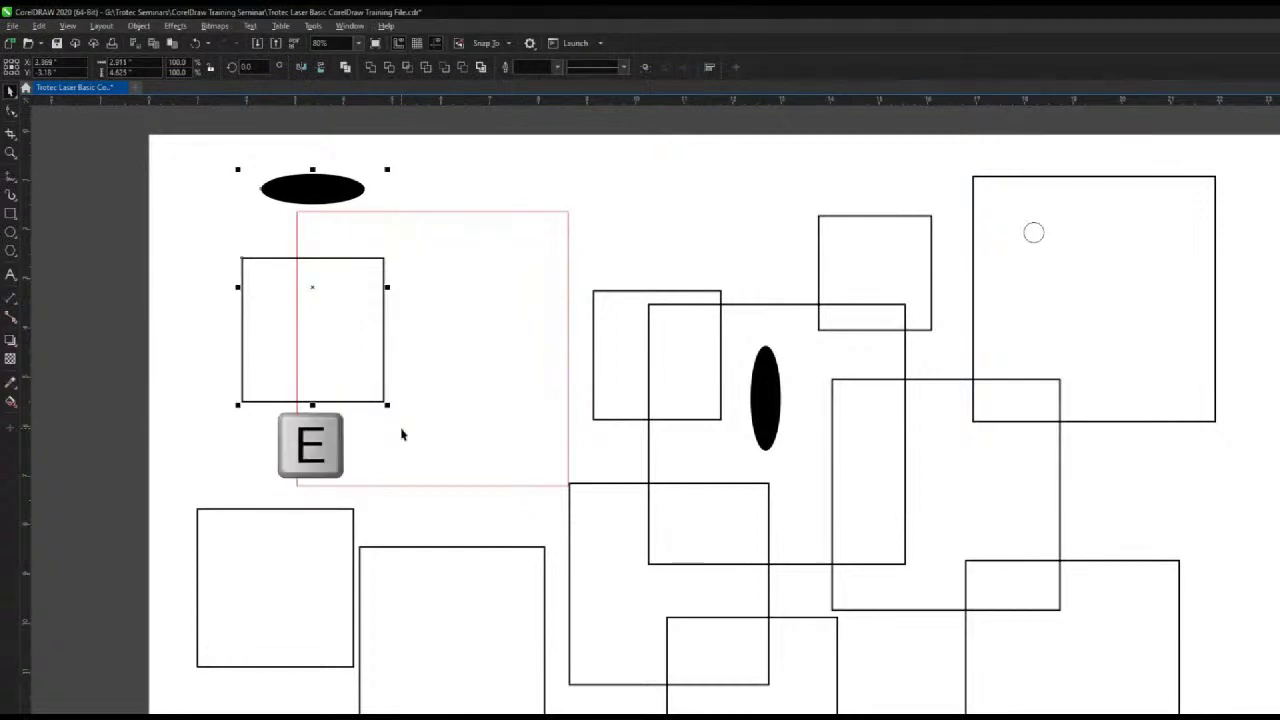
left_click(203, 259)
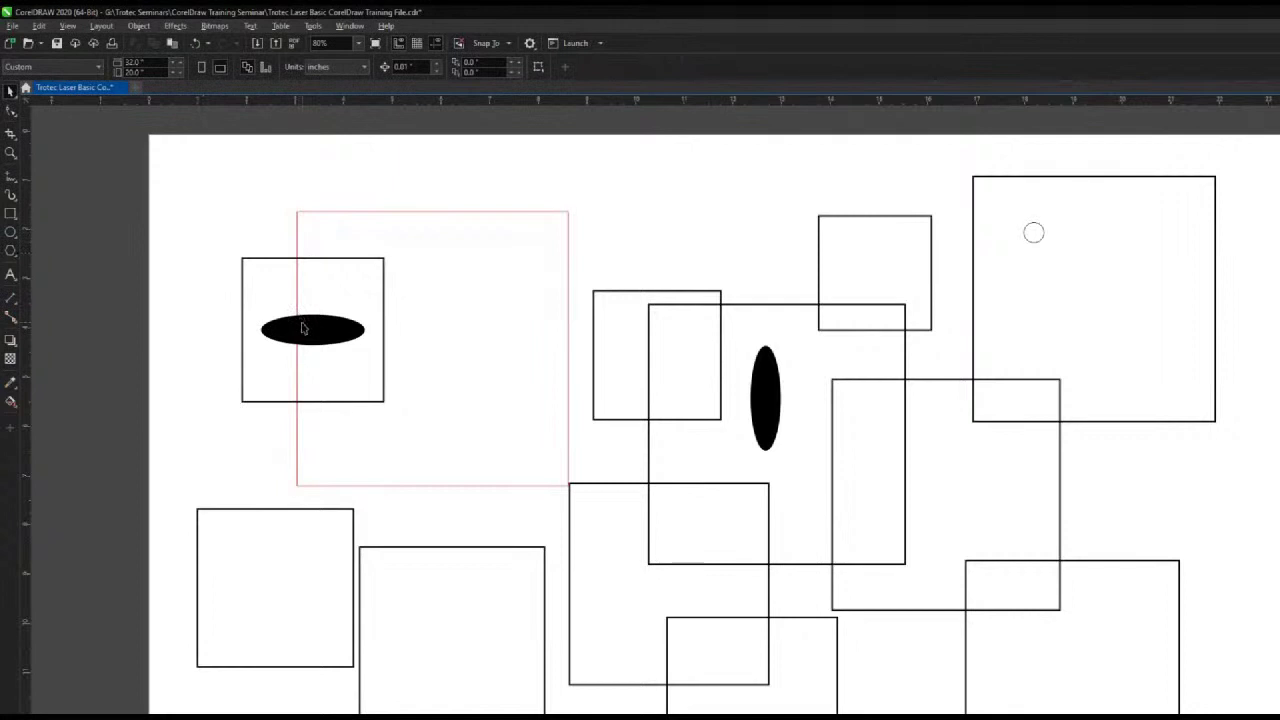
- Align the centers of all shapes on the page horizontally and vertically so they nest concentrically
scroll(303, 328, "down", 3)
left_click_drag(220, 196, 771, 594)
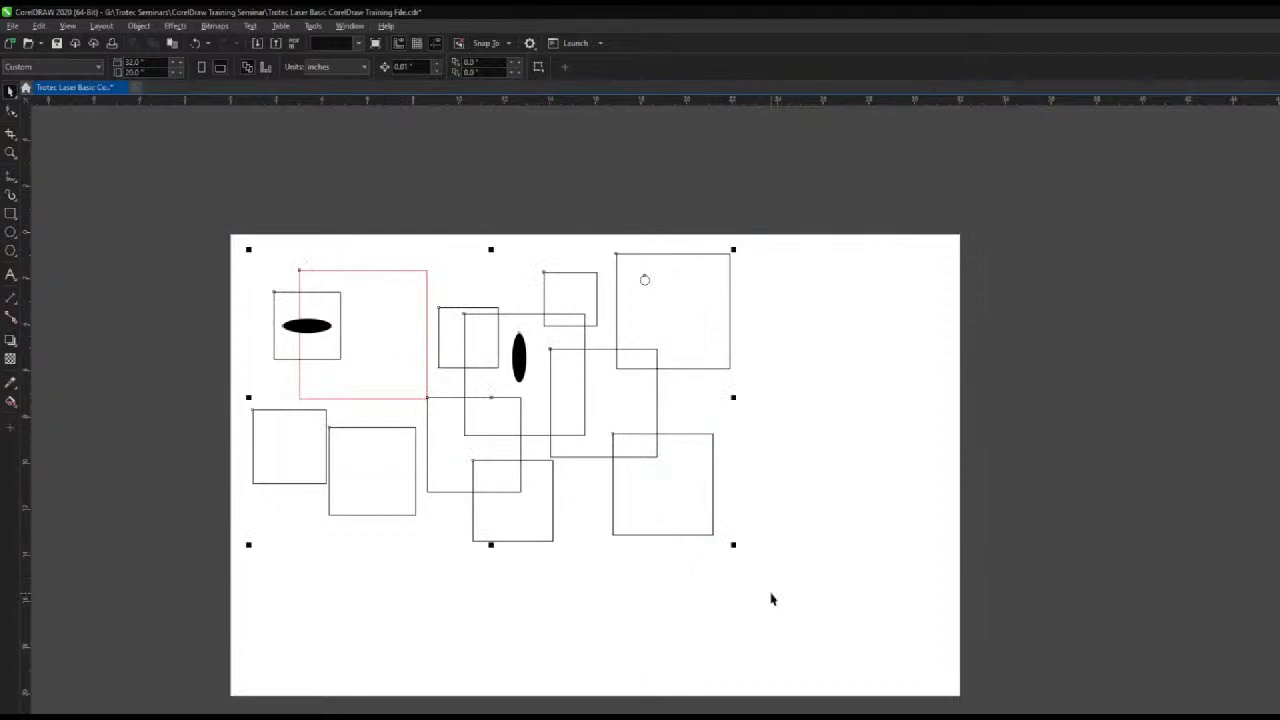
key("c")
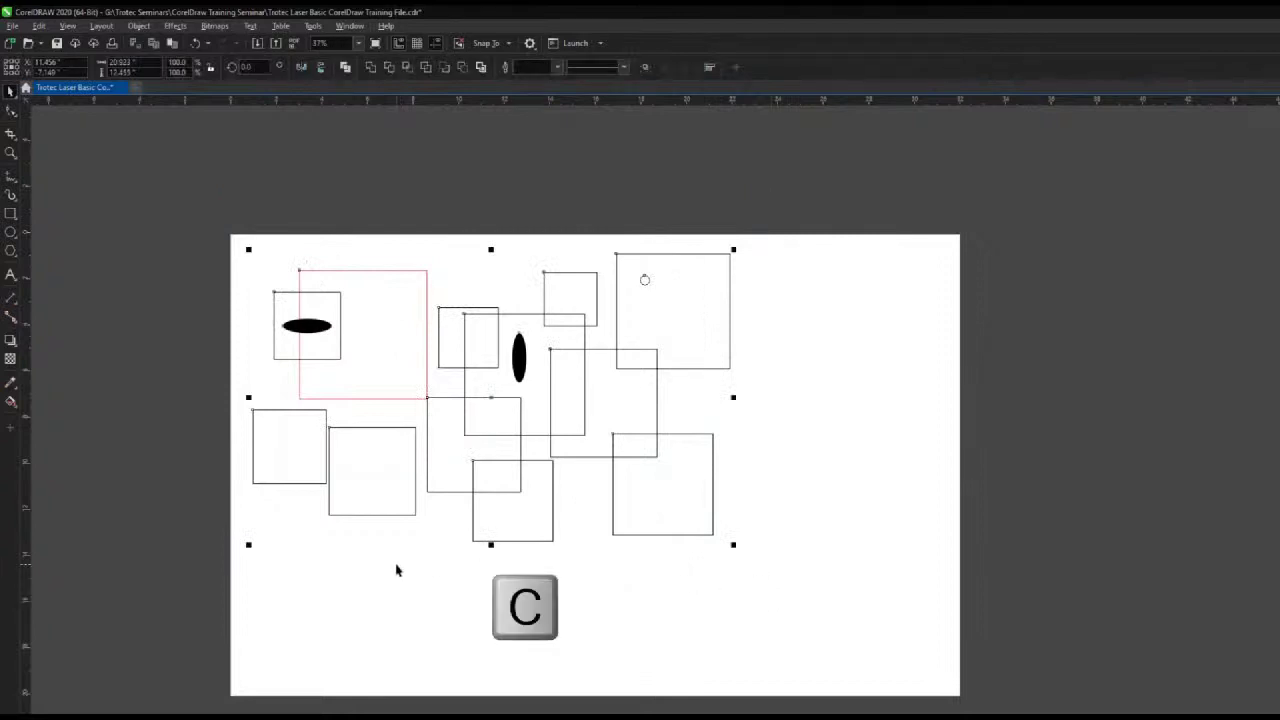
key("e")
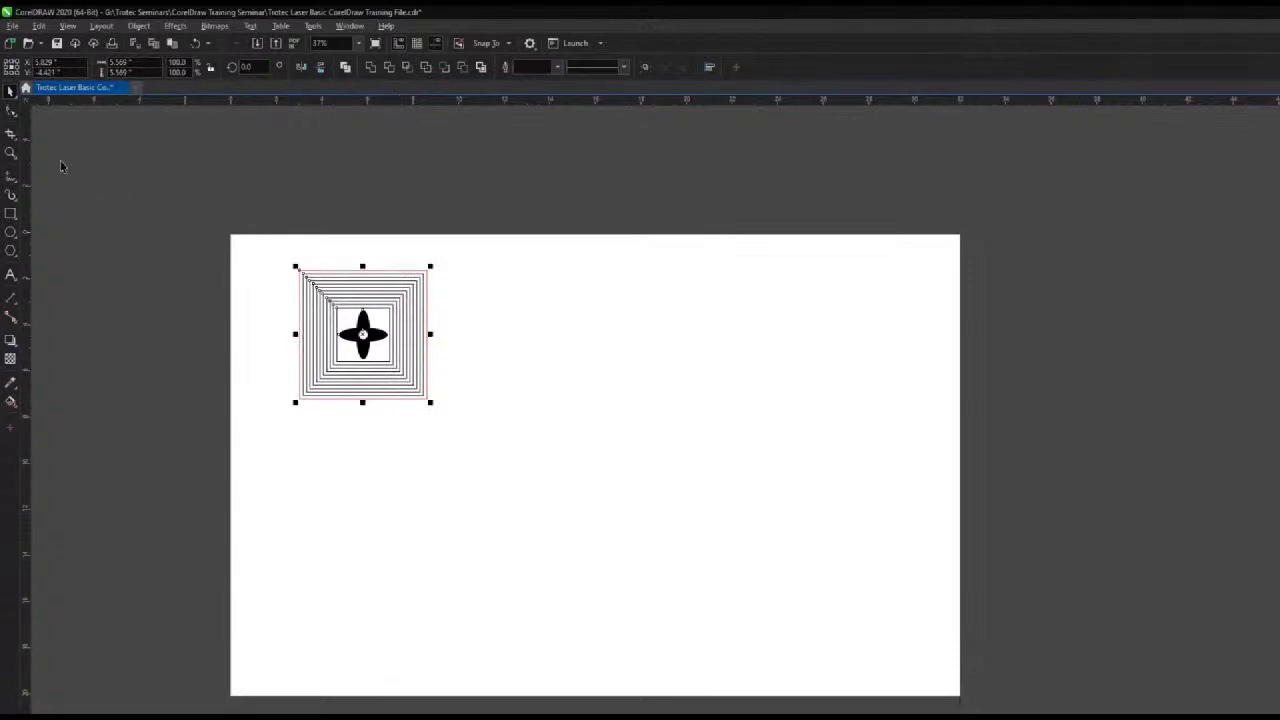
- Try aligning all the nested shapes to the top, bottom, right, top again and left in turn
key("shift+F2")
left_click(181, 212)
left_click_drag(326, 248, 725, 662)
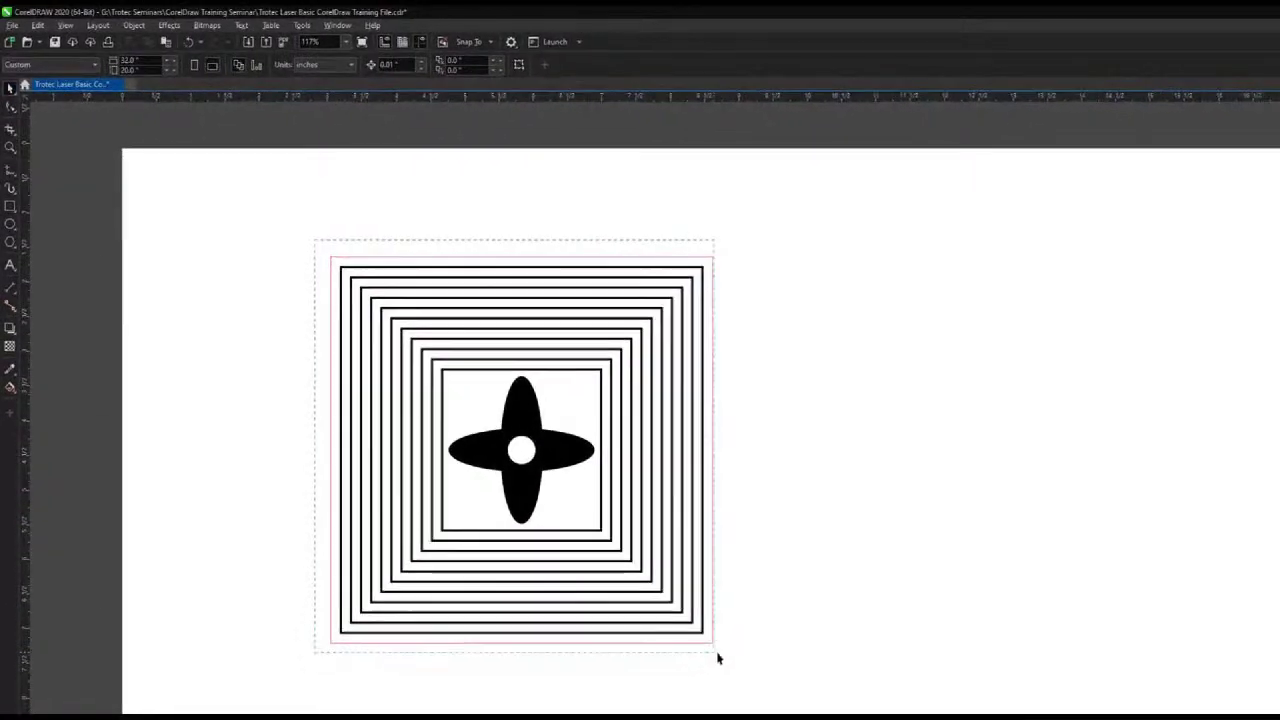
key("t")
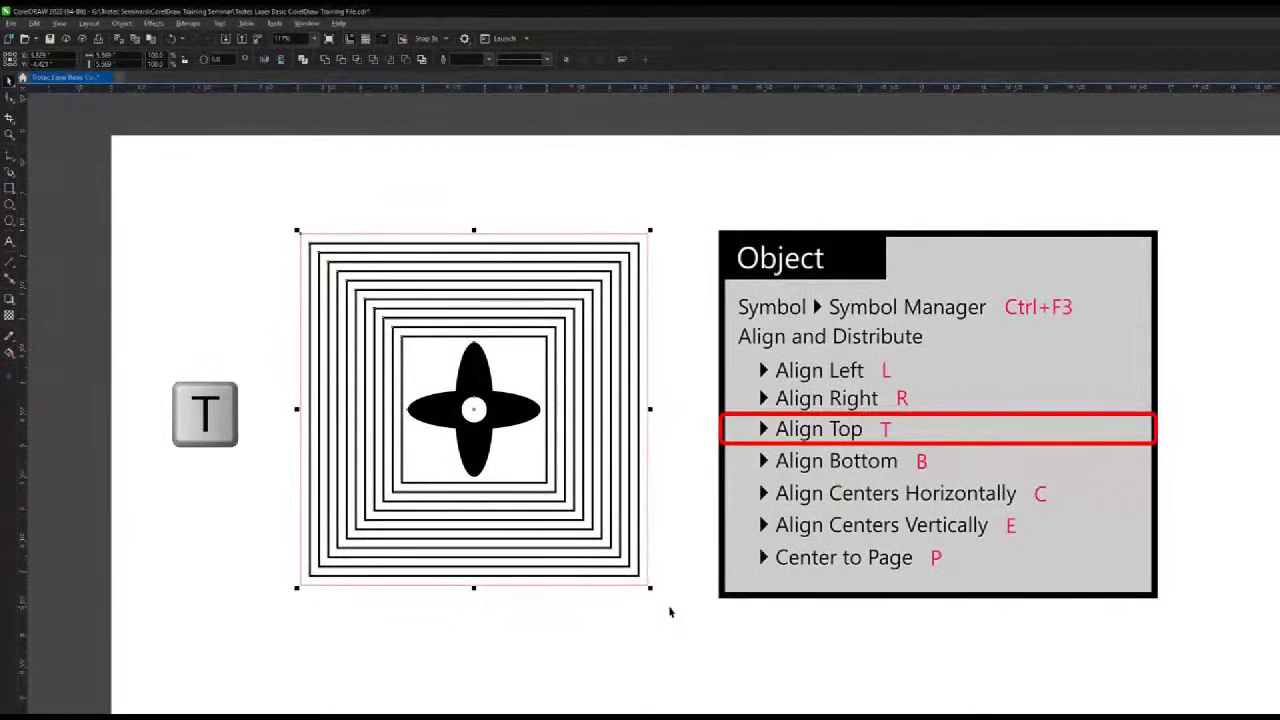
key("b")
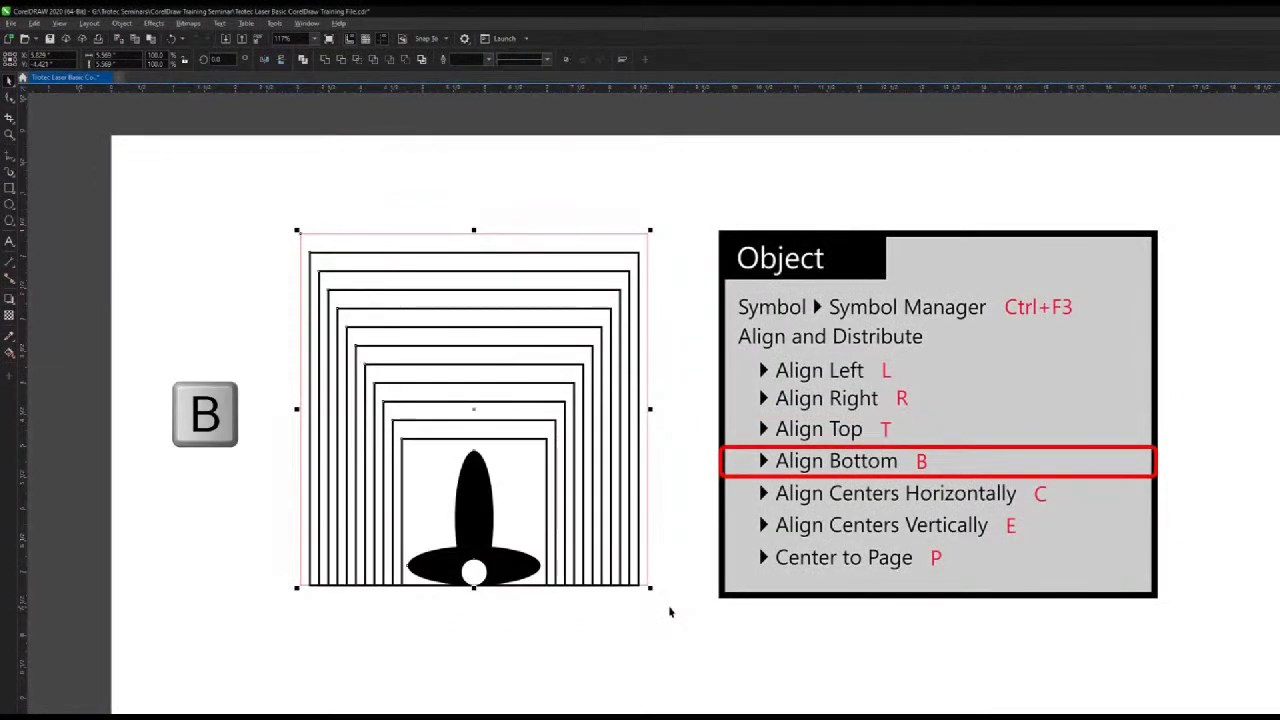
key("r")
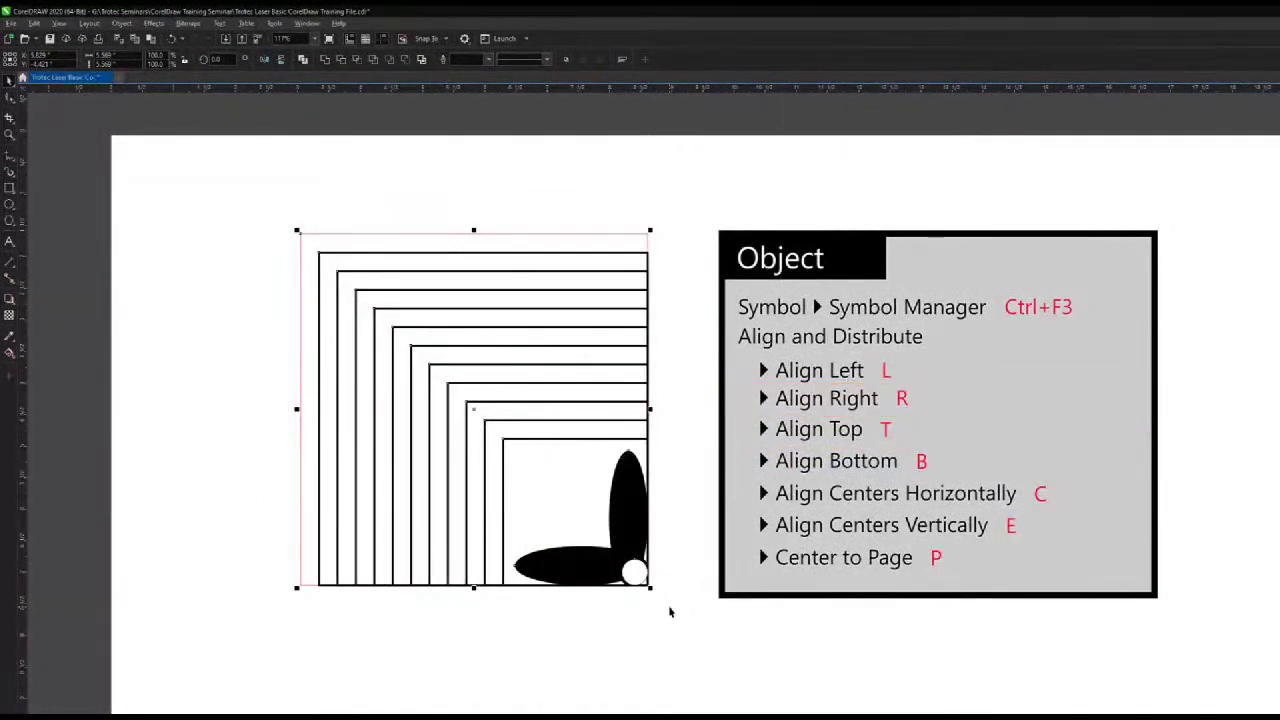
key("t")
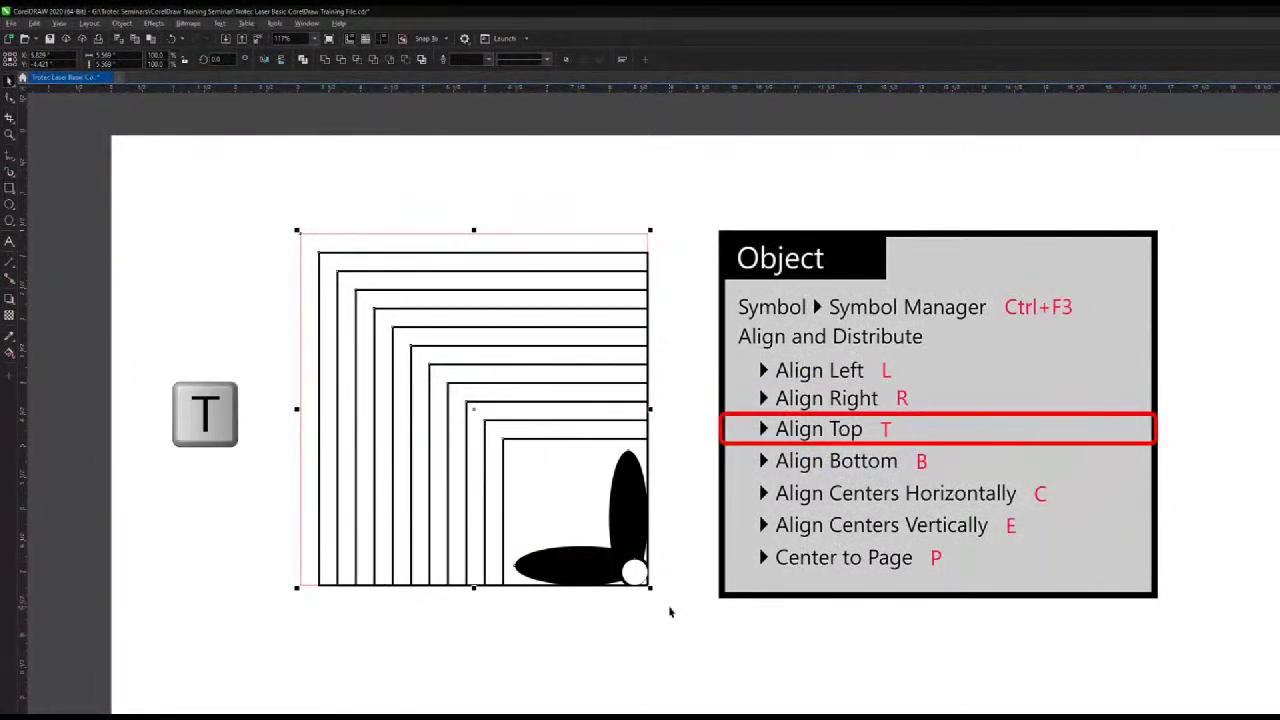
key("l")
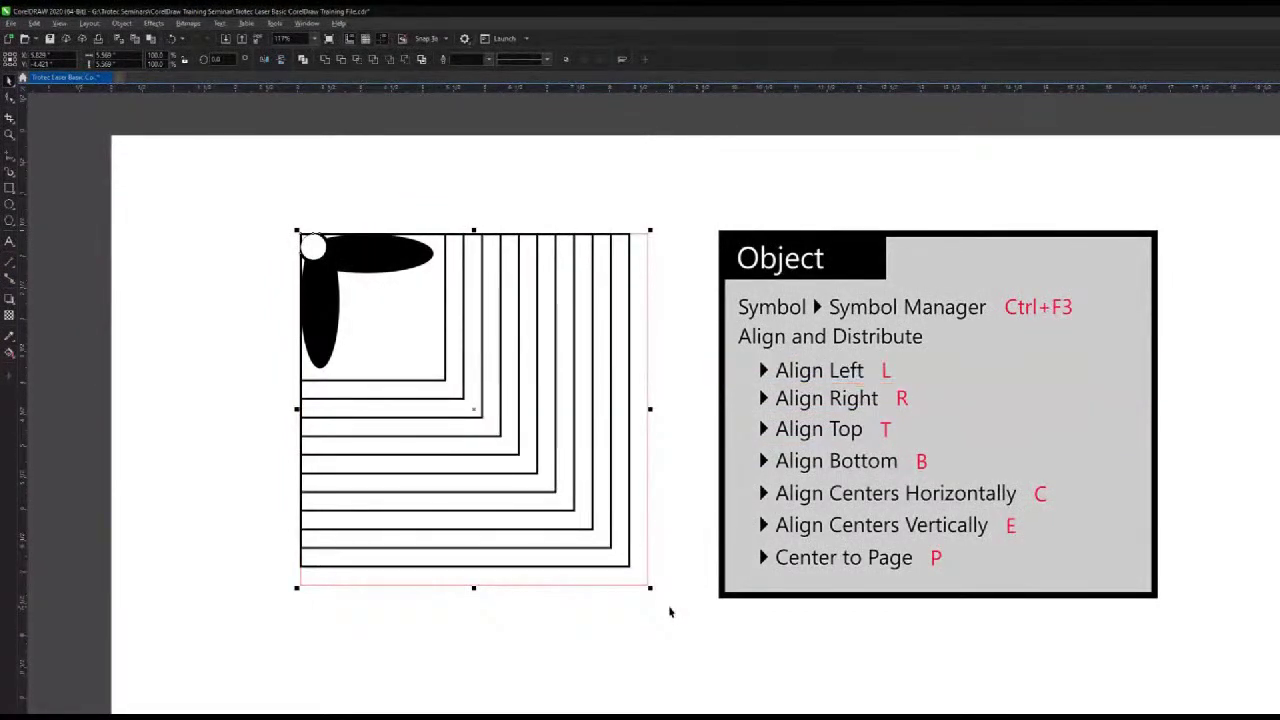
- Align the shapes' centers horizontally and vertically again and center the whole stack on the page
scroll(647, 381, "down", 2)
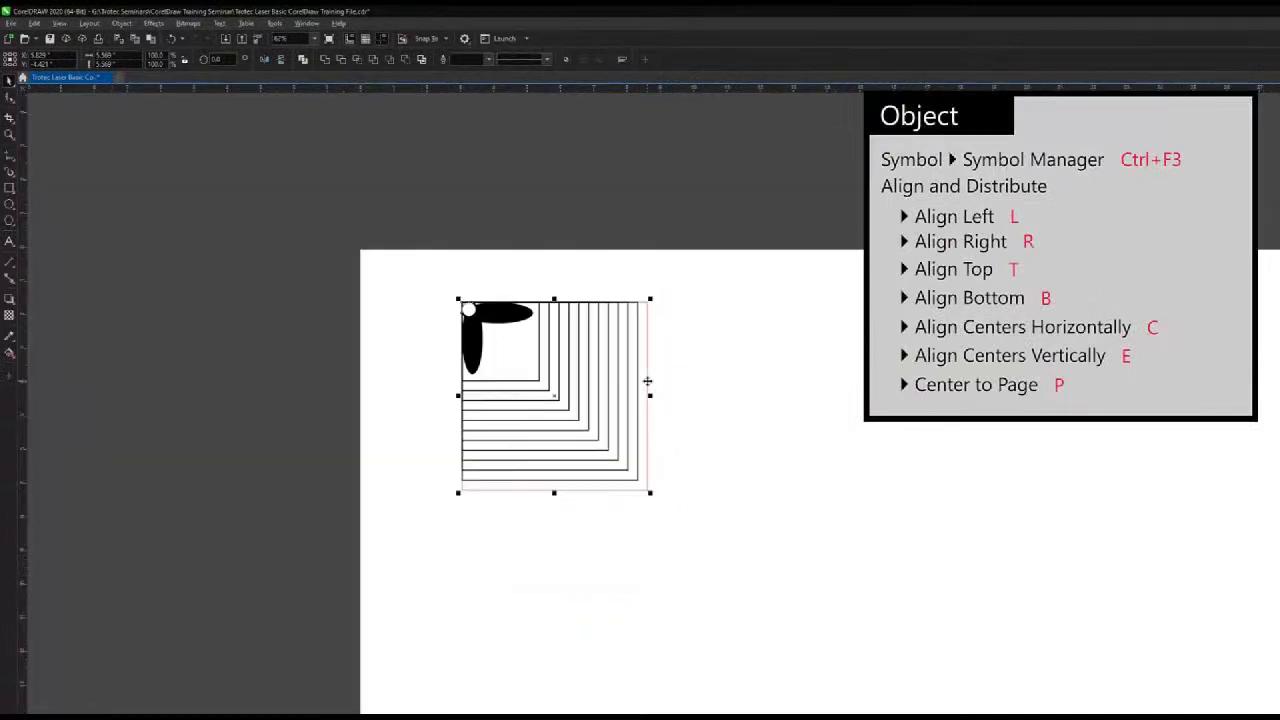
scroll(647, 381, "down", 2)
key("c")
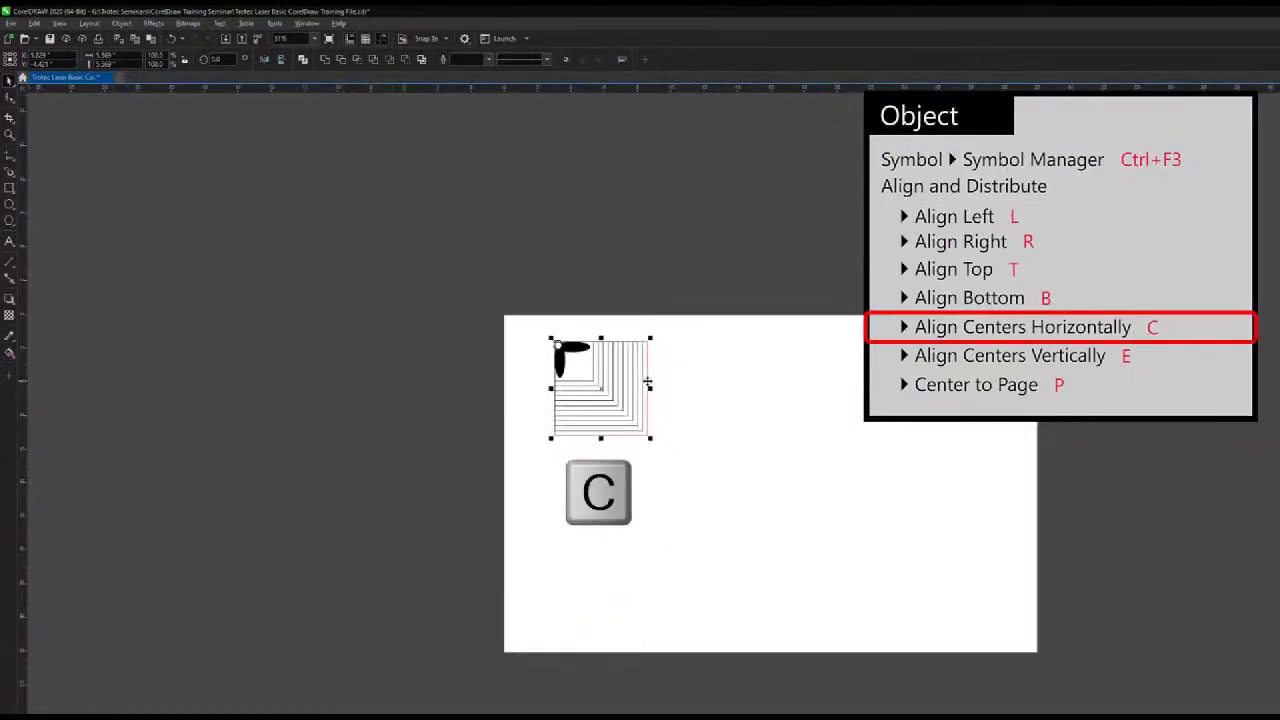
key("e")
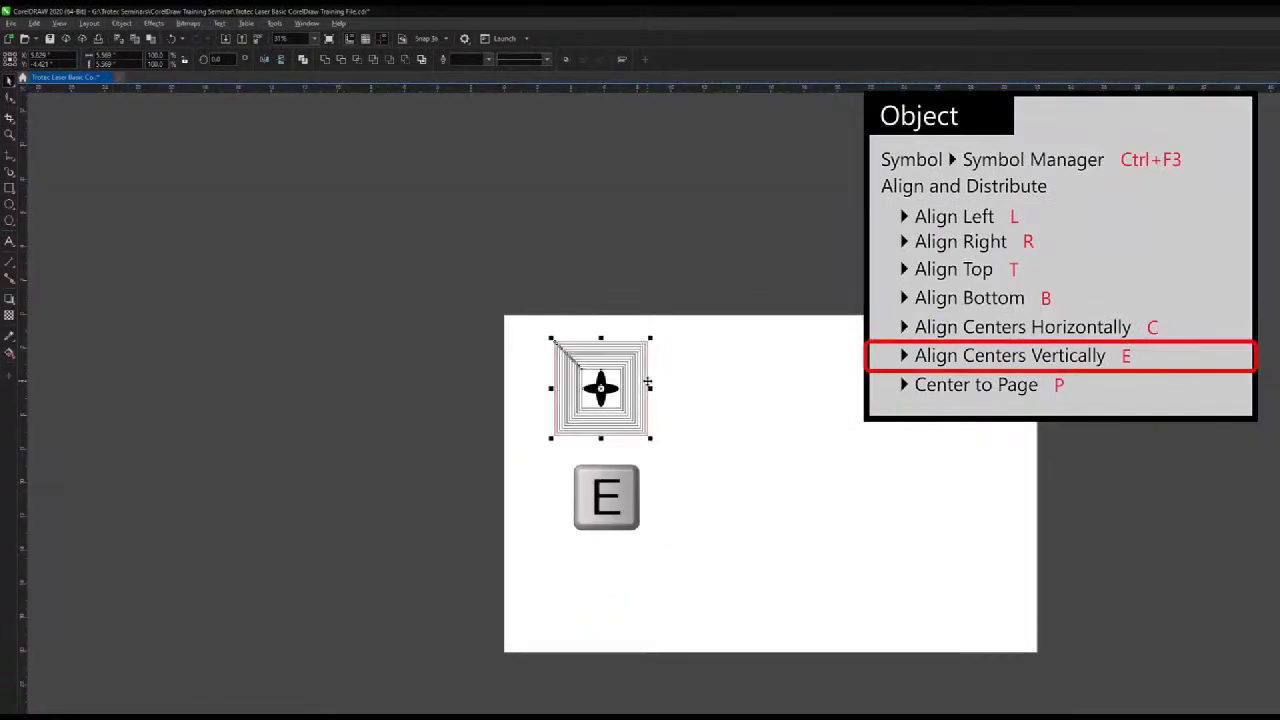
key("p")
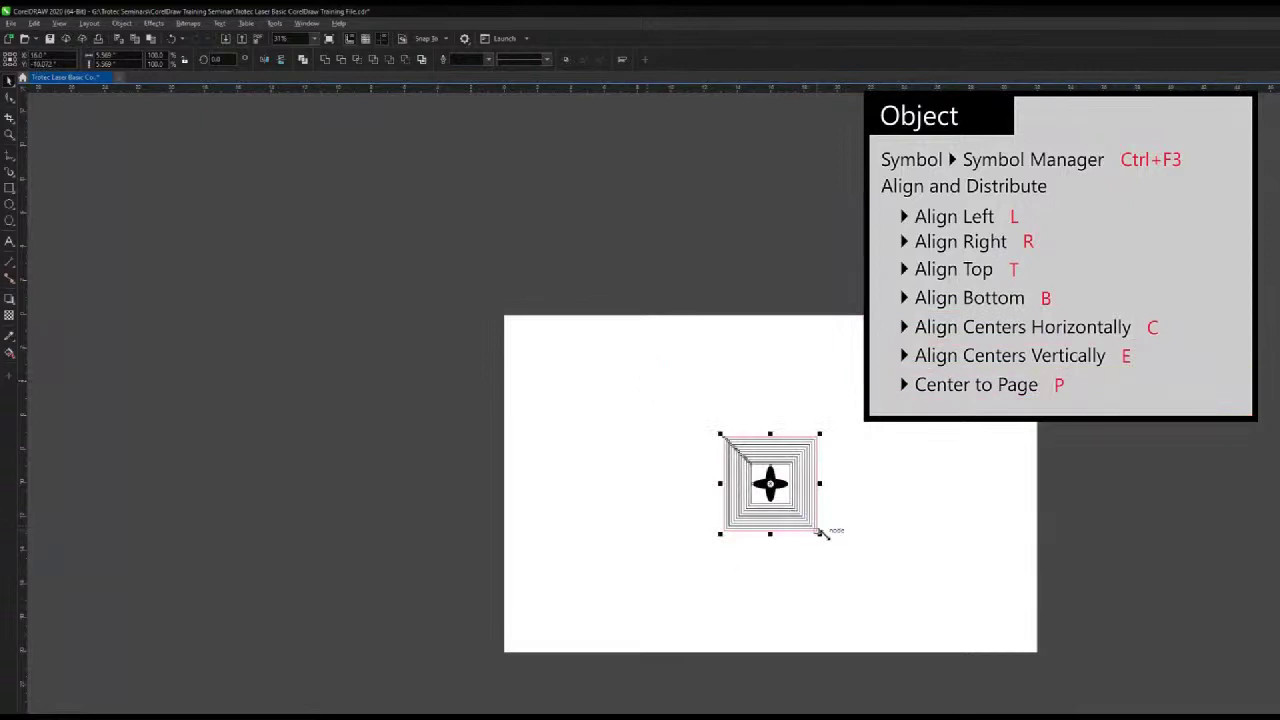
- Look up the Align and Distribute commands for the nested shapes
left_click(873, 566)
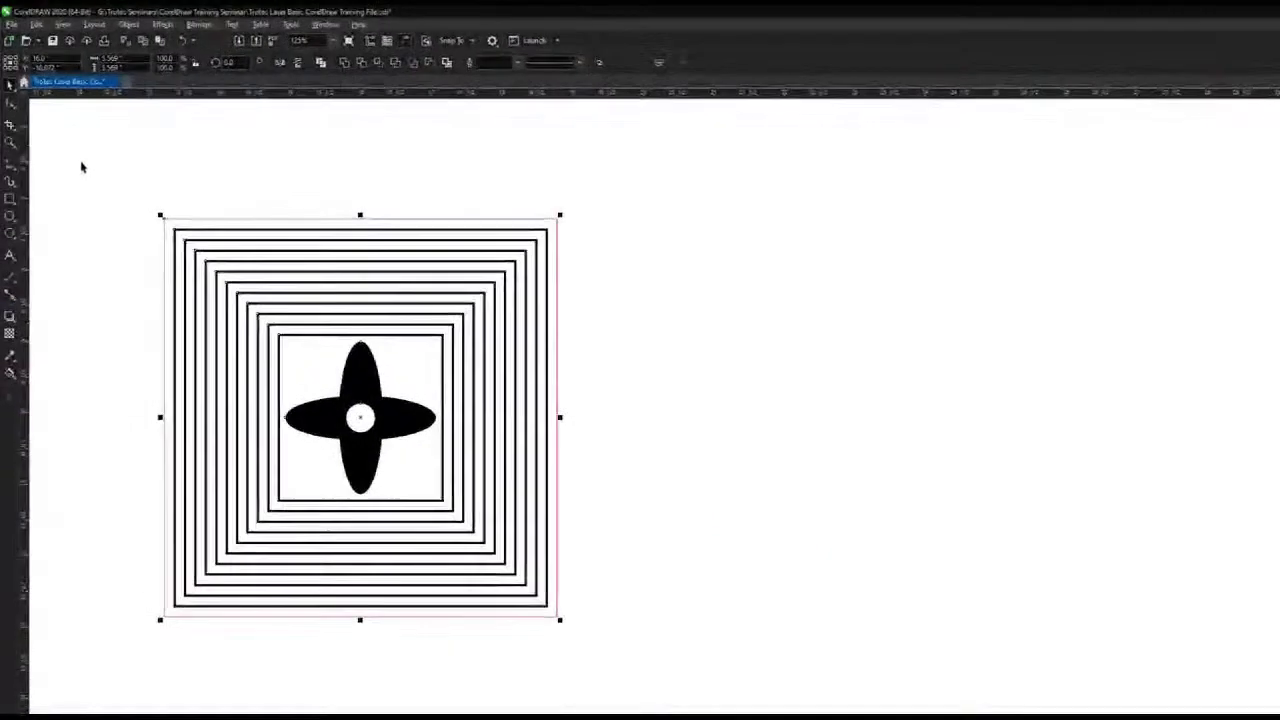
left_click(185, 34)
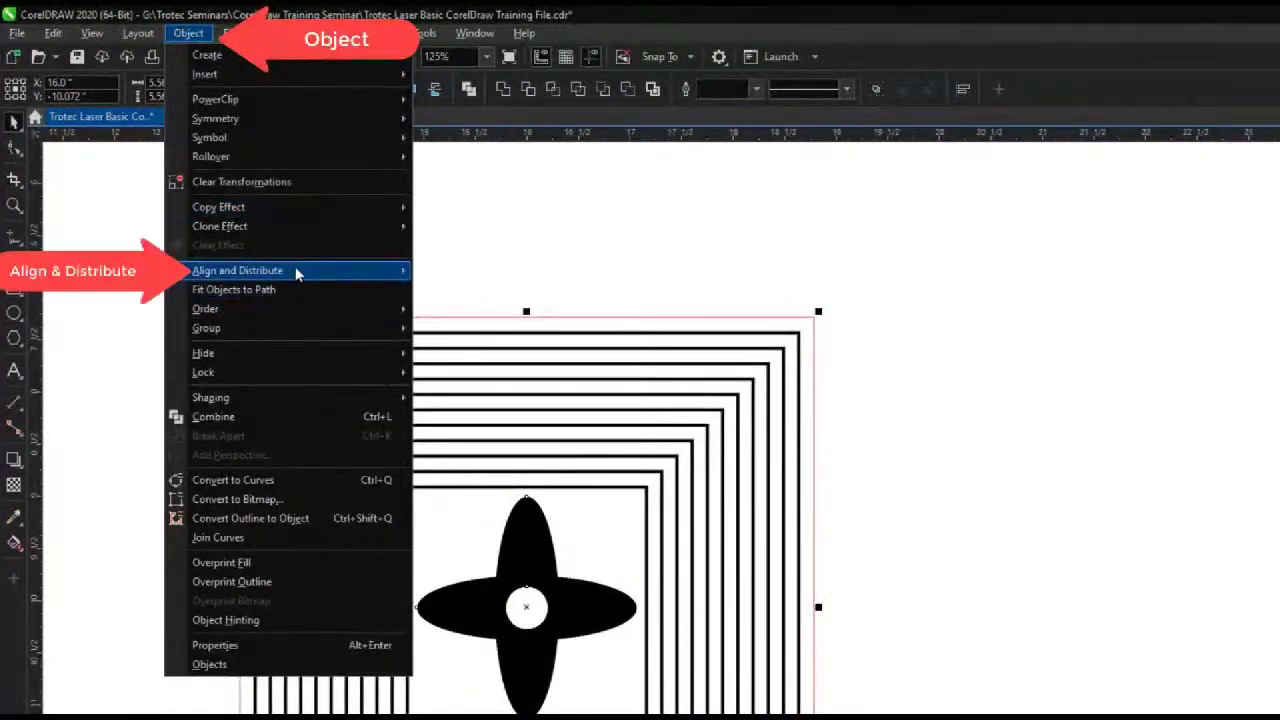
mouse_move(312, 271)
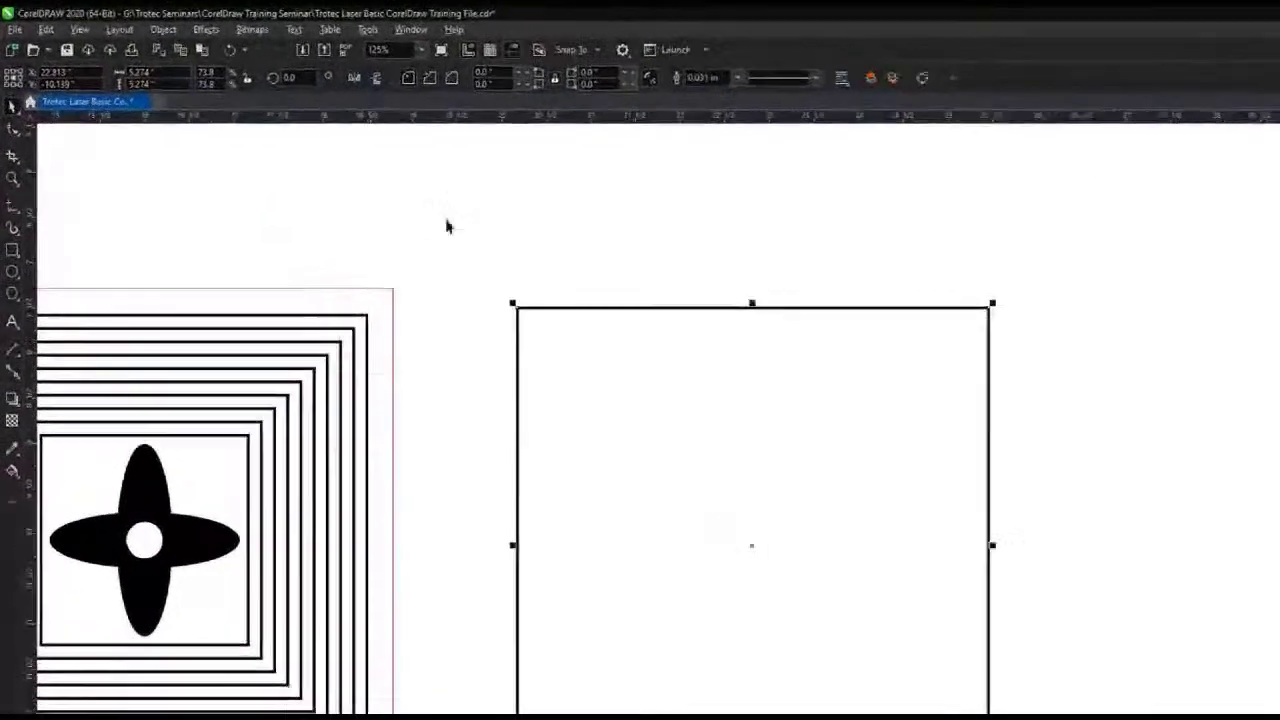
- With snapping to objects on, move the stack's outermost black square so its center snaps onto the separate larger square's center
left_click(598, 49)
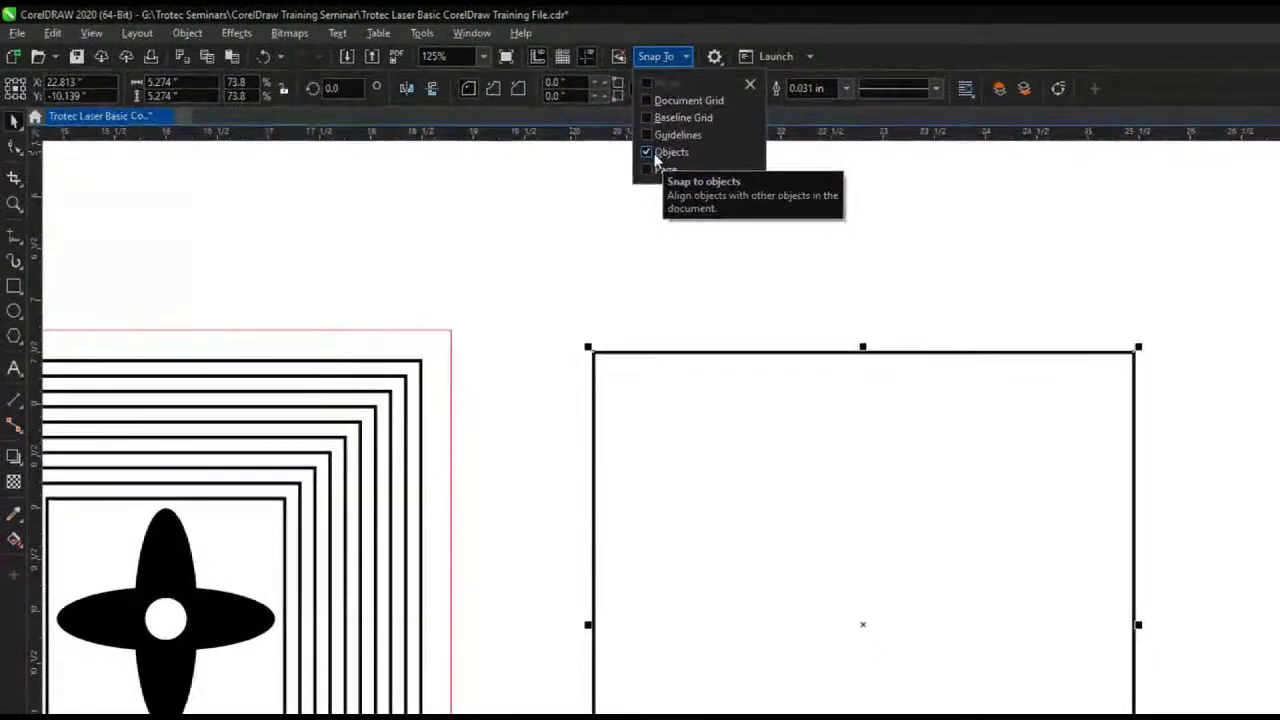
left_click(424, 394)
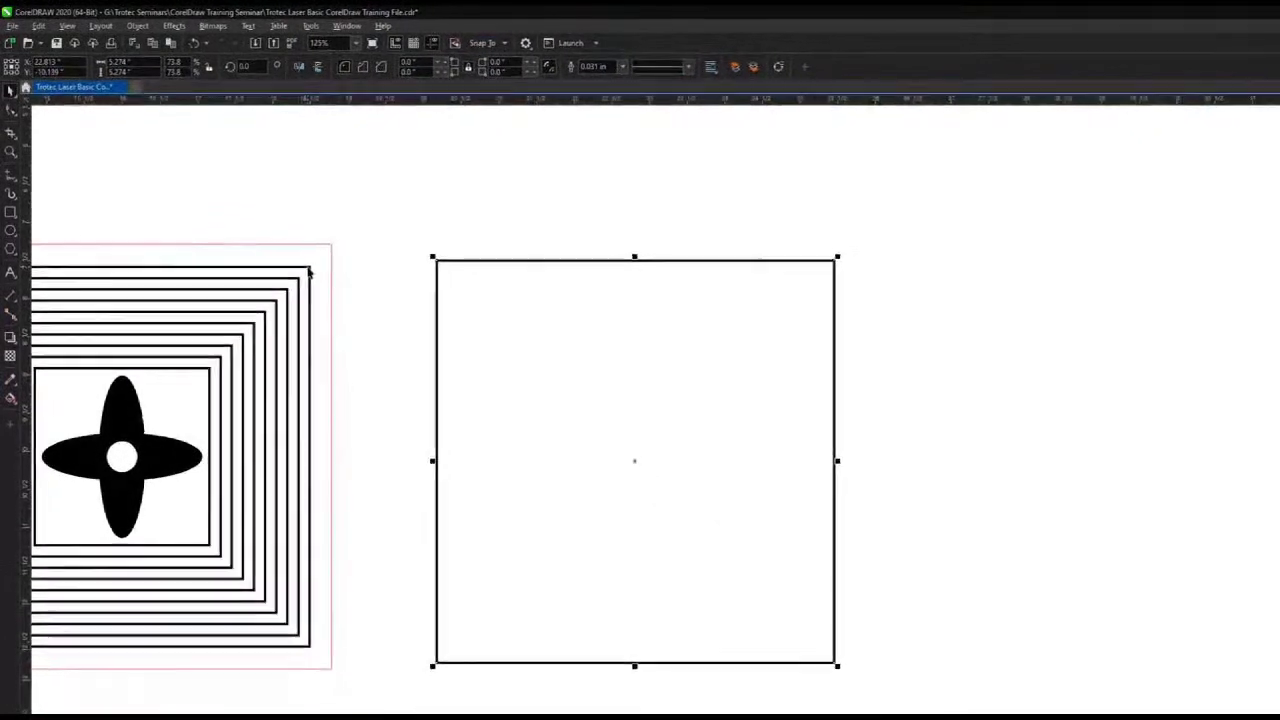
left_click_drag(736, 384, 1279, 320)
left_click_drag(1185, 296, 1203, 290)
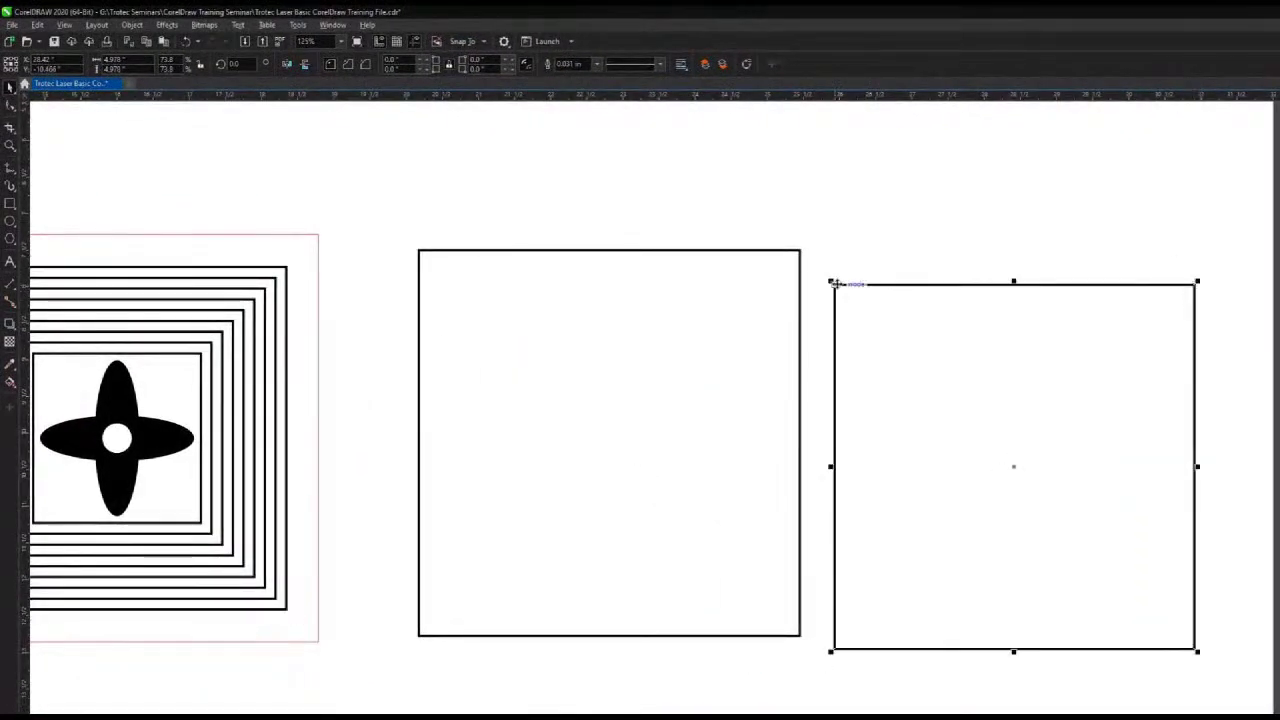
left_click_drag(837, 286, 867, 286)
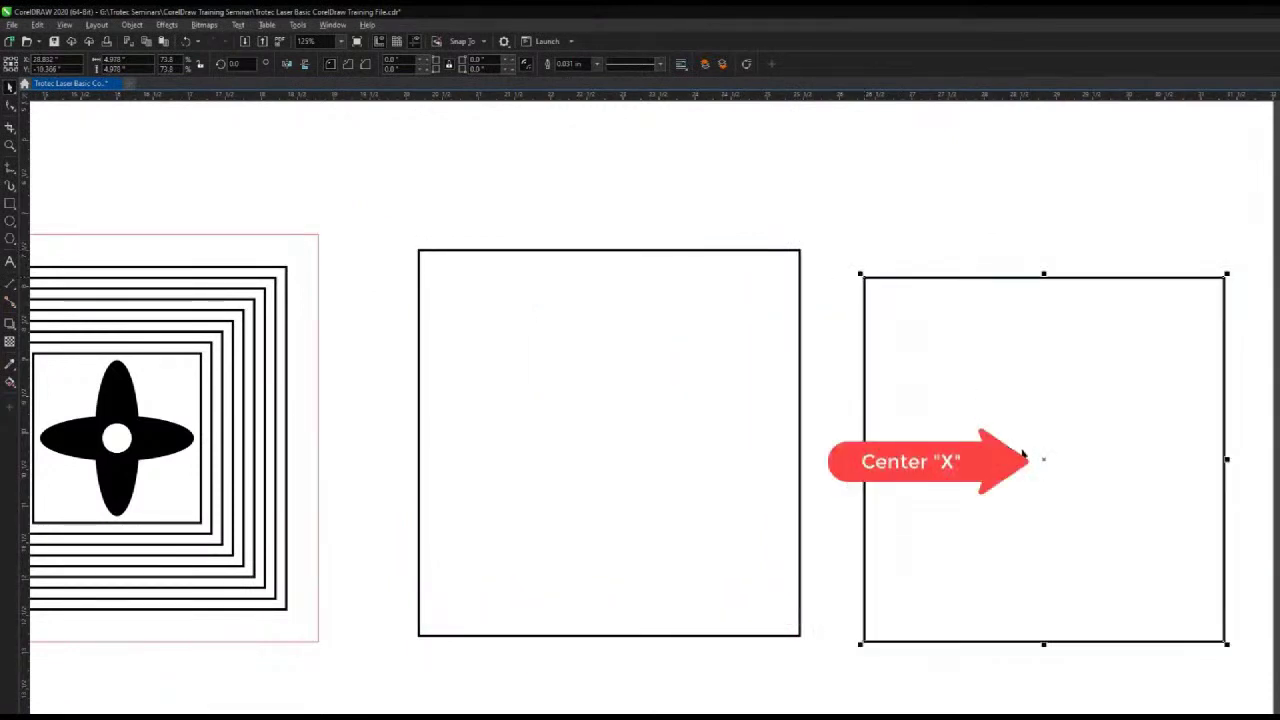
left_click_drag(1040, 459, 614, 451)
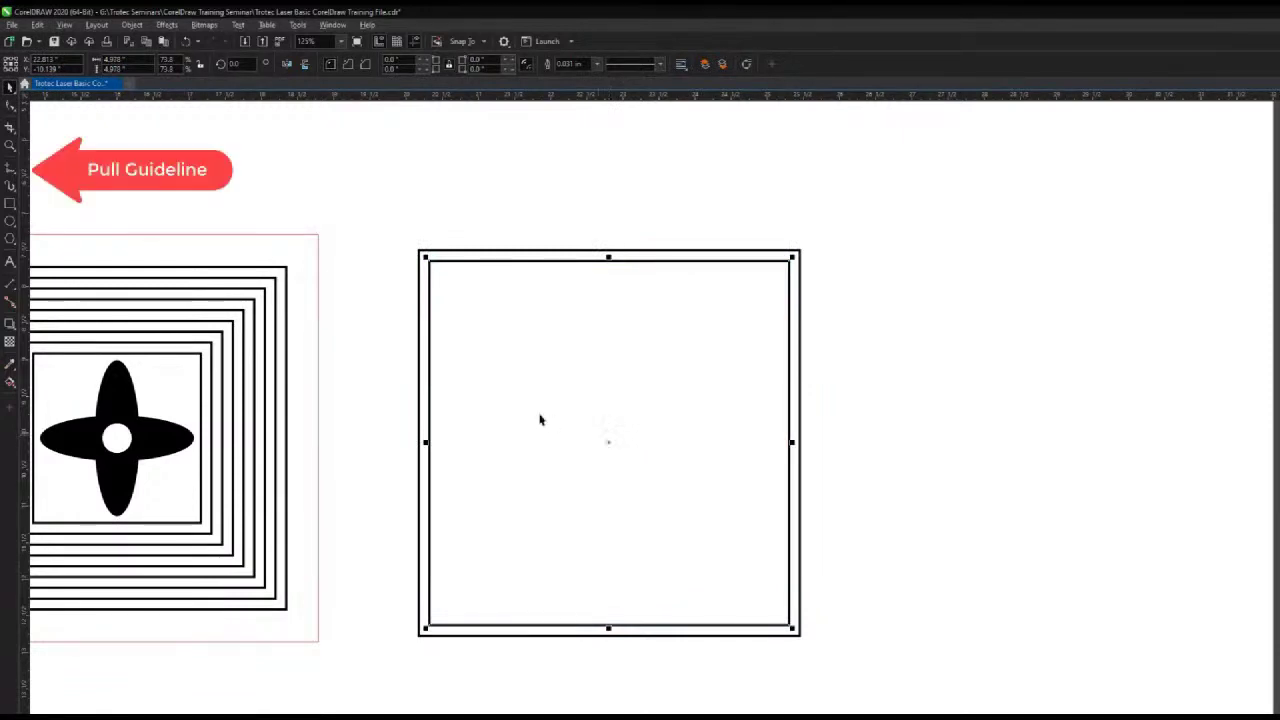
- Add a vertical guideline at about X 19.54 inches and, with guideline snapping on, snap both squares' outer left edge to it
left_click_drag(25, 262, 384, 292)
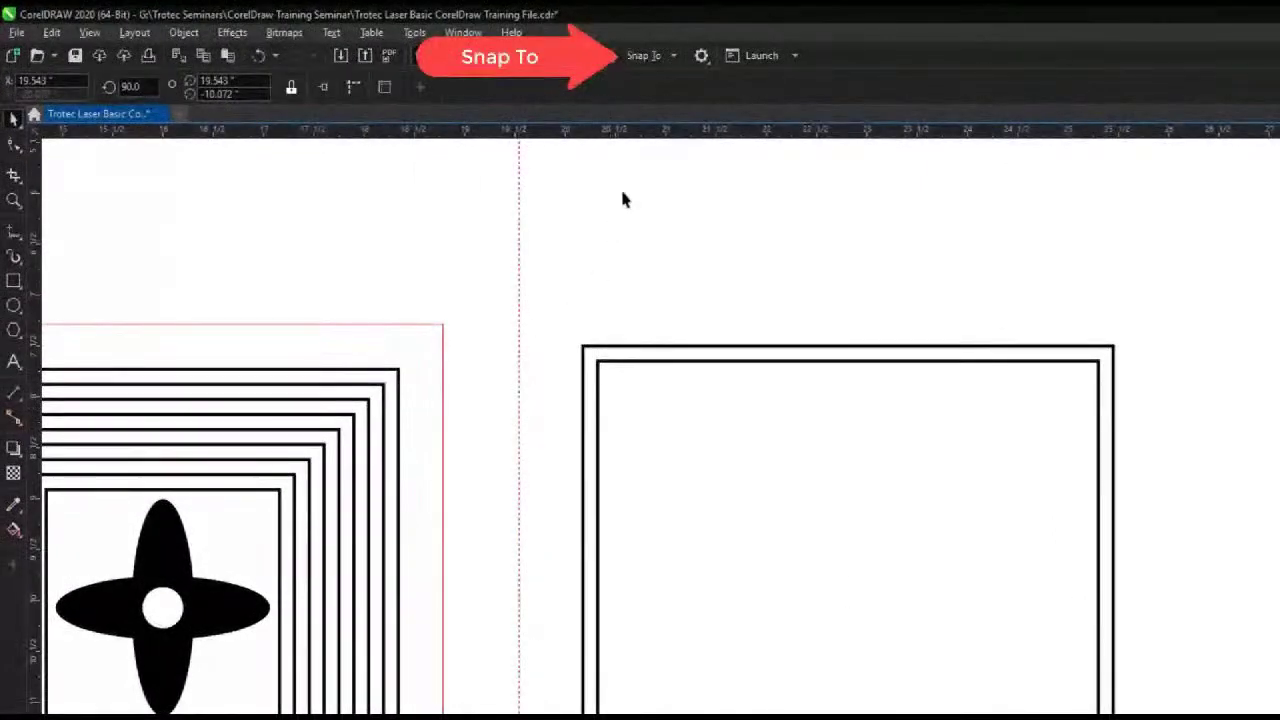
left_click(673, 57)
left_click(636, 135)
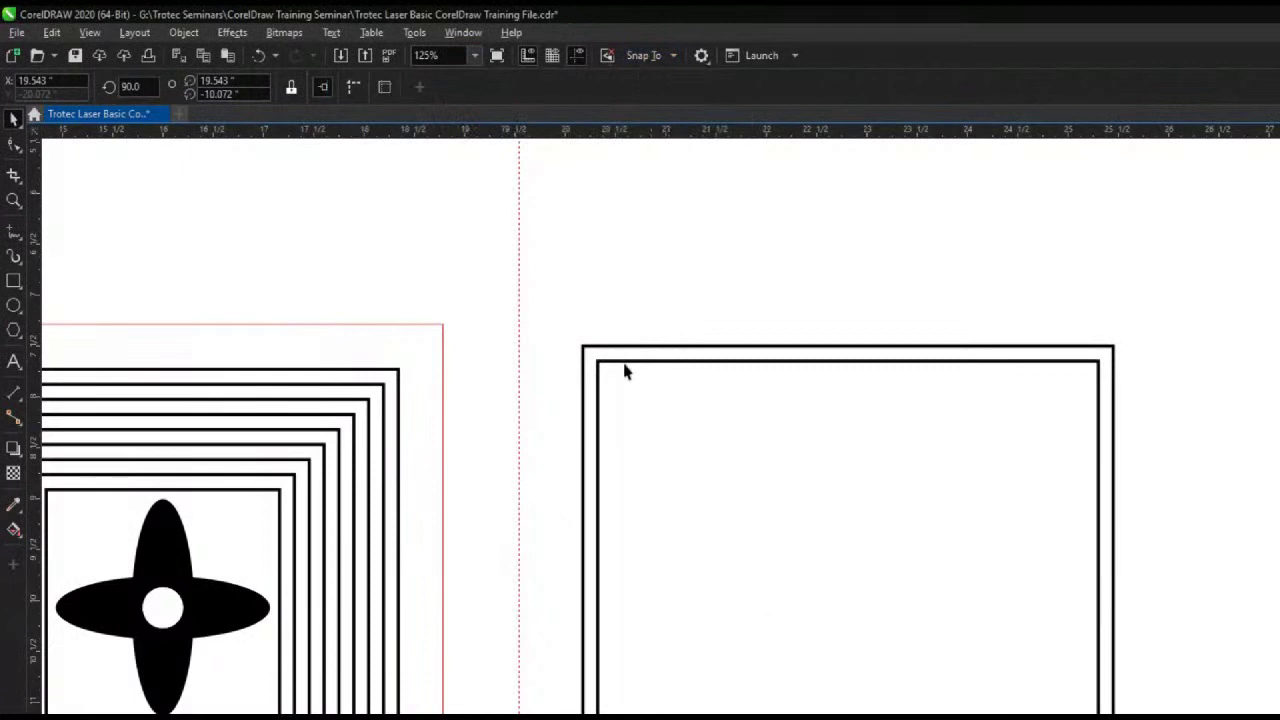
left_click_drag(554, 317, 1178, 719)
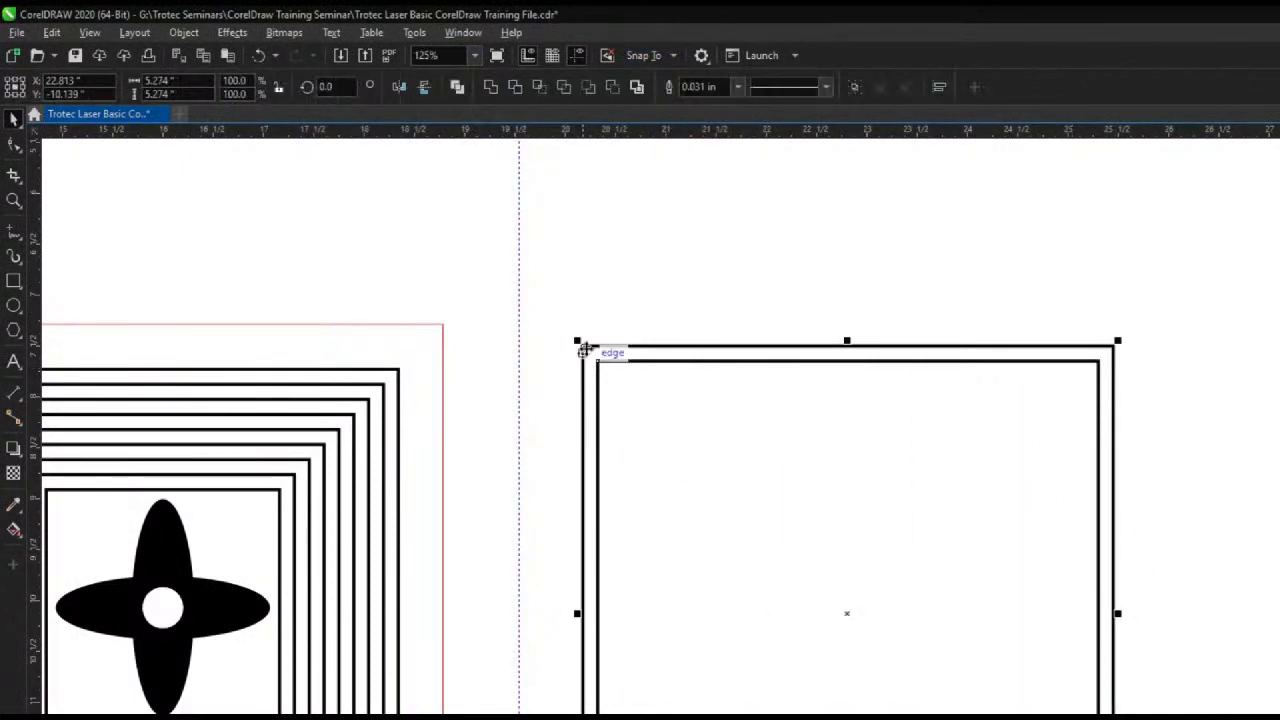
left_click_drag(577, 346, 517, 363)
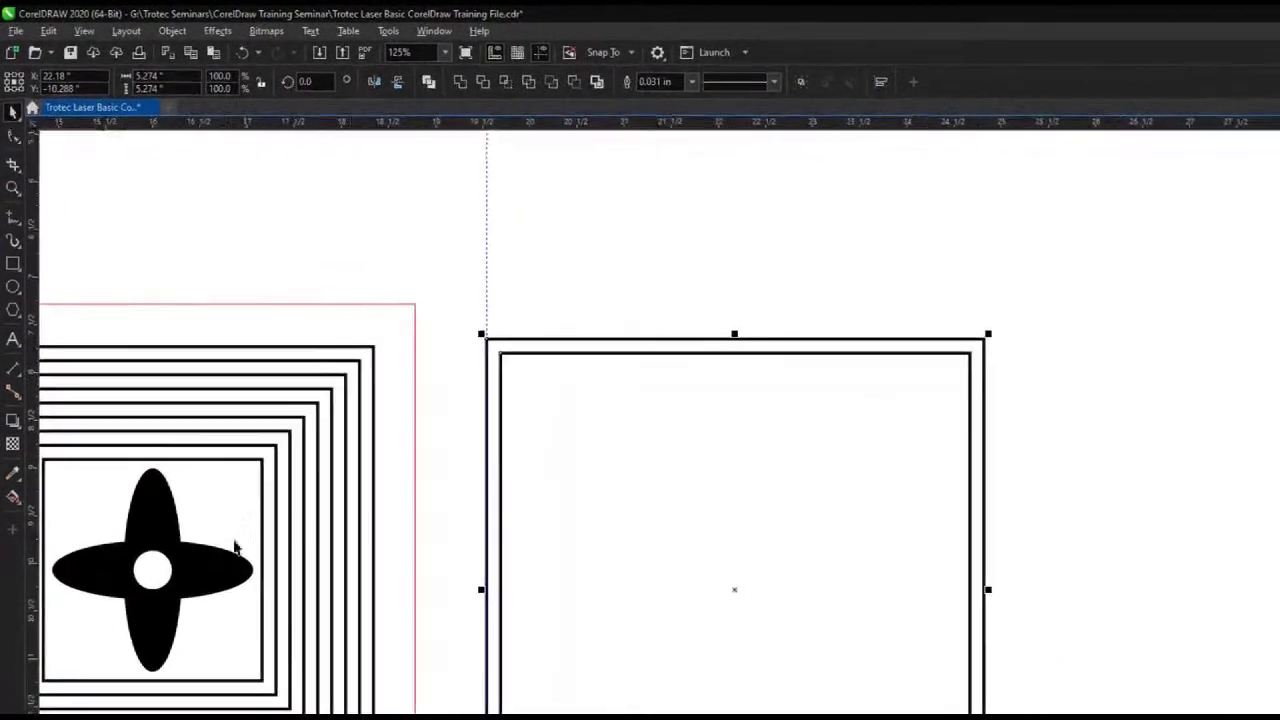
- Move the horizontal black ellipse out of the nested stack by its center and snap it to the center of the two squares
left_click(180, 573)
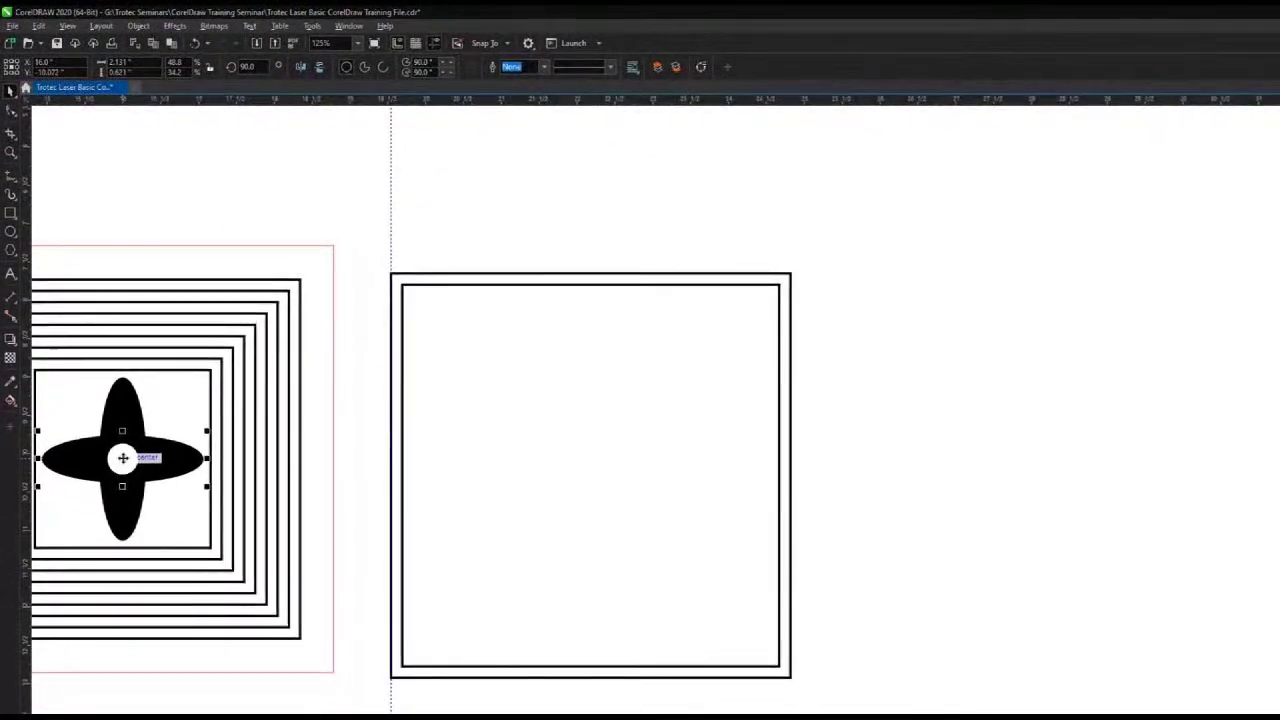
left_click_drag(122, 458, 590, 476)
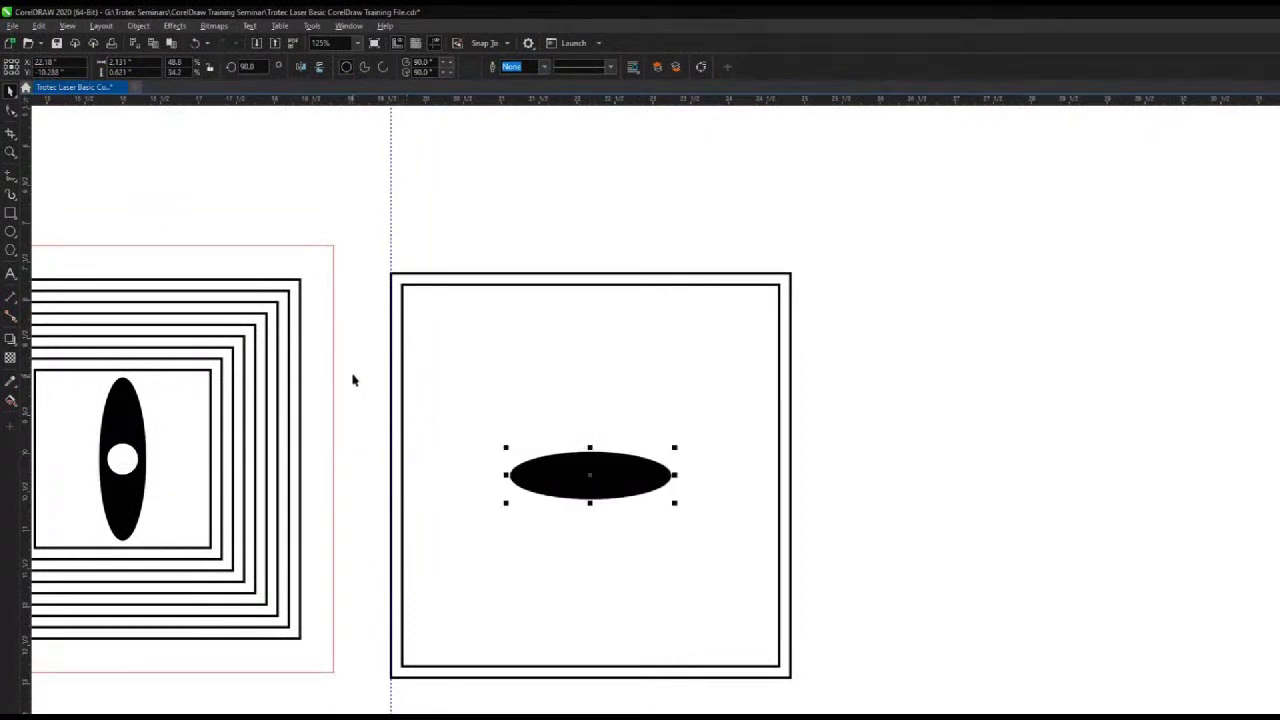
key("Escape")
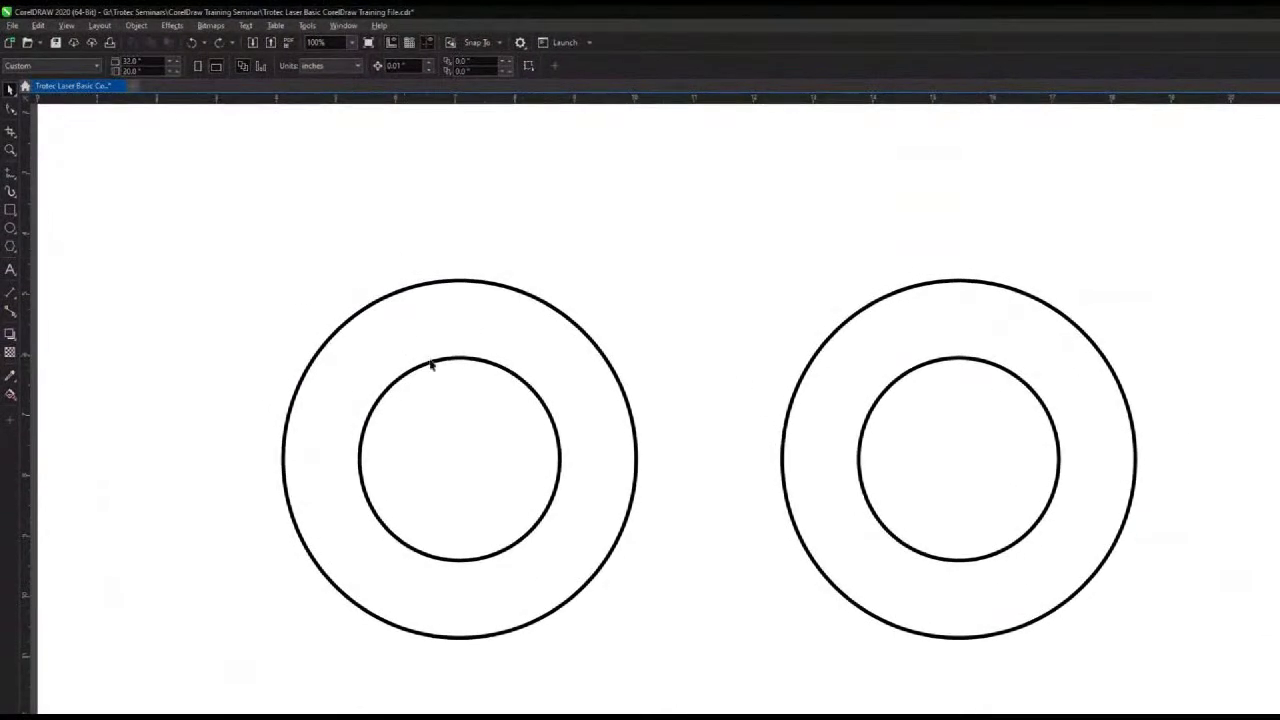
- Try moving the inner circle of the ring near the page's left edge up and away, and undo the move
left_click_drag(437, 366, 145, 282)
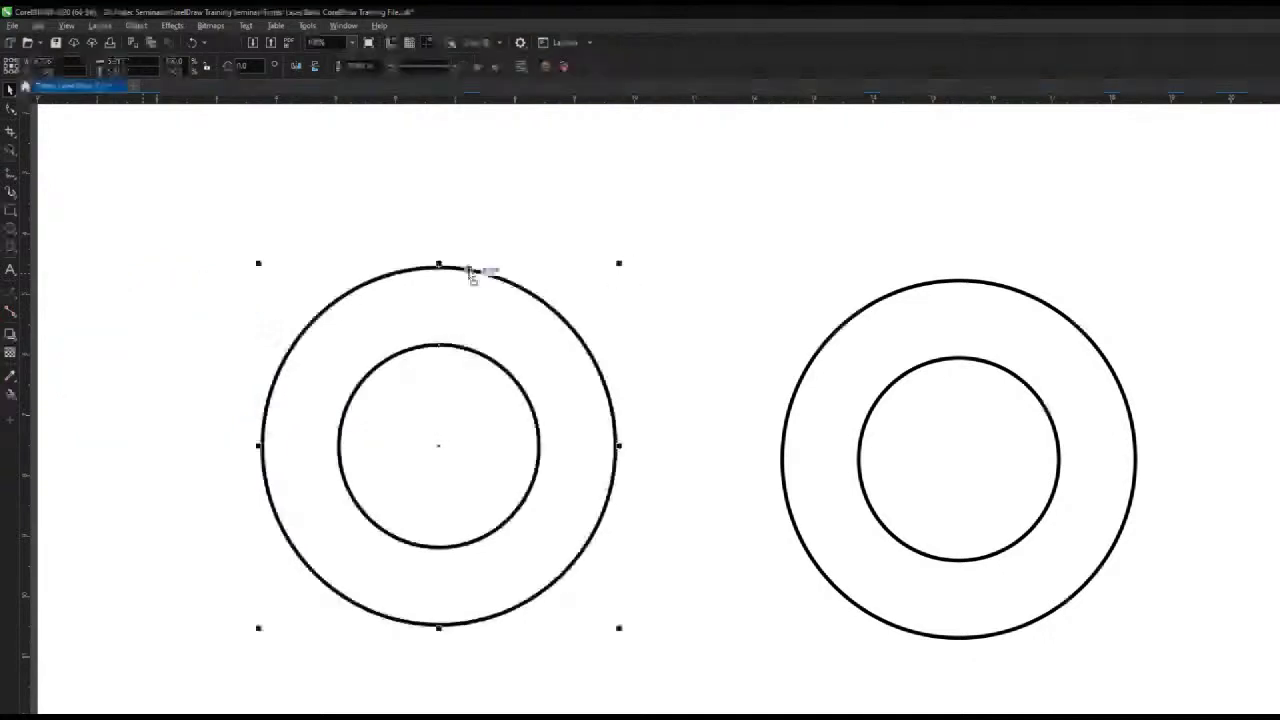
key("ctrl+z")
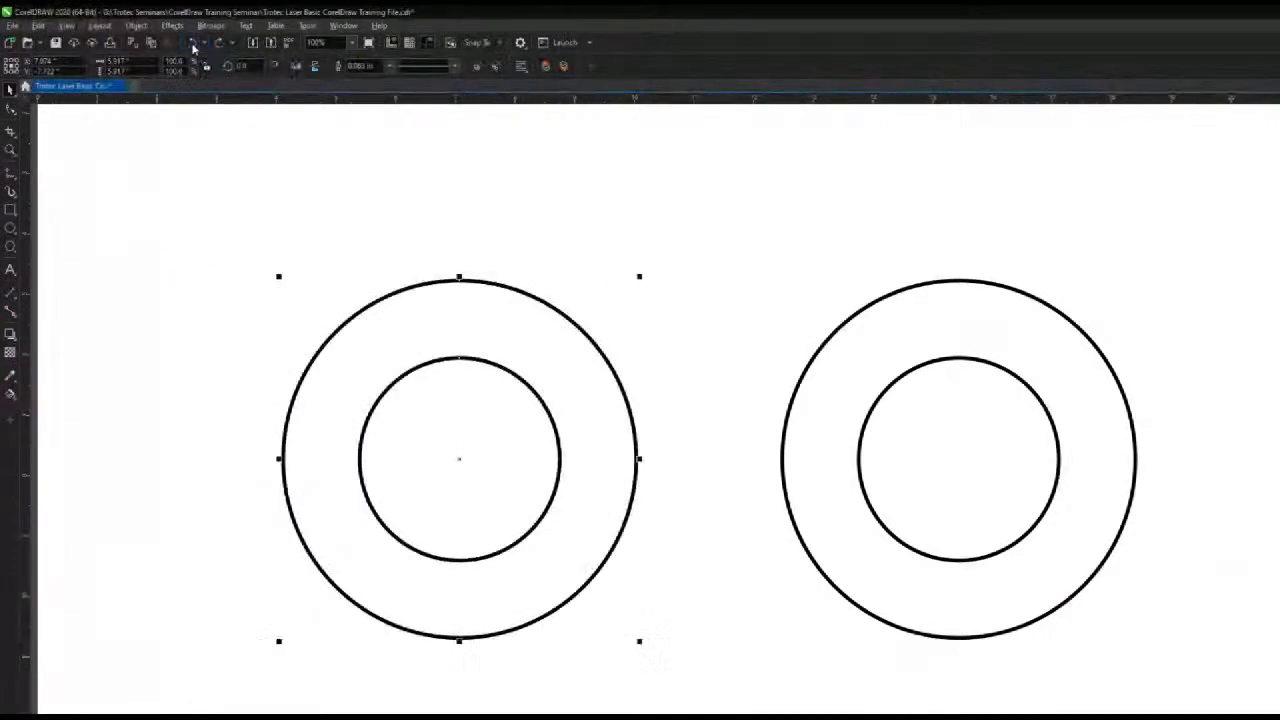
left_click(277, 363)
- Group the inner and outer circles of the left ring and move the group slightly down and to the left
left_click_drag(197, 183, 729, 712)
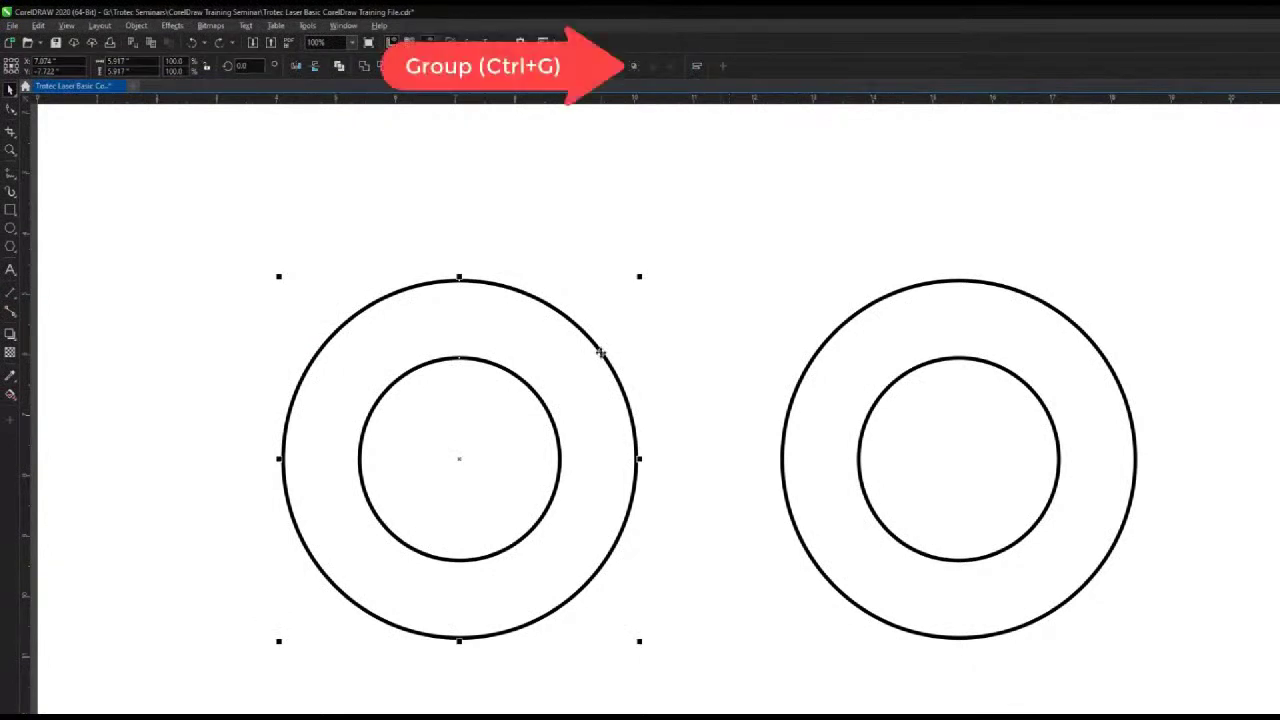
left_click(633, 67)
left_click_drag(470, 281, 457, 314)
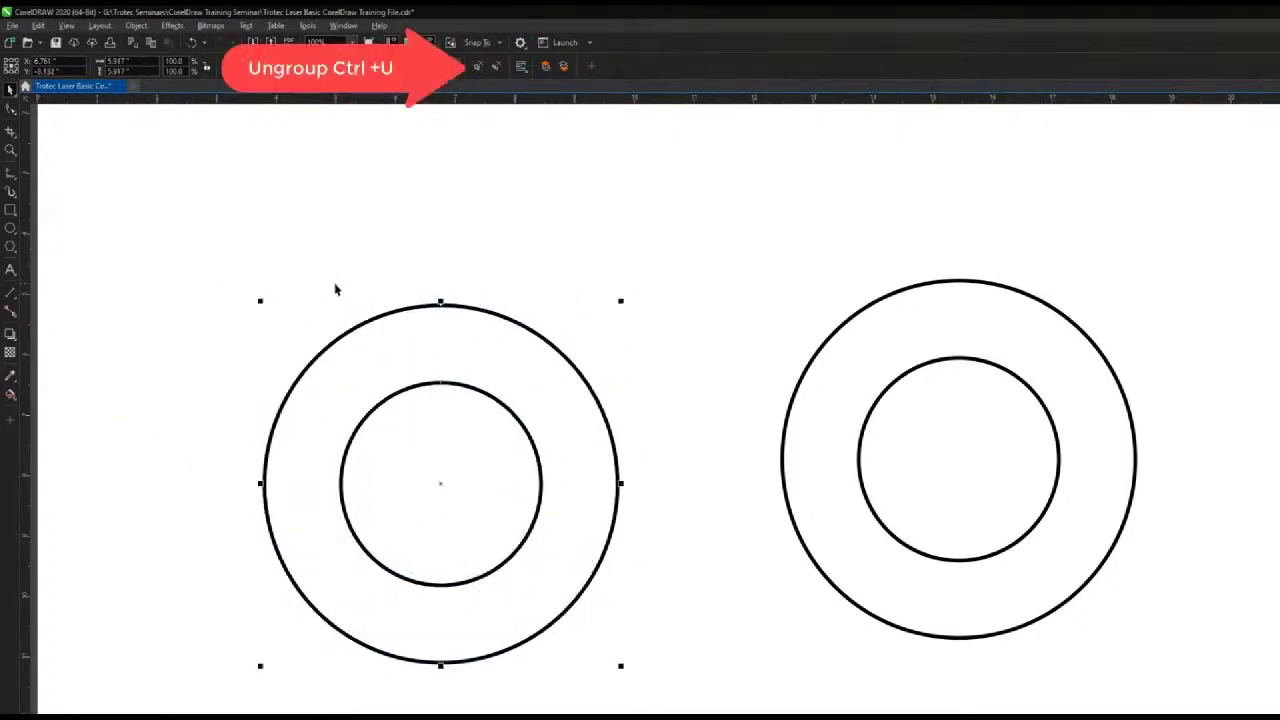
- Ungroup the left ring's two circles and group them again
left_click(475, 68)
left_click(395, 166)
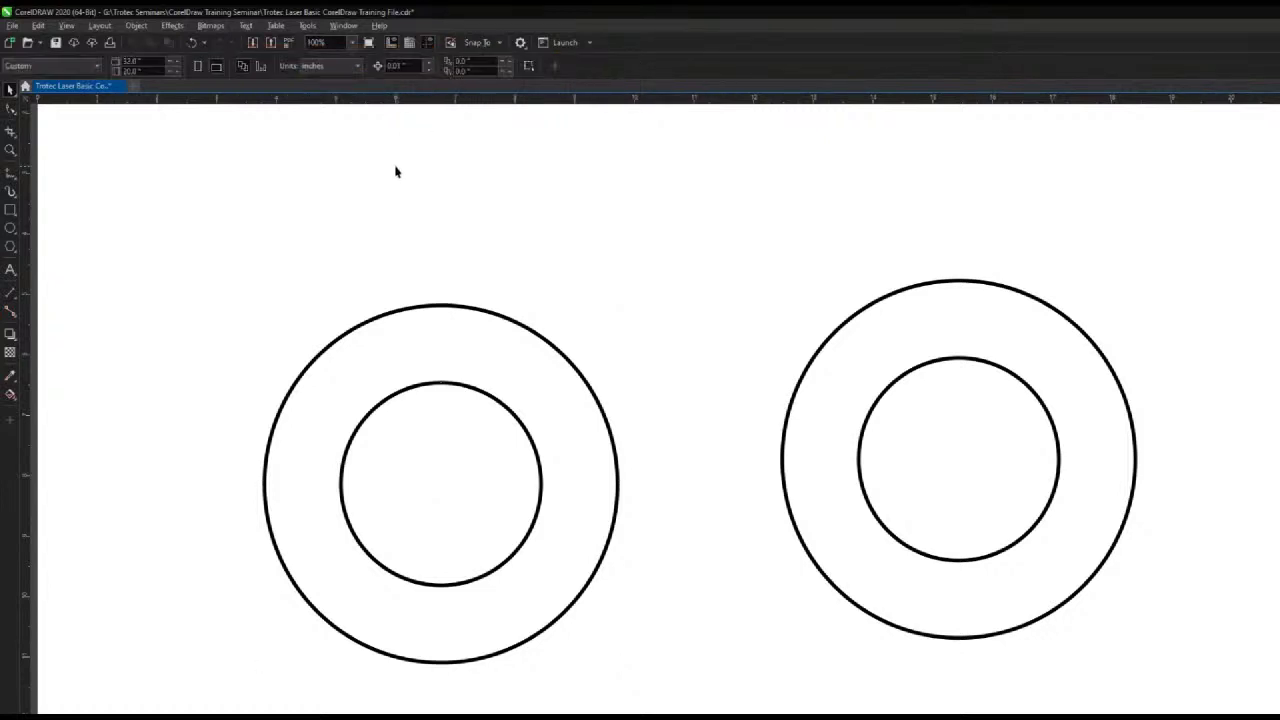
left_click_drag(162, 198, 1030, 712)
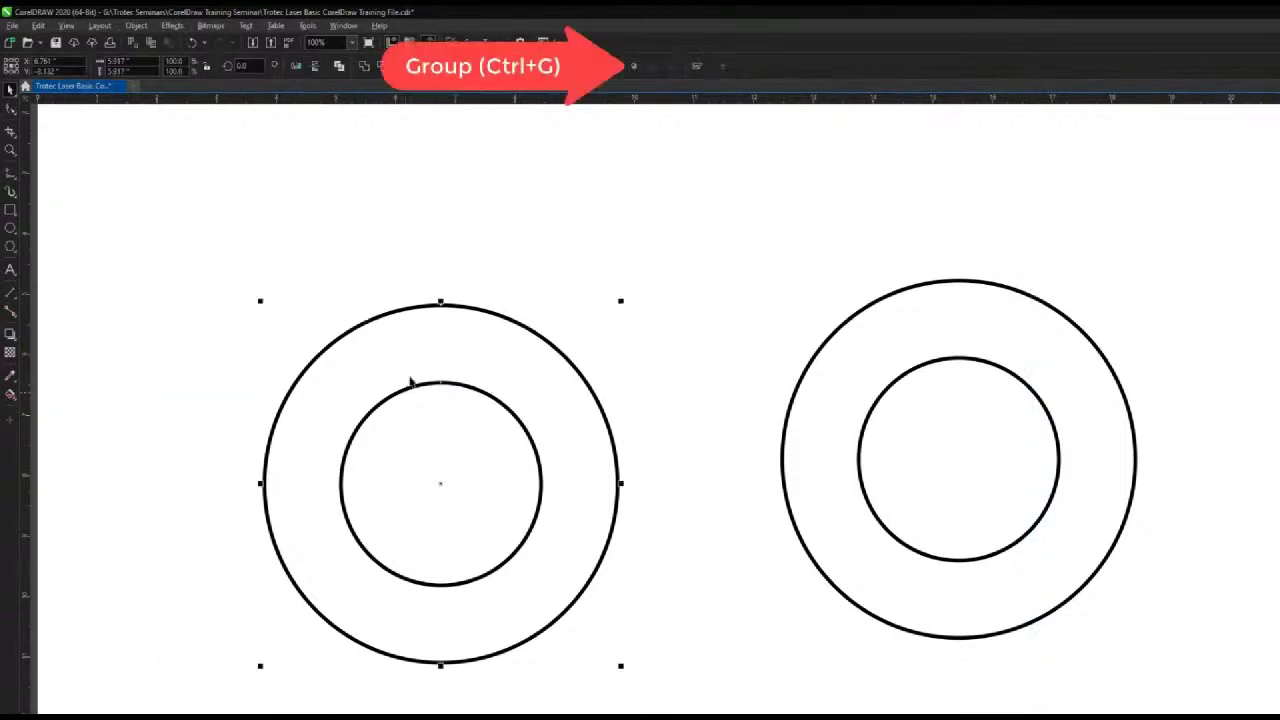
left_click(633, 67)
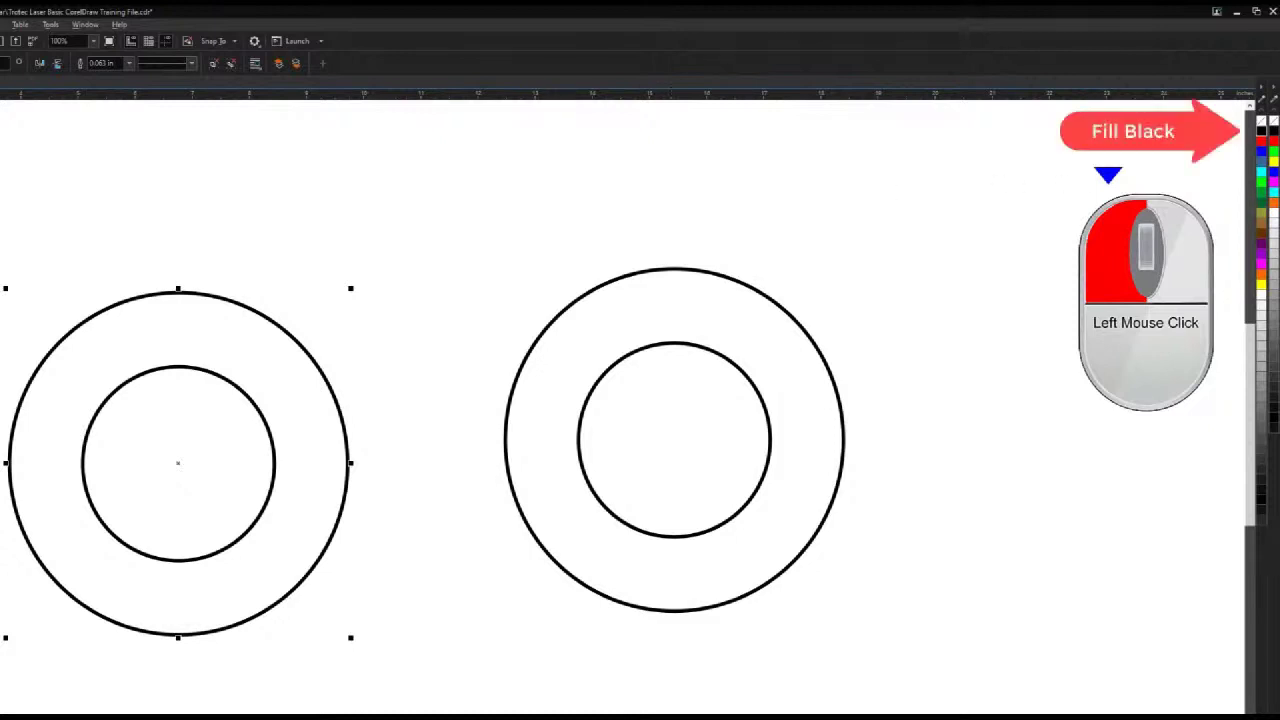
- Fill the grouped left circles with black and undo the fill
left_click(1262, 132)
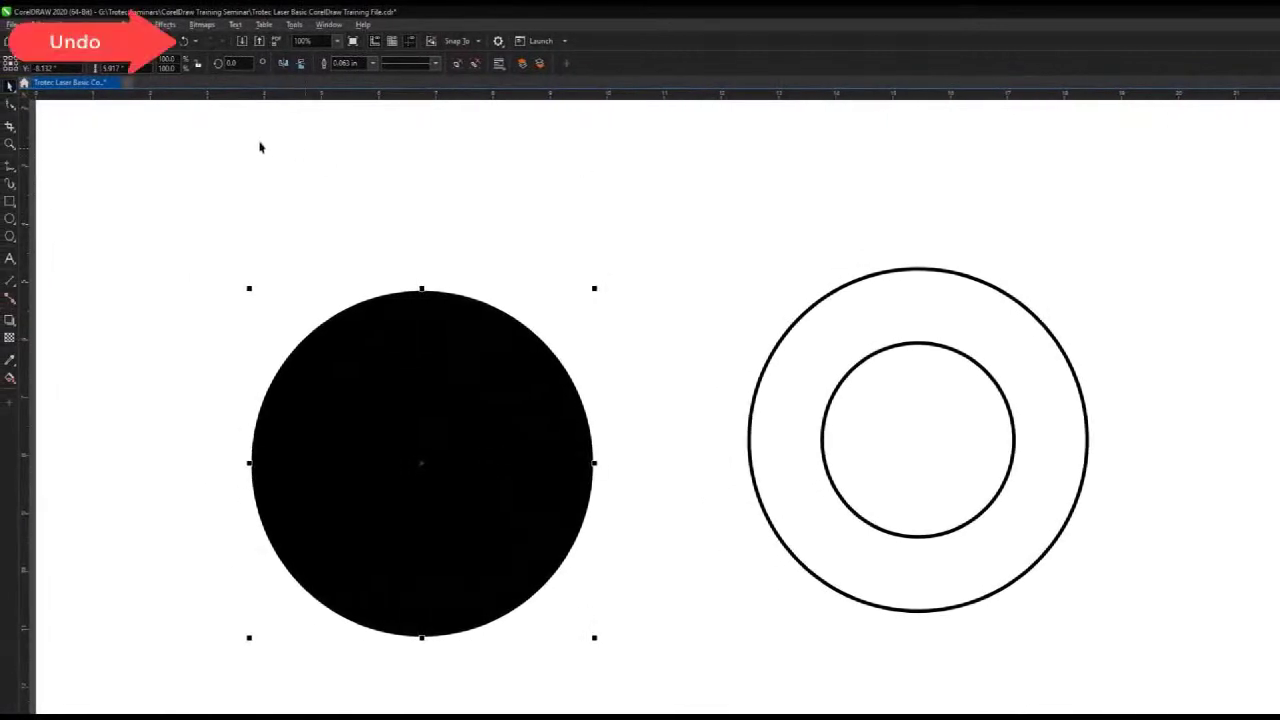
left_click(186, 42)
left_click(185, 293)
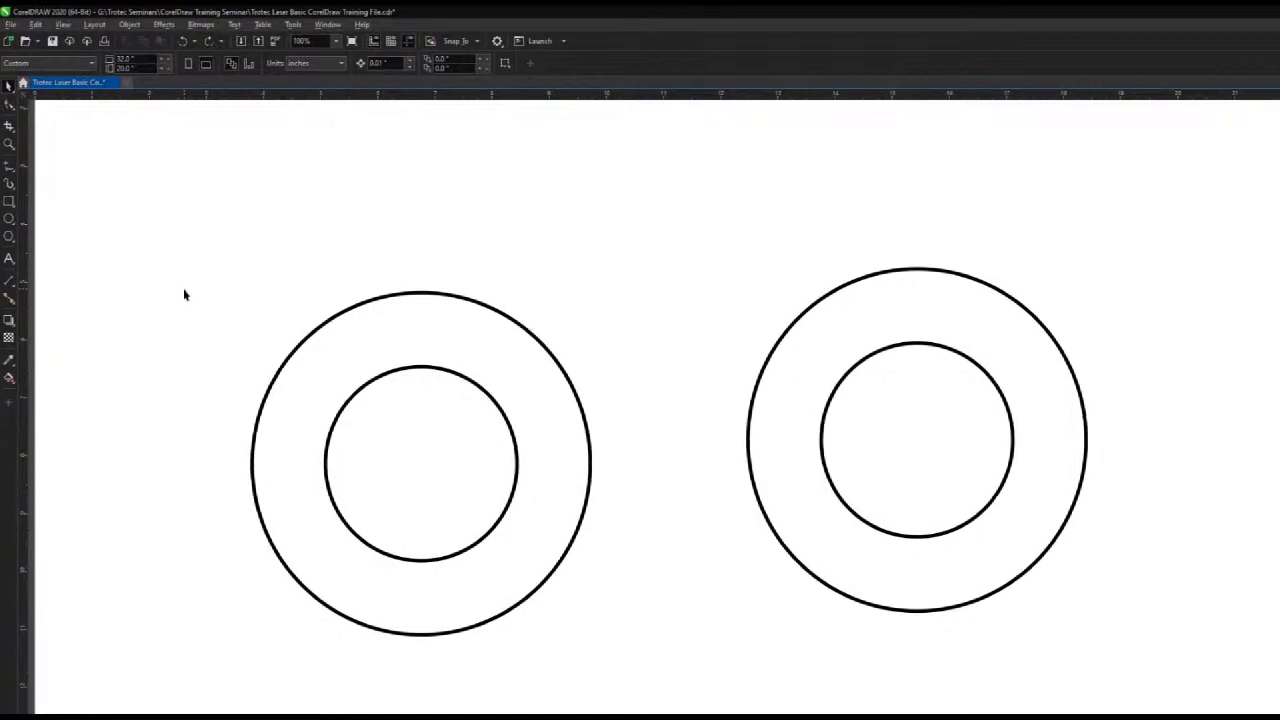
- Combine the right ring's inner and outer circles into a single object and fill it with black
left_click_drag(629, 228, 1107, 660)
left_click_drag(1025, 659, 1025, 659)
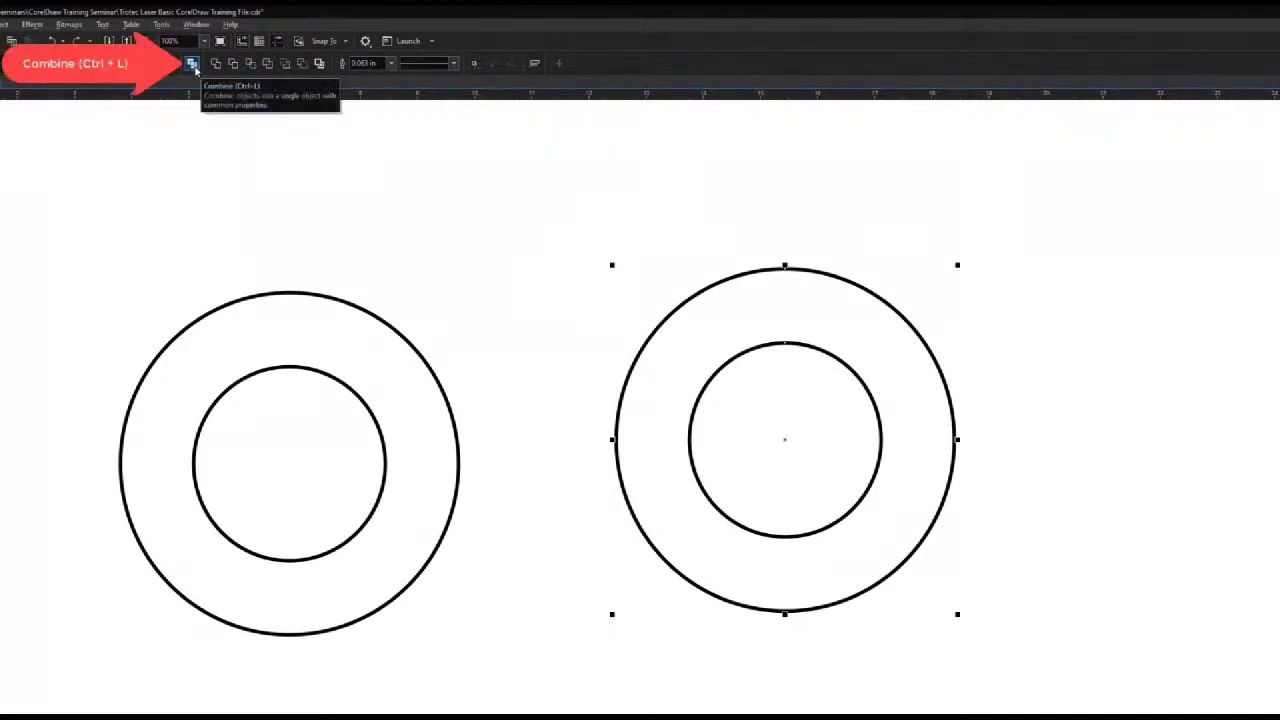
left_click(193, 65)
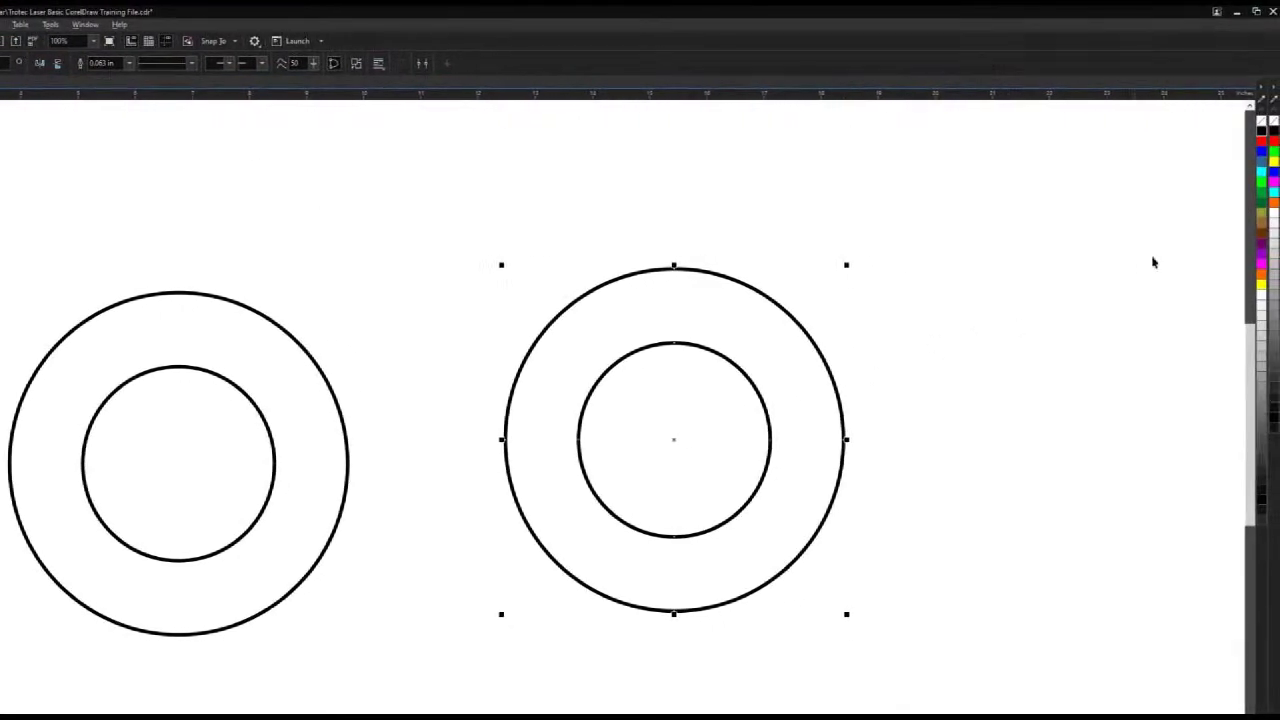
left_click(1262, 132)
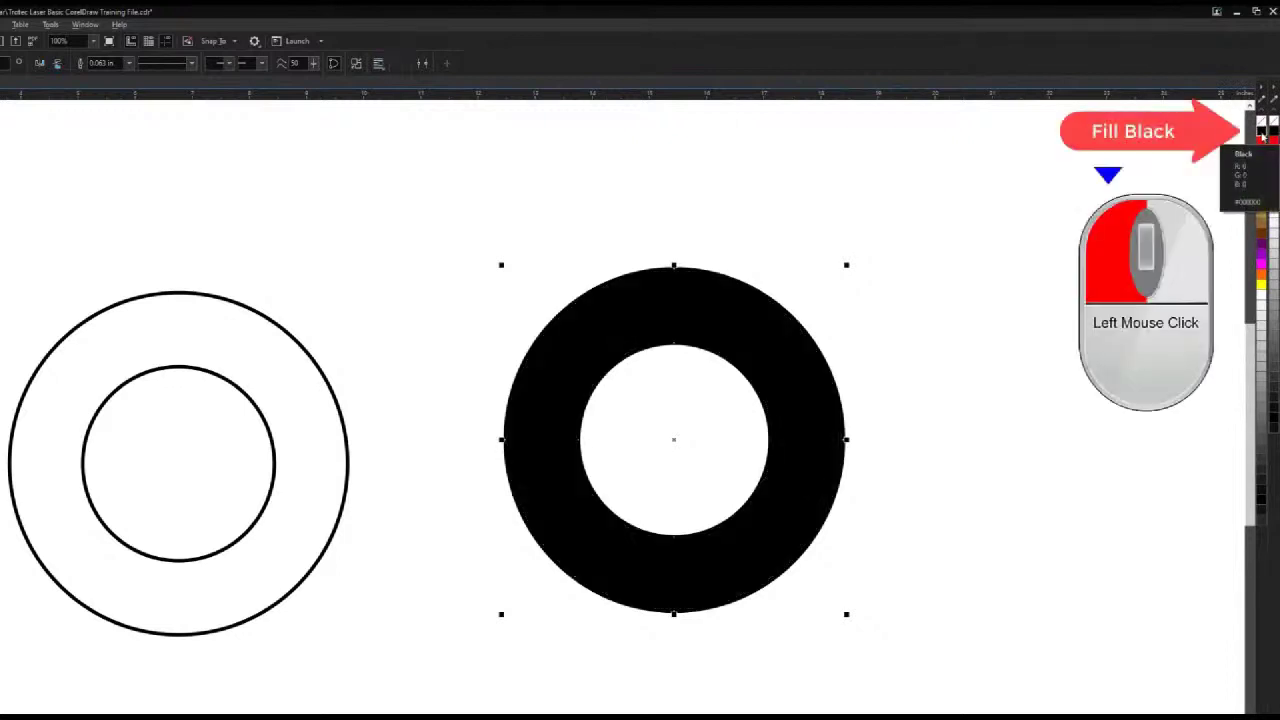
- Move the combined black ring slightly up and to the right and remove its fill
left_click(777, 226)
left_click_drag(677, 316, 697, 299)
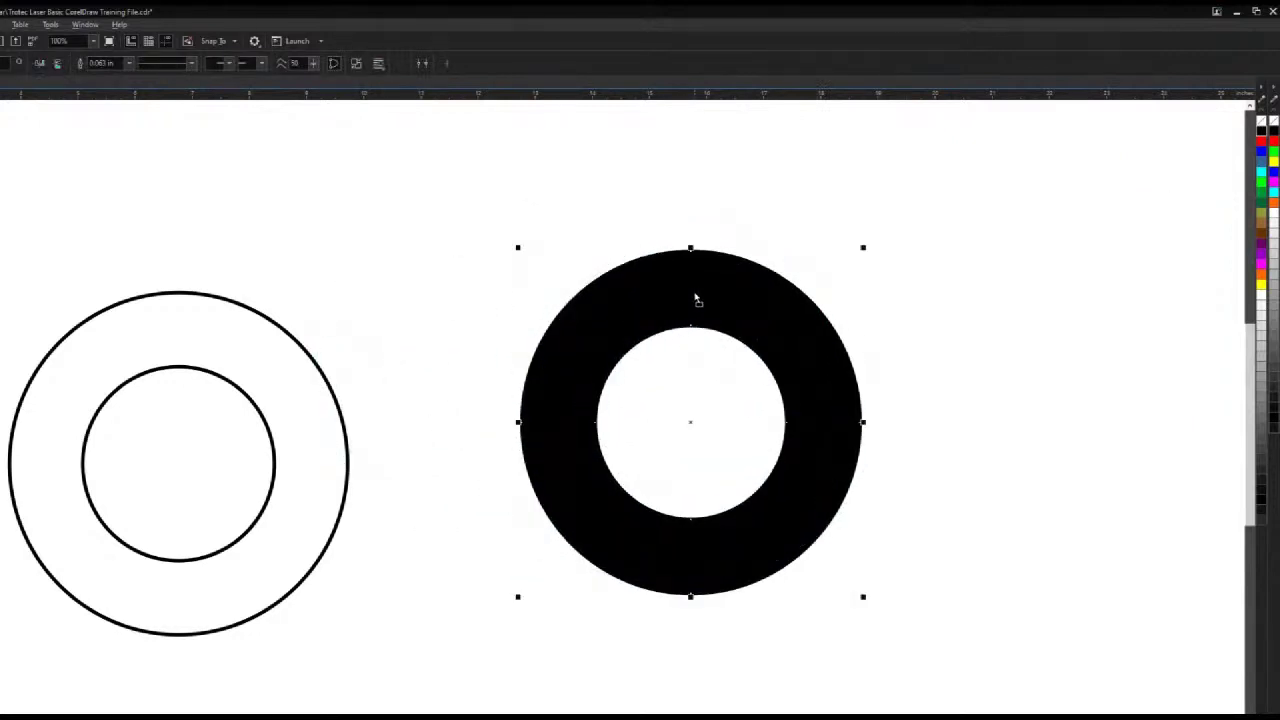
left_click(492, 268)
left_click(631, 323)
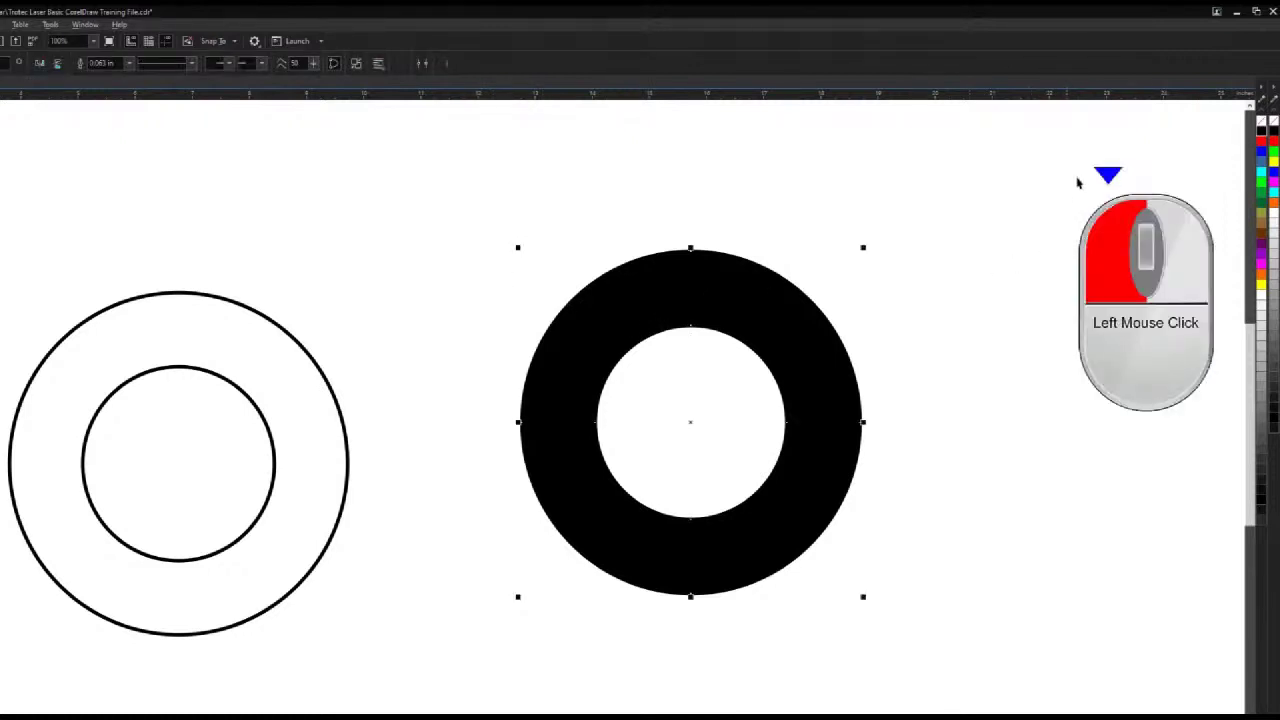
left_click(1259, 123)
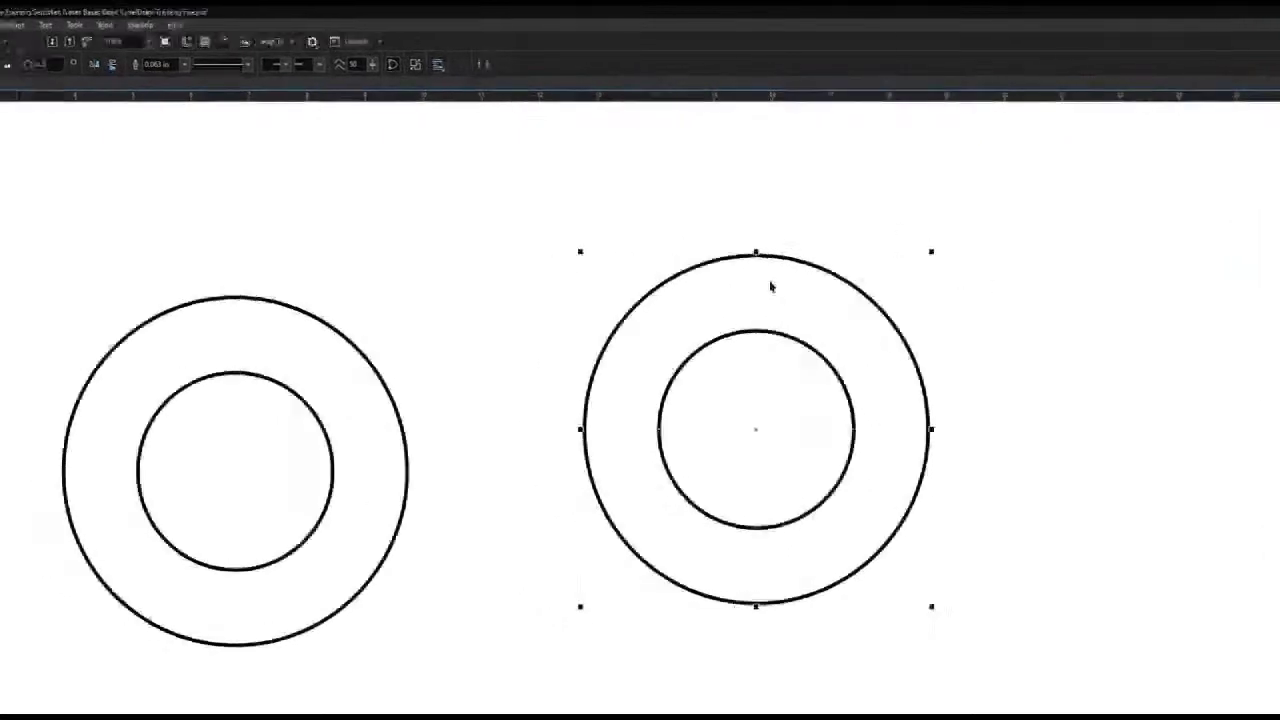
- Break the right combined ring apart into separate inner and outer circles
left_click(140, 26)
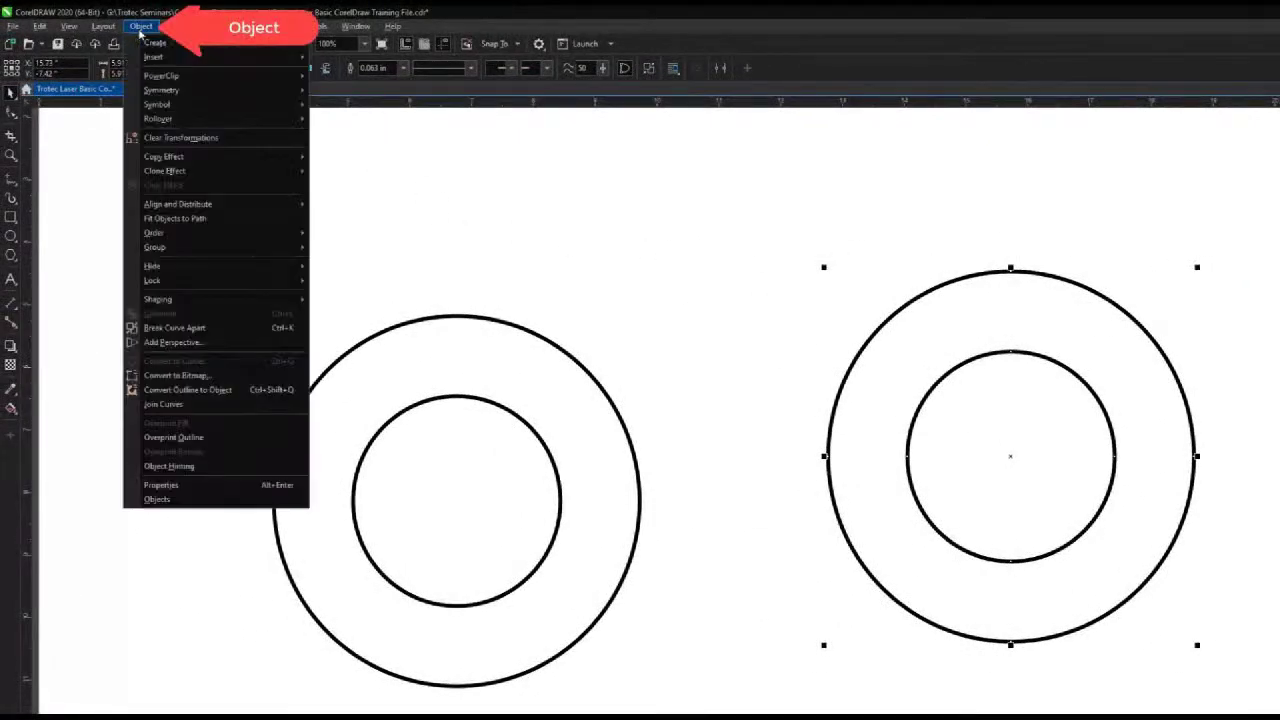
left_click(208, 328)
left_click(779, 292)
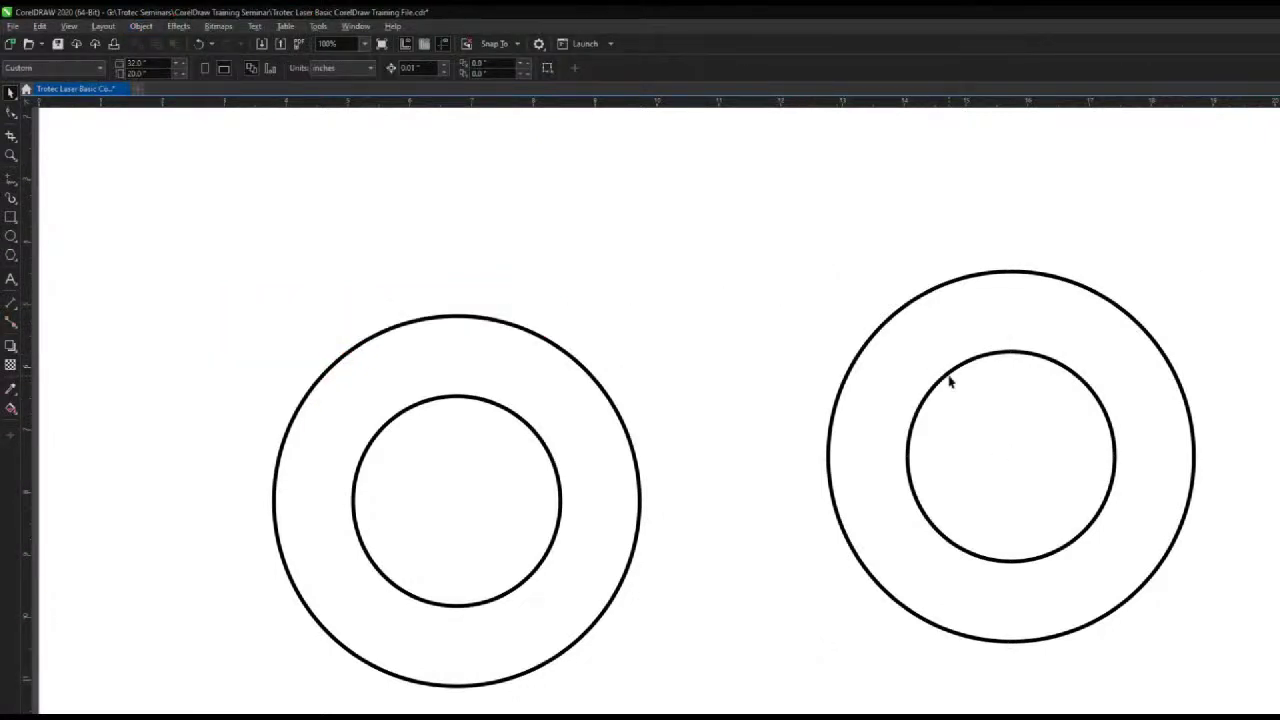
- Move the right ring's inner circle out to the upper left, between the two rings, and undo the move
left_click_drag(945, 373, 641, 241)
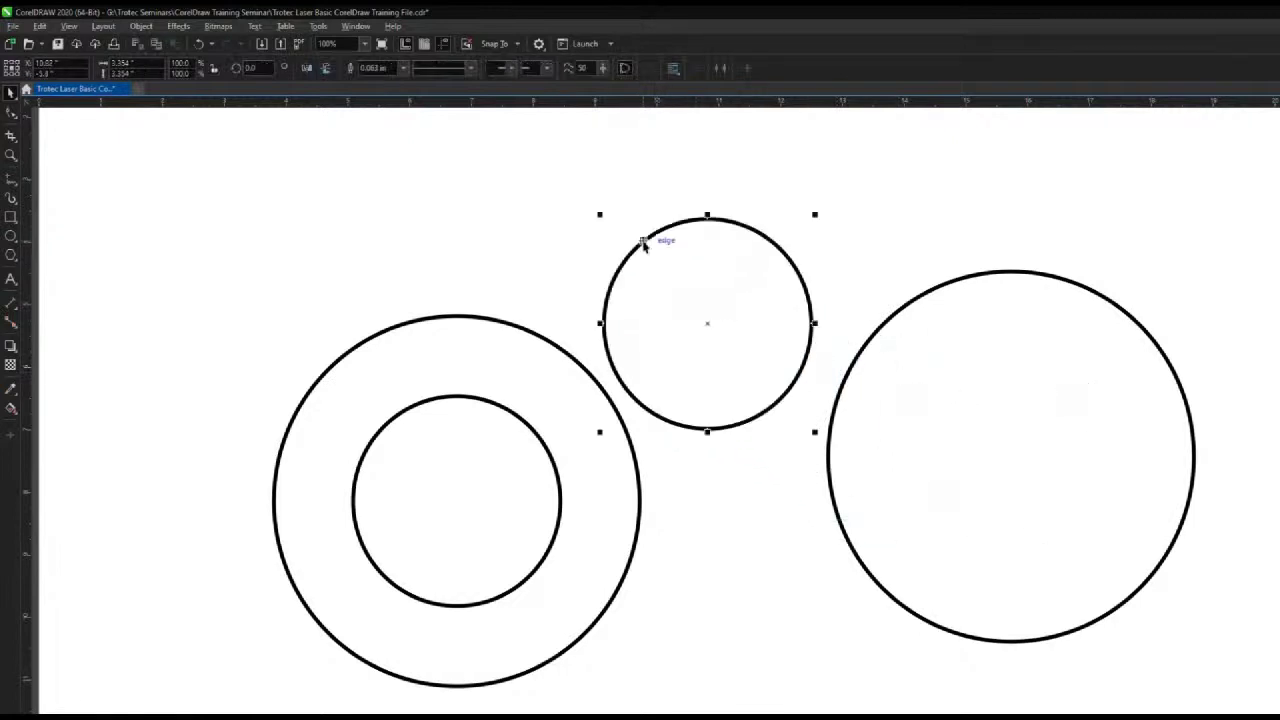
left_click(200, 45)
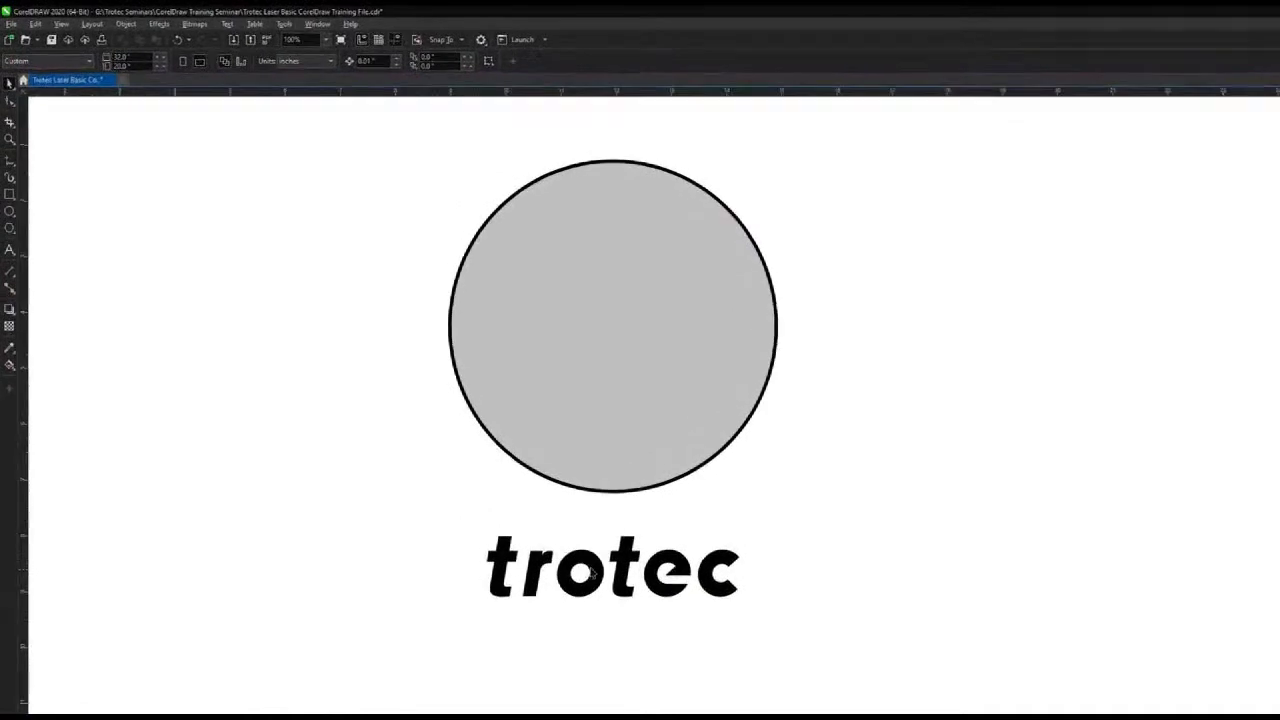
- Move the trotec lettering to the center of the gray circle and bring it to the front of the layer
left_click(589, 547)
left_click_drag(634, 585, 633, 340)
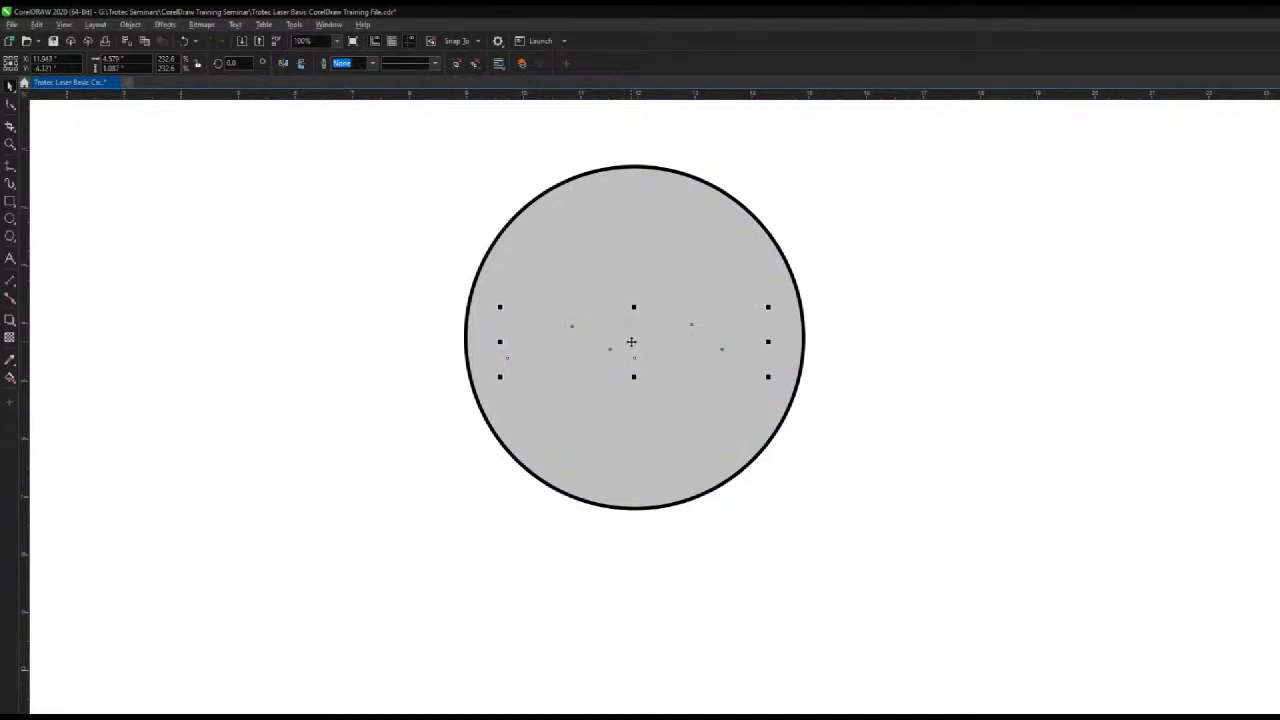
left_click(409, 320)
left_click_drag(374, 260, 883, 451)
key("shift+Page_Up")
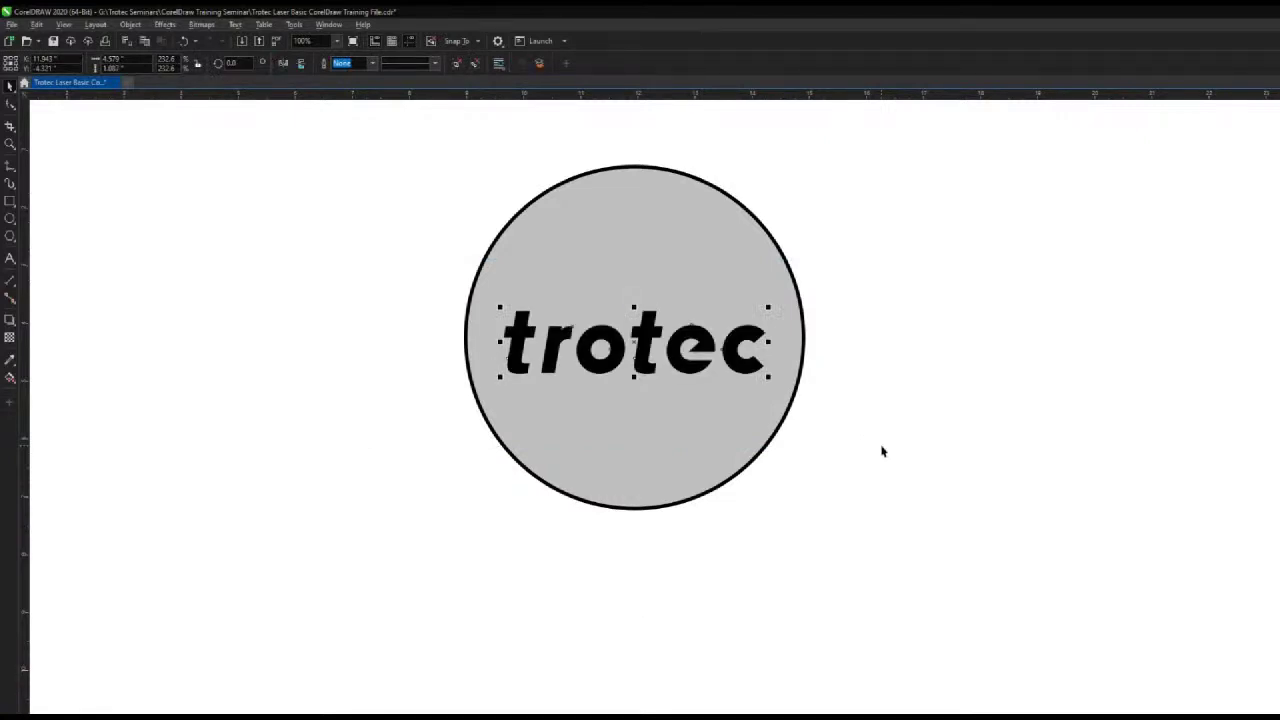
left_click(882, 451)
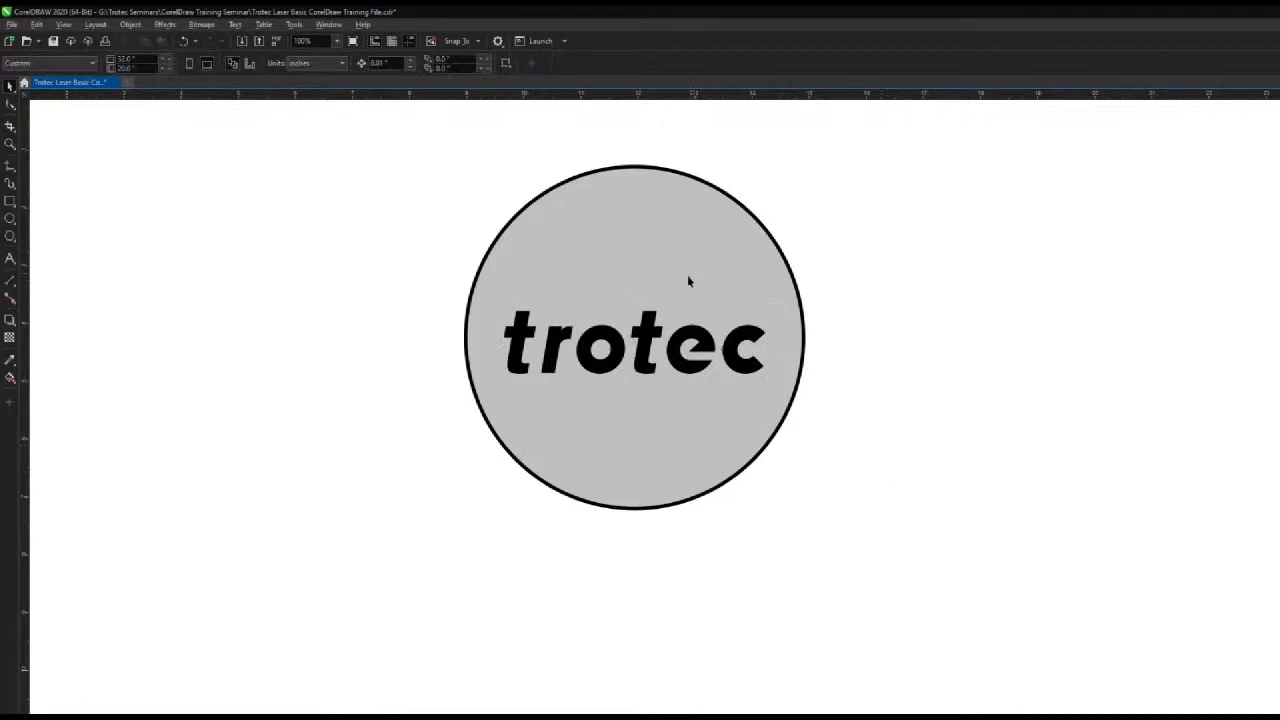
- Bring the gray circle to the front of the layer and send it to the back of the layer again
left_click(658, 241)
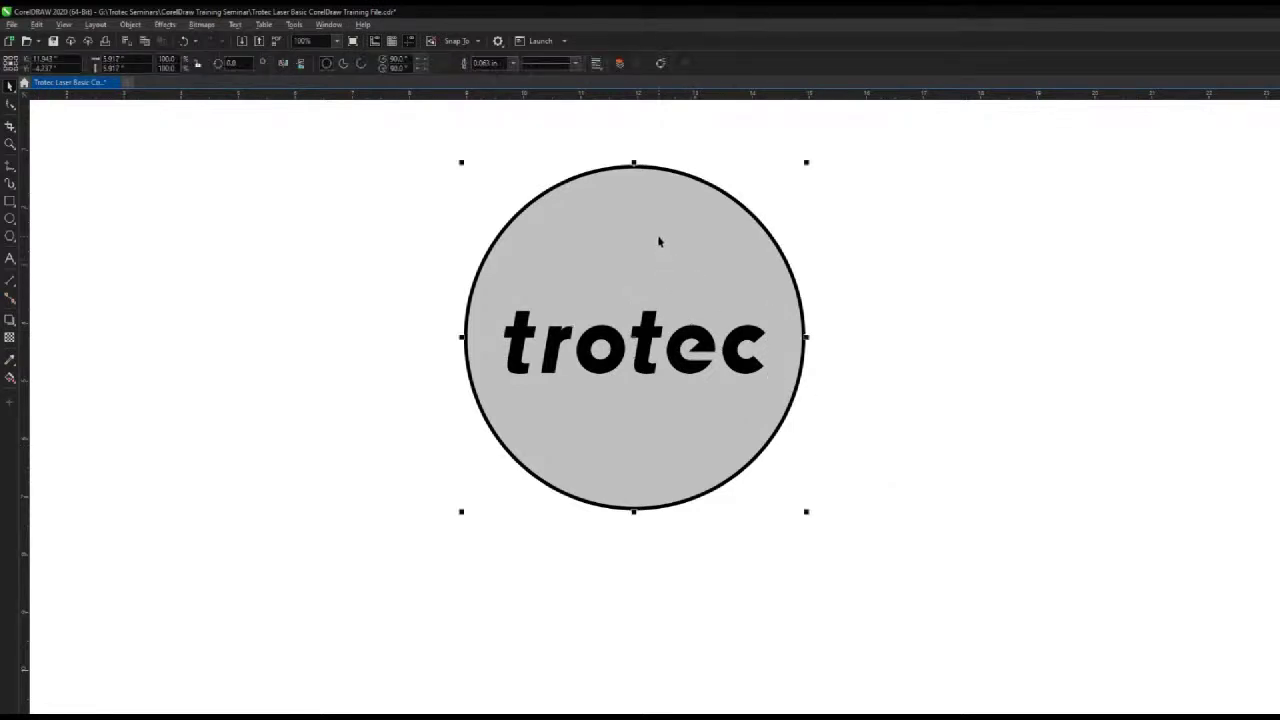
key("shift+Page_Up")
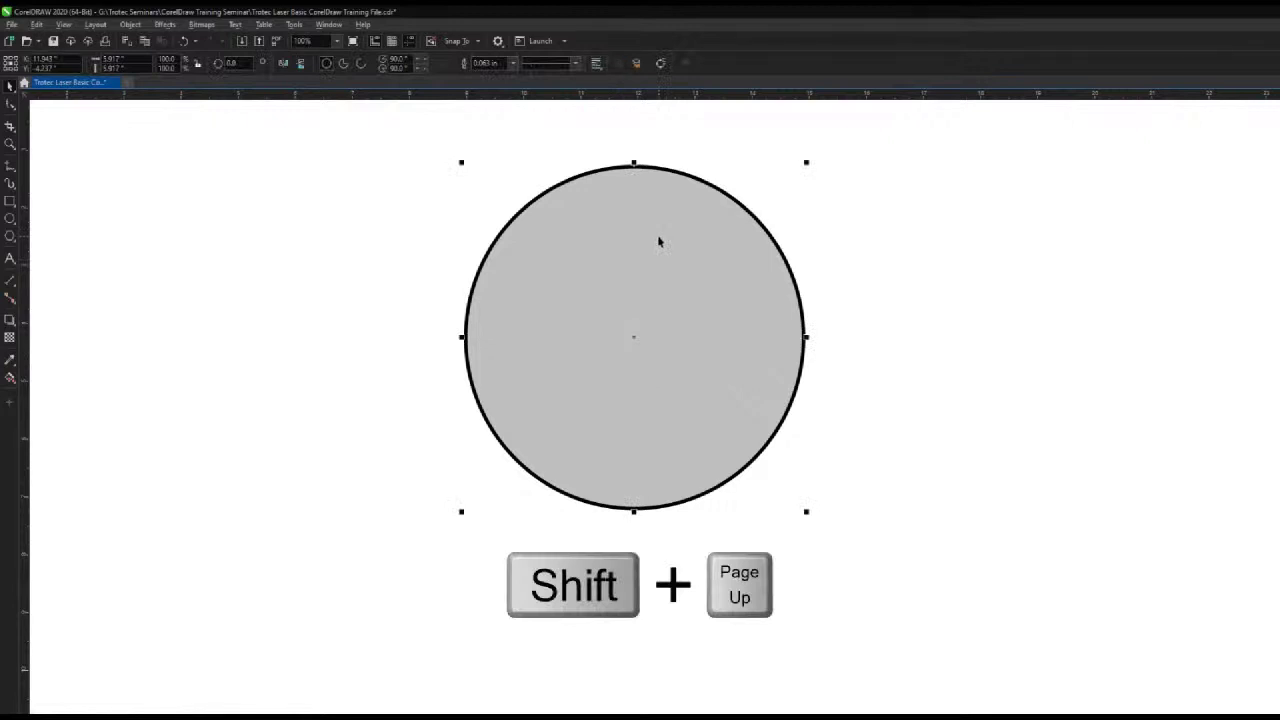
key("shift+Page_Down")
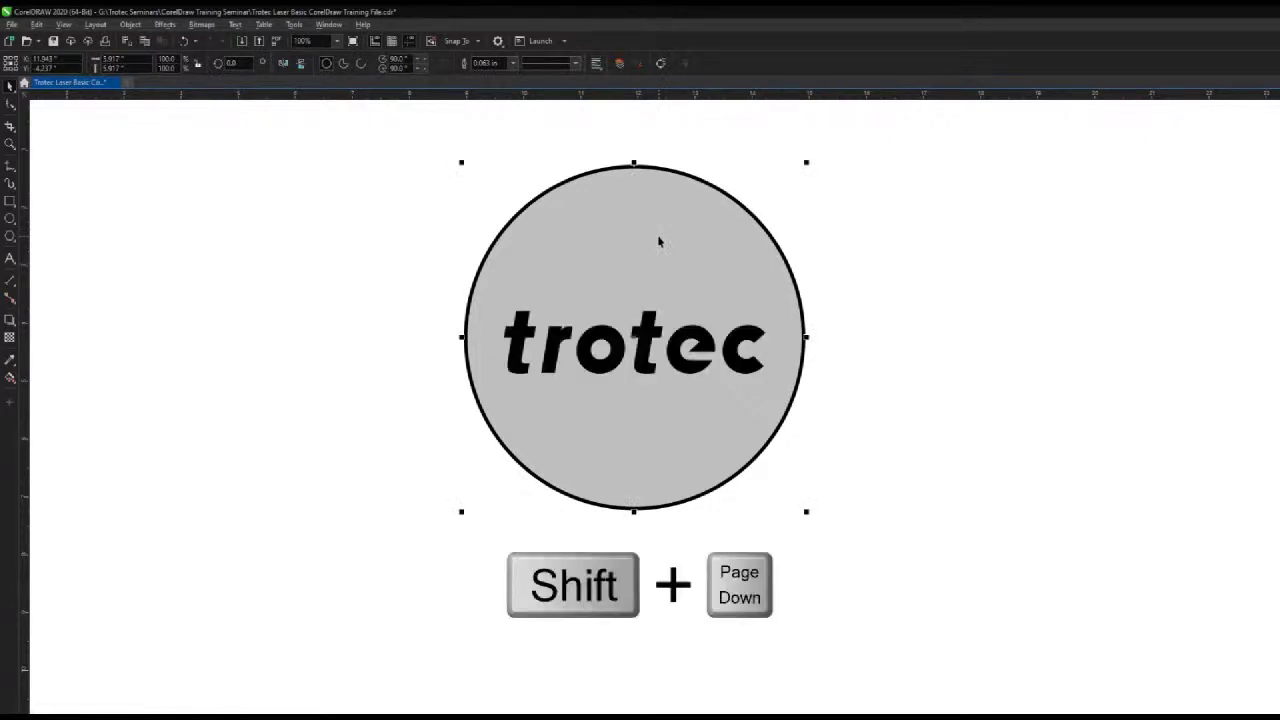
left_click(395, 262)
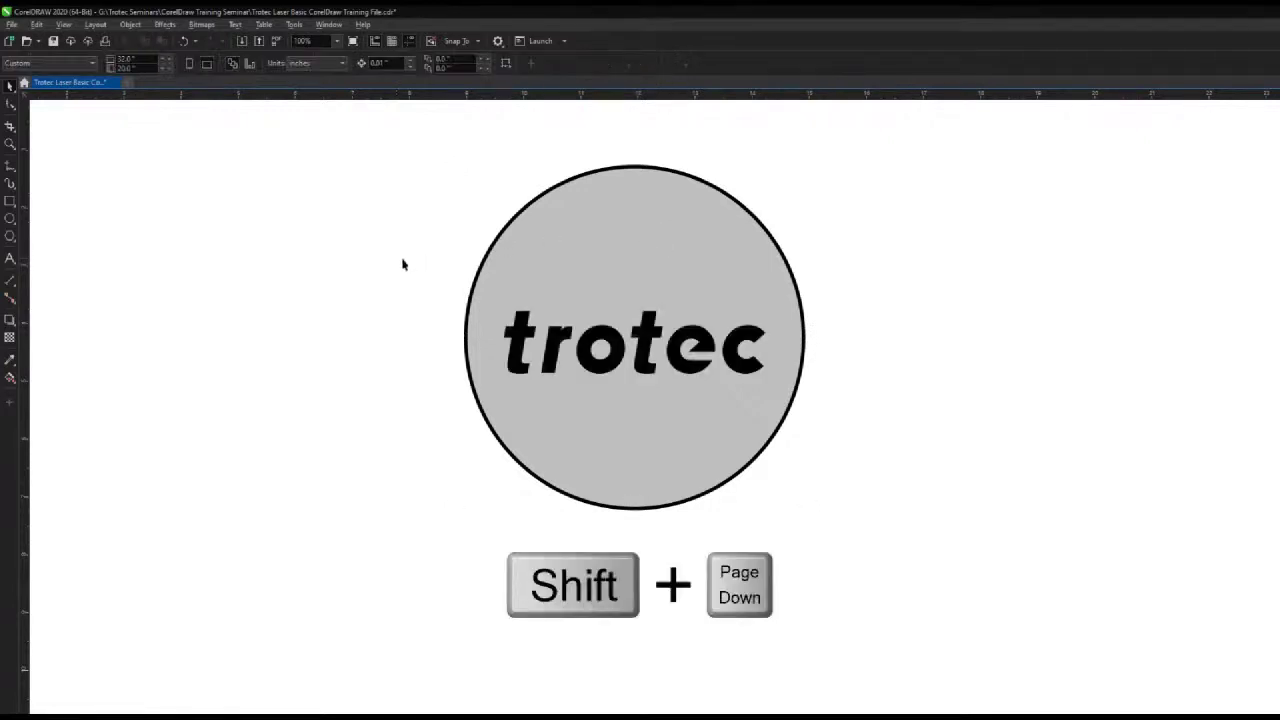
- Look up the Order commands available for the trotec lettering
left_click(514, 338)
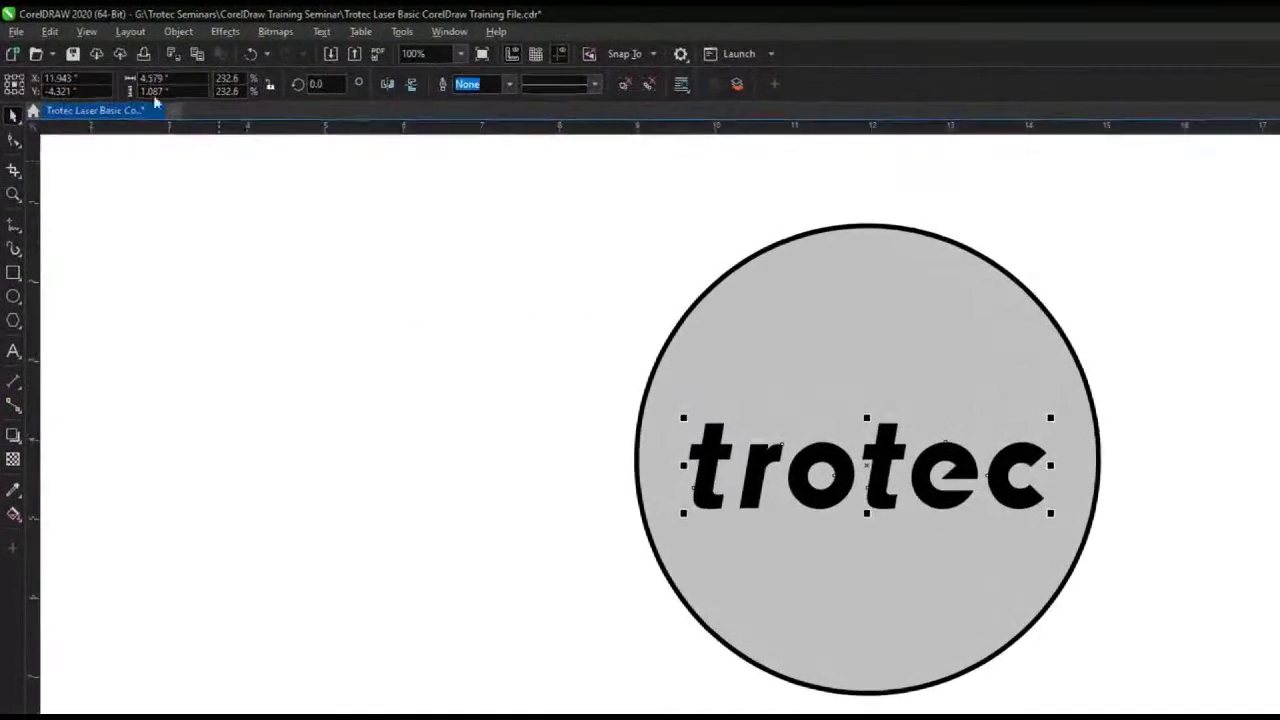
left_click(170, 31)
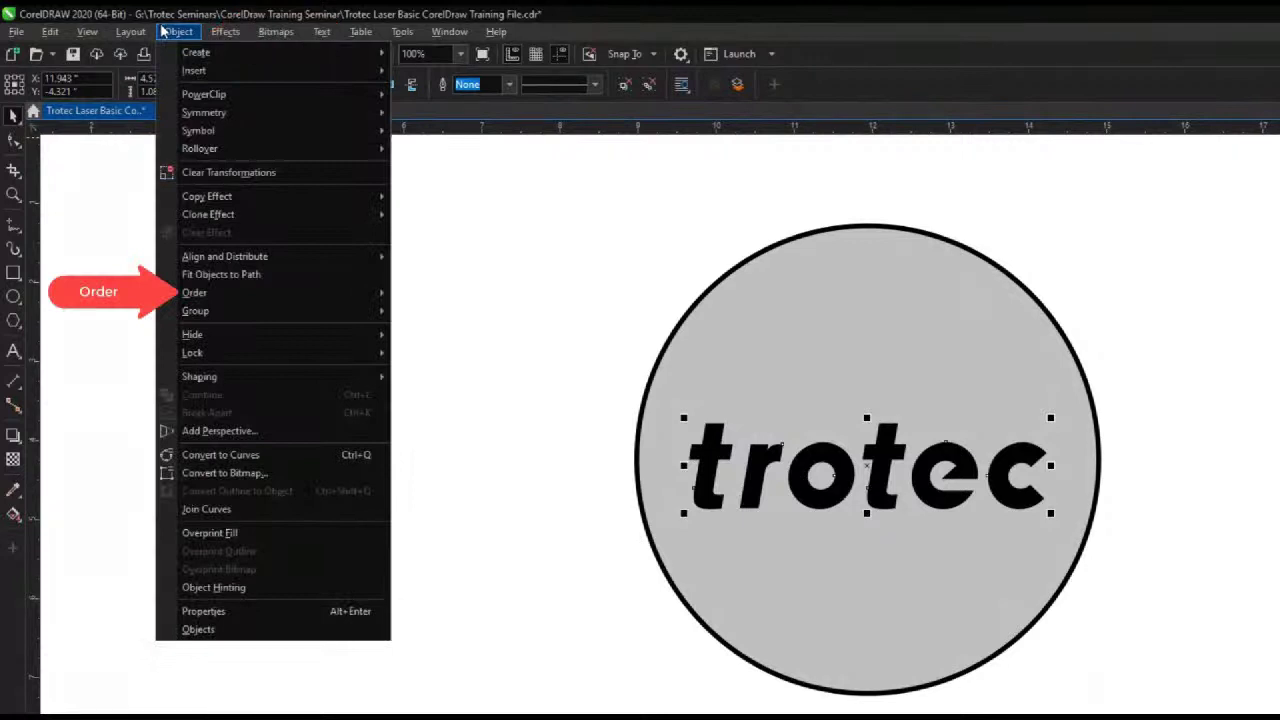
mouse_move(250, 304)
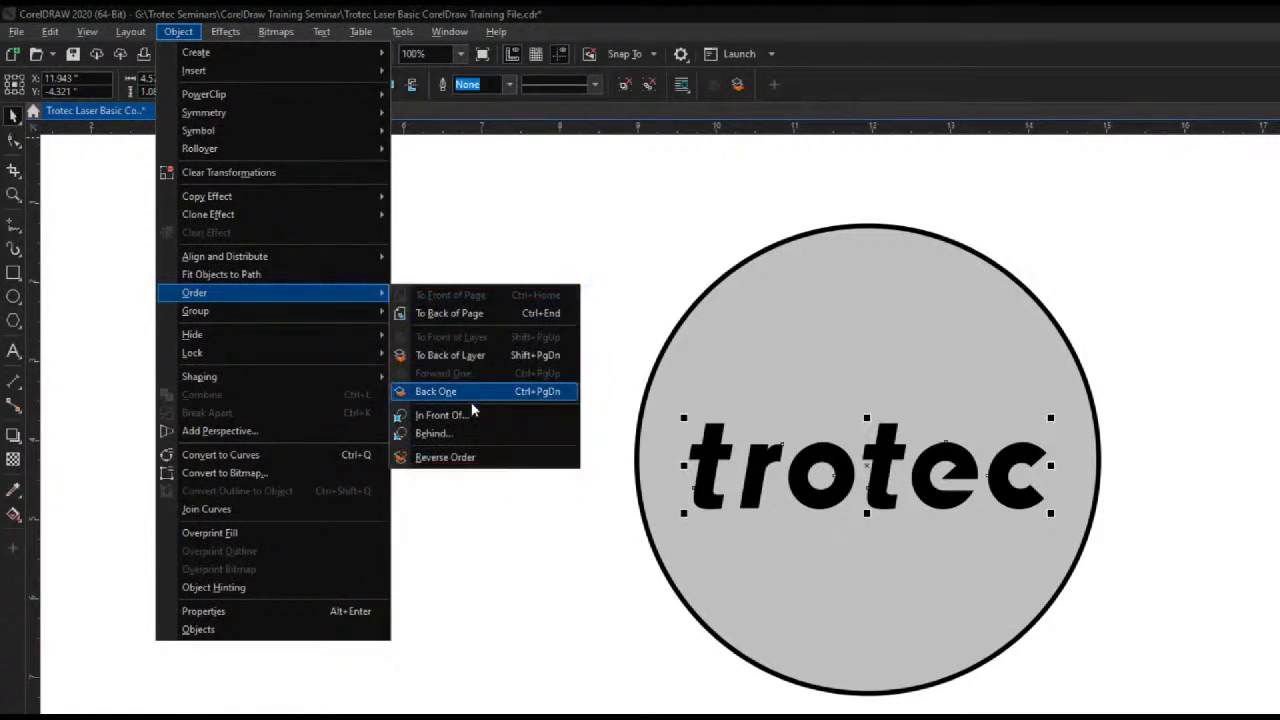
left_click(597, 395)
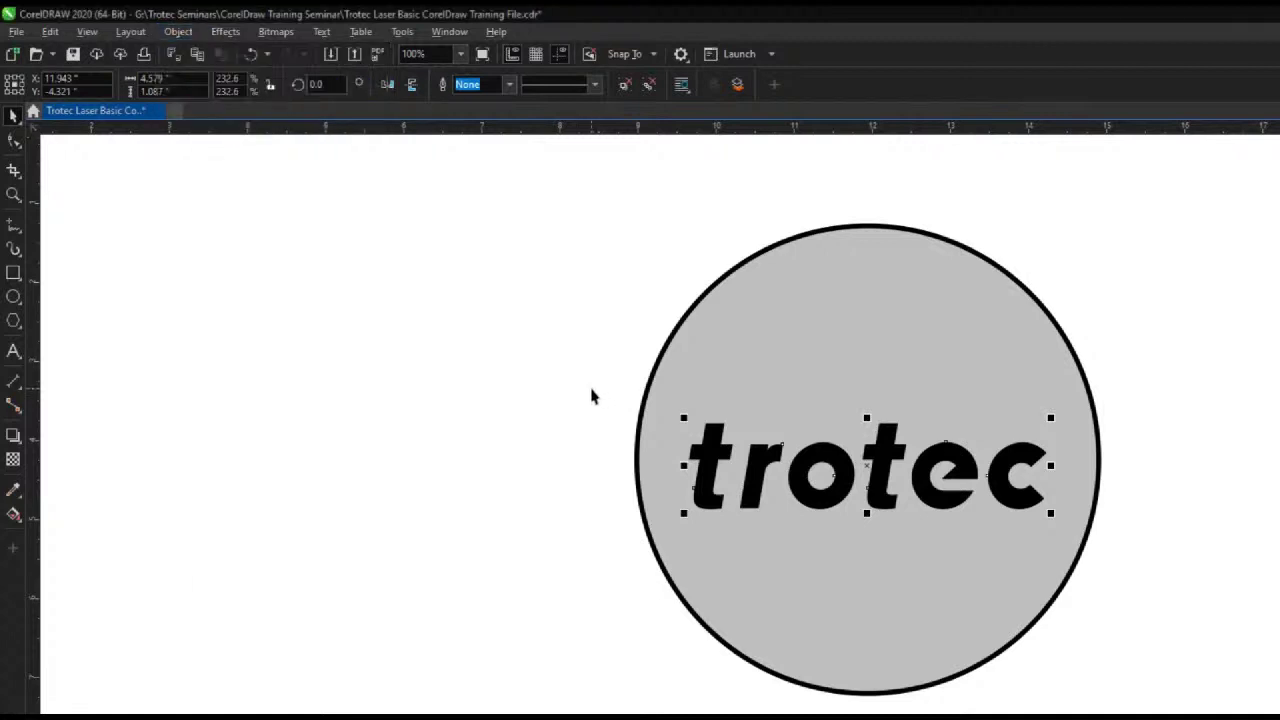
left_click(591, 395)
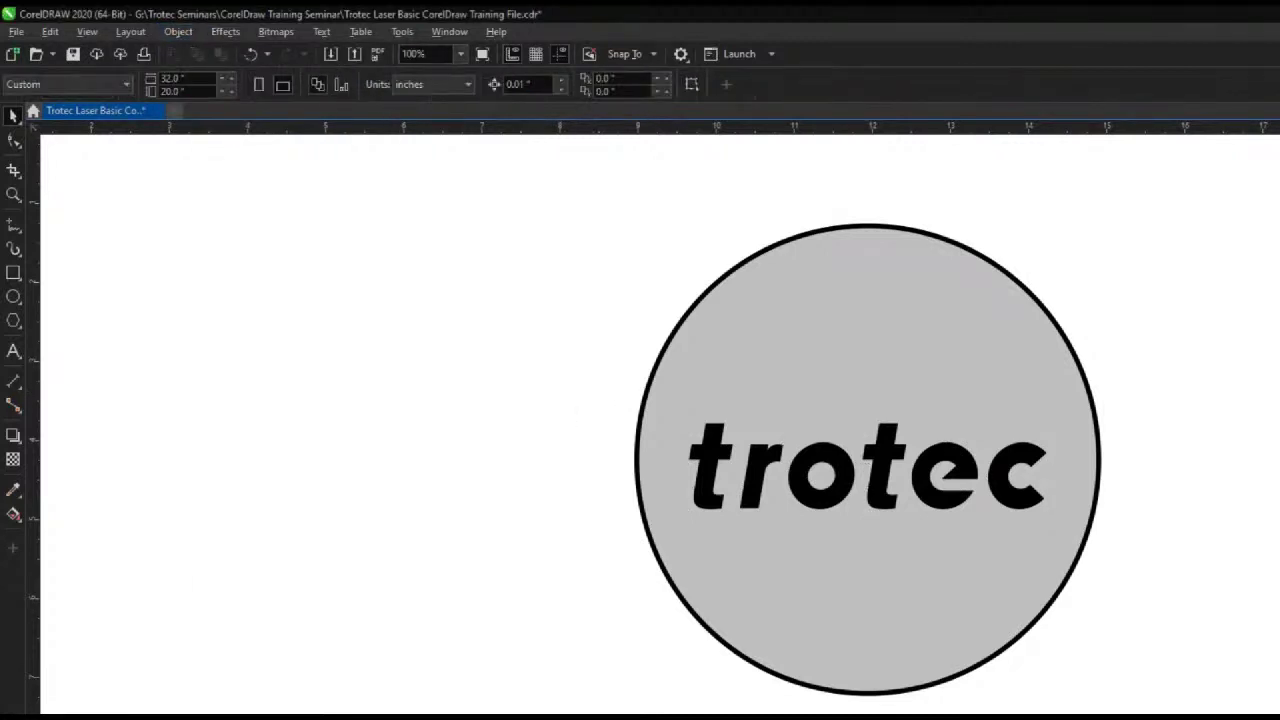
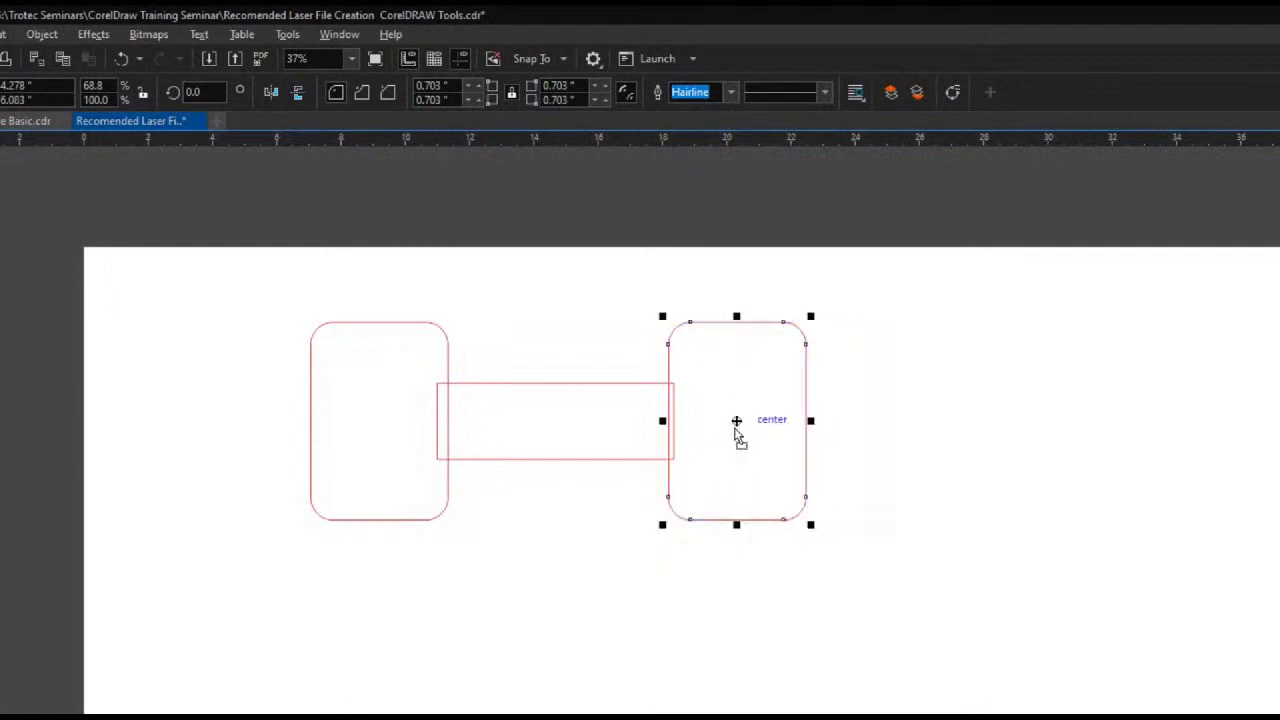
- Weld the two rounded rectangles and the rectangle connecting them into one continuous outline
left_click(220, 343)
left_click_drag(228, 290, 898, 606)
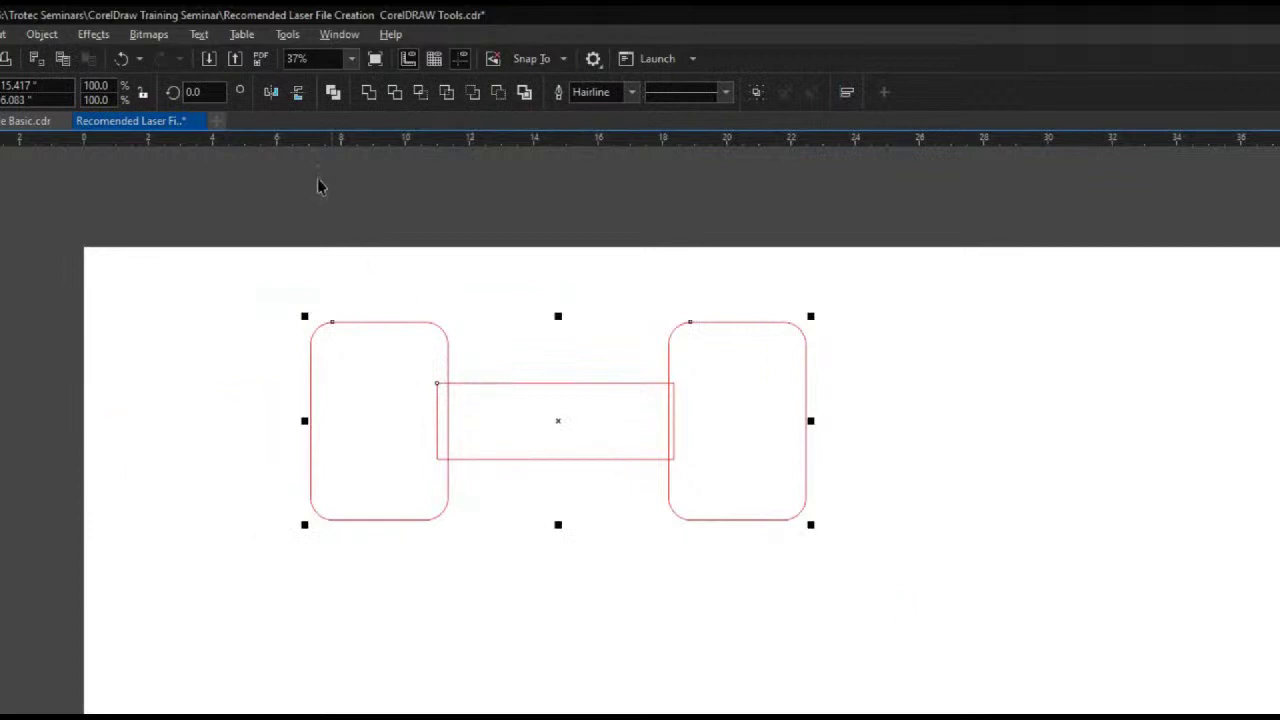
left_click(367, 96)
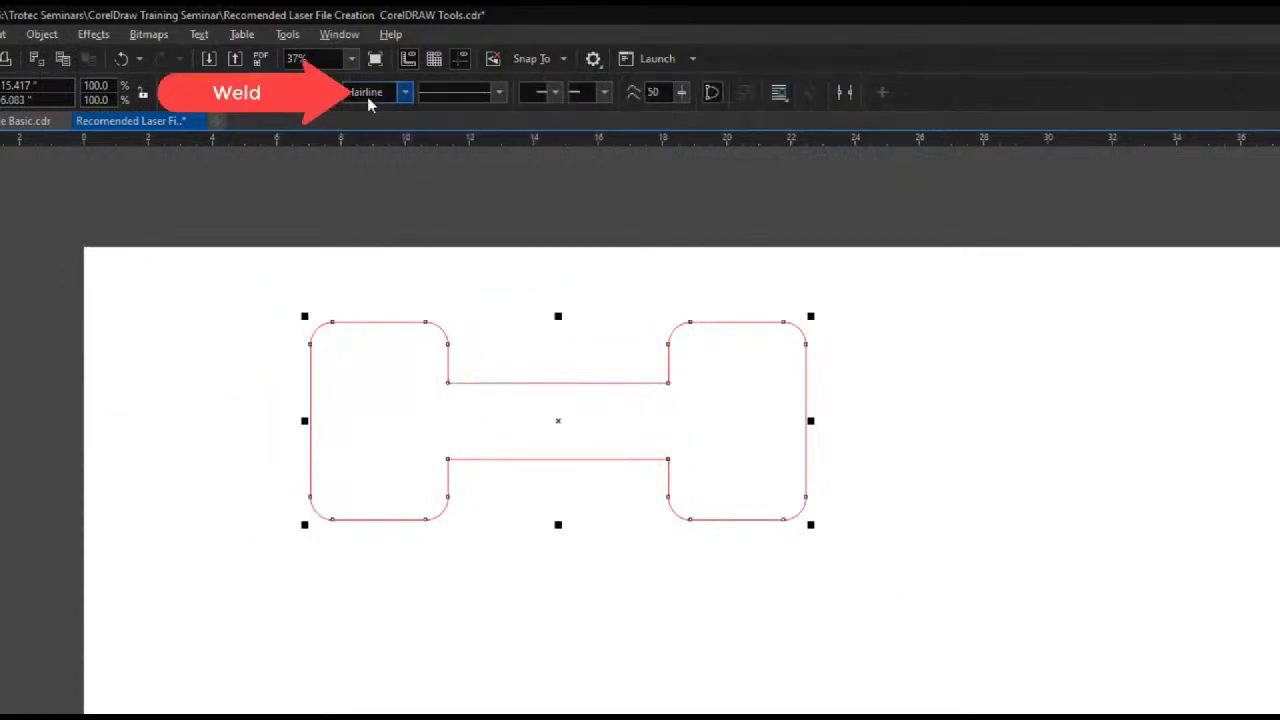
left_click(450, 256)
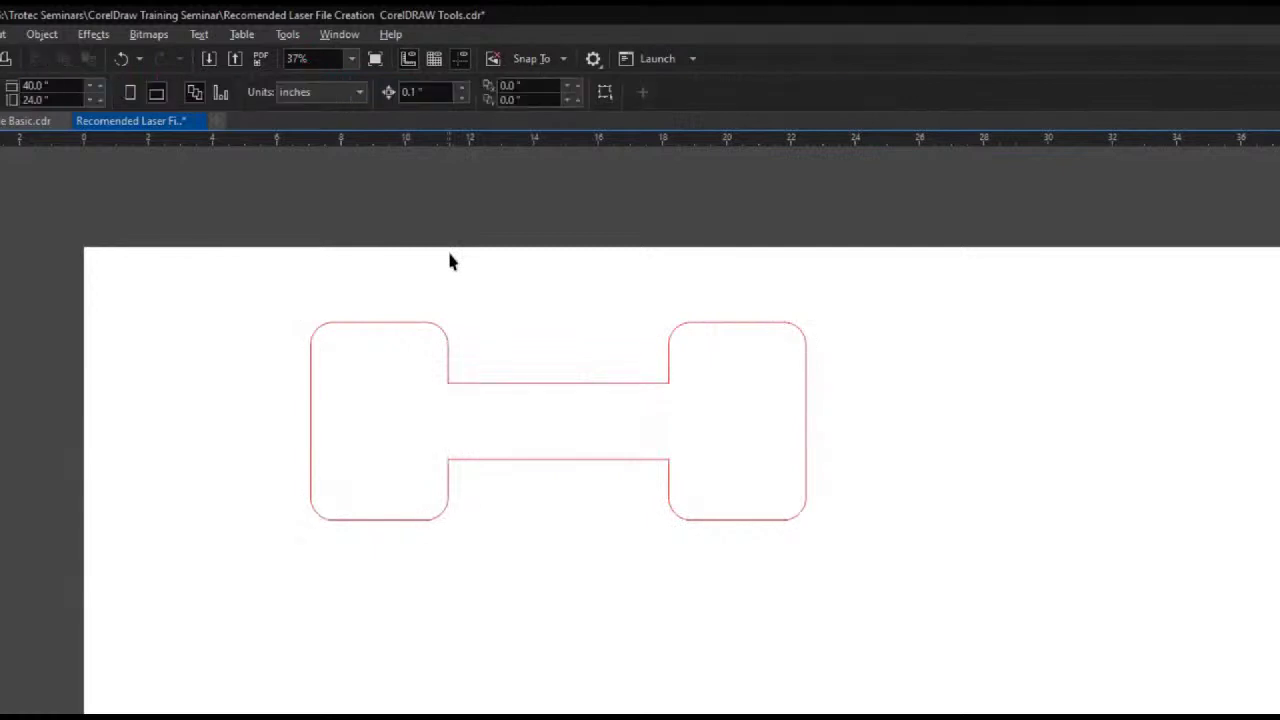
- Fill the welded dumbbell-shaped outline with red, and change its fill to black
left_click(432, 330)
left_click_drag(557, 423, 402, 386)
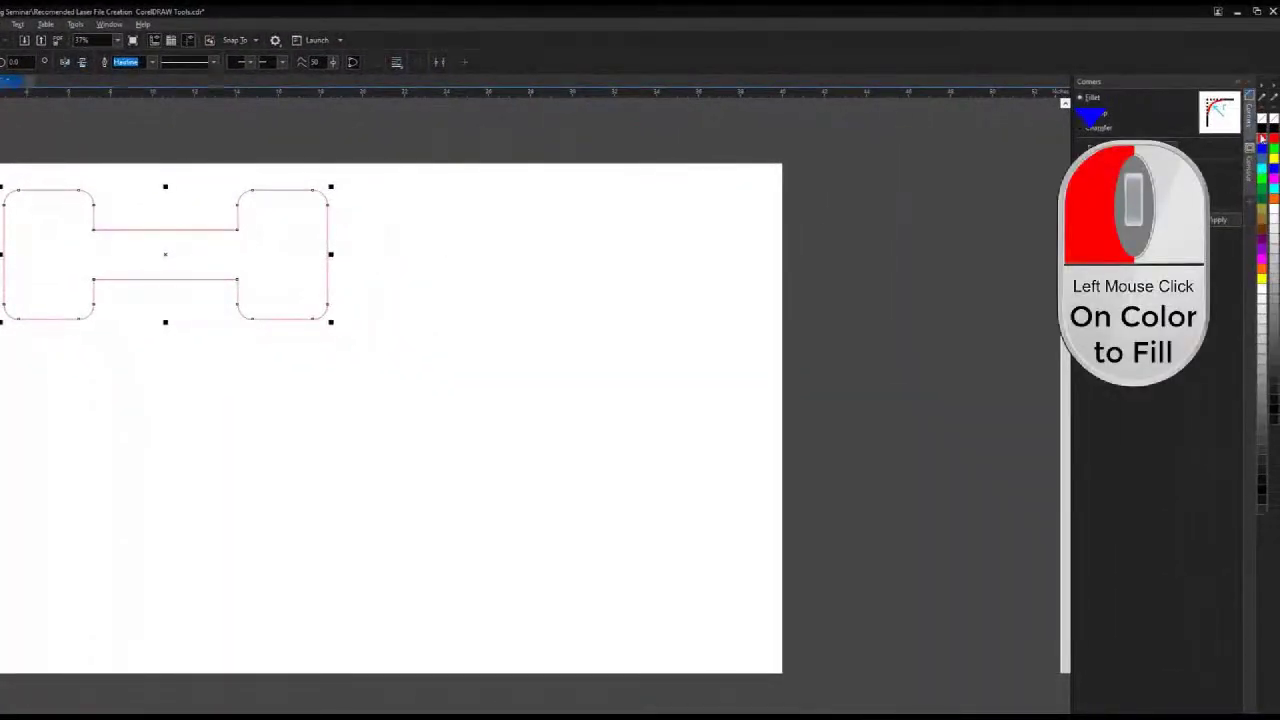
left_click(1274, 138)
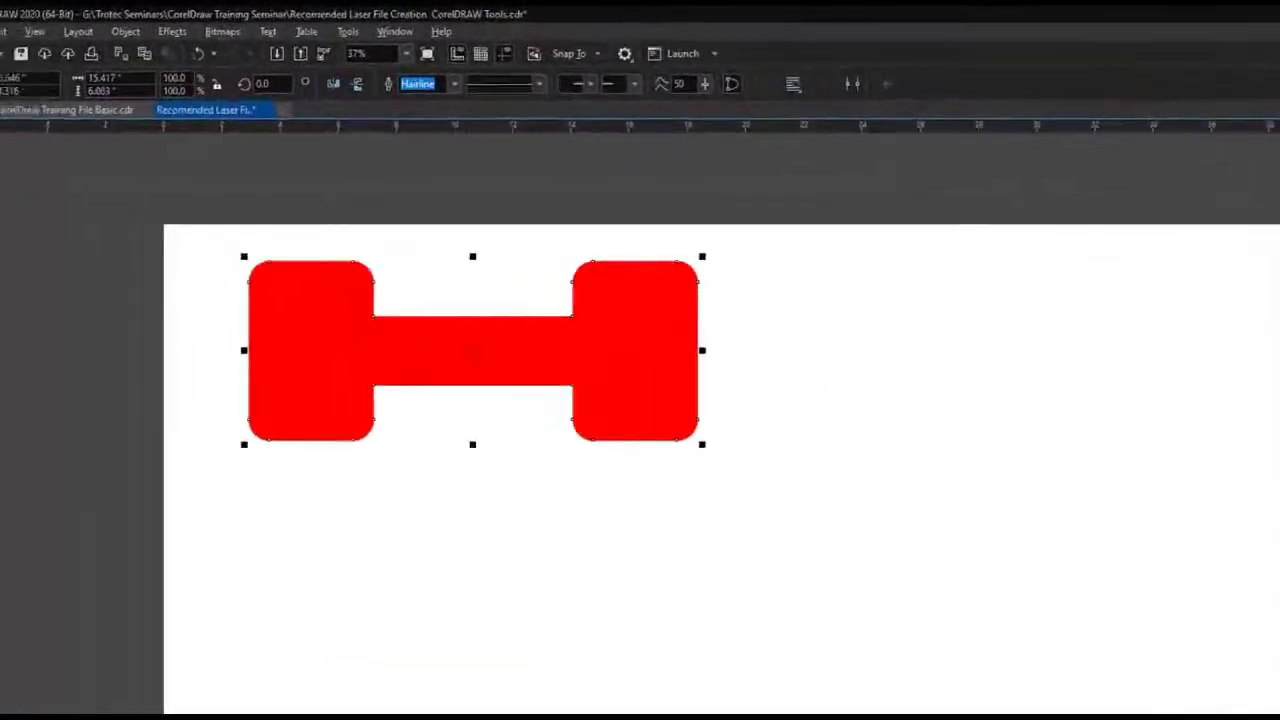
left_click(1276, 140)
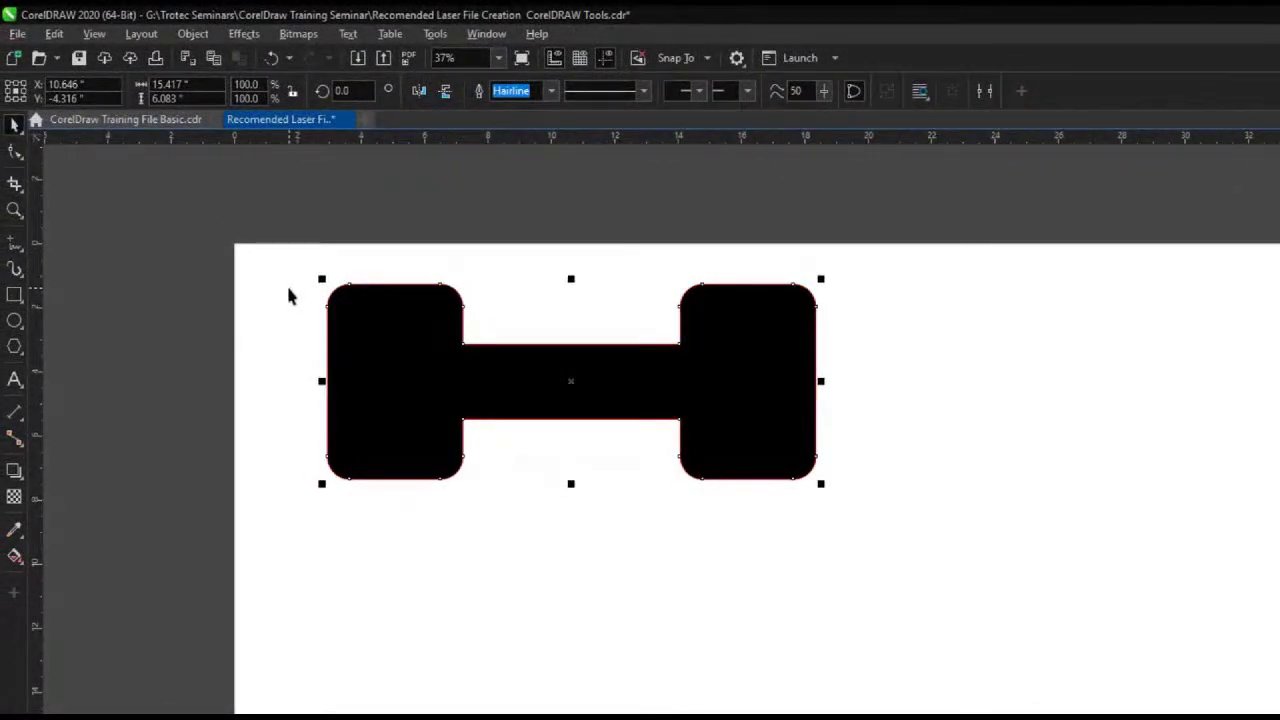
- Delete the black shape and draw a circle about 4.03 in in diameter near the page's upper-left corner
key("Delete")
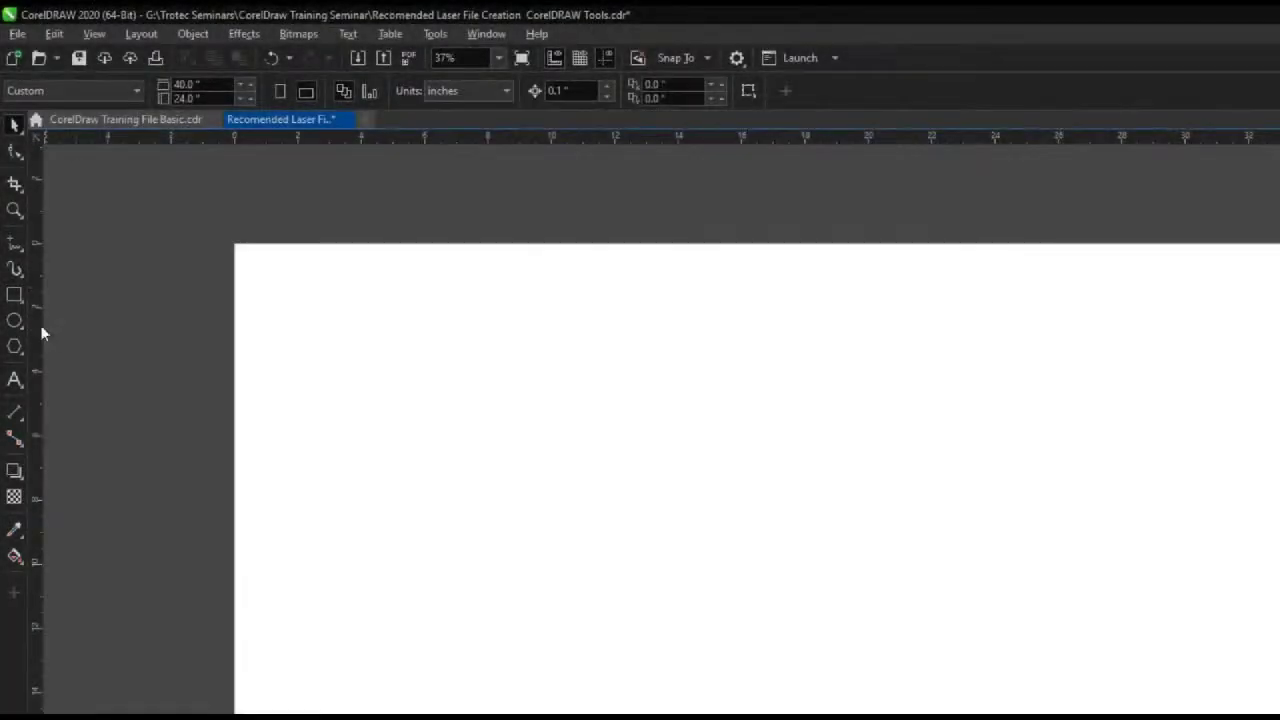
left_click(15, 321)
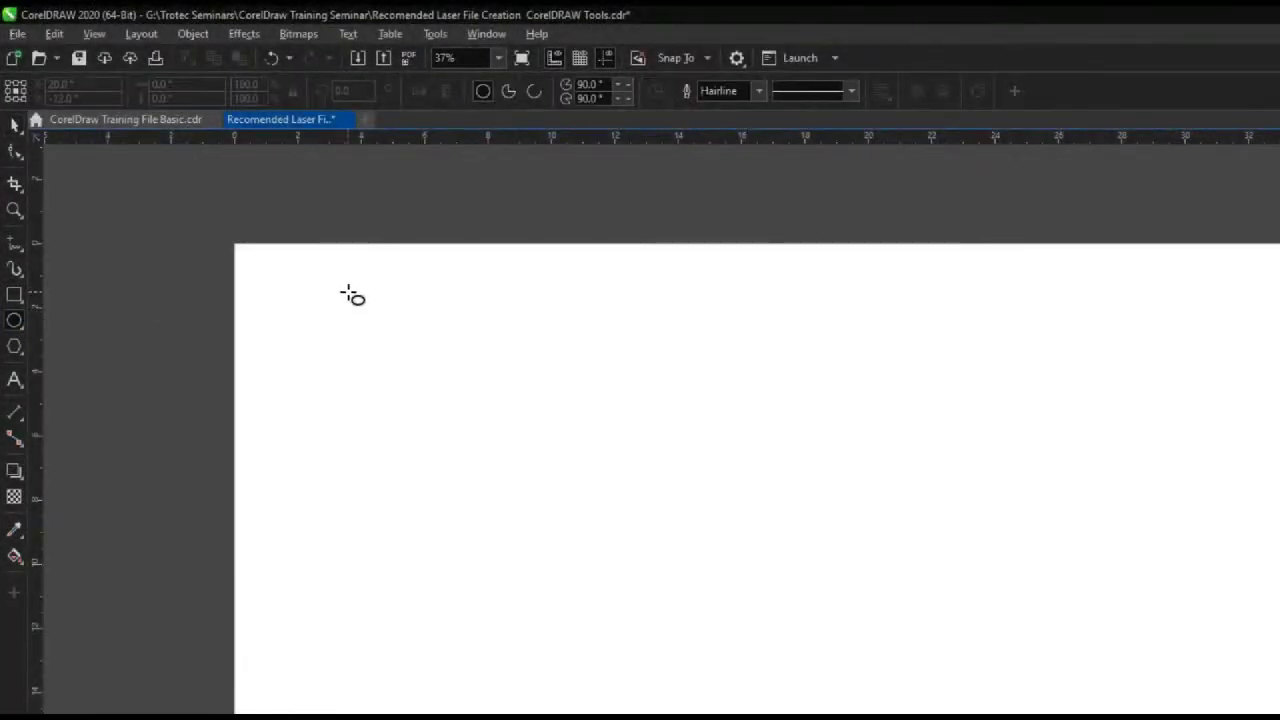
left_click_drag(347, 293, 455, 424)
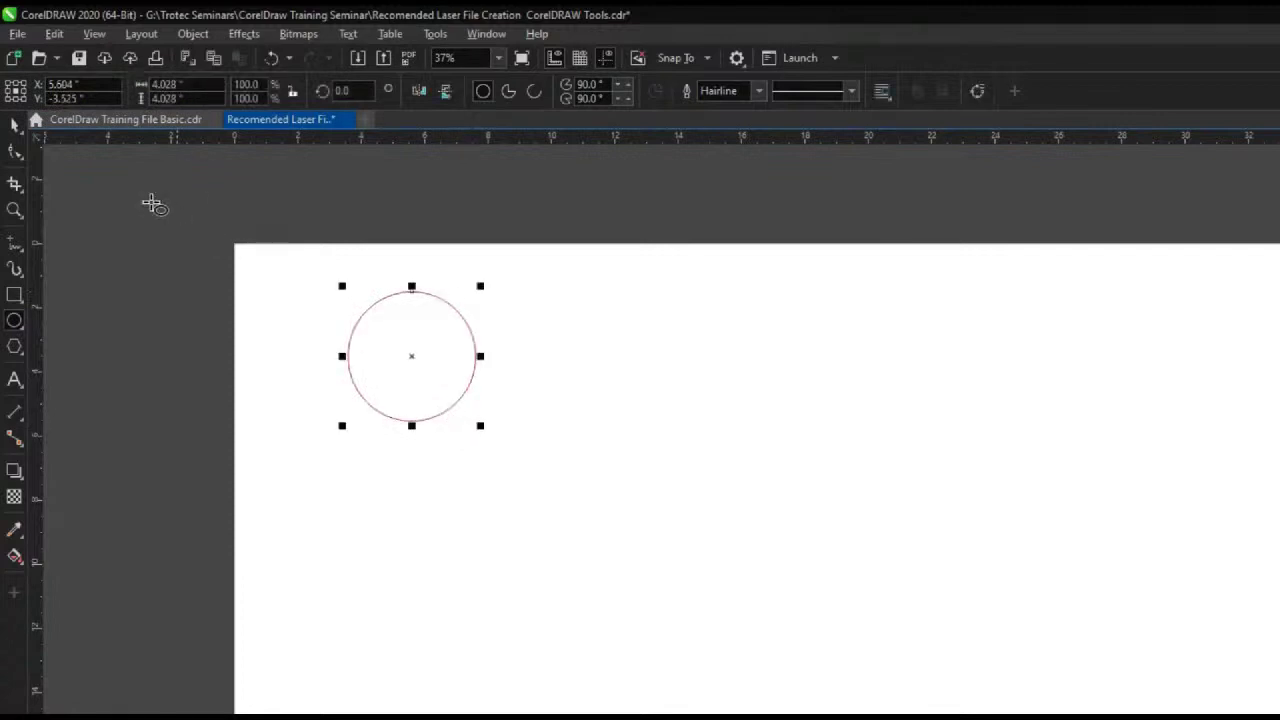
left_click(15, 125)
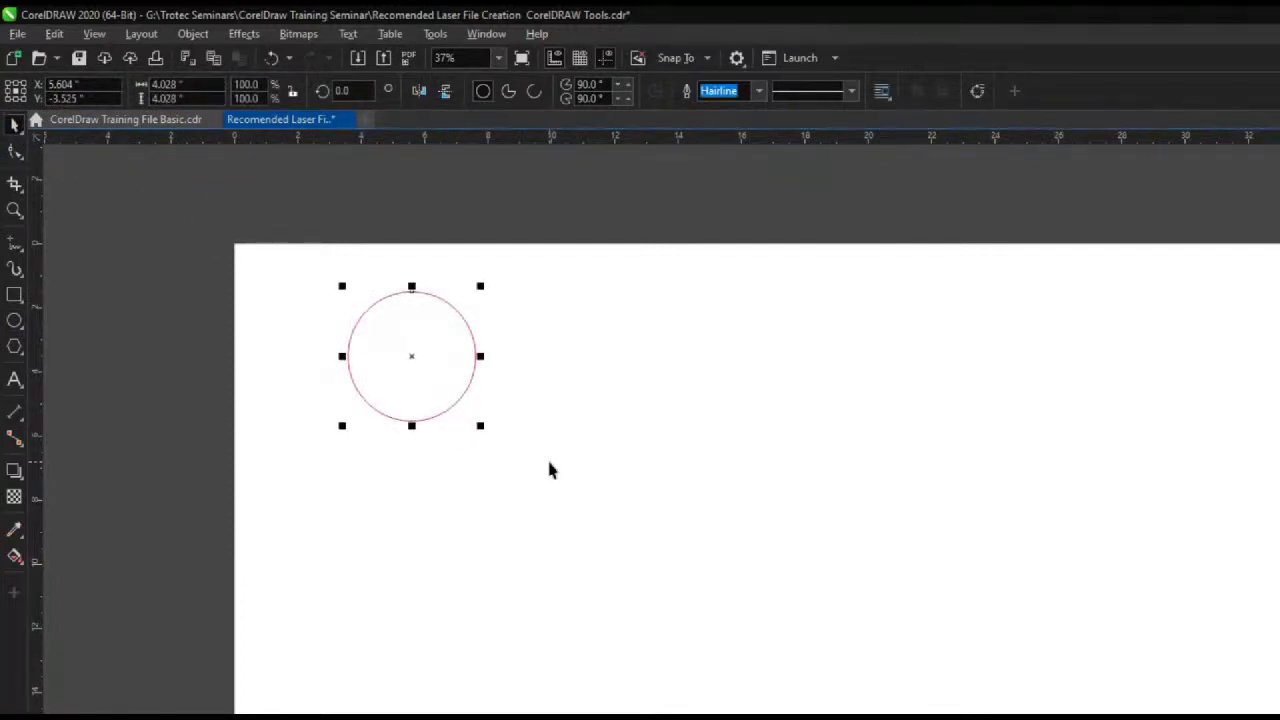
- Duplicate the circle half a diameter to the right and repeat the duplication to form a row of six overlapping circles
key("ctrl+d")
left_click_drag(411, 360, 472, 358)
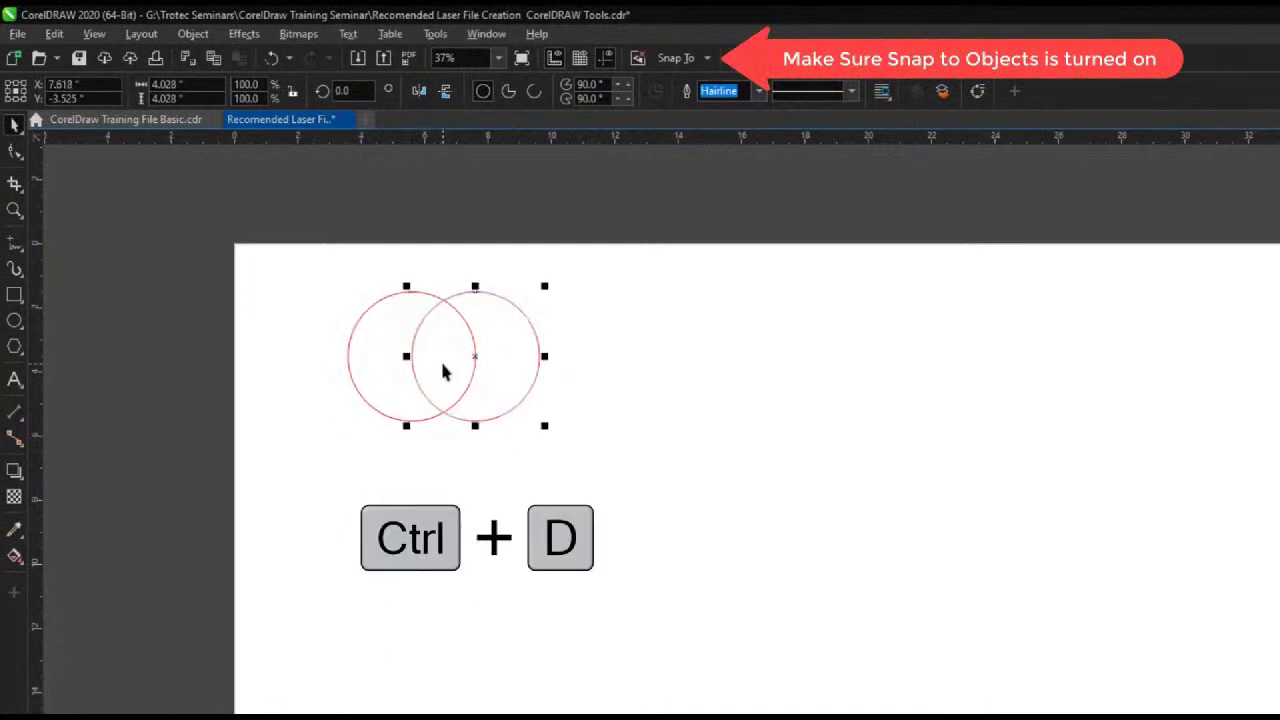
key("ctrl+d")
key("ctrl+d")
key("ctrl+d")
key("ctrl+d")
- Weld the six overlapping circles into one scalloped outline
left_click(318, 289)
left_click_drag(315, 279, 832, 451)
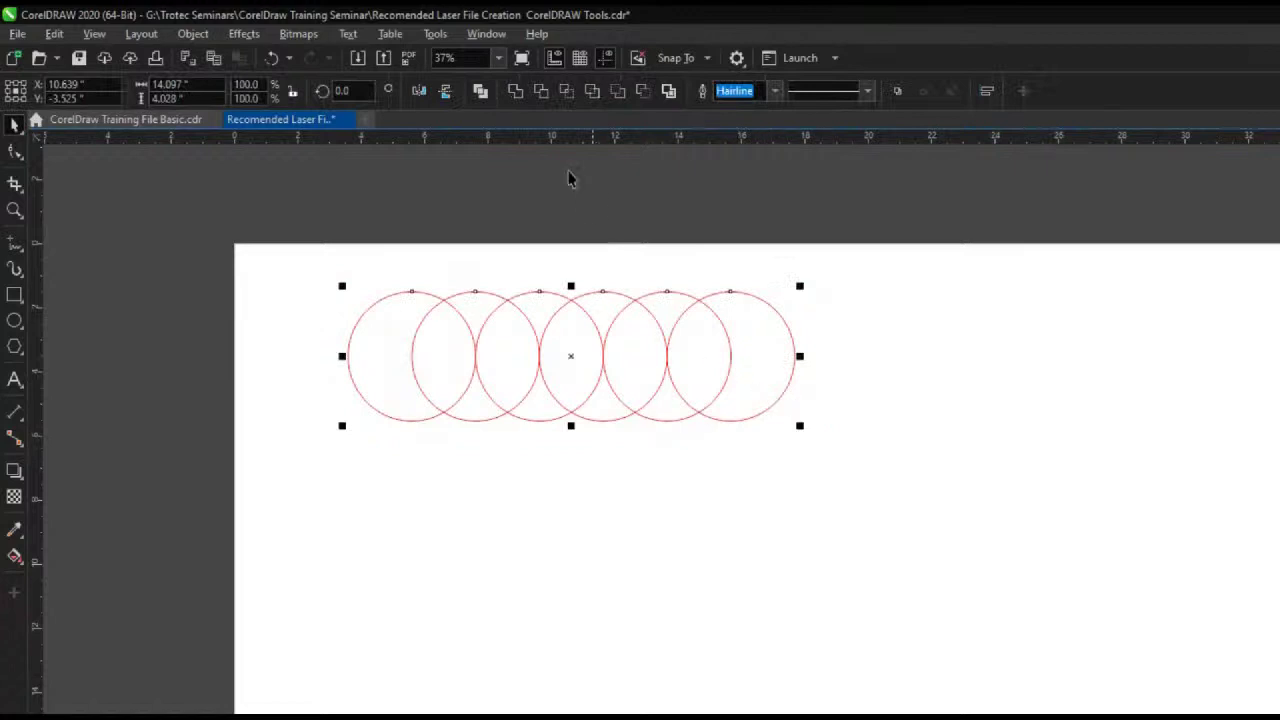
left_click(515, 94)
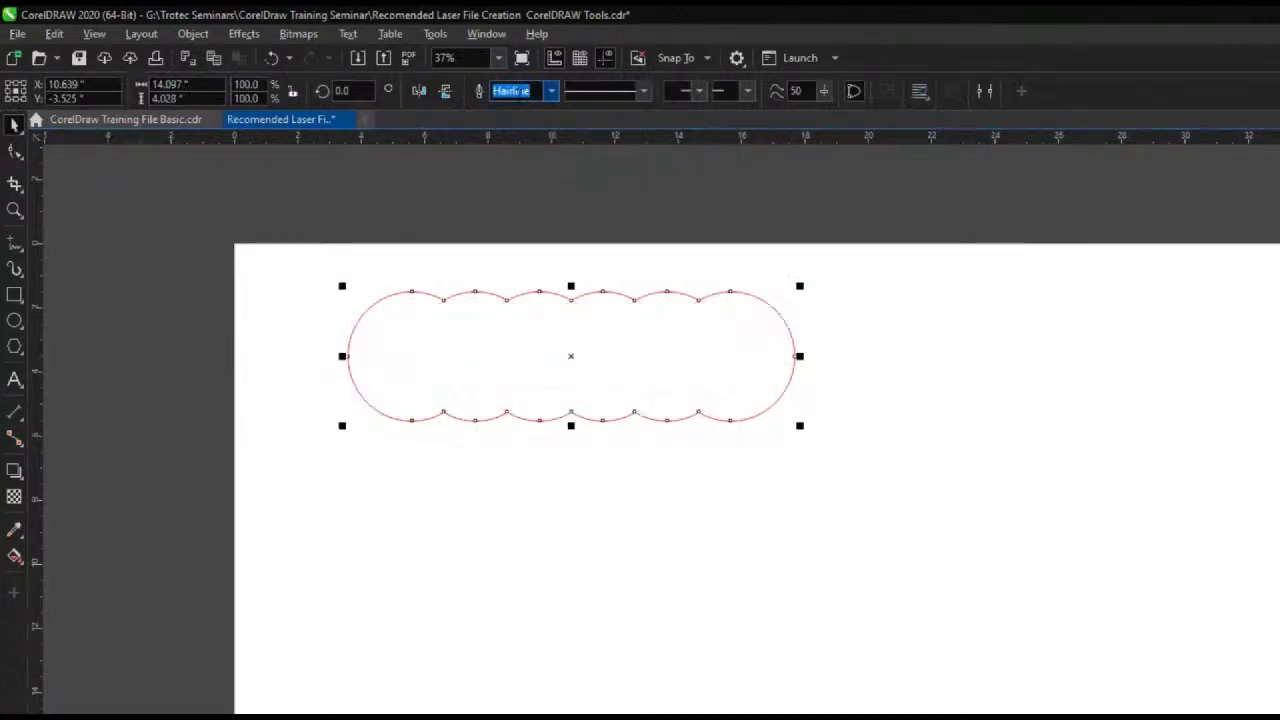
- Delete the scalloped outline and draw two rectangles, about 4.44 × 5.03 in and 4.72 × 4.22 in, overlapping at their corners
left_click(520, 261)
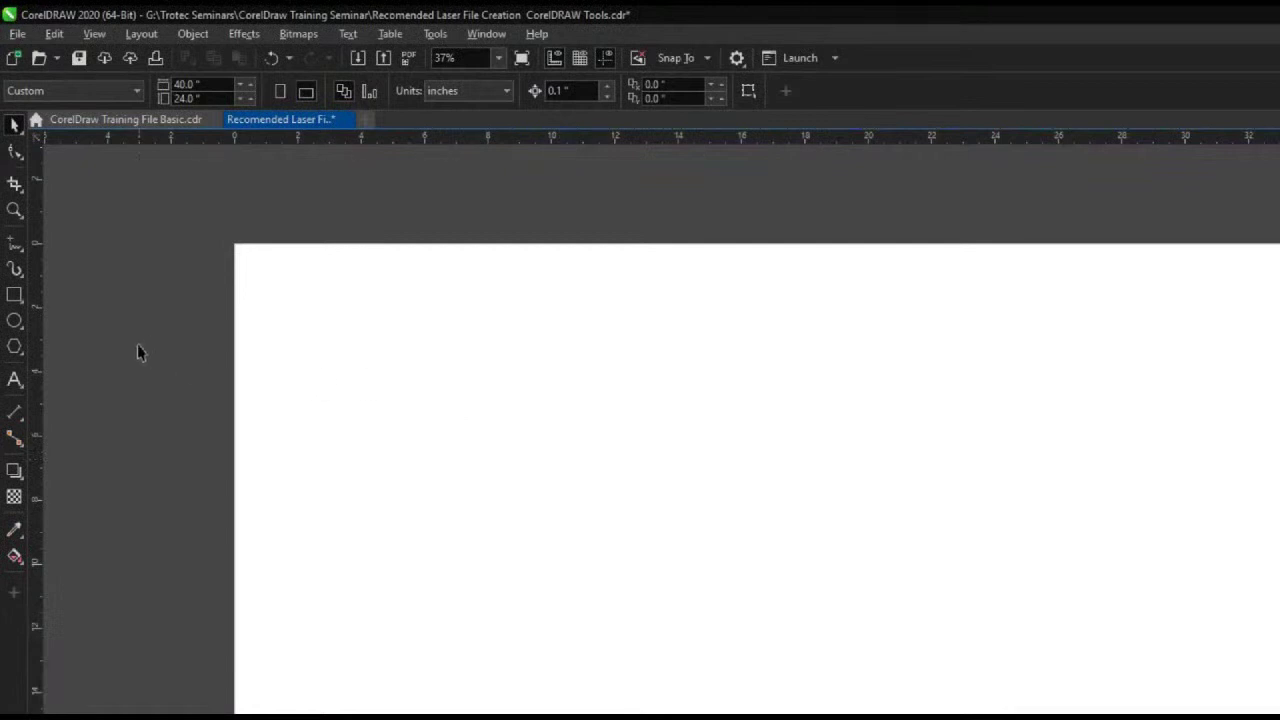
left_click(15, 295)
left_click_drag(460, 274, 600, 434)
left_click_drag(547, 363, 698, 498)
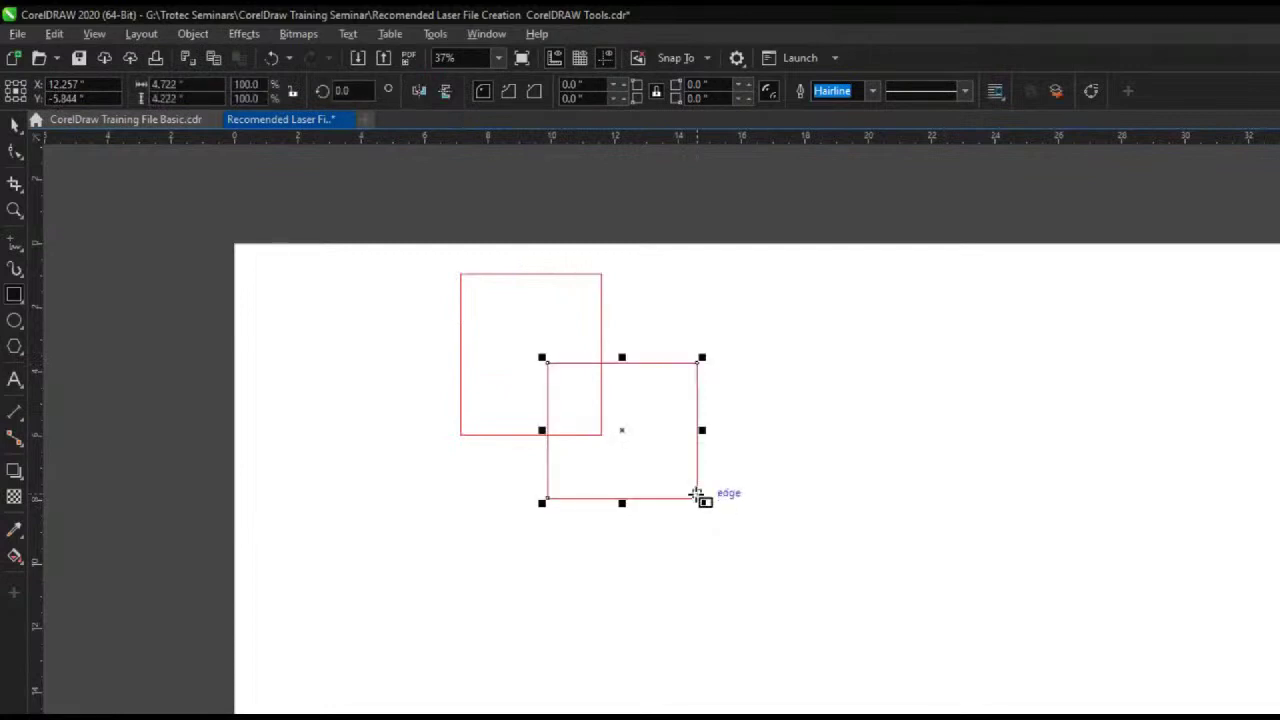
- Apply Front Minus Back to the two overlapping rectangles and undo it
key("space")
left_click_drag(445, 255, 766, 548)
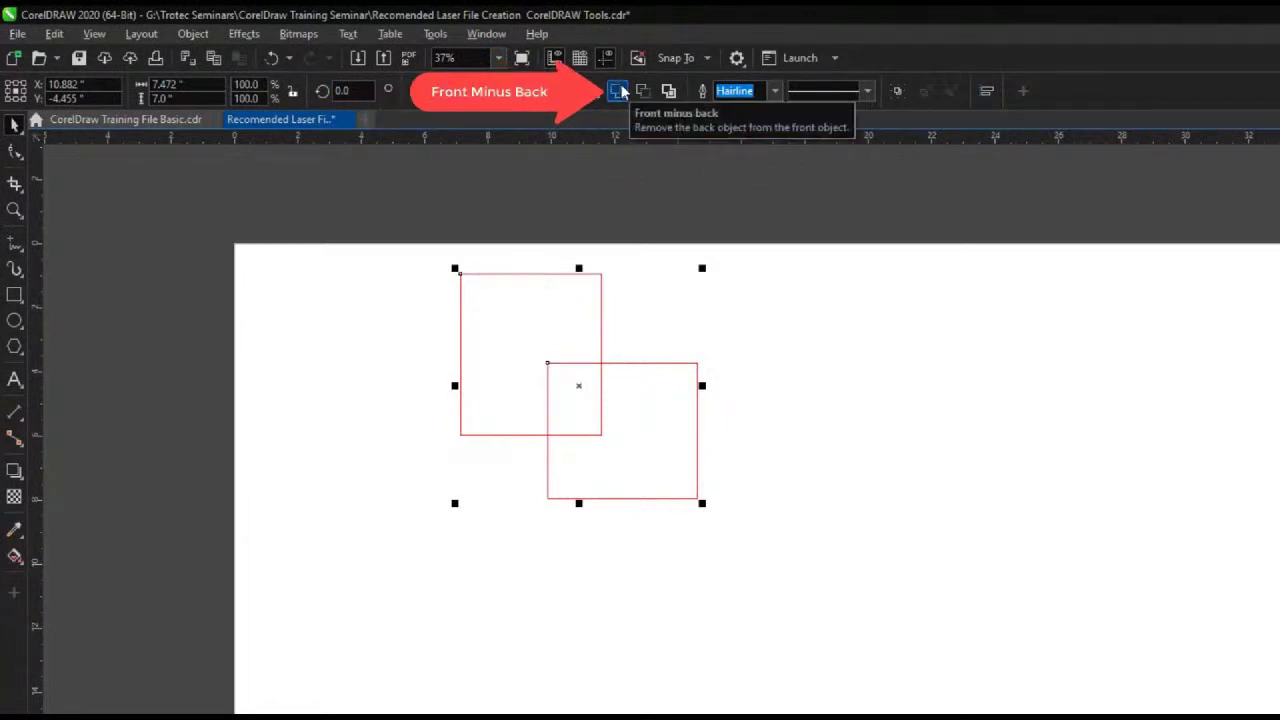
left_click(619, 91)
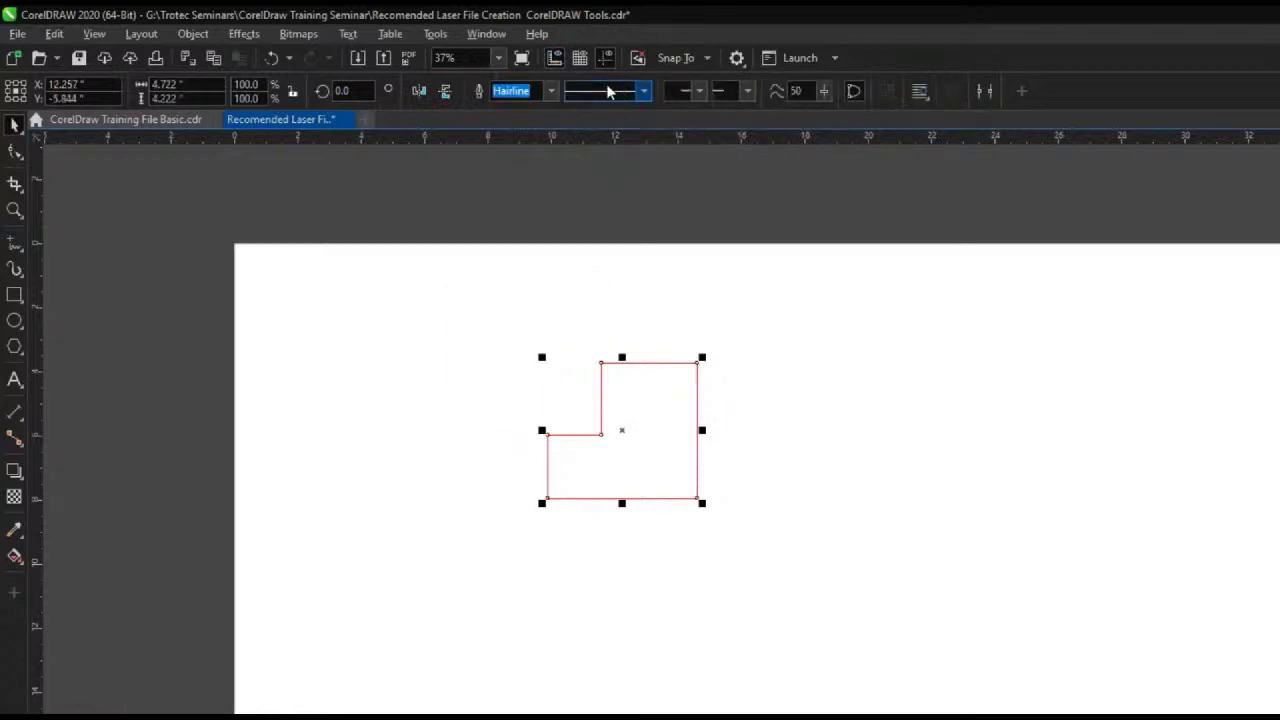
left_click(272, 60)
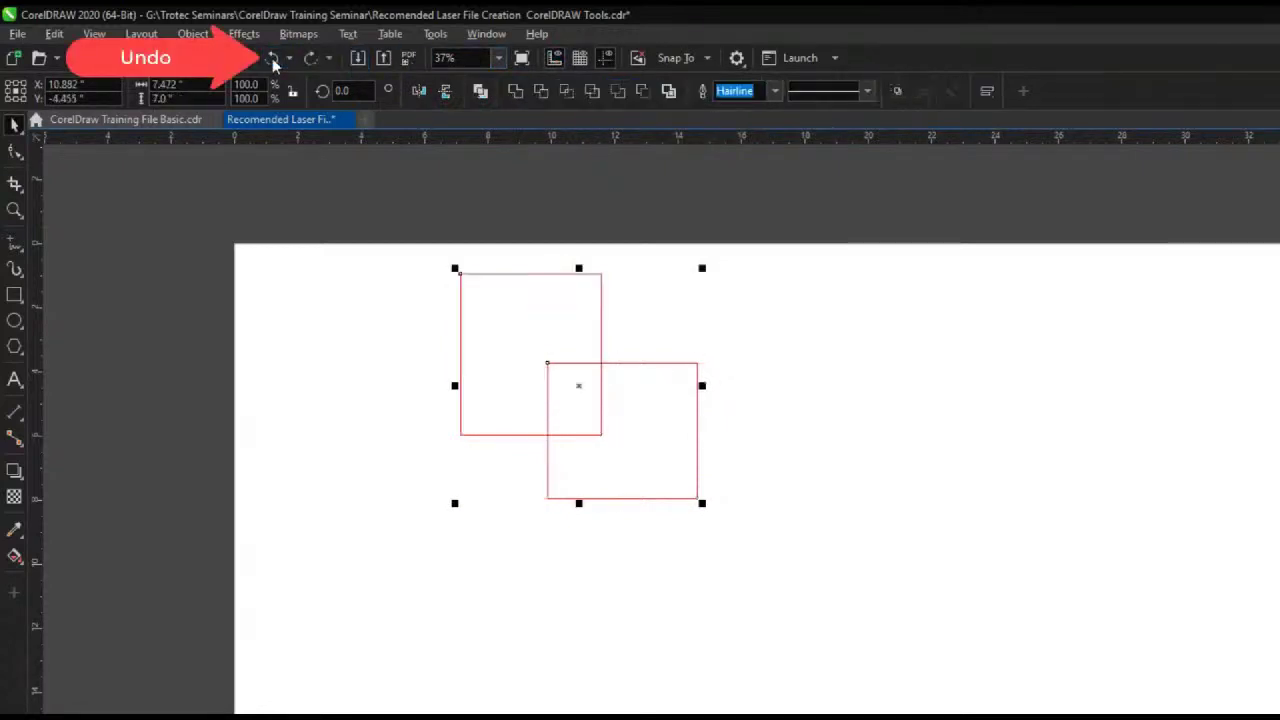
- Try Back Minus Front and Simplify on the two overlapping rectangles, undoing each operation
left_click(642, 93)
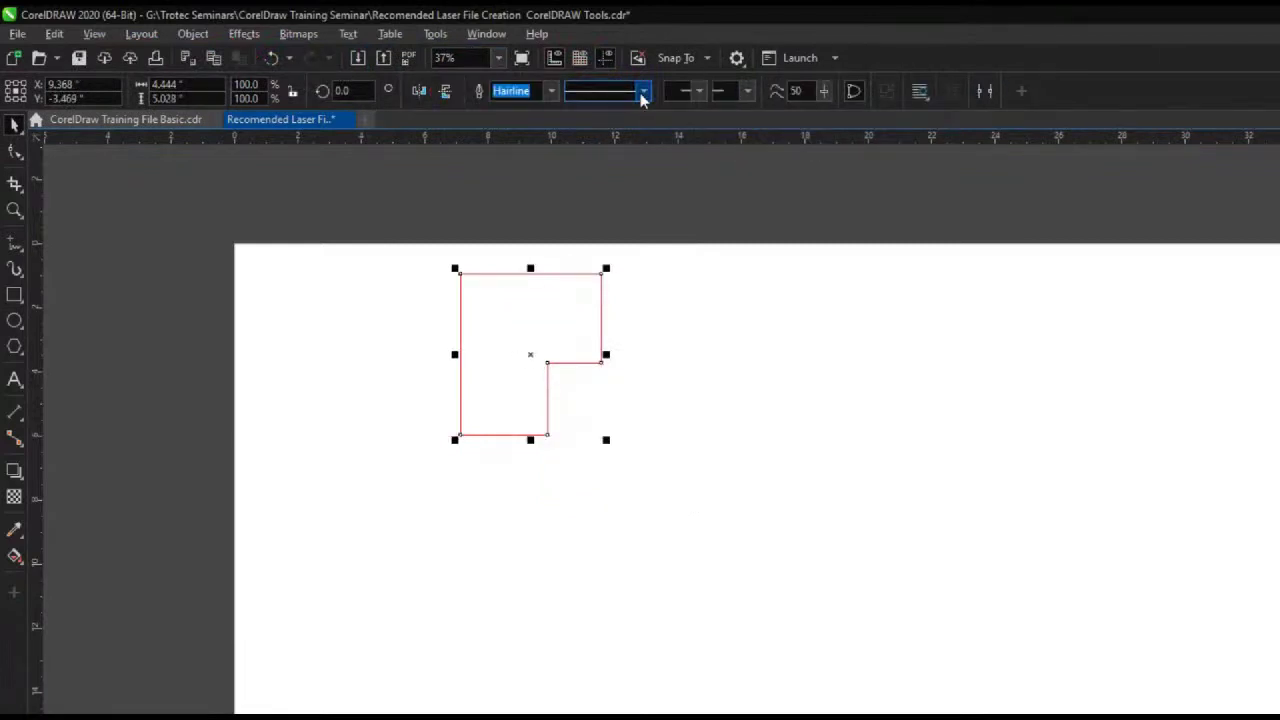
left_click(272, 60)
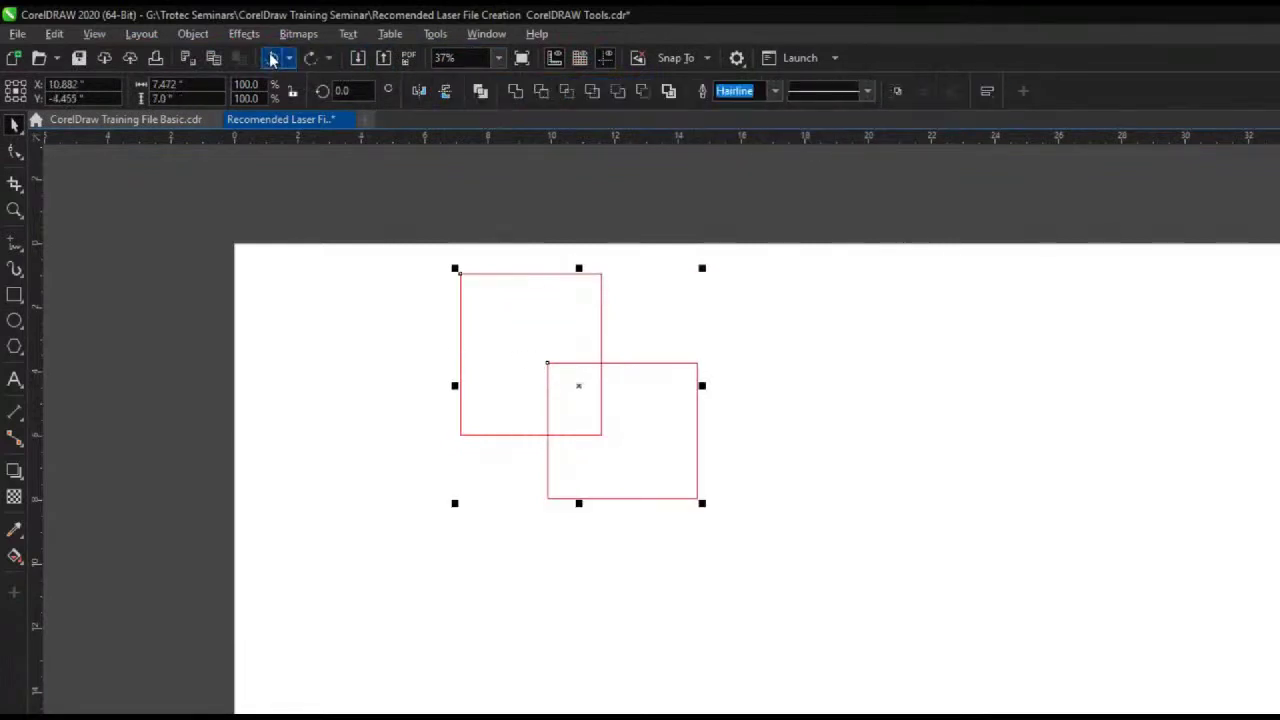
left_click(592, 91)
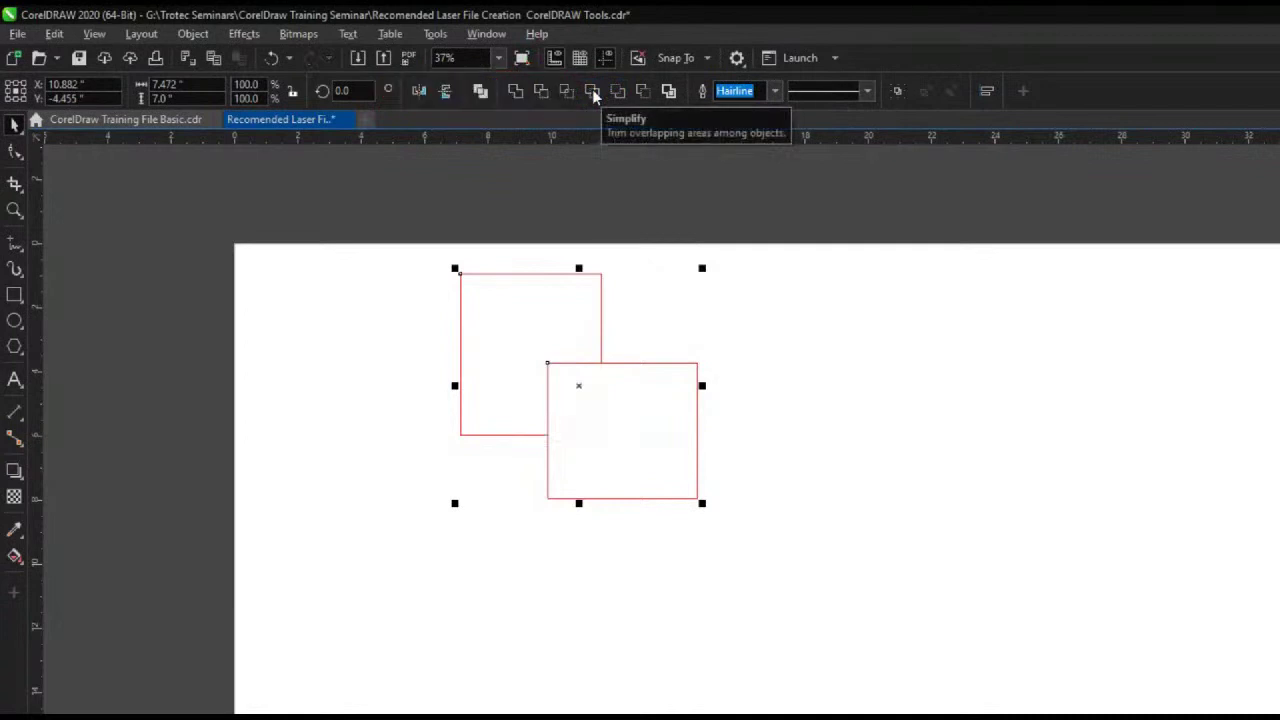
left_click(272, 60)
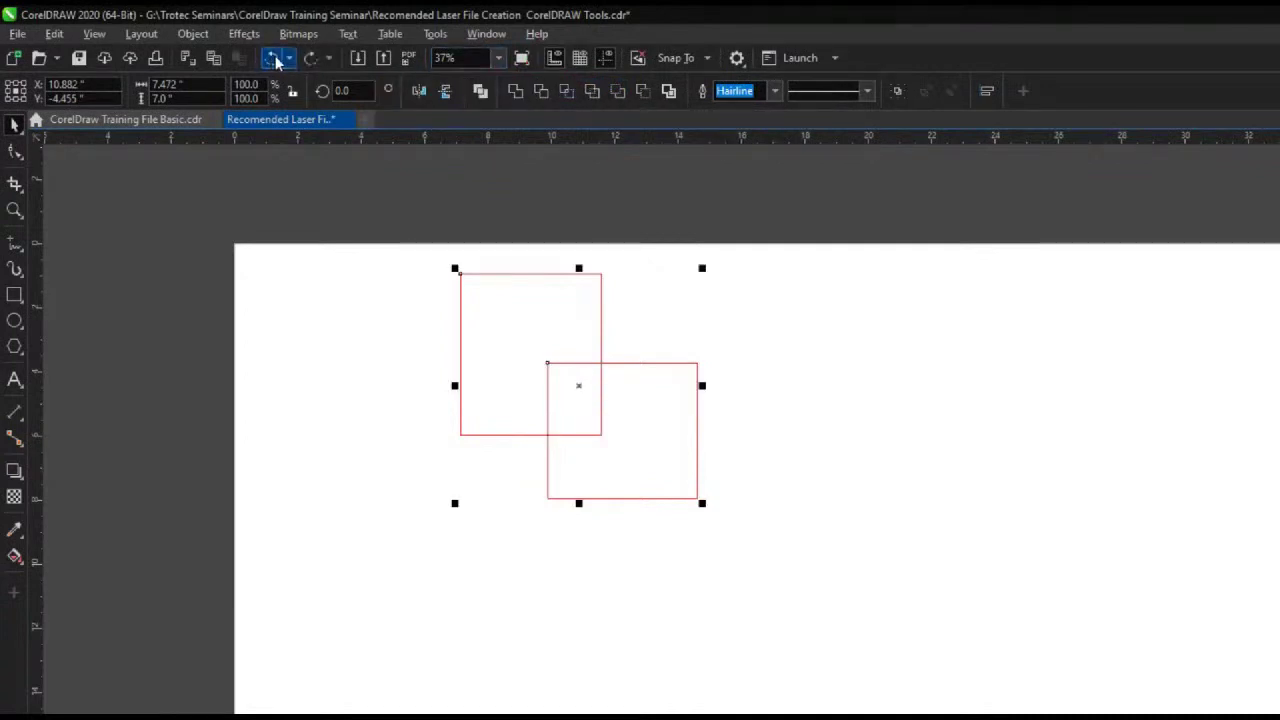
- Intersect the two rectangles, pull the overlap piece out below them to inspect it, and delete that piece
left_click(564, 92)
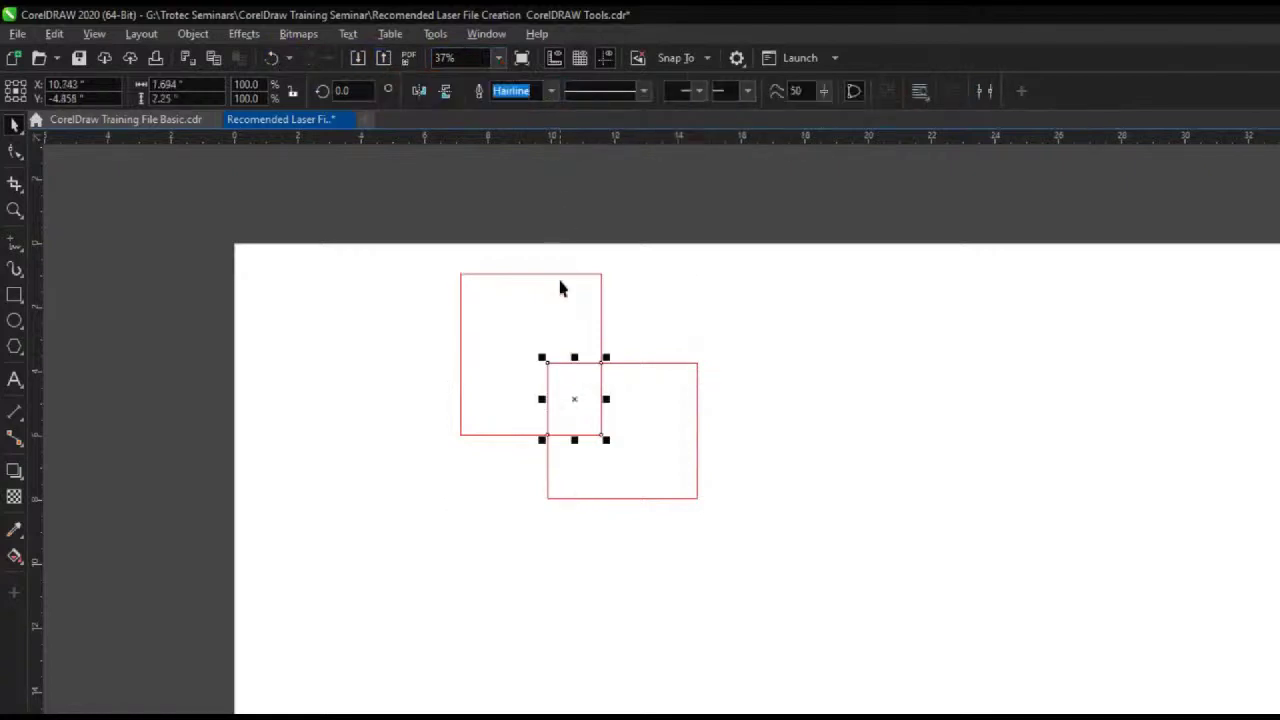
left_click_drag(574, 397, 475, 522)
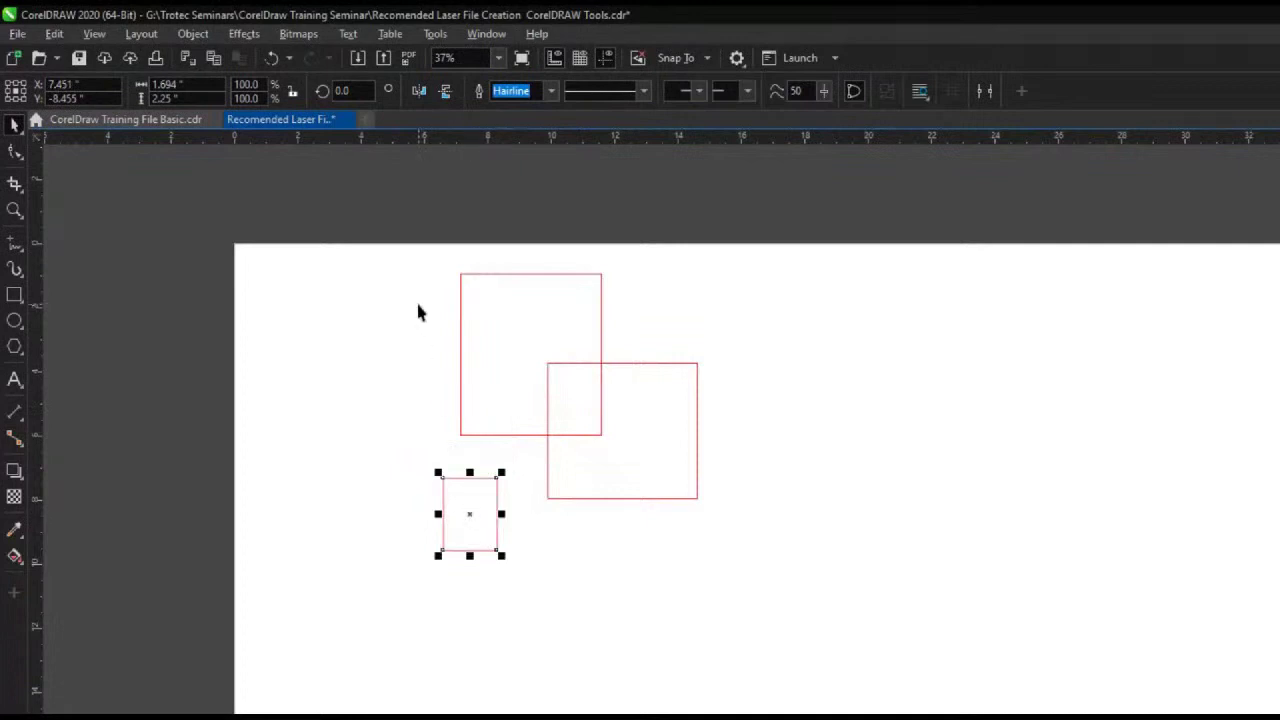
key("Delete")
- Trim the back rectangle with the front one and move the trimmed L-shape away to the left
mouse_move(414, 252)
left_mouse_down()
mouse_move(737, 486)
mouse_move(774, 547)
left_mouse_up()
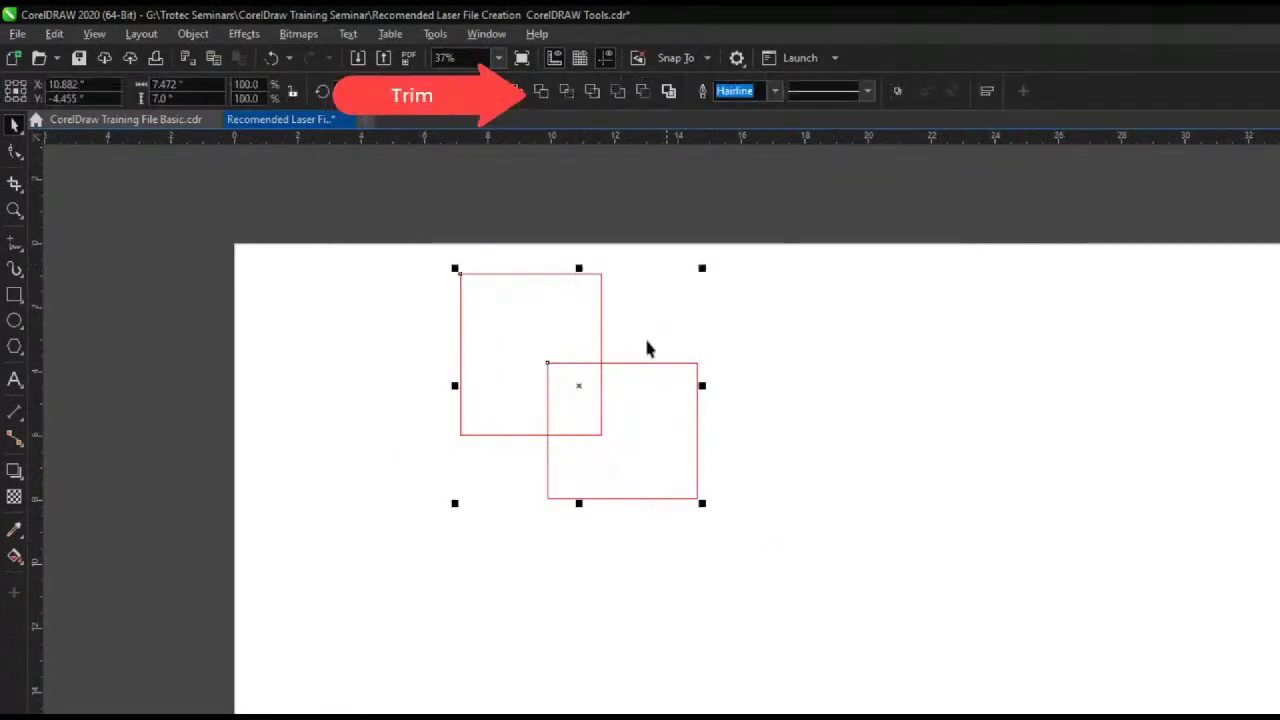
left_click(540, 92)
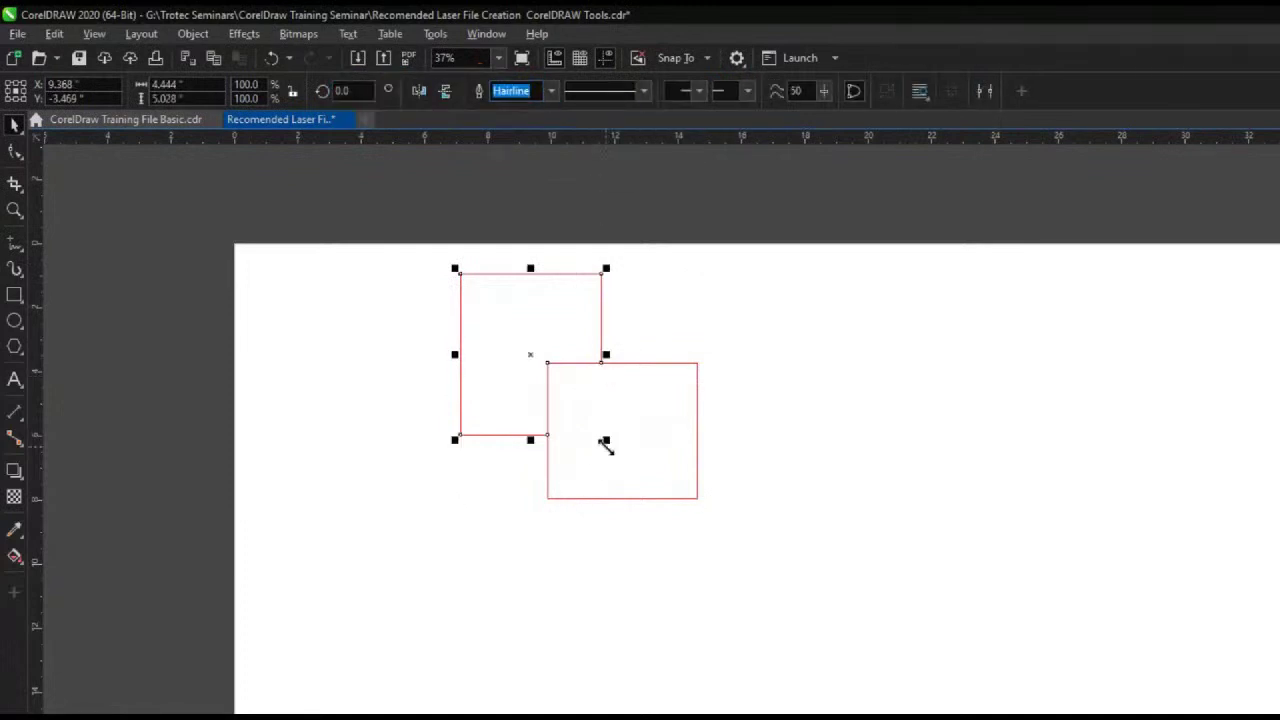
left_click_drag(531, 351, 364, 382)
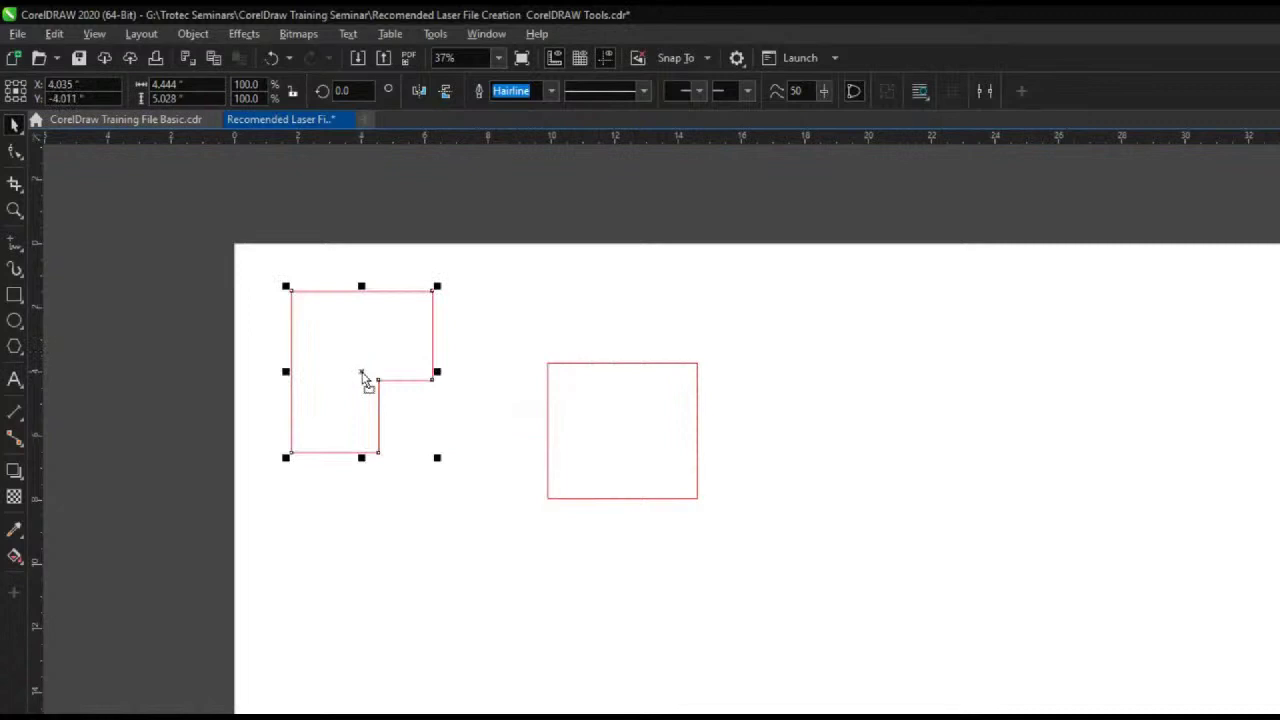
- Delete the trimmed L-shape and the remaining rectangle from the page
left_click(251, 318)
left_click_drag(255, 260, 801, 566)
key("Delete")
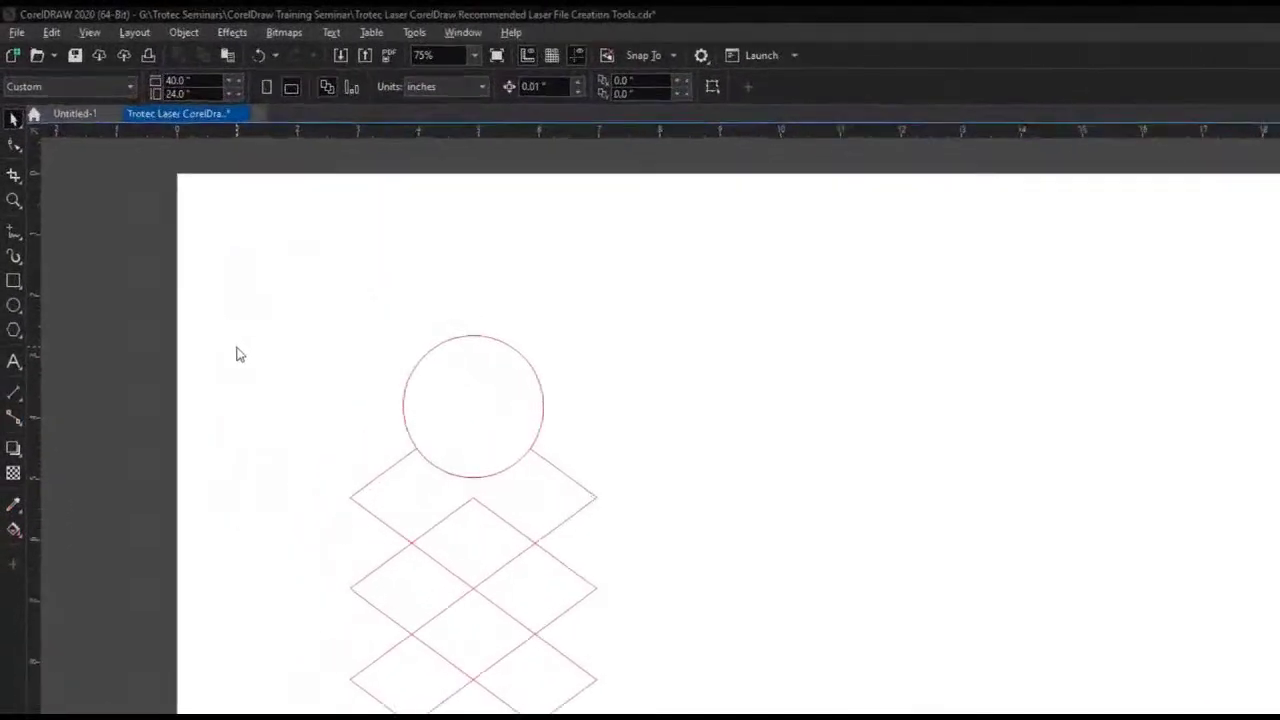
- Remove all interior segments of the overlapping circles and diamonds with Virtual Segment Delete, leaving only the outer outline
left_click(25, 201)
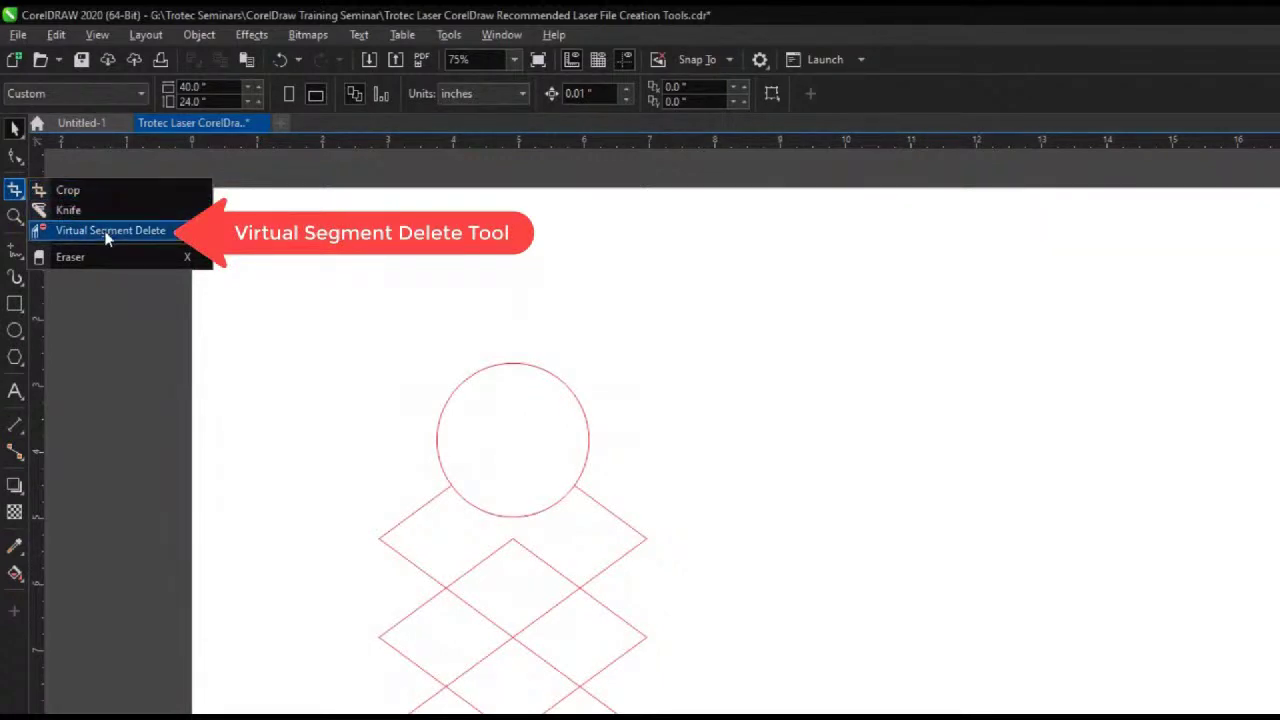
left_click(106, 233)
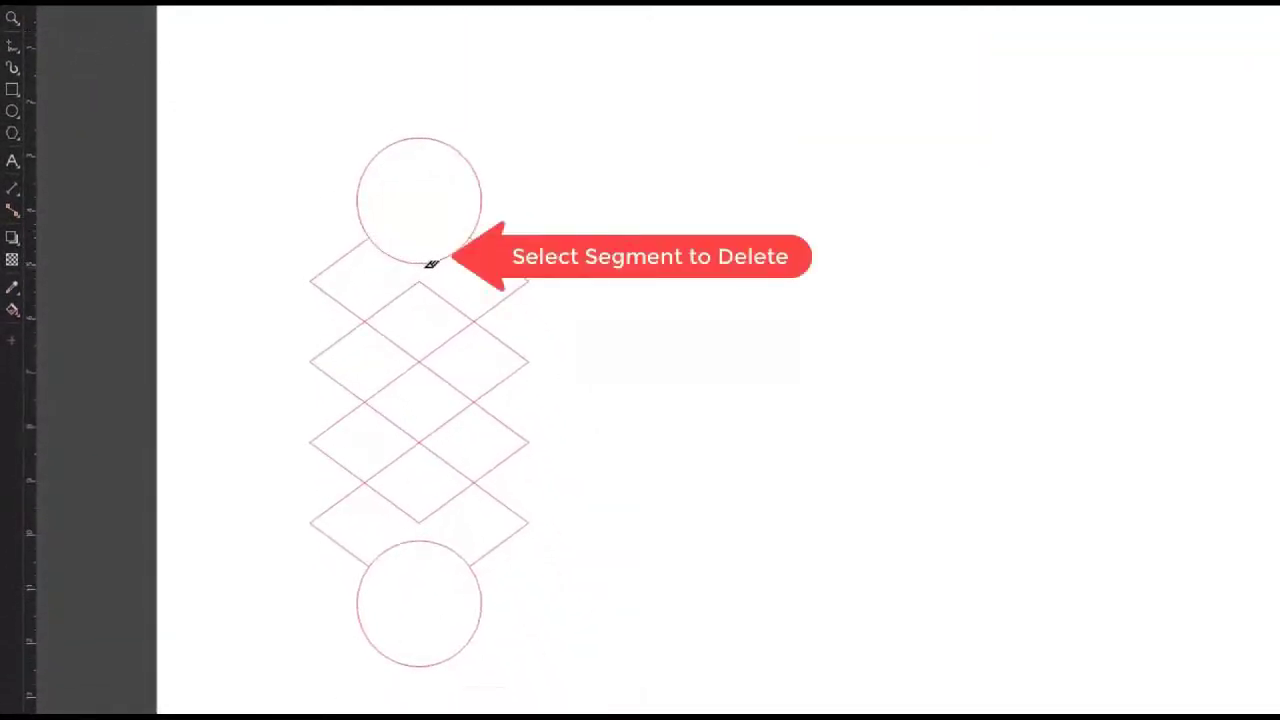
left_click(424, 261)
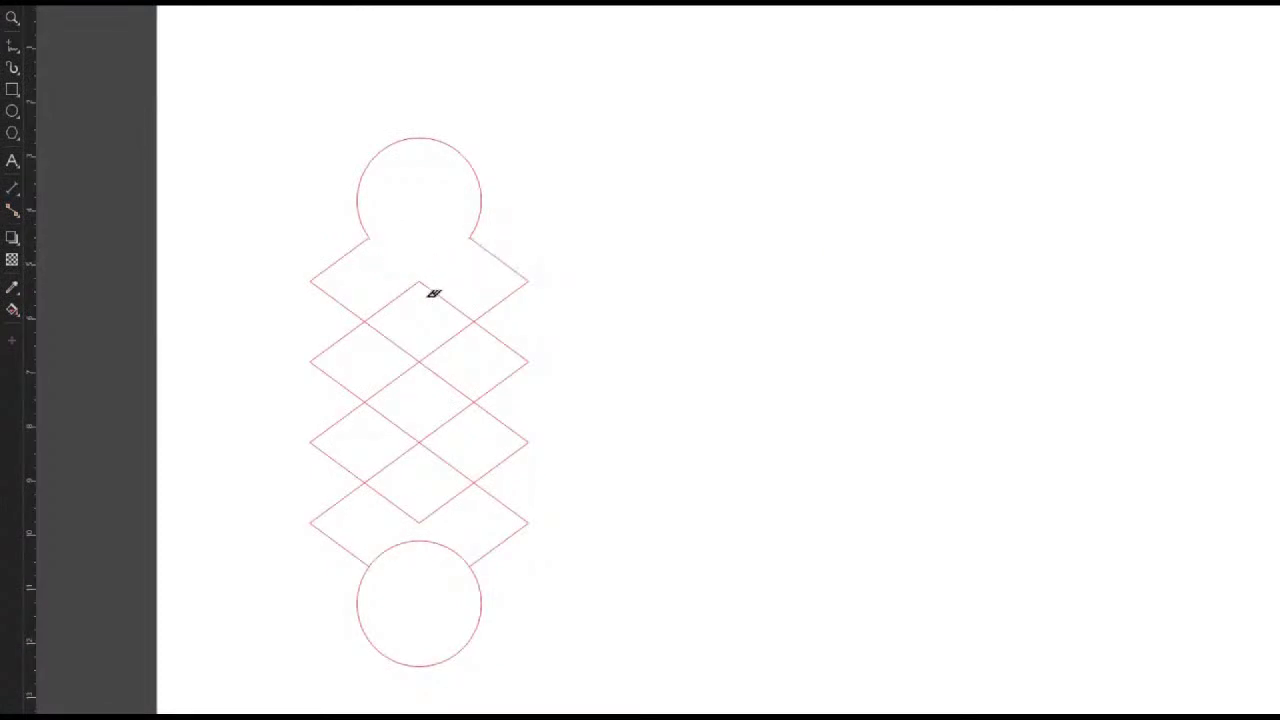
left_click(443, 422)
left_click(416, 534)
left_click_drag(389, 220, 448, 559)
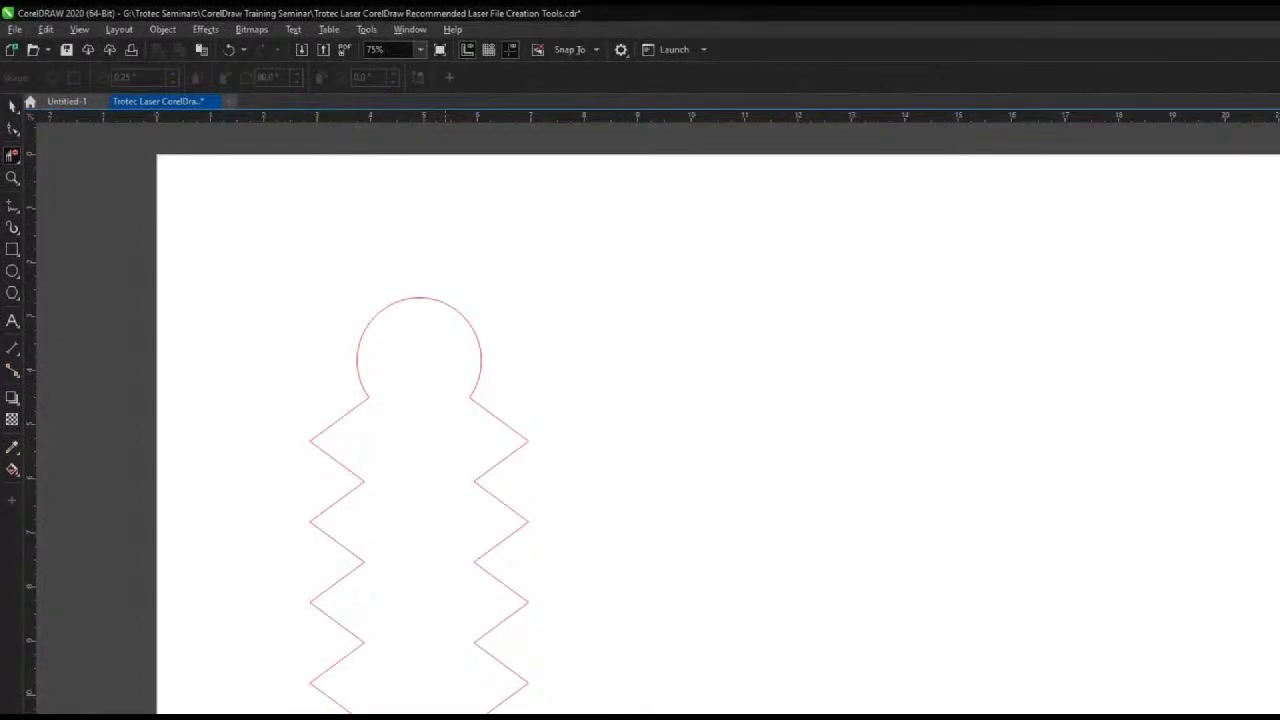
- Draw four freehand lines crossing each other in a grid pattern to the right of the zigzag outline
left_click(12, 207)
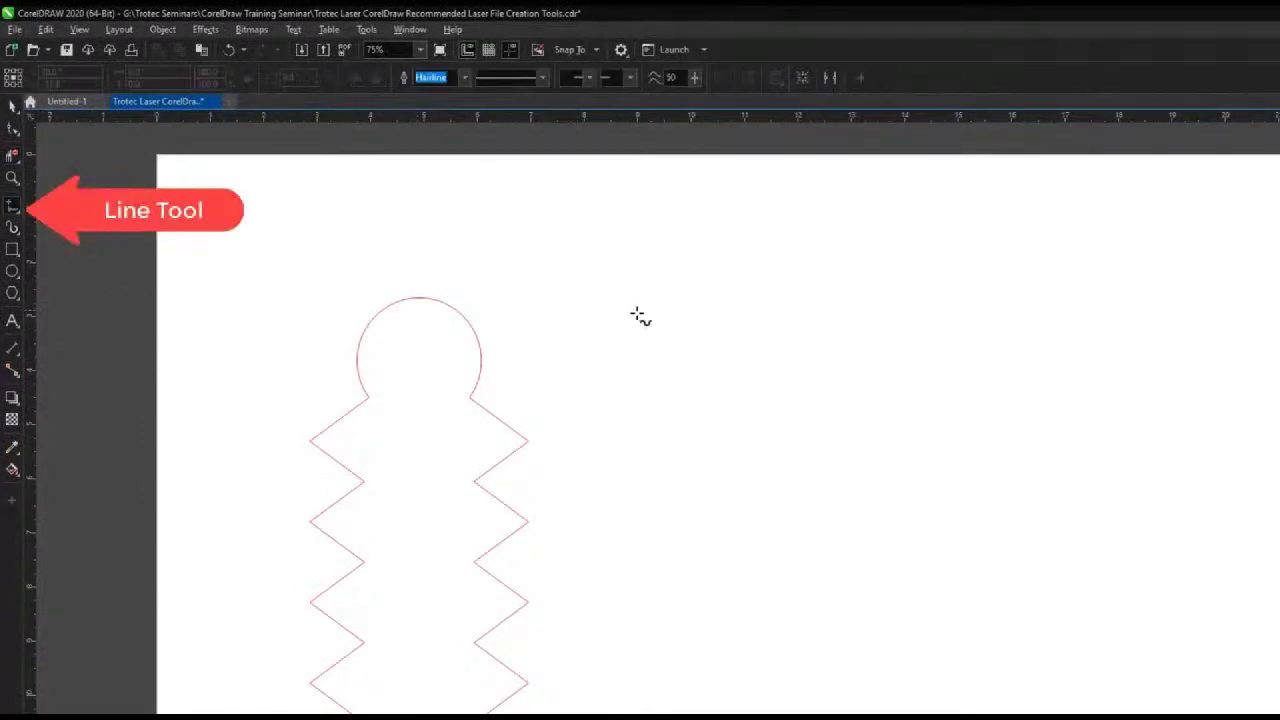
left_click_drag(637, 314, 820, 466)
left_click_drag(832, 401, 665, 260)
left_click_drag(777, 258, 665, 437)
left_click_drag(815, 315, 726, 463)
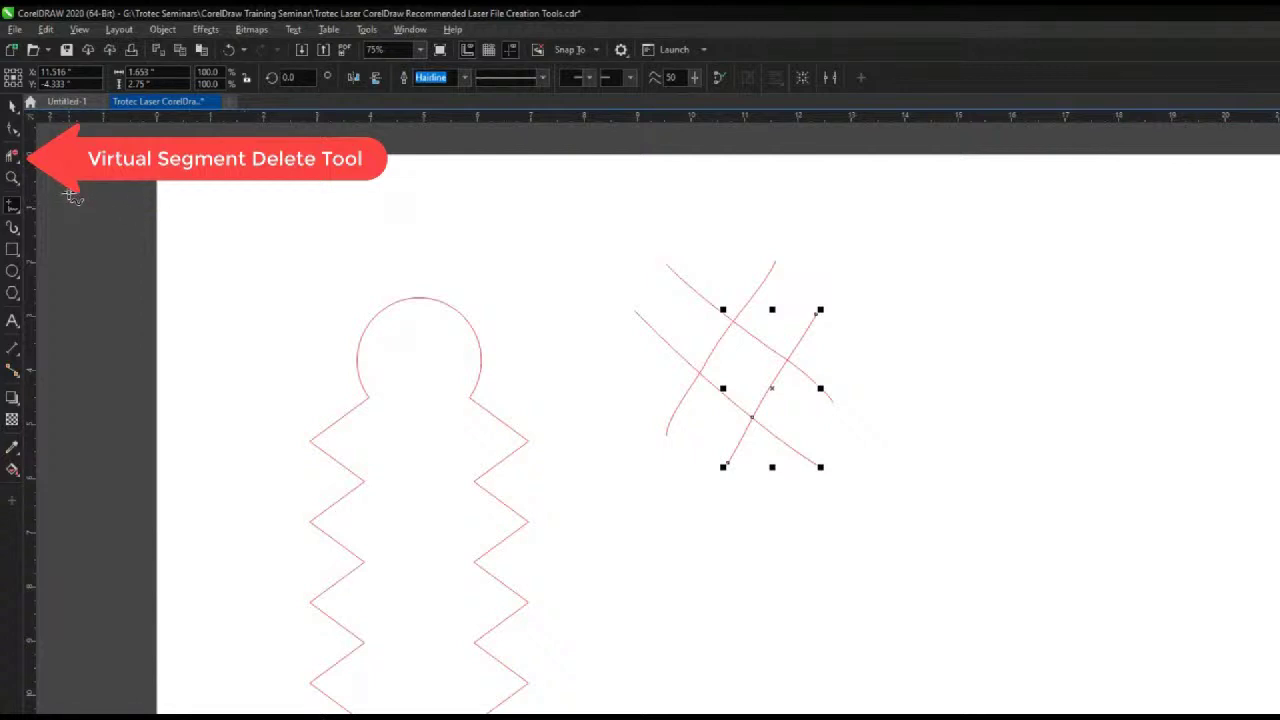
- Delete one inner segment and several protruding ends of the four crossing lines with Virtual Segment Delete
left_click(12, 156)
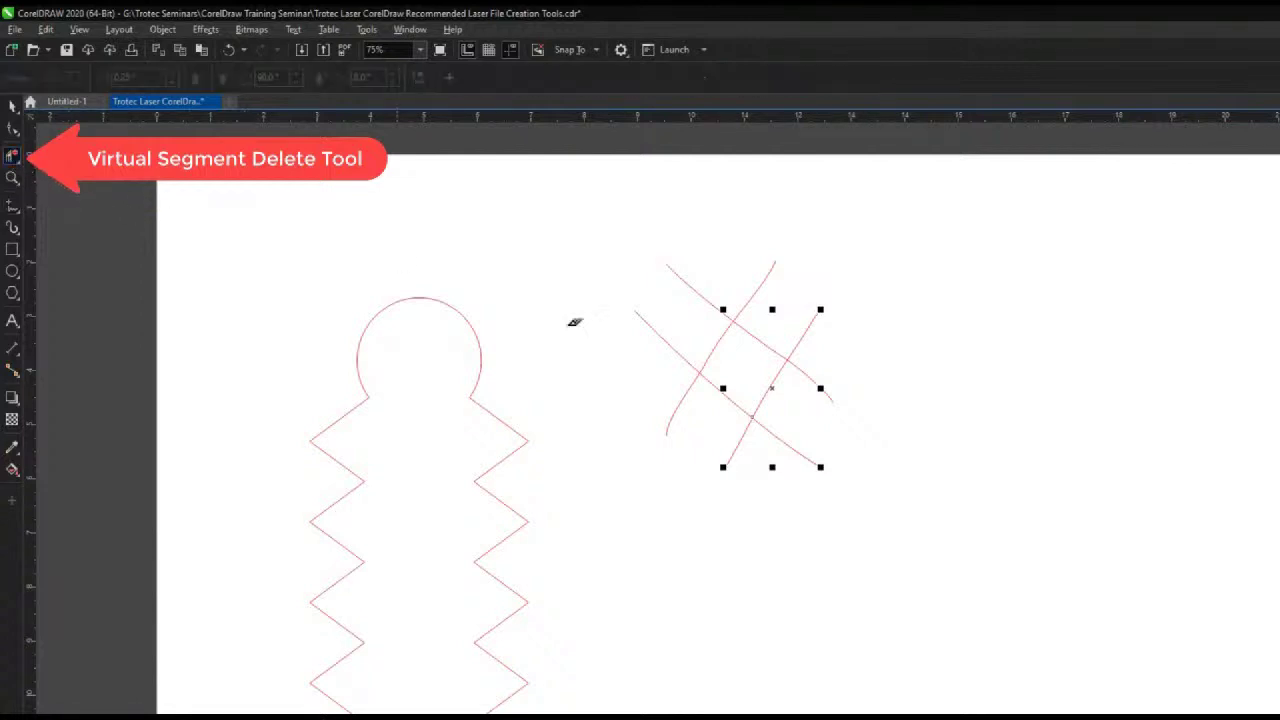
left_click(764, 339)
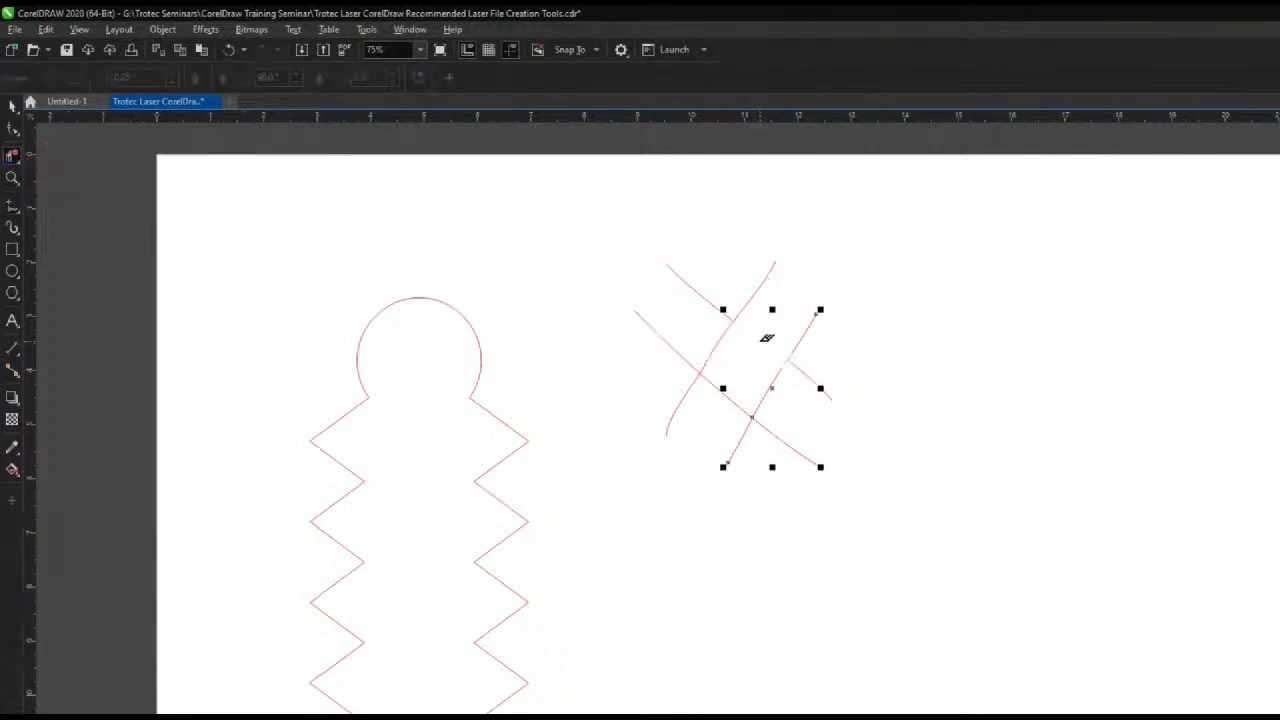
left_click(661, 328)
left_click(770, 424)
left_click_drag(781, 283, 797, 287)
left_click_drag(643, 386, 706, 472)
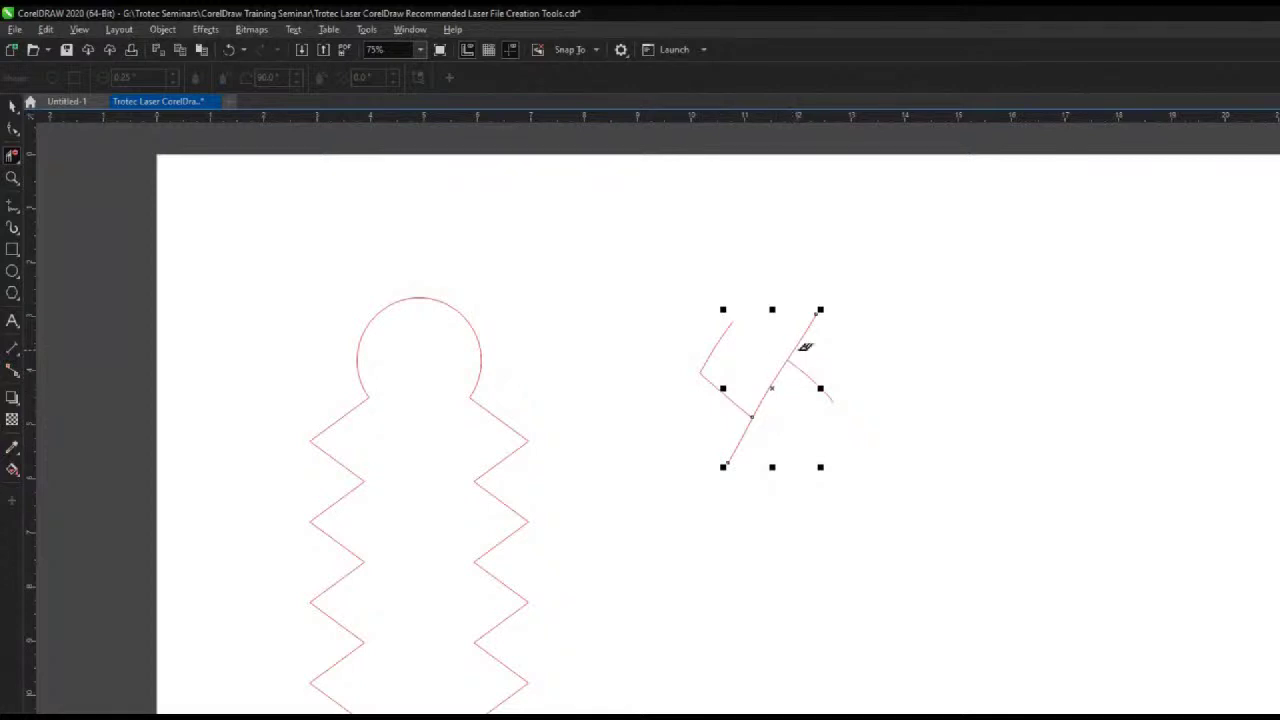
left_click(797, 341)
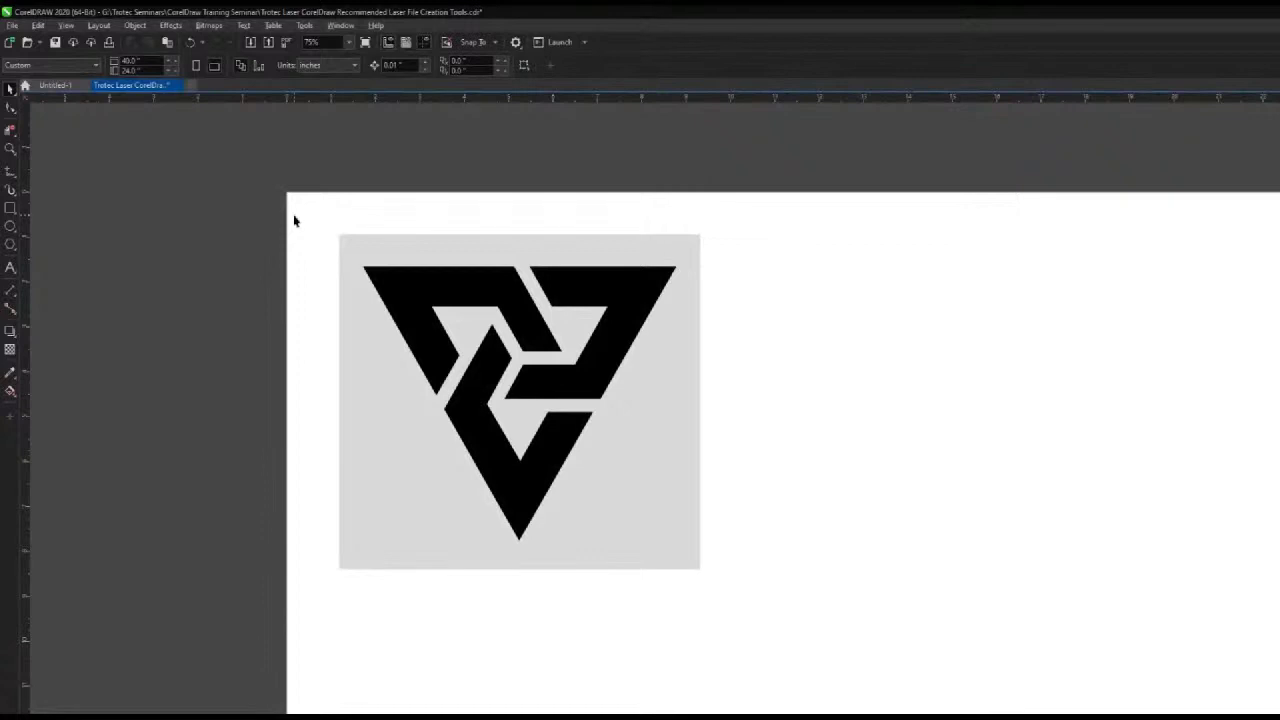
- Give the triangular logo and its background square a red outline and remove their fill
left_click_drag(294, 220, 811, 640)
left_click_drag(522, 424, 536, 438)
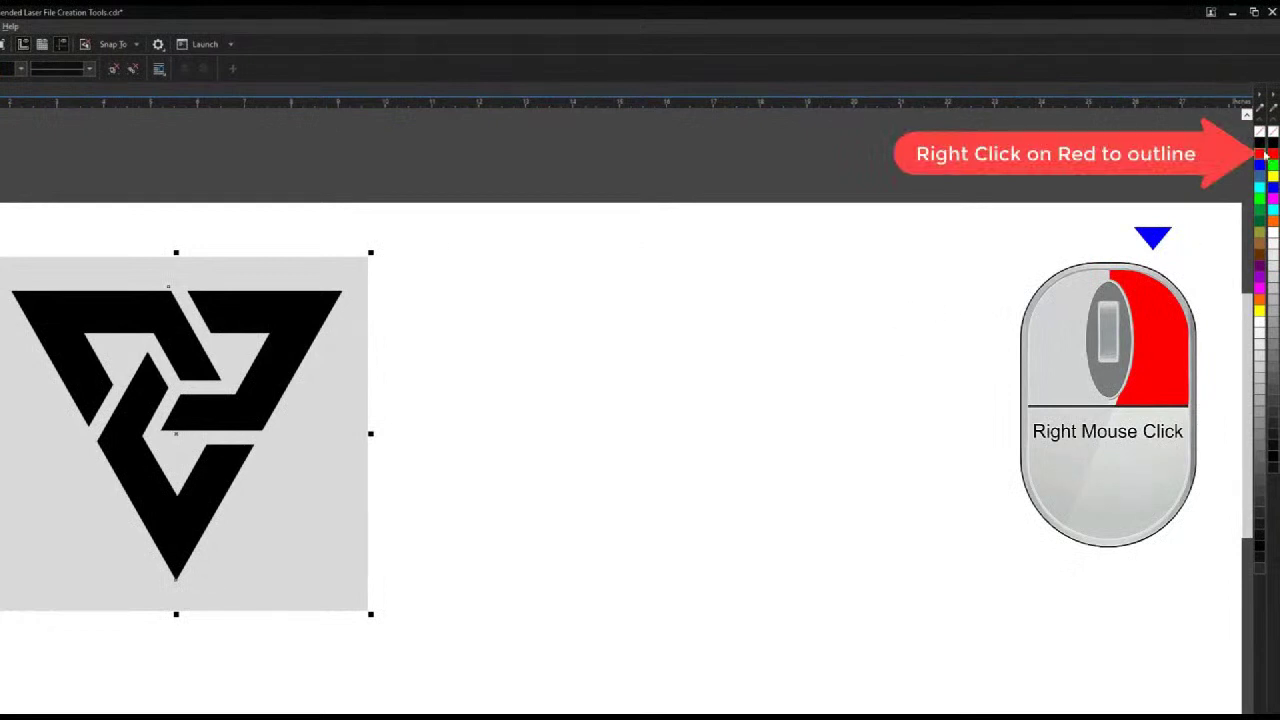
right_click(1262, 152)
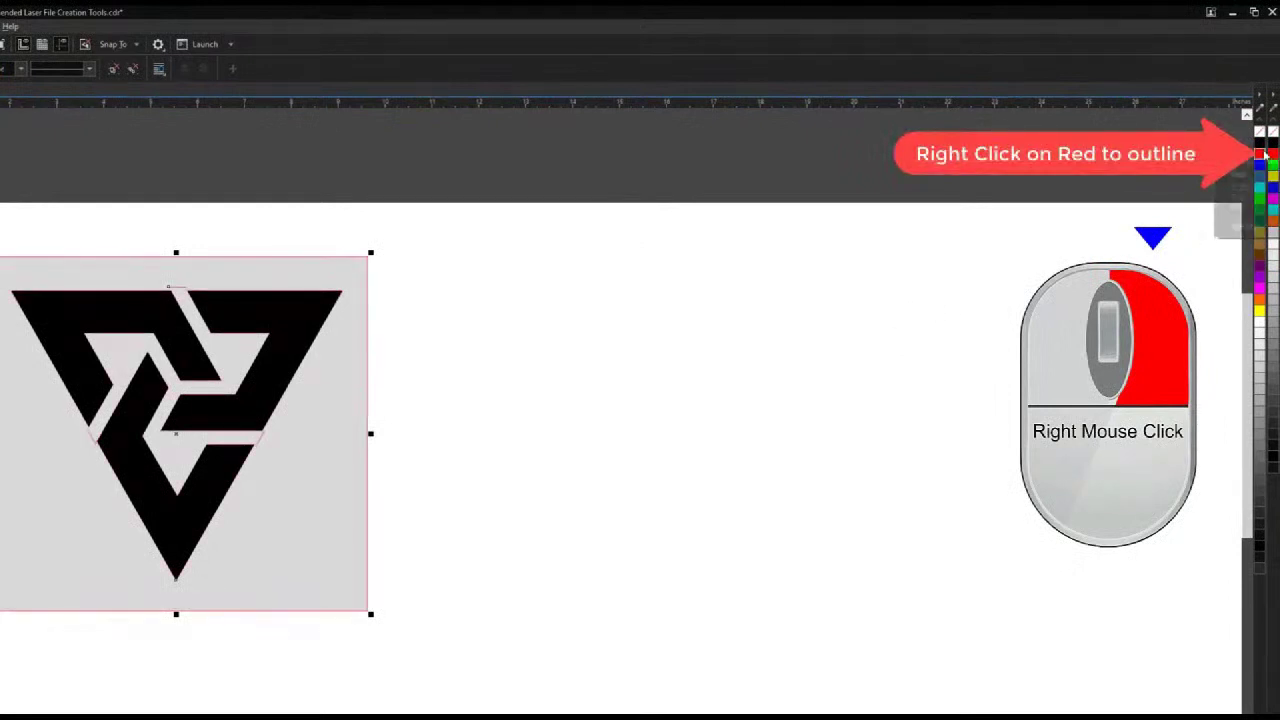
left_click(1260, 135)
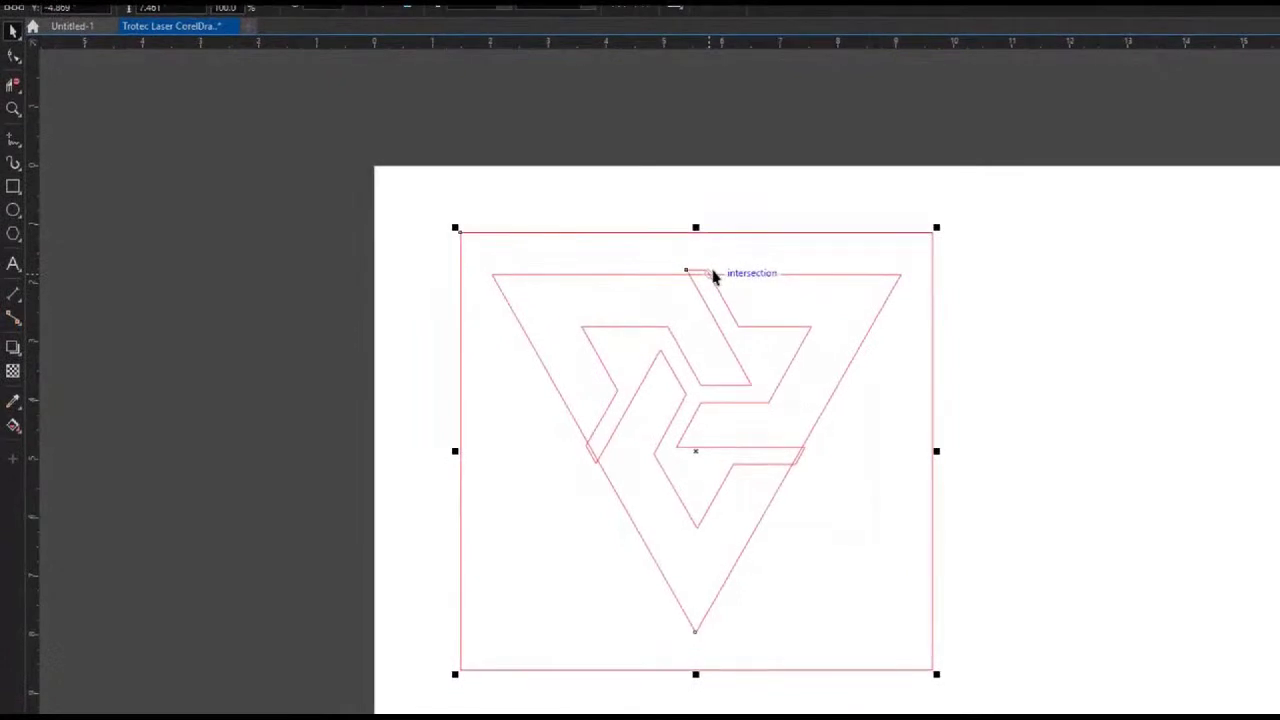
- Remove the overlapping segments at the three crossing corners of the triangular logo with Virtual Segment Delete
left_click(12, 86)
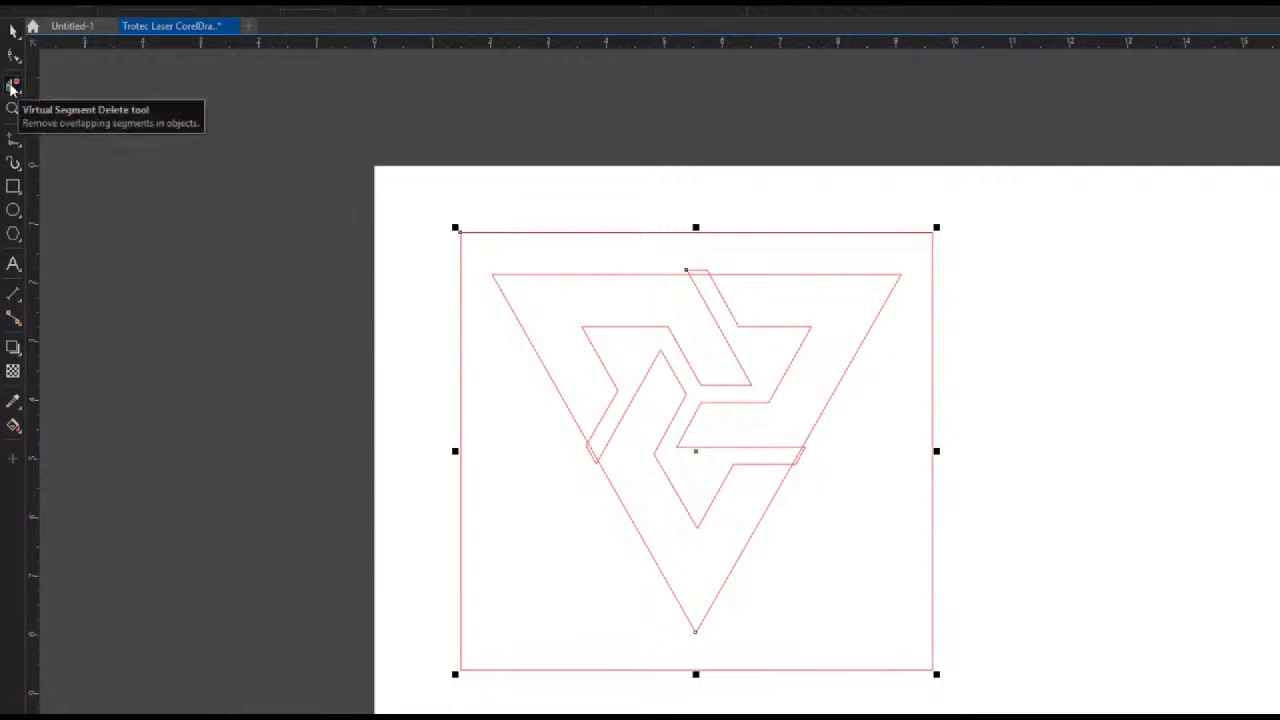
scroll(585, 448, "up", 3)
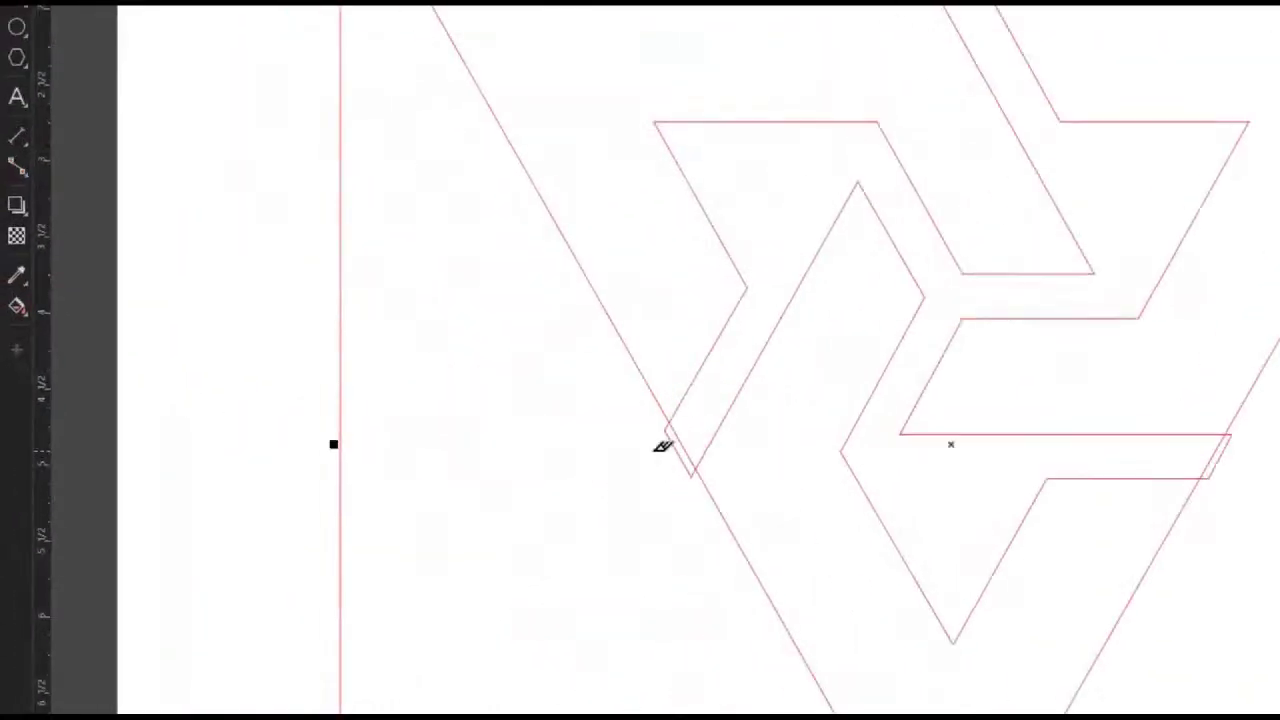
left_click(800, 452)
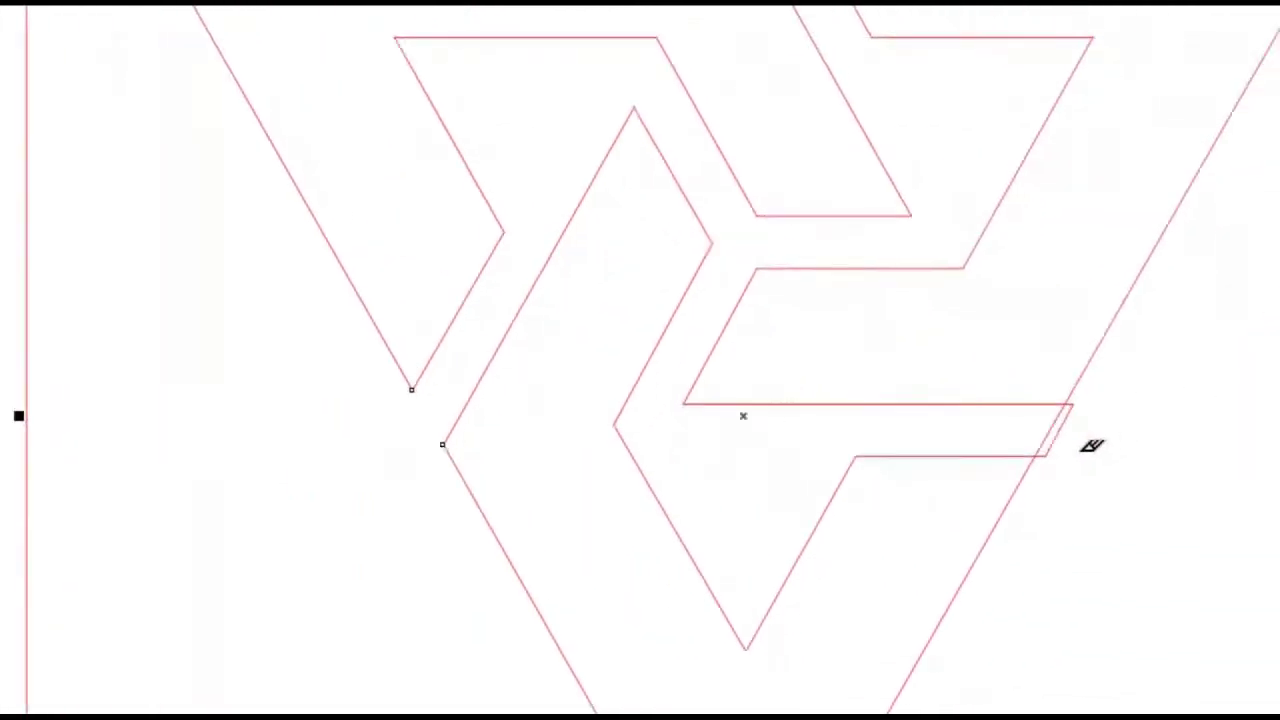
left_click_drag(1002, 417, 1057, 429)
scroll(1057, 429, "down", 2)
left_click_drag(676, 18, 697, 66)
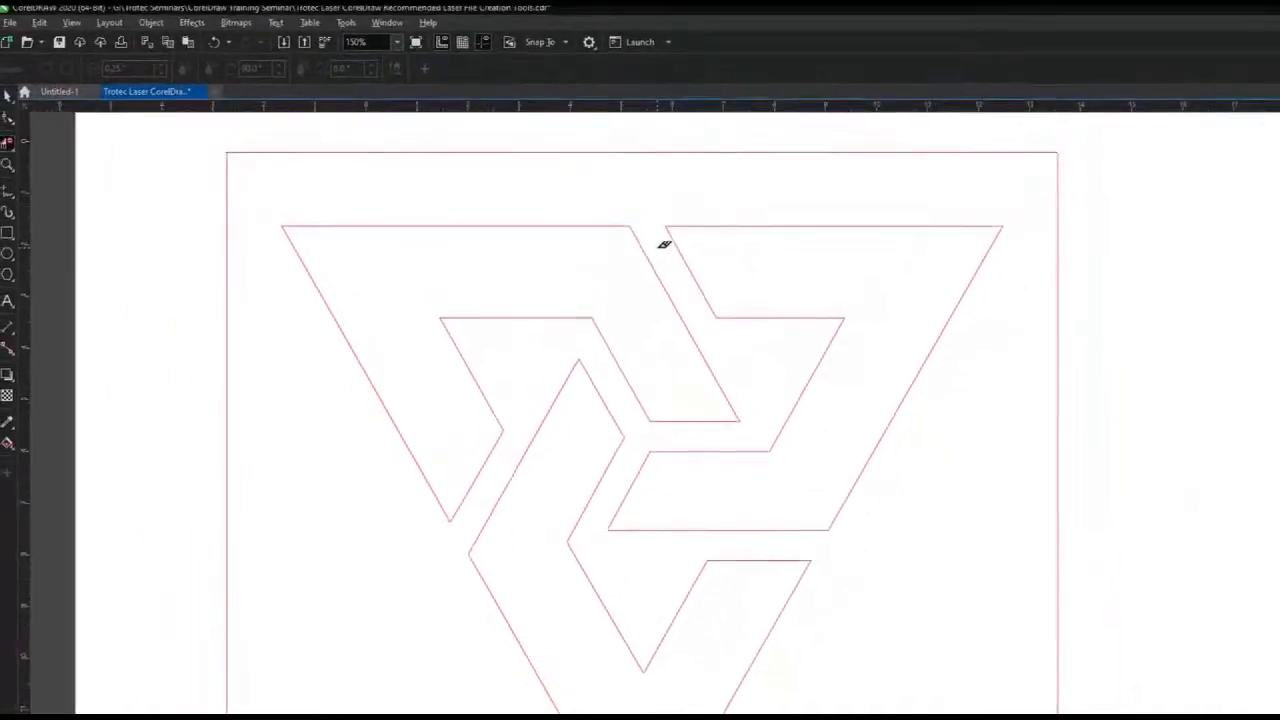
scroll(664, 245, "down", 1)
left_click_drag(663, 249, 639, 306)
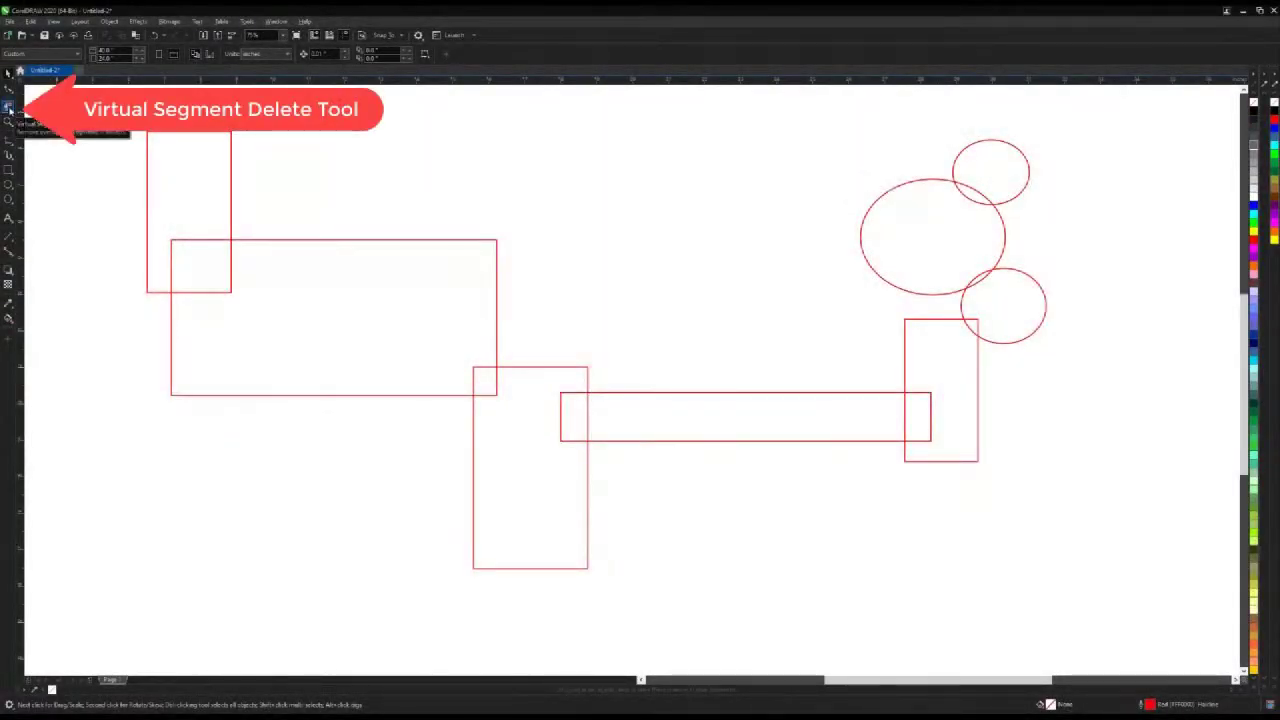
- Use Virtual Segment Delete with a freehand curve through the overlaps of the chained rectangles and circles
left_click(9, 110)
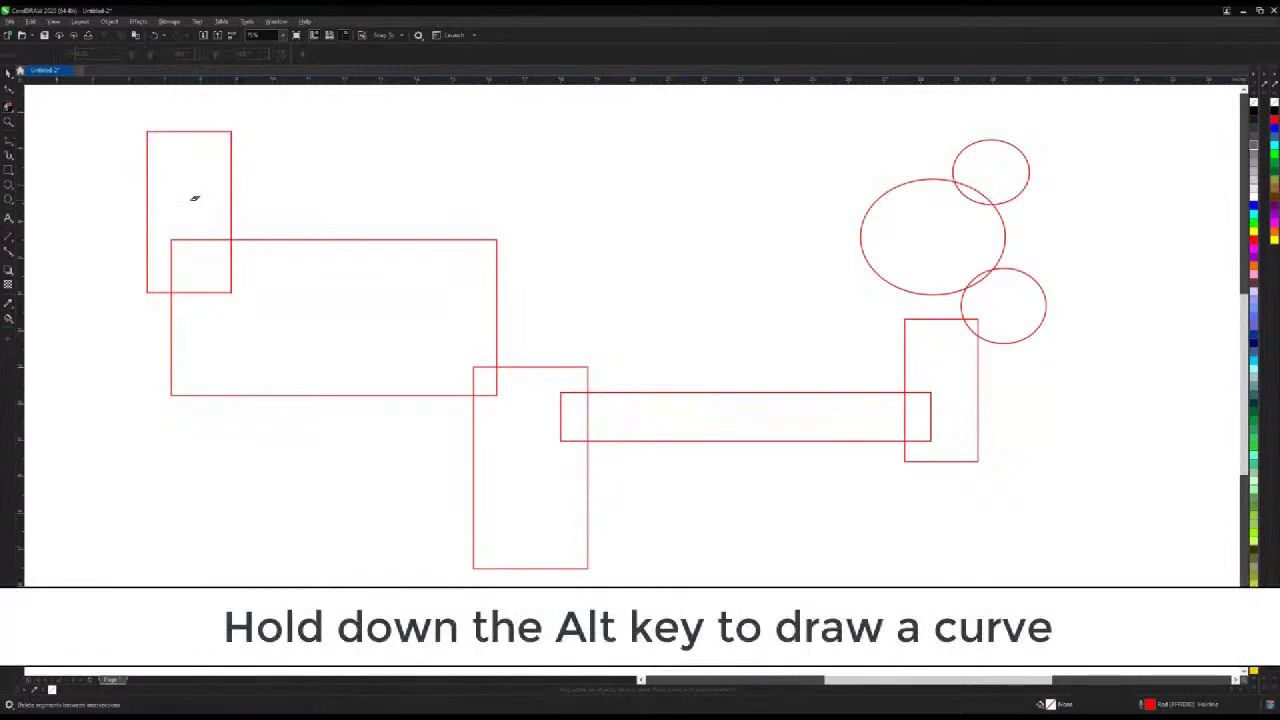
key("alt")
mouse_move(194, 198)
left_mouse_down()
mouse_move(210, 287)
mouse_move(236, 319)
mouse_move(338, 362)
mouse_move(476, 380)
mouse_move(572, 412)
mouse_move(921, 414)
mouse_move(986, 305)
mouse_move(963, 231)
mouse_move(991, 177)
left_mouse_up()
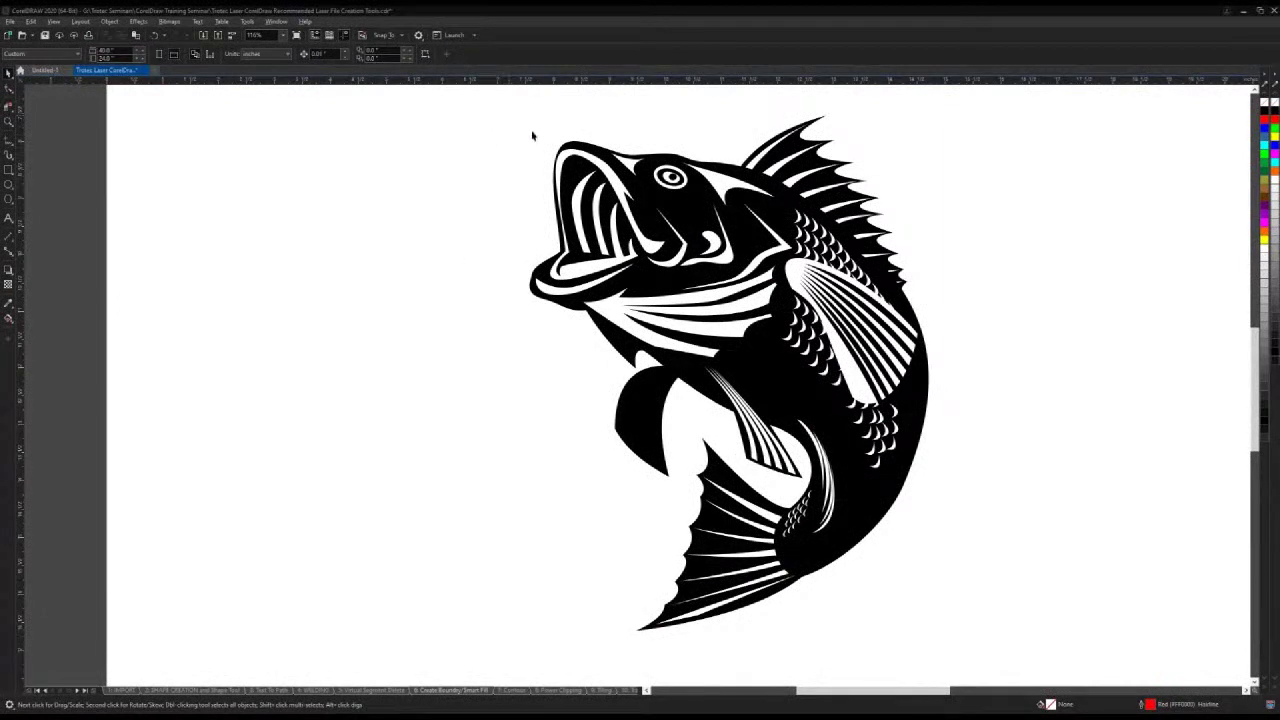
- Try giving only the fish's main body shape a red outline
left_click(577, 143)
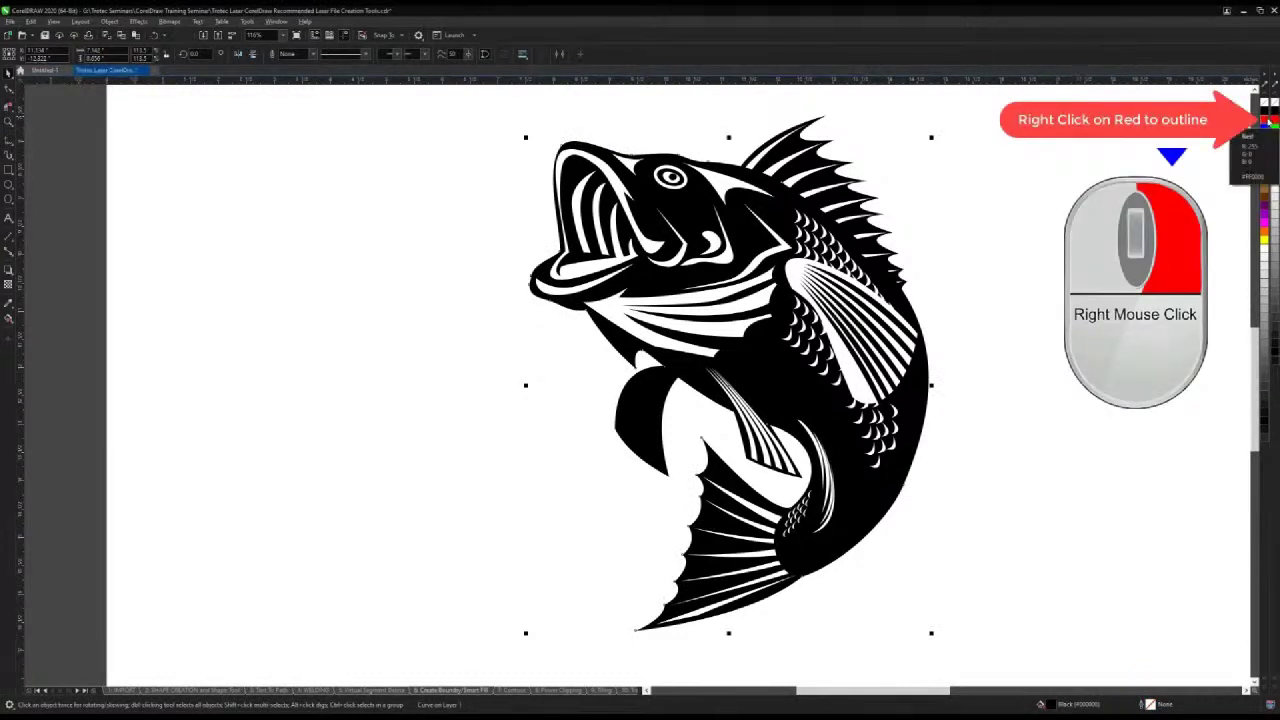
right_click(1264, 120)
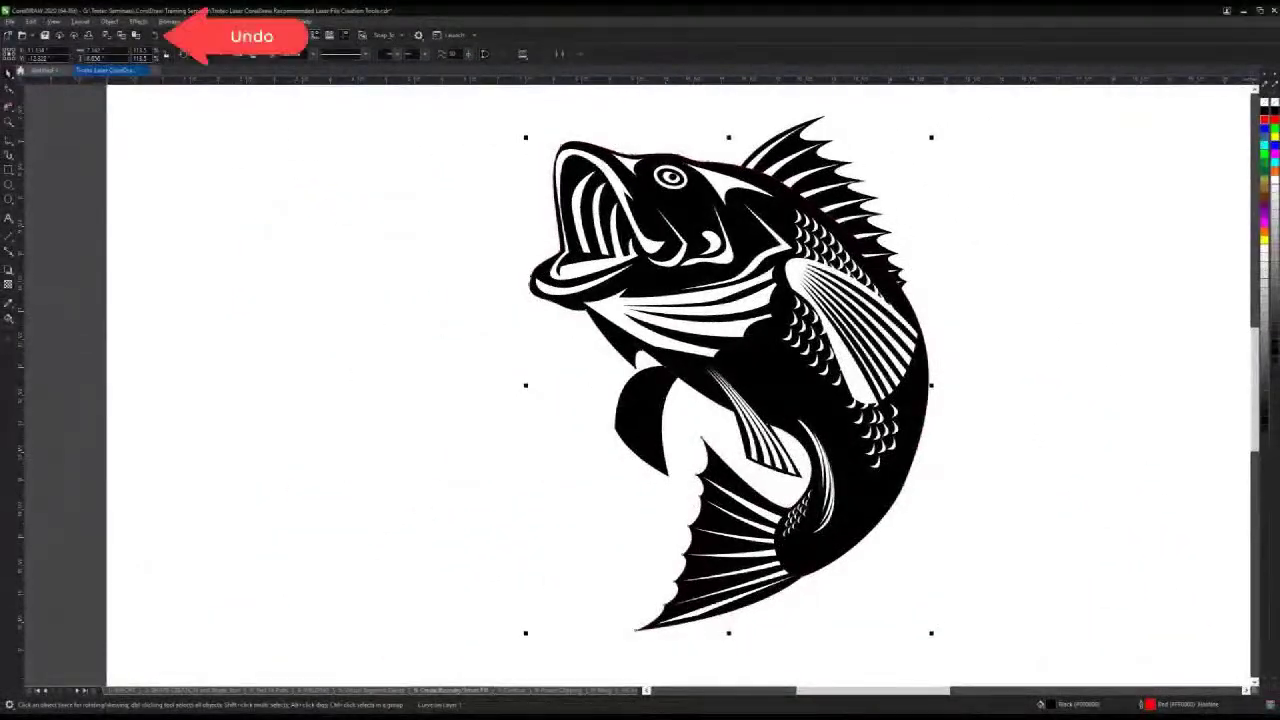
left_click(470, 109)
- Try outlining all the fish's objects in red and moving the body silhouette away to the left of the artwork
left_click_drag(487, 101, 1018, 647)
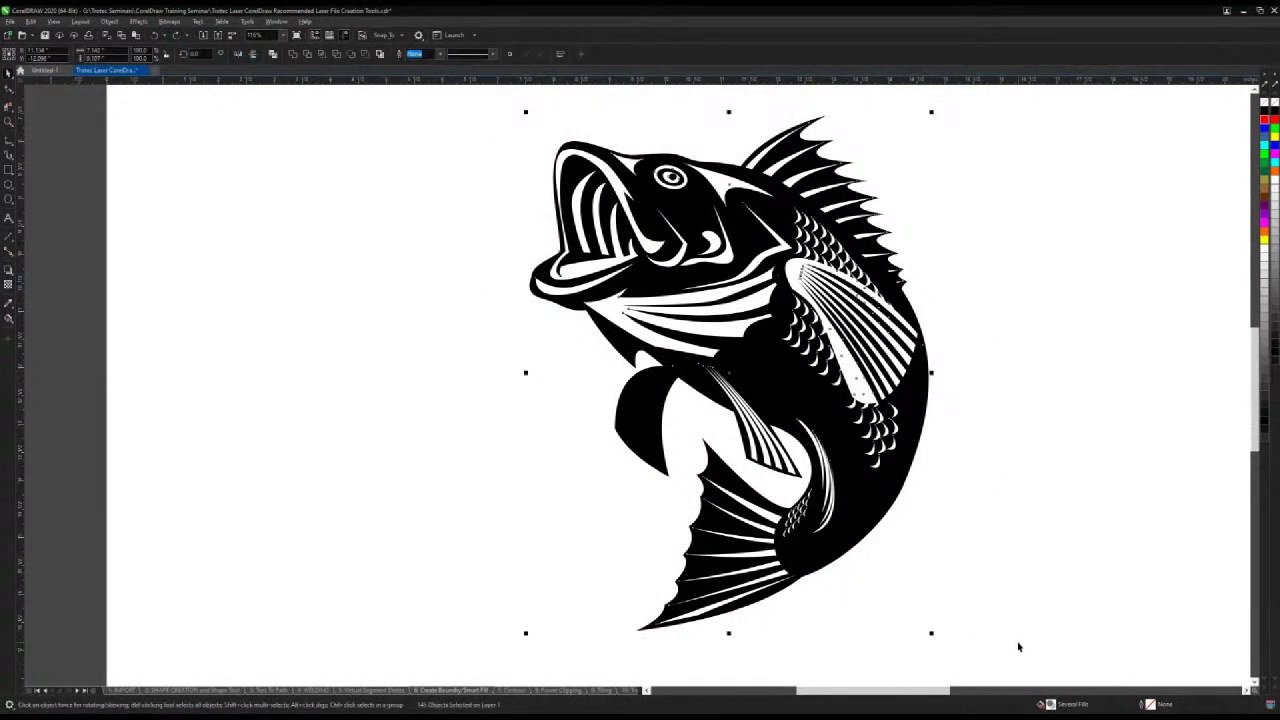
right_click(1265, 119)
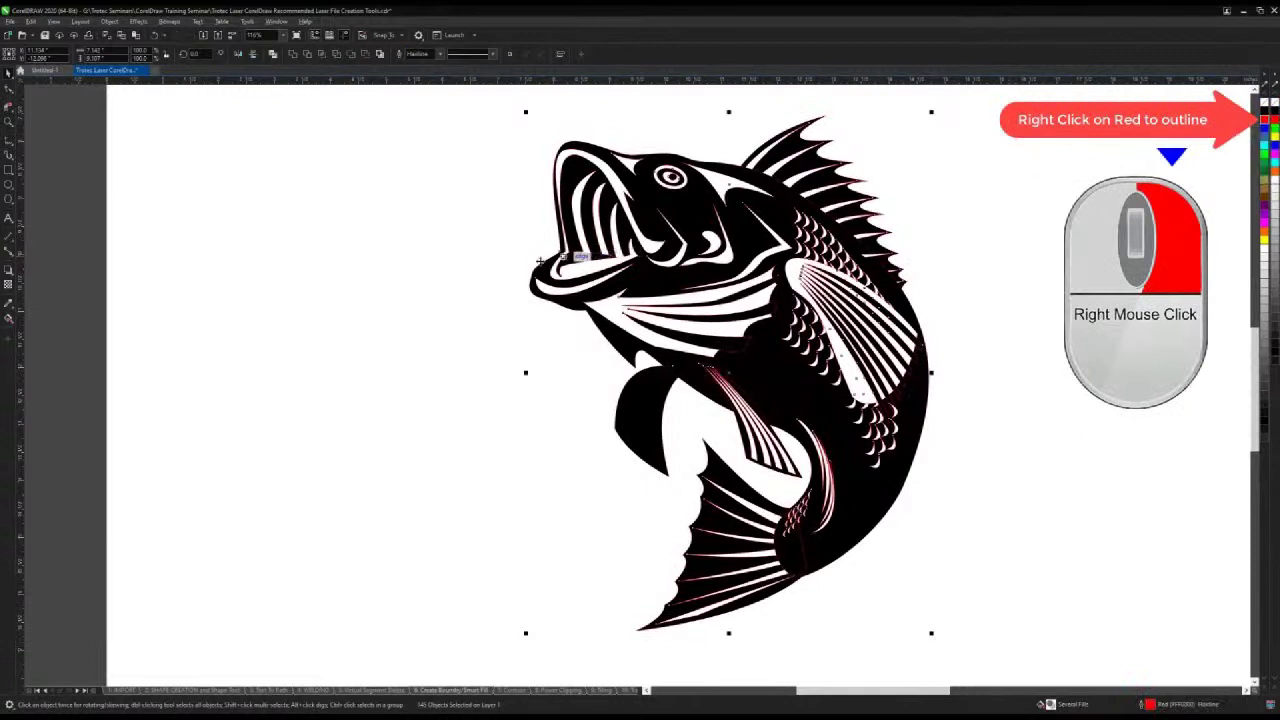
left_click(480, 264)
left_click_drag(680, 287, 296, 316)
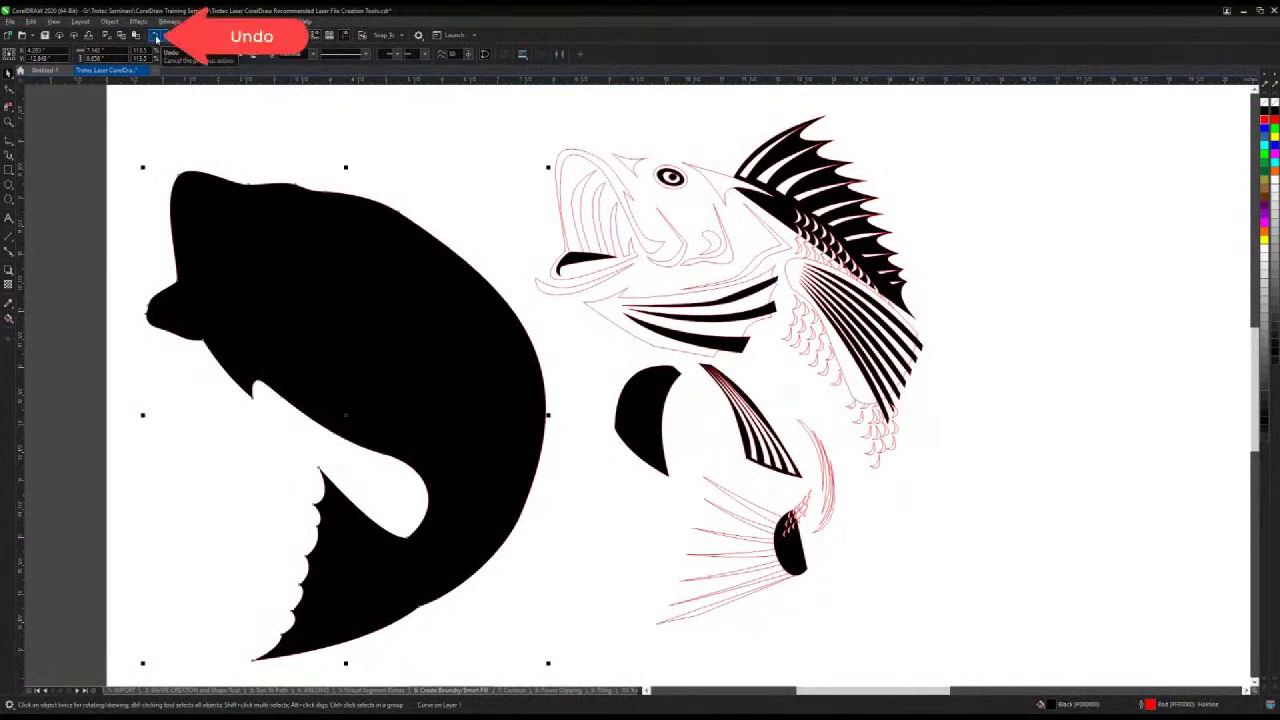
left_click(155, 36)
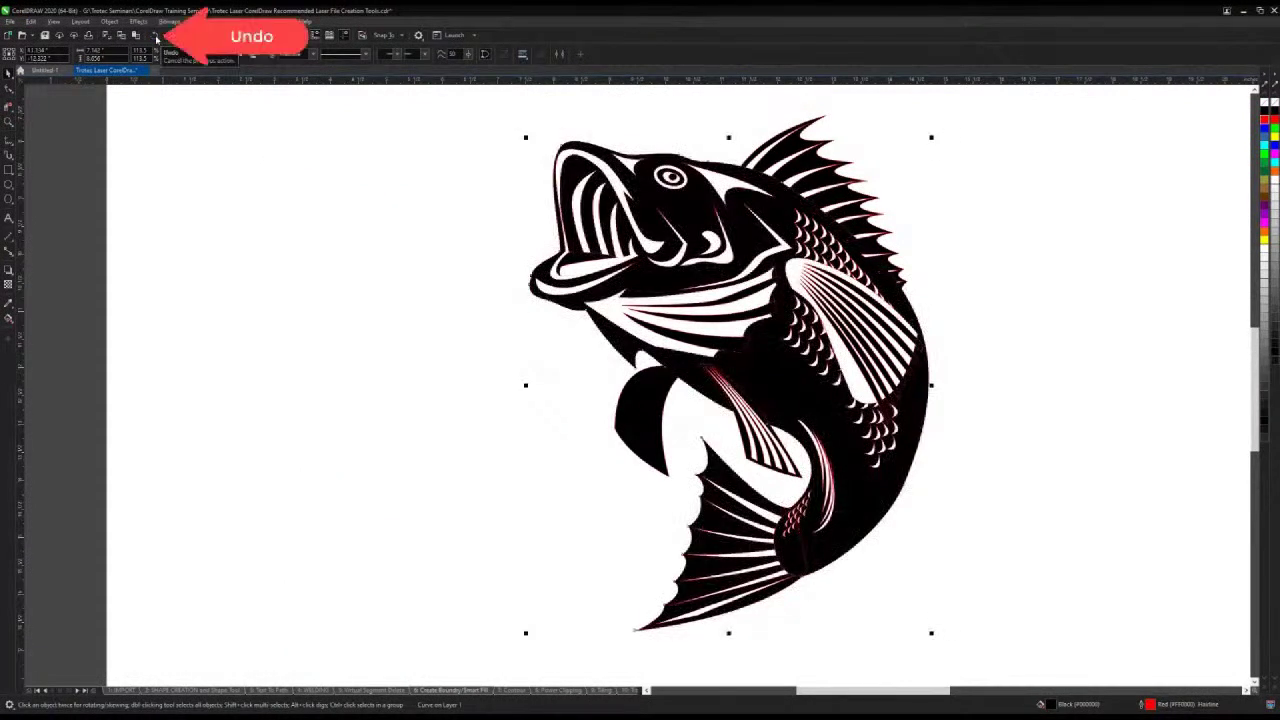
left_click(397, 226)
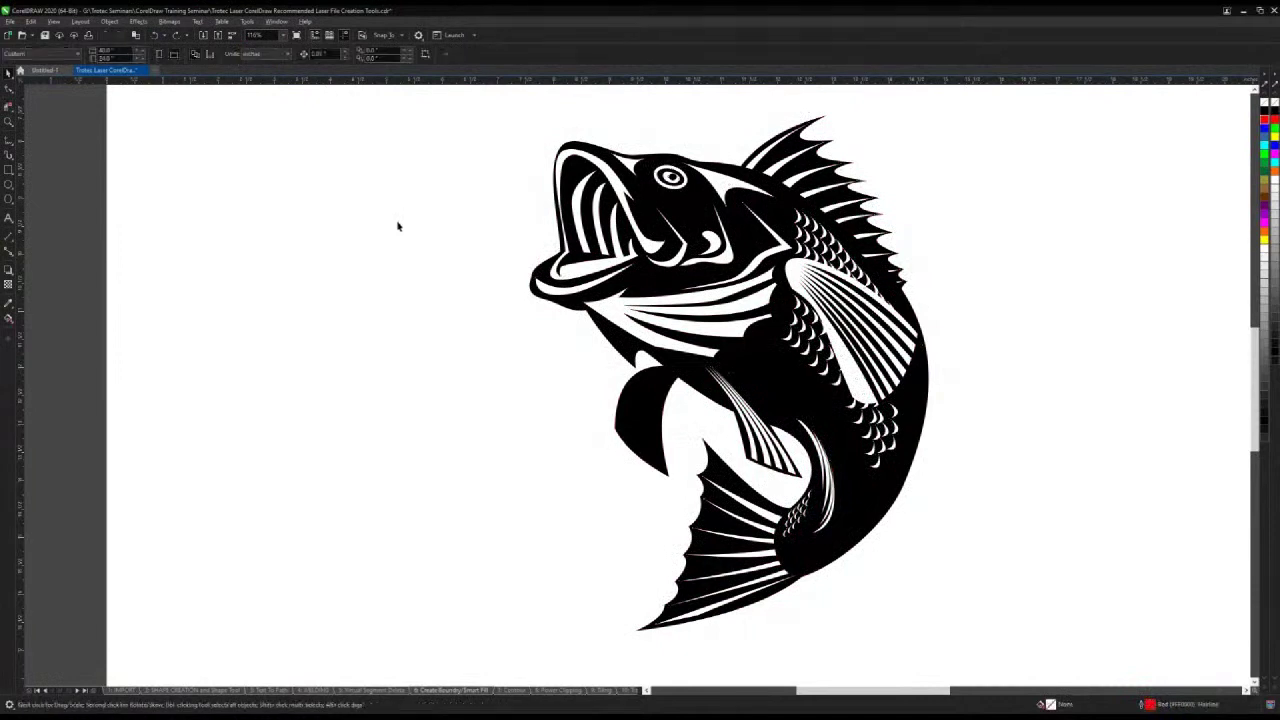
- Create a boundary around all the fish's objects and try moving the resulting outline to the left of the artwork
left_click_drag(486, 104, 1036, 688)
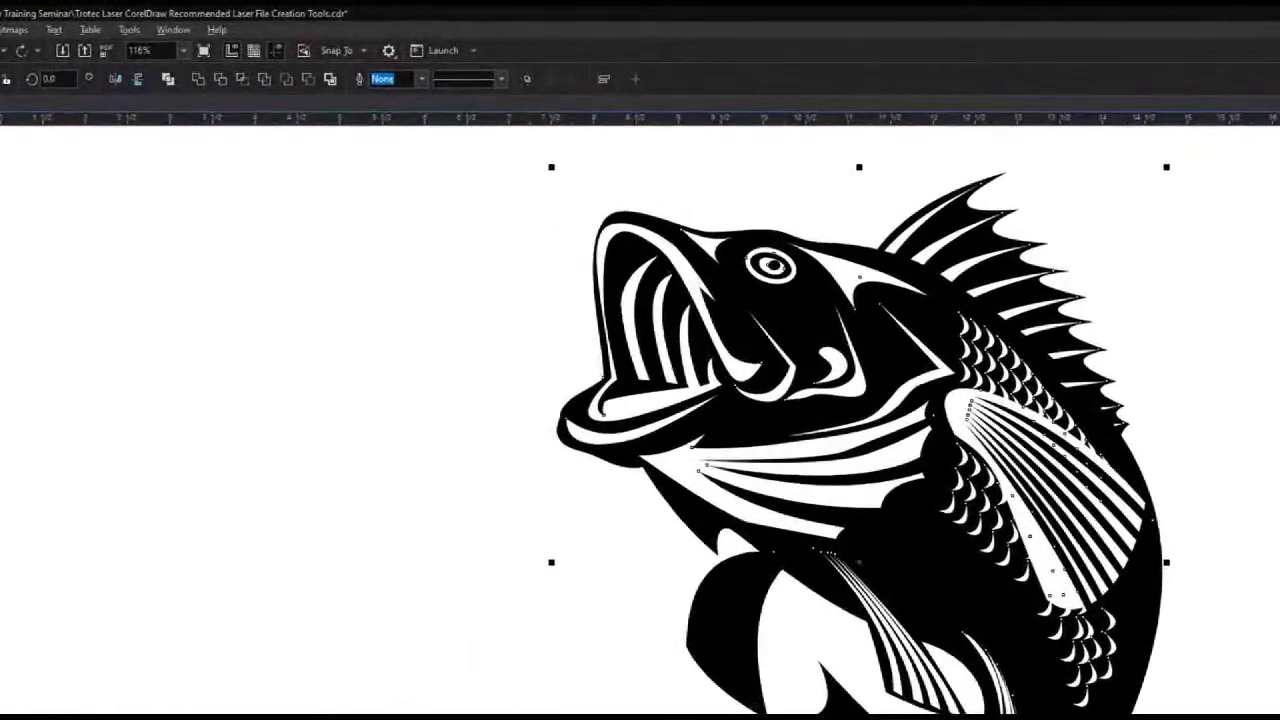
left_click(330, 80)
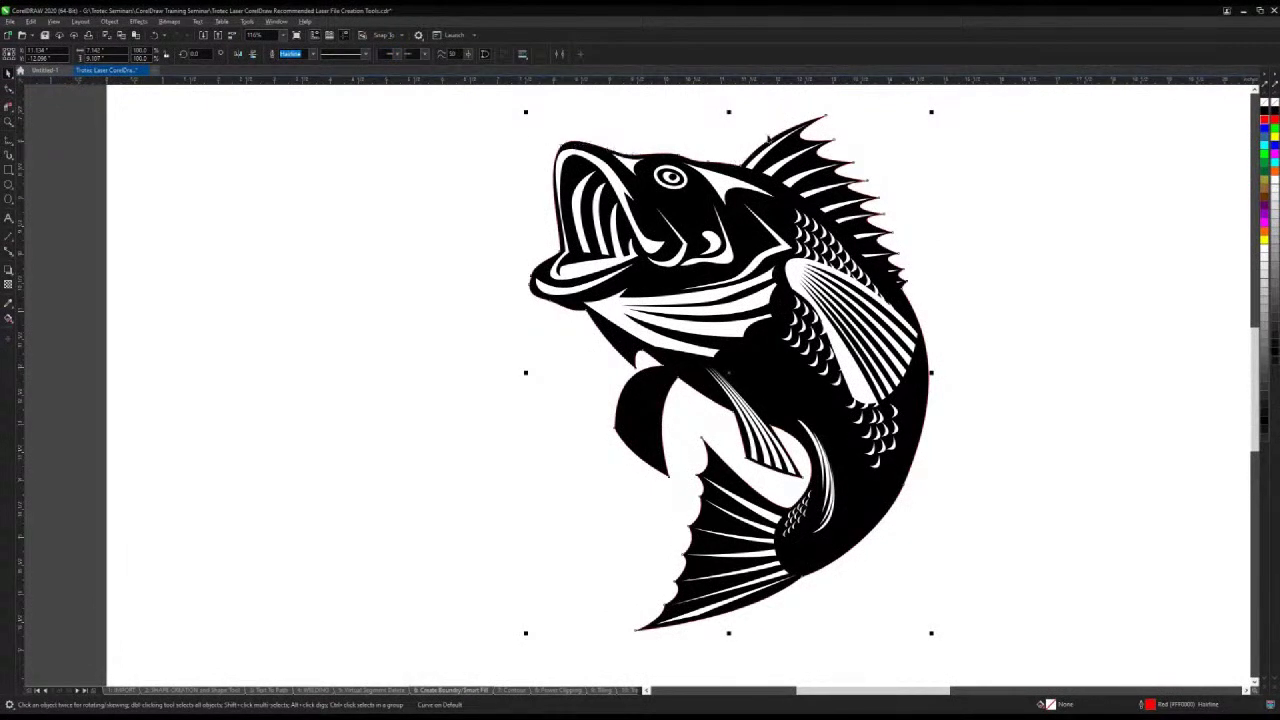
left_click(706, 136)
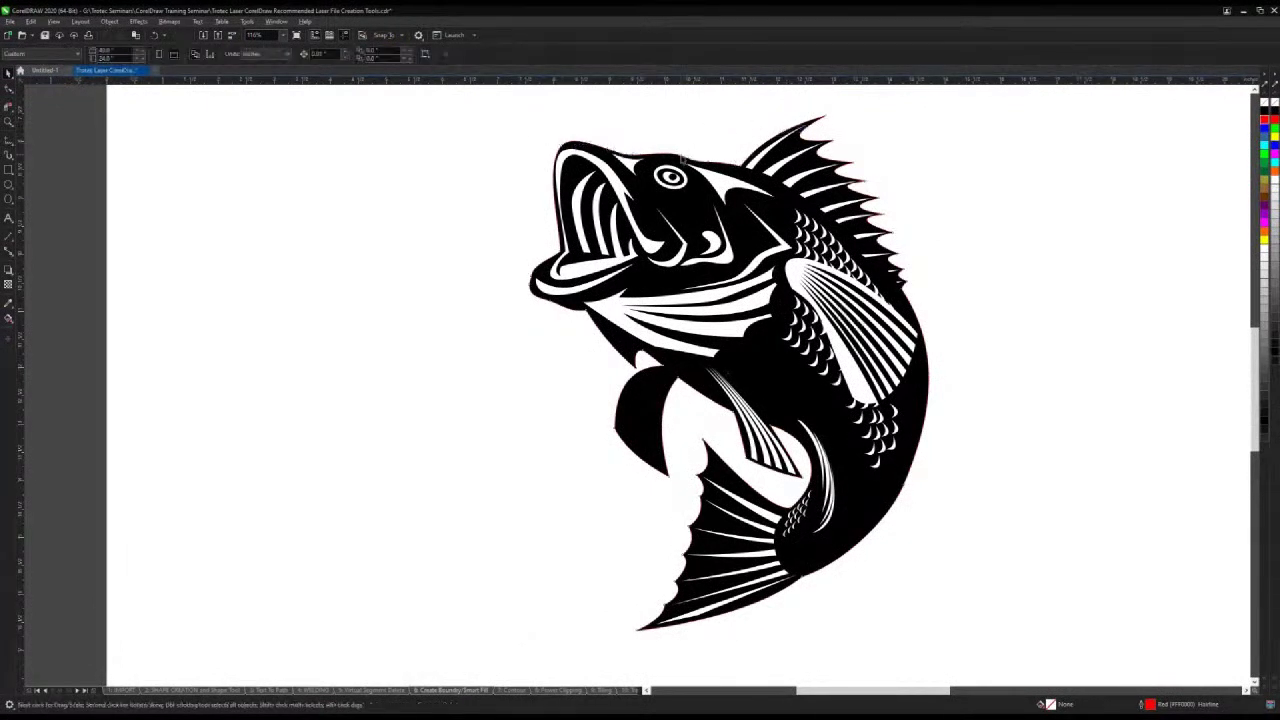
left_click_drag(683, 160, 290, 163)
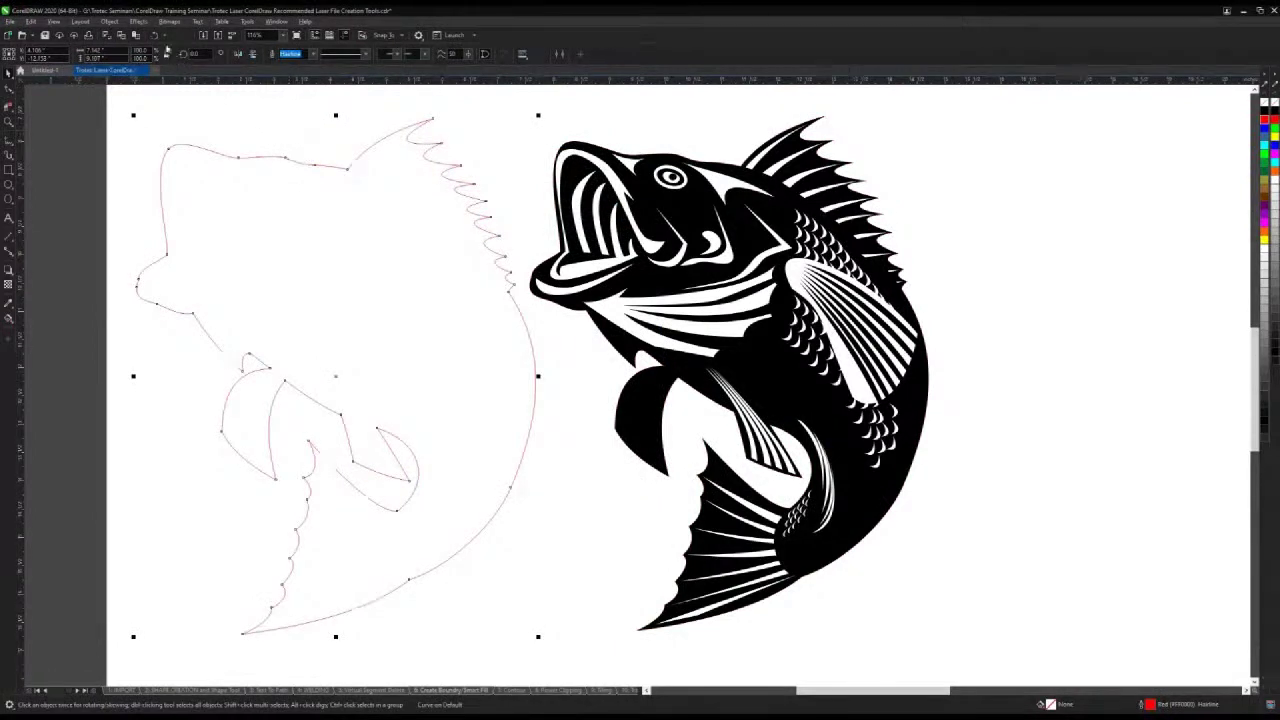
left_click(155, 36)
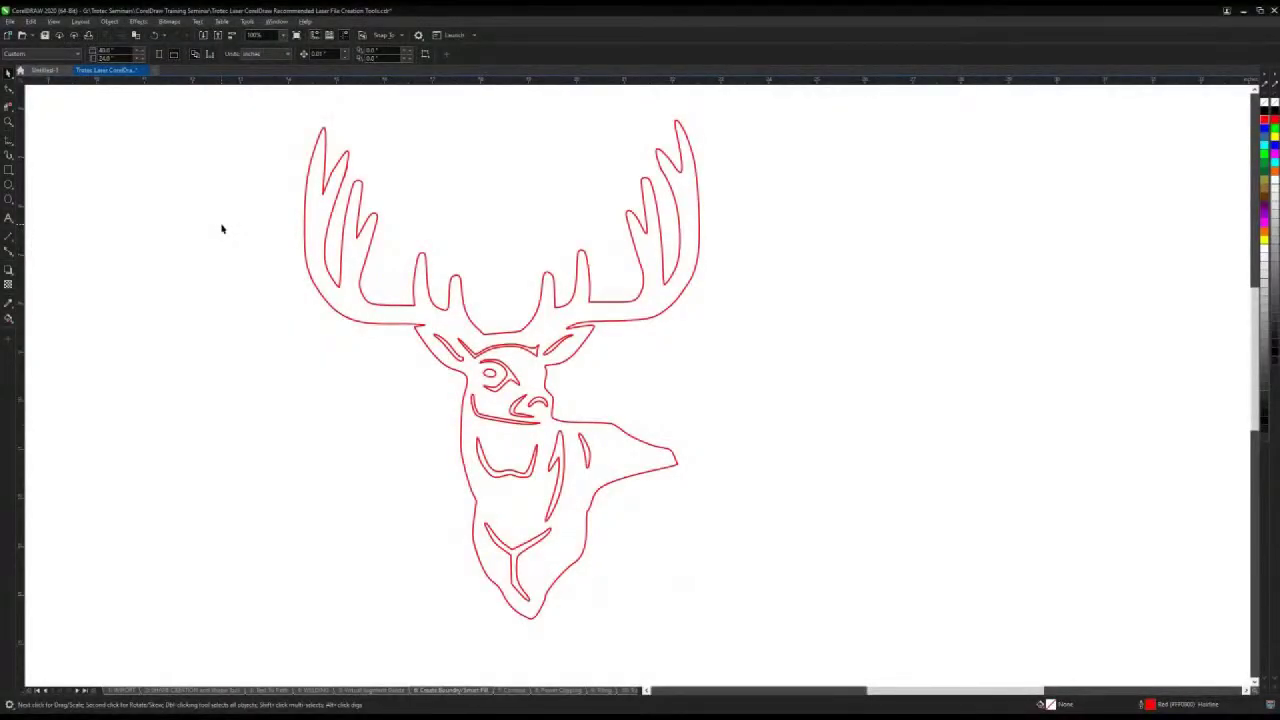
- Try filling the entire red deer drawing with black
left_click_drag(257, 110, 801, 637)
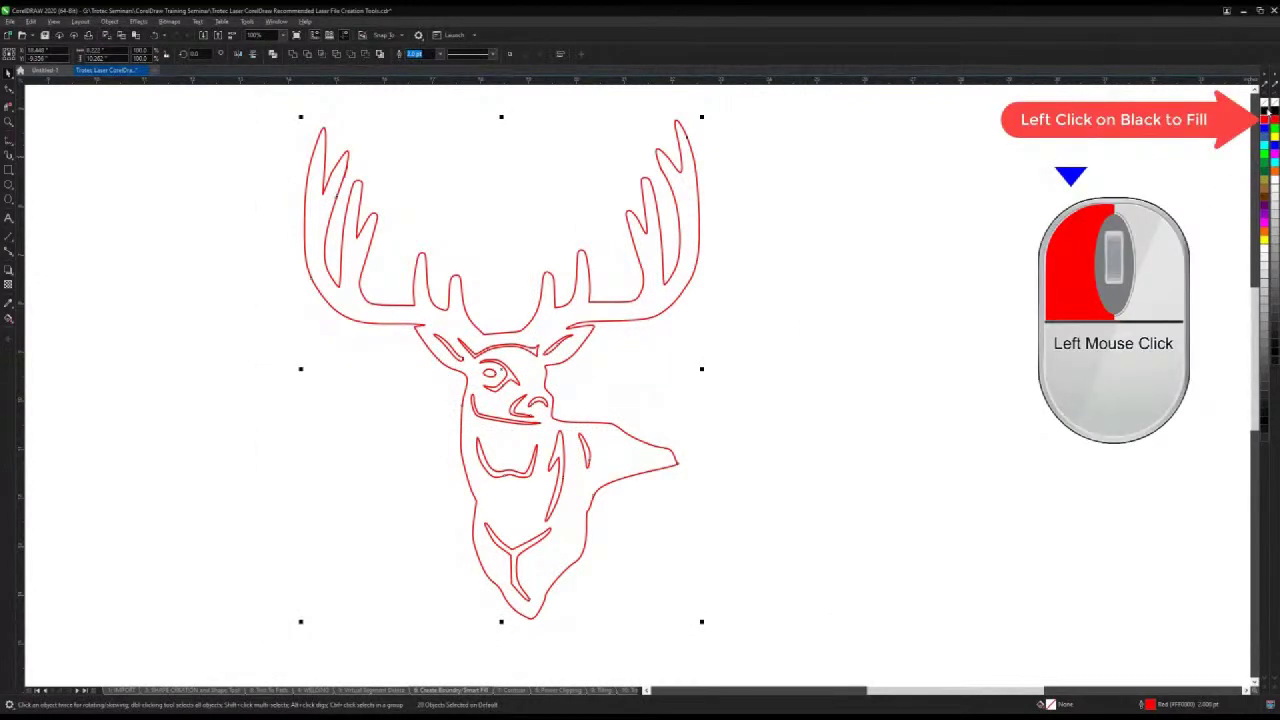
left_click(1264, 112)
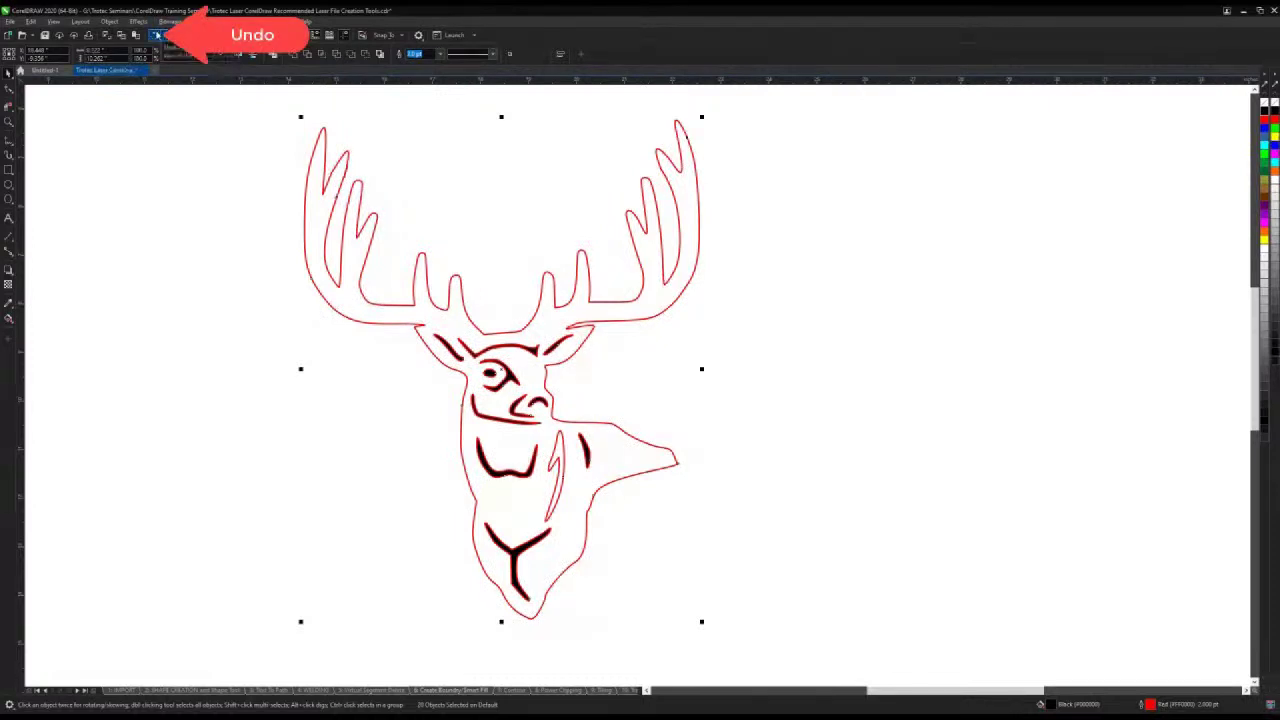
left_click(157, 35)
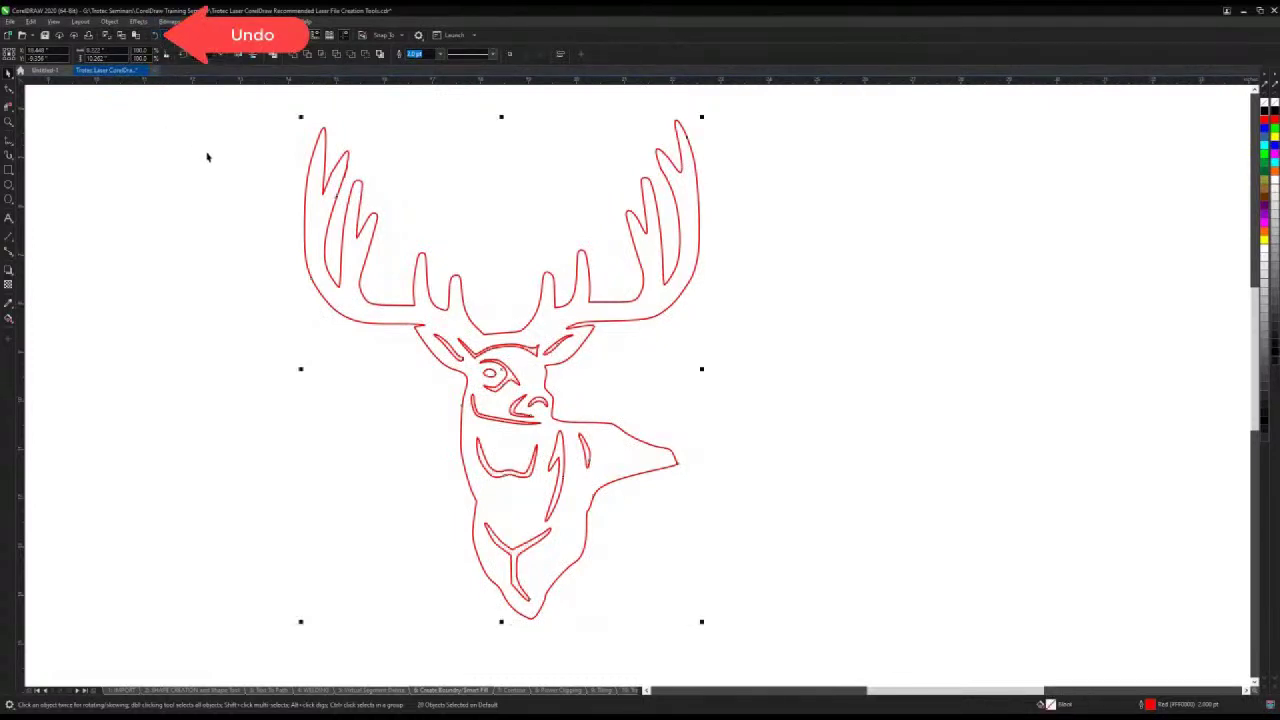
left_click(232, 188)
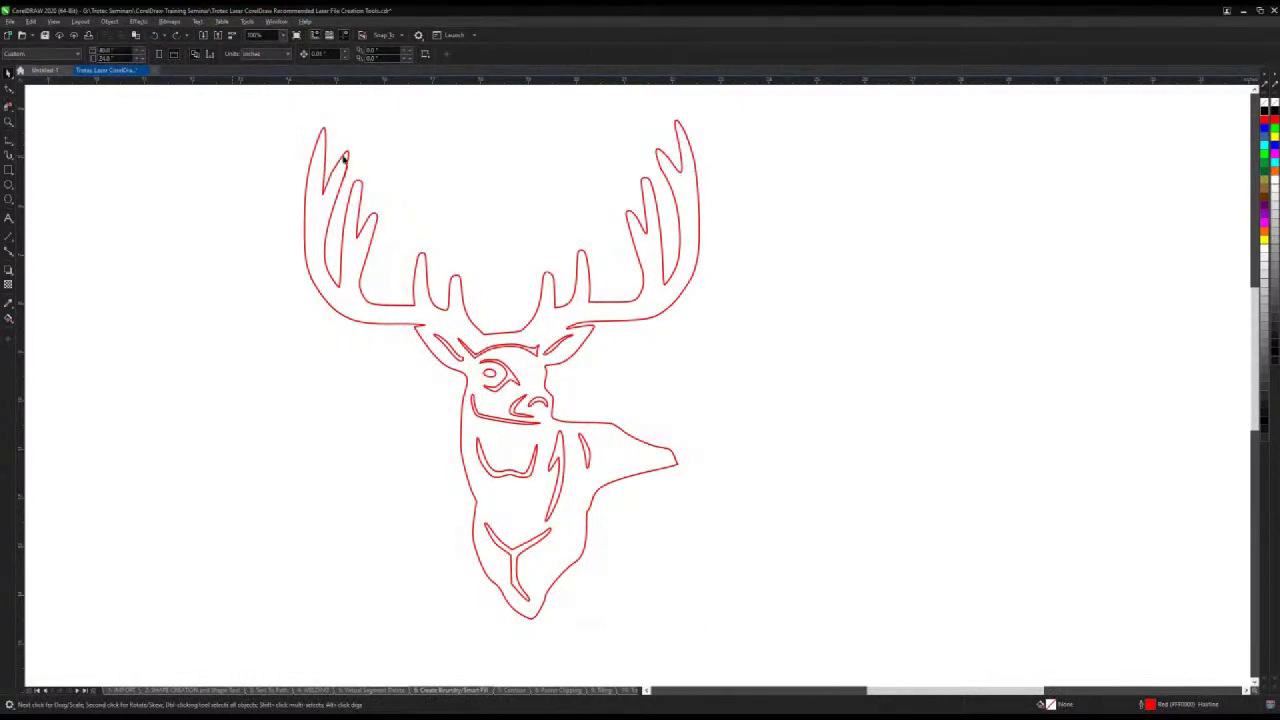
- Try pulling the outer antler tip segment of the deer away from the rest of the outline
left_click_drag(343, 158, 274, 184)
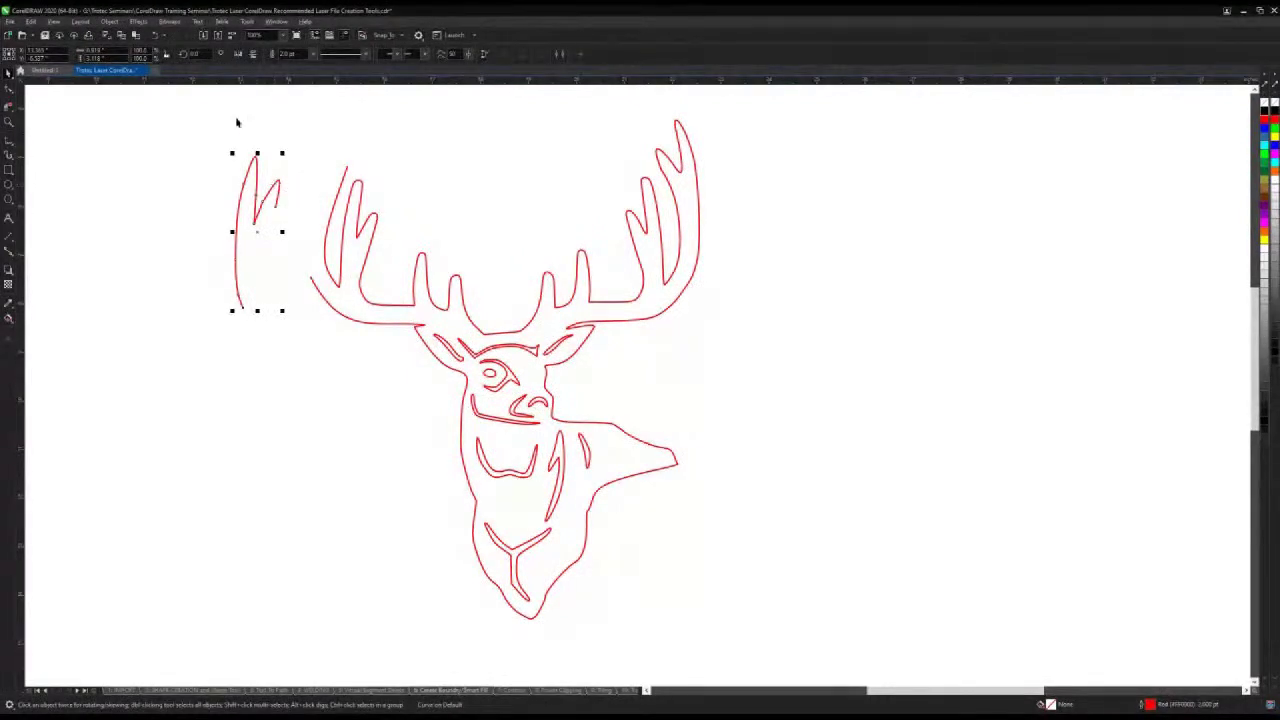
left_click(155, 35)
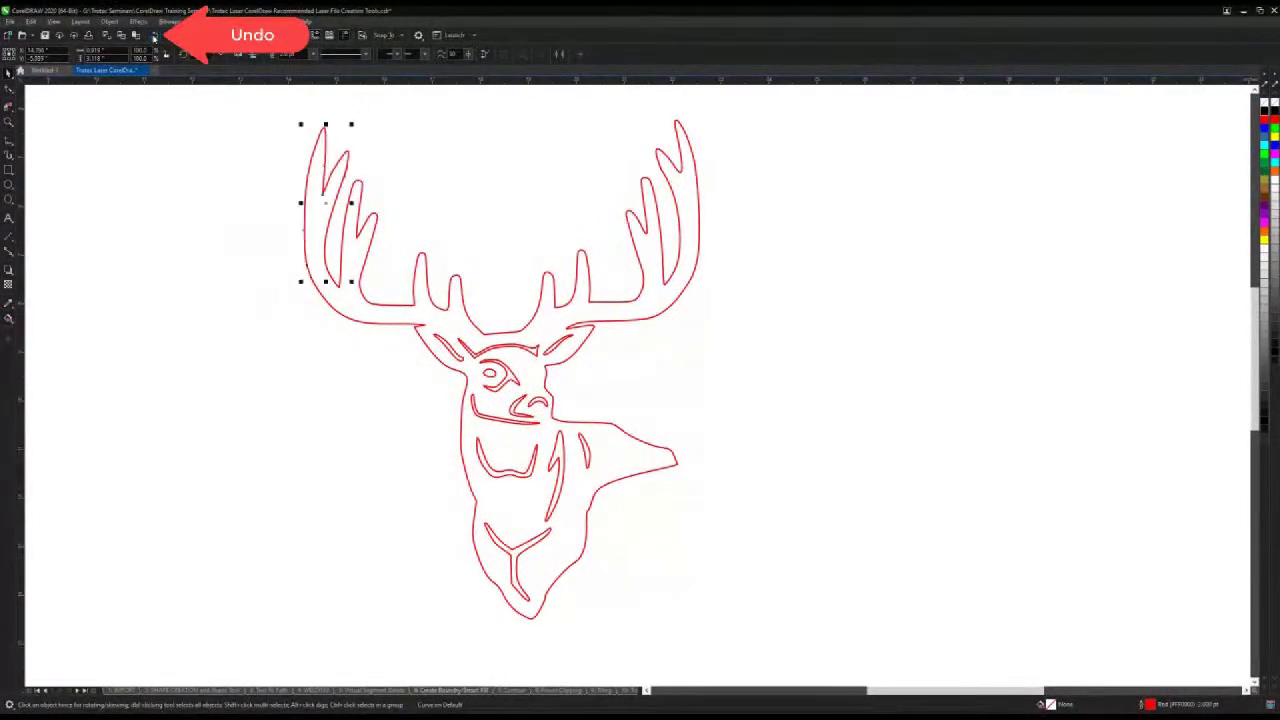
left_click(183, 151)
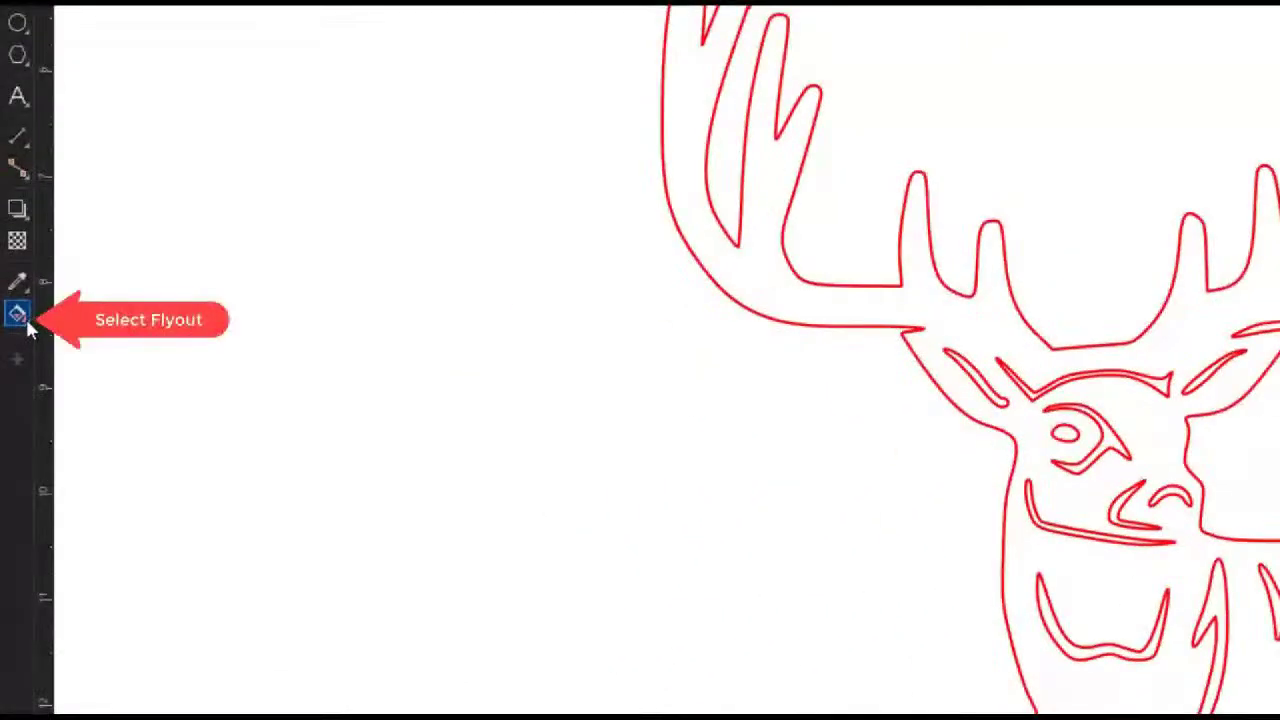
- Fill the enclosed area of the deer outline with the Smart Fill tool
left_click(28, 327)
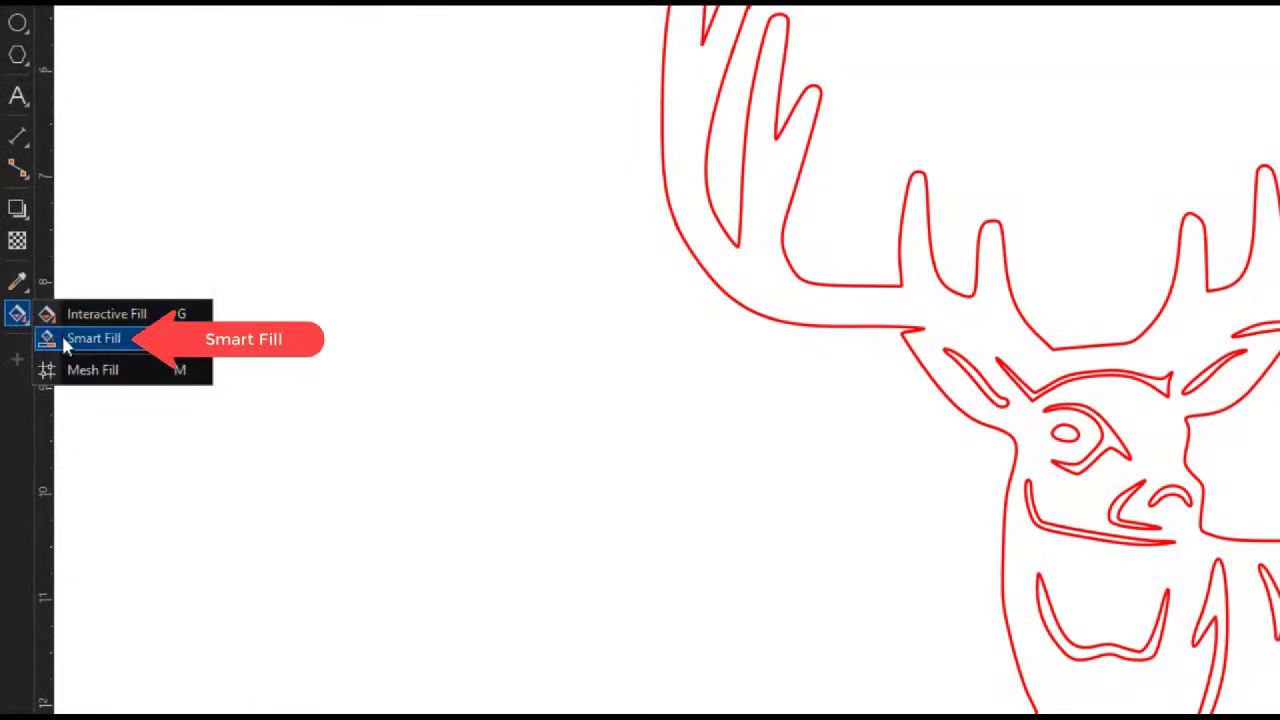
left_click(61, 338)
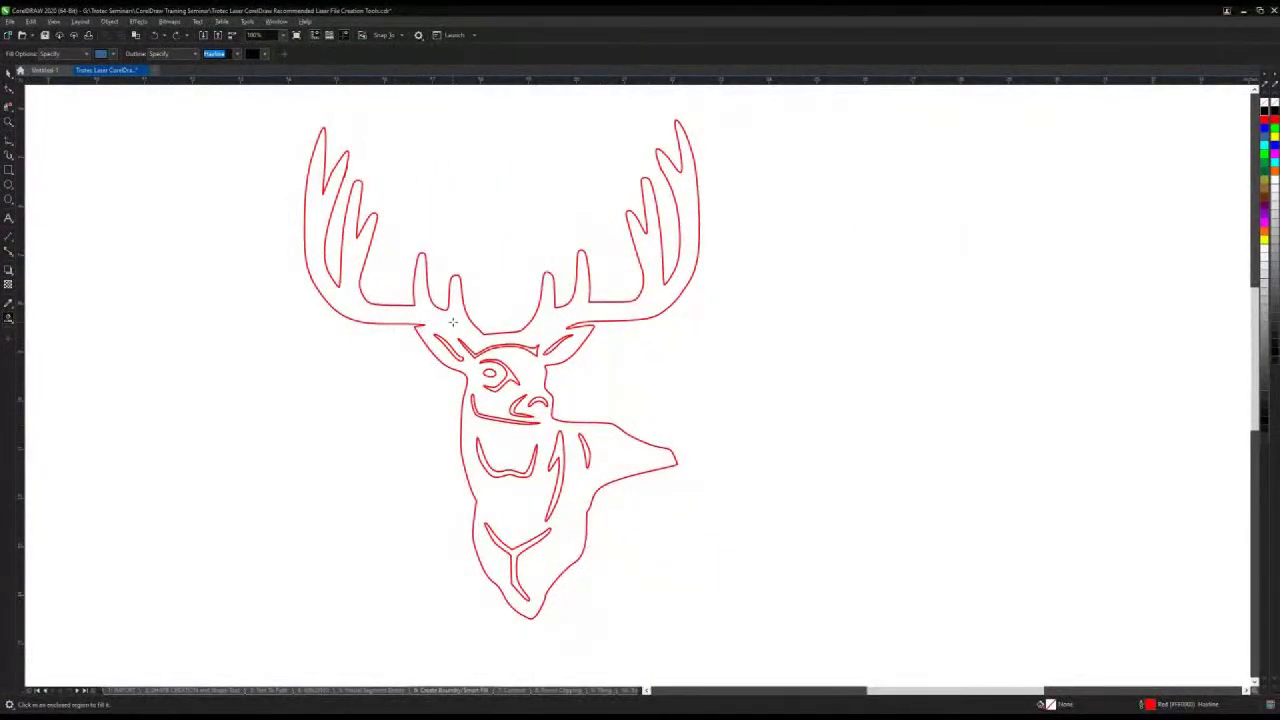
left_click(452, 321)
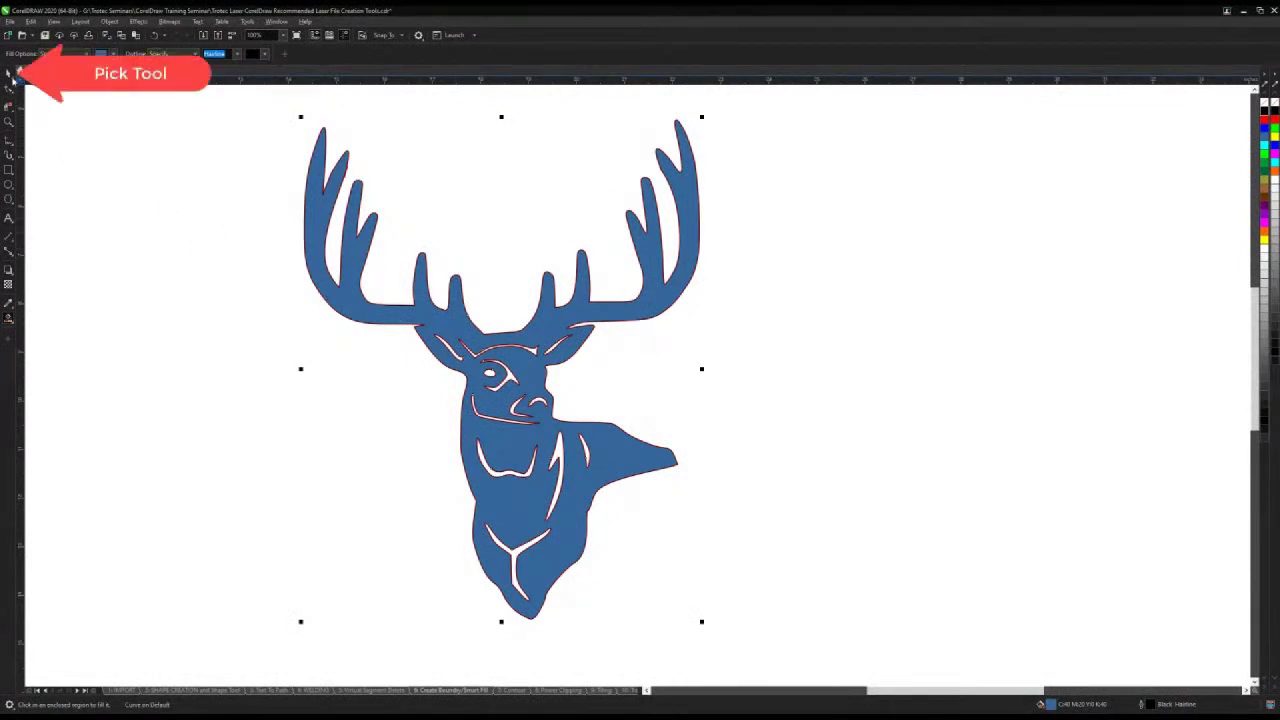
- Move the filled deer to the right of the original line drawing and delete the original red lines
left_click(10, 75)
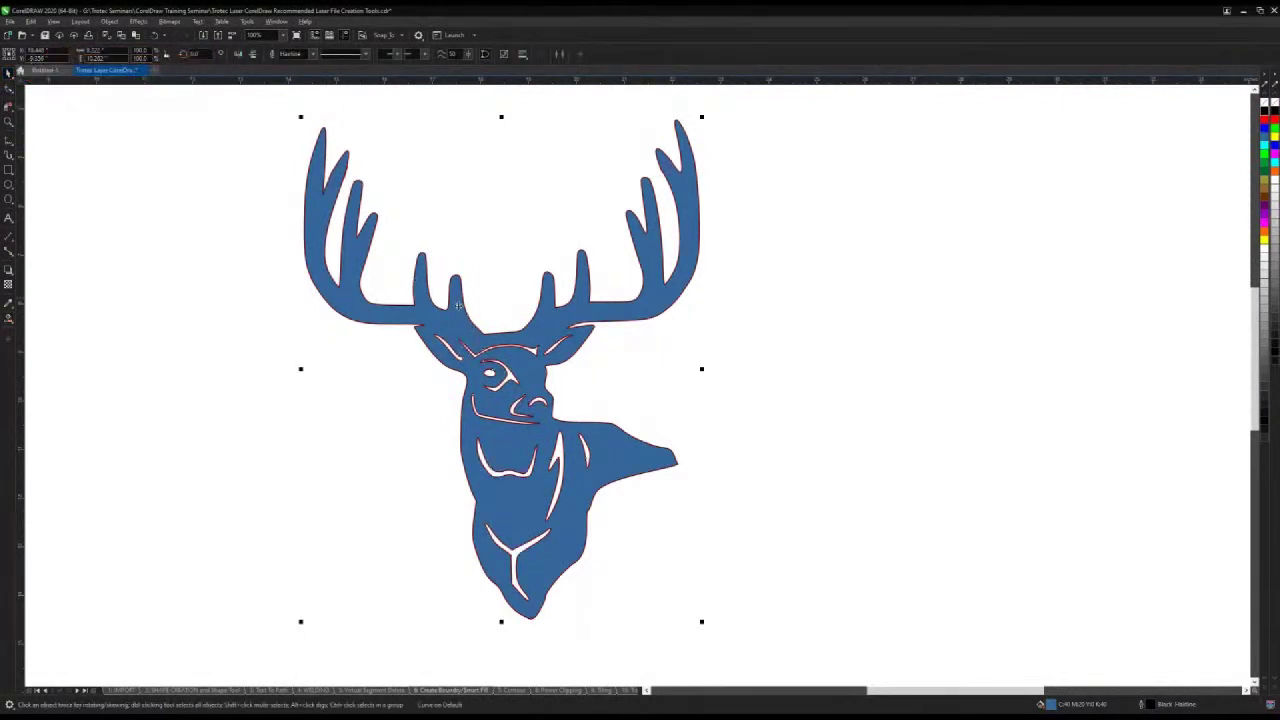
left_click_drag(462, 315, 903, 308)
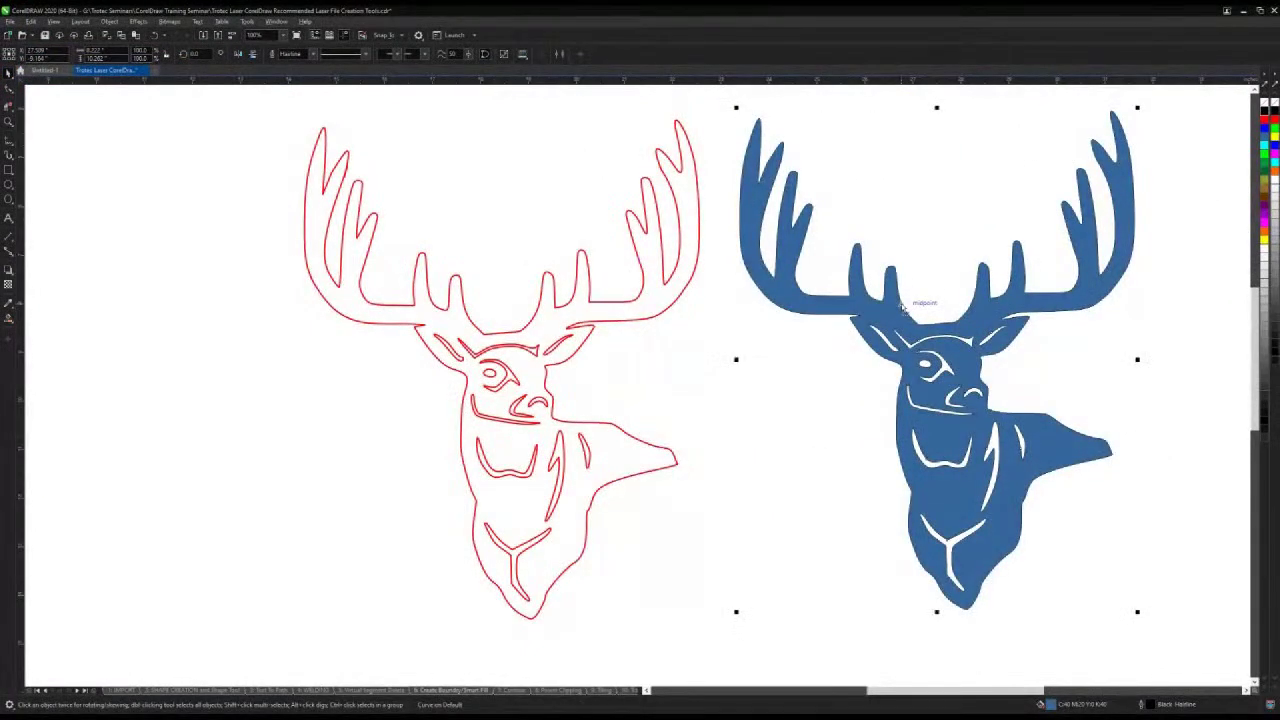
left_click_drag(255, 98, 729, 634)
key("Delete")
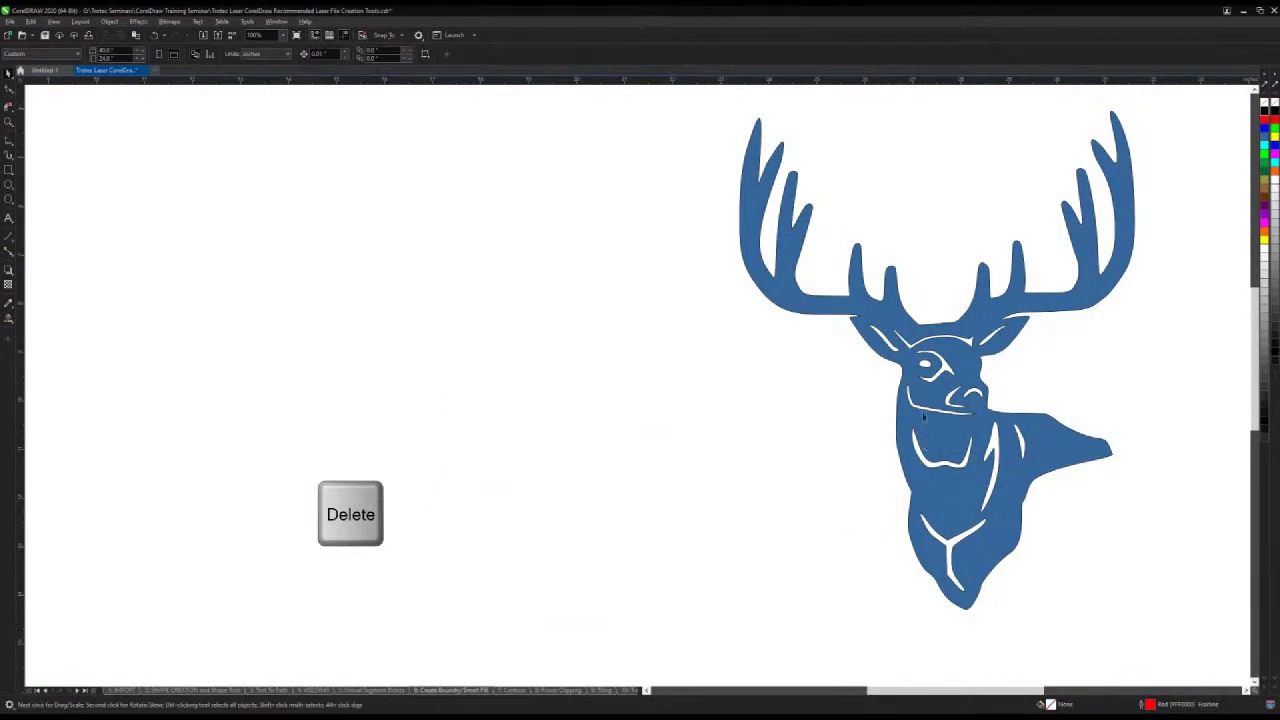
- Move the smart-filled deer left toward the middle of the view and fill it with black
left_click_drag(930, 397, 589, 395)
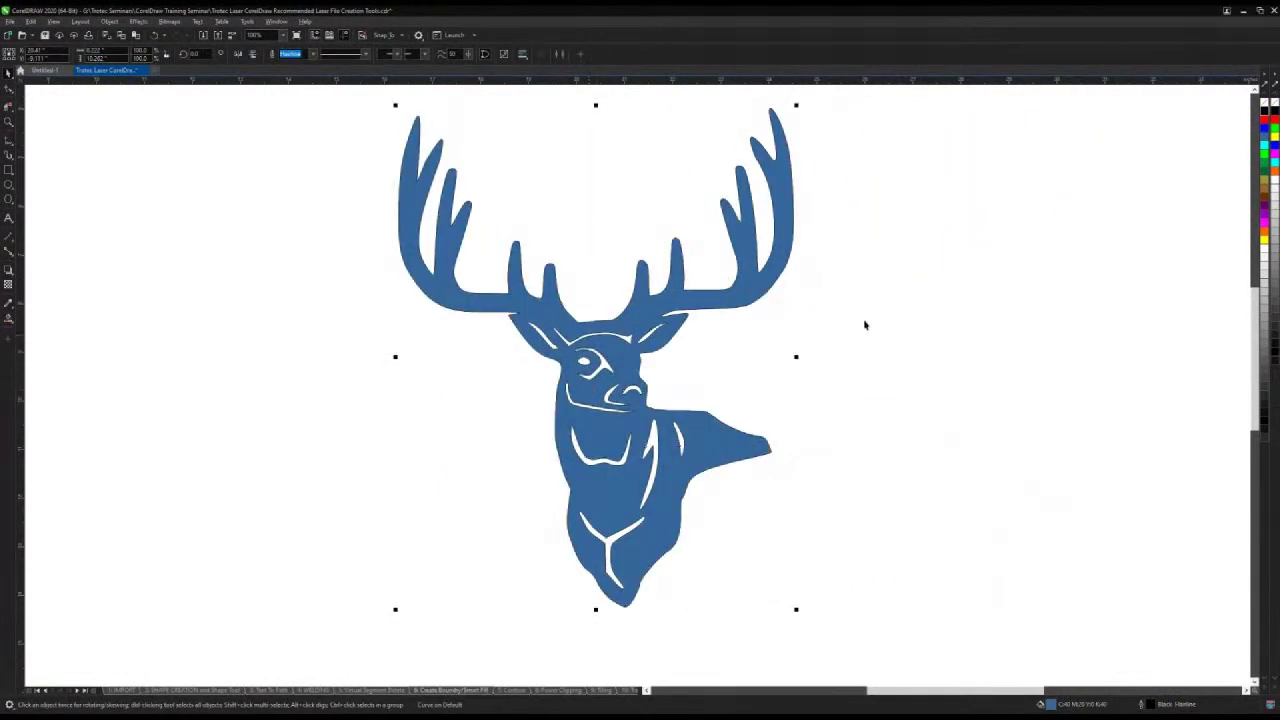
left_click(1263, 111)
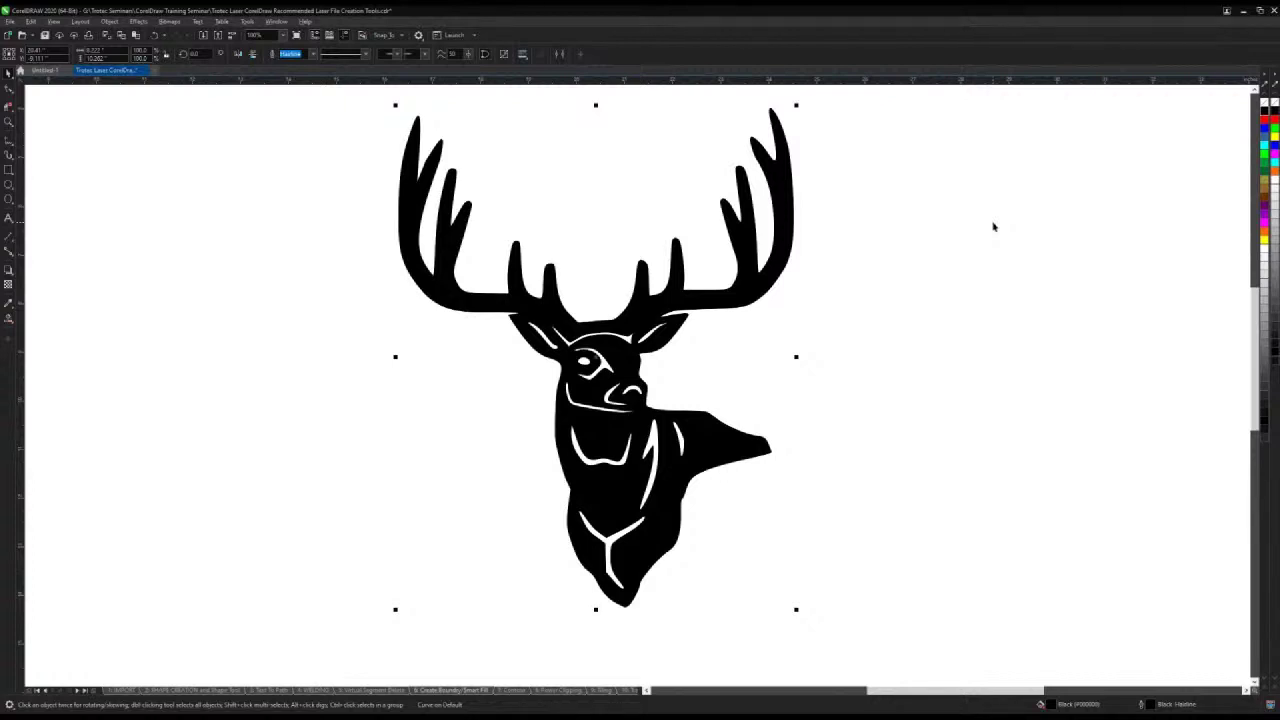
left_click(993, 226)
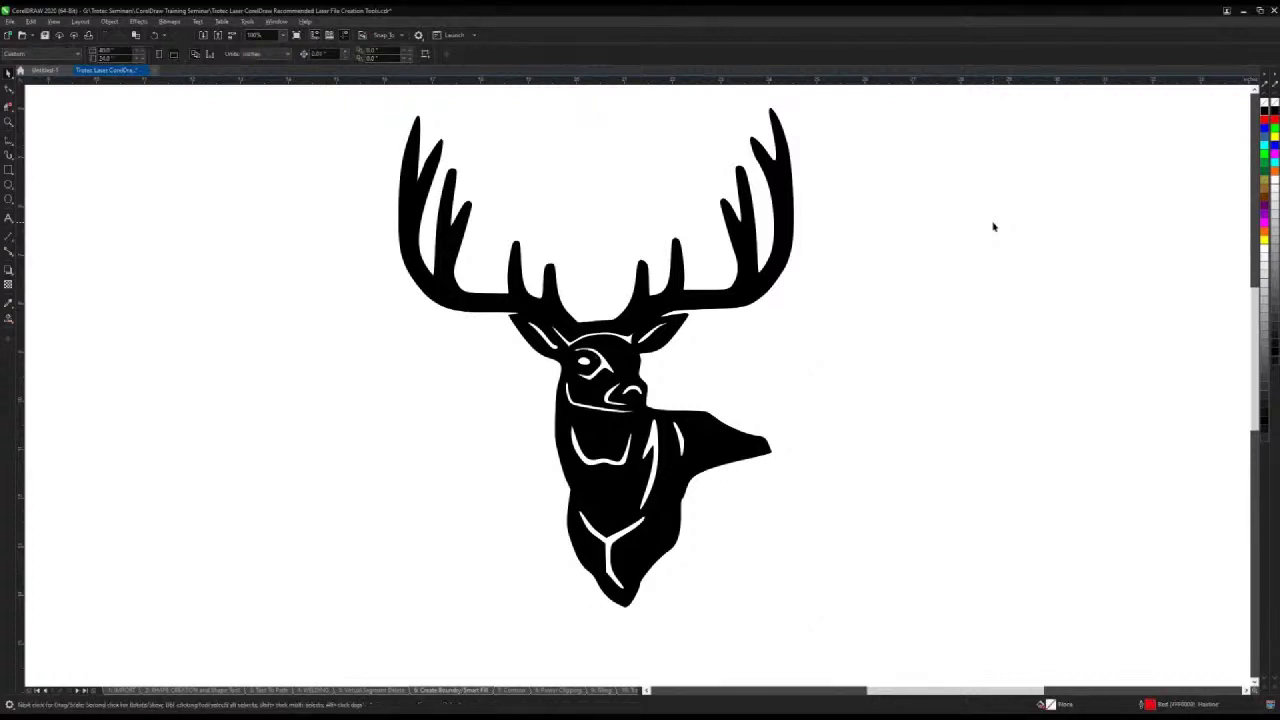
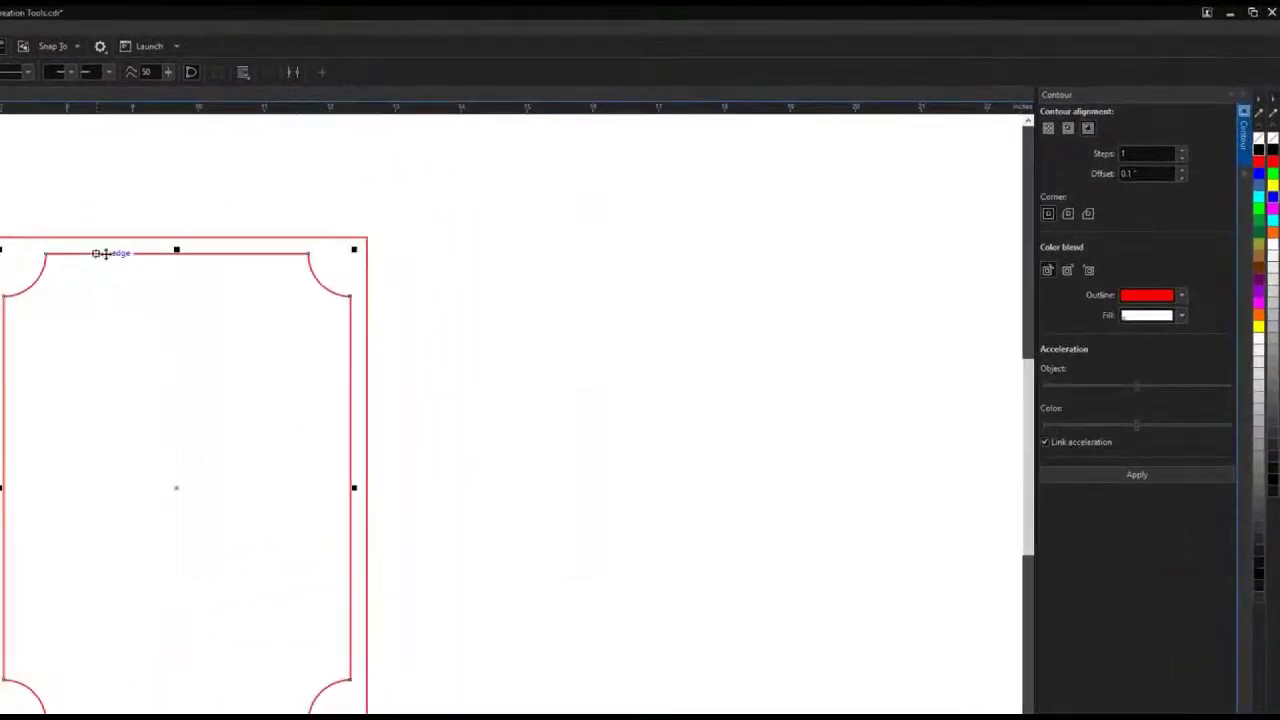
- Apply an inside contour with a 0.15 inch offset to the notched-corner frame
left_click(1150, 173)
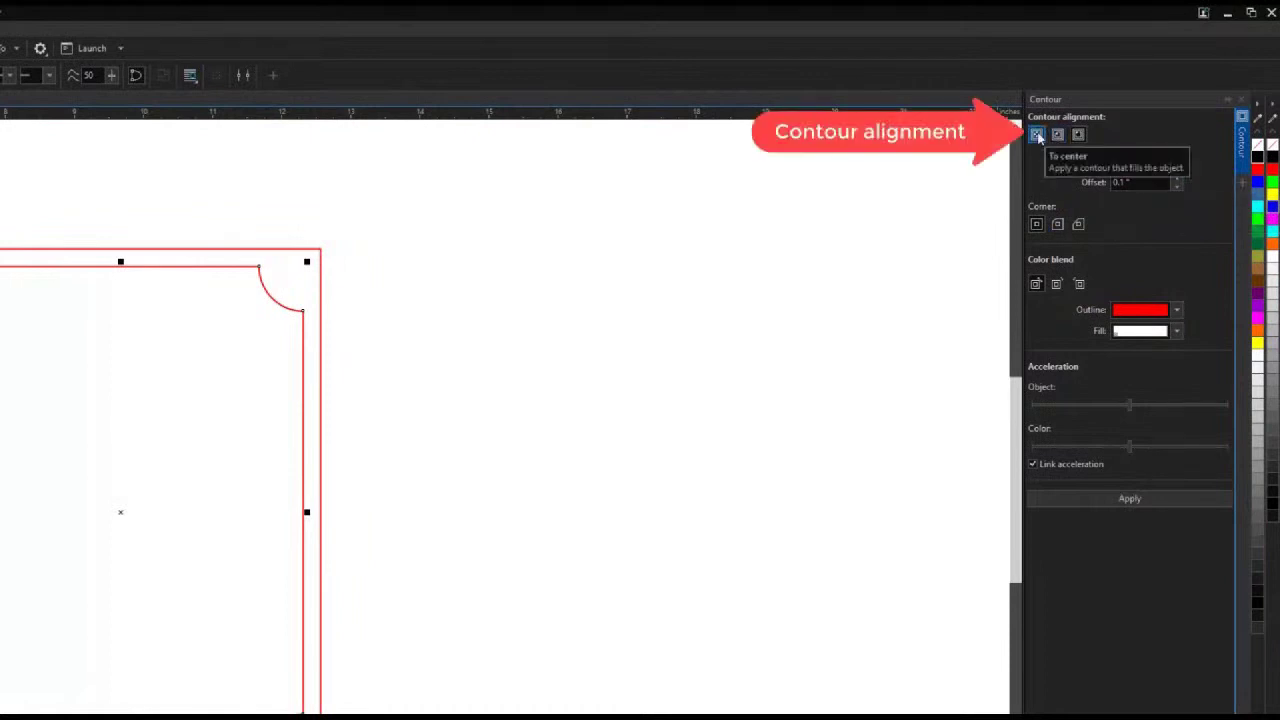
left_click(1057, 136)
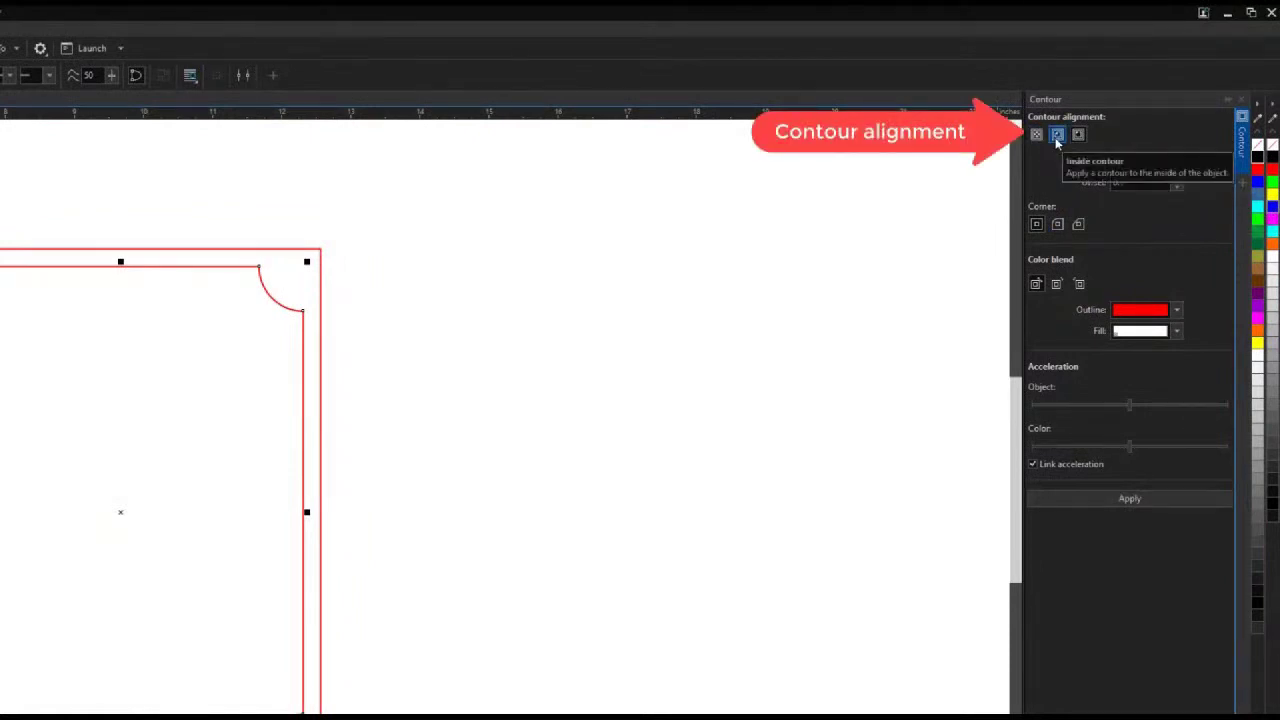
left_click(1078, 136)
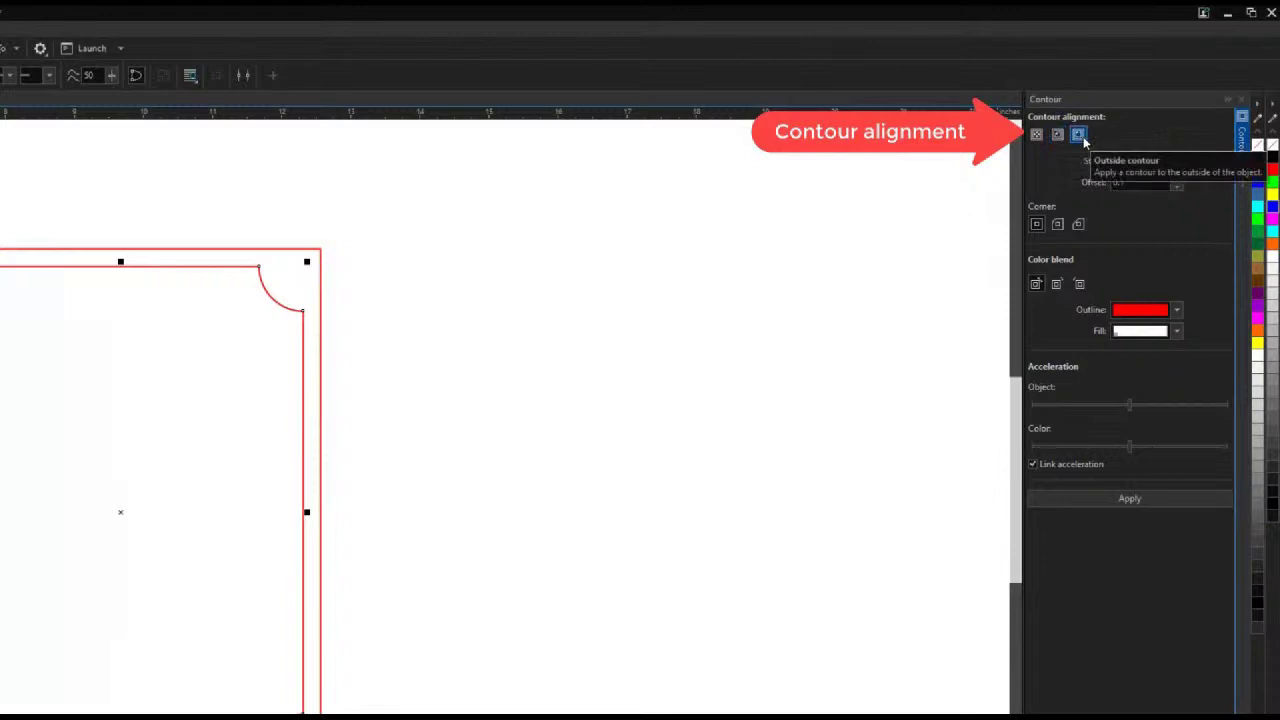
left_click(1058, 137)
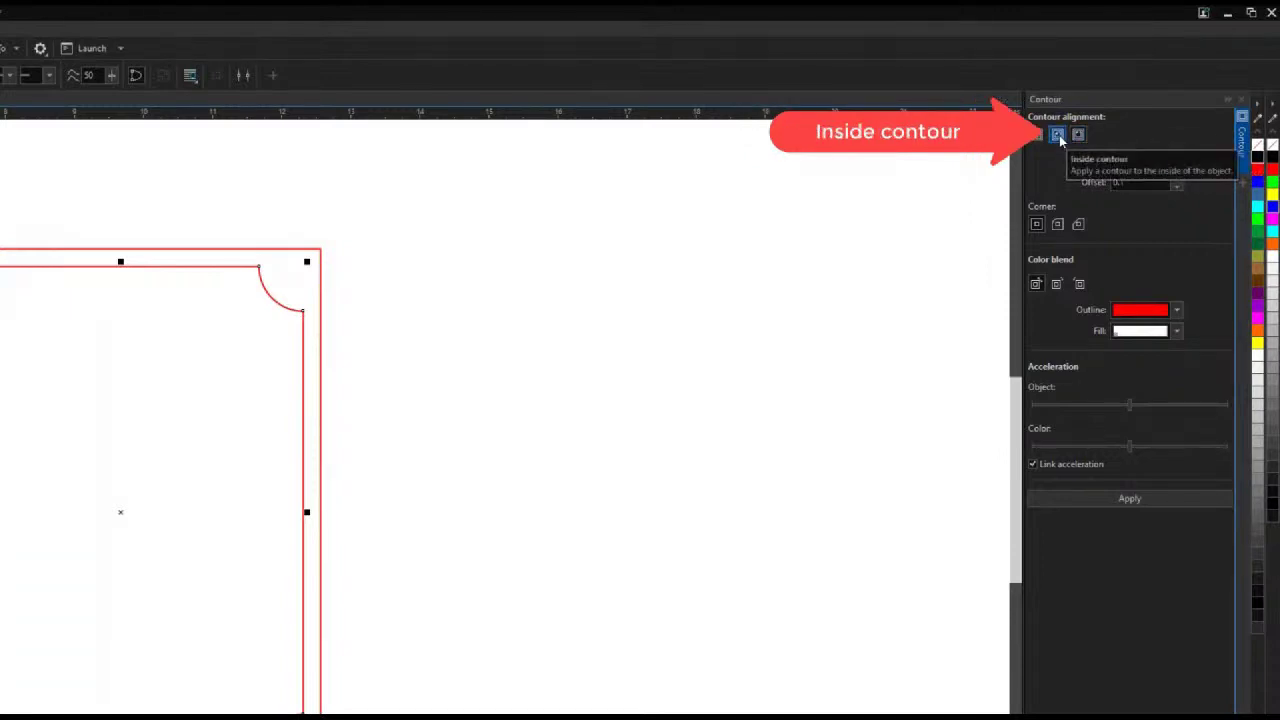
left_click(1130, 161)
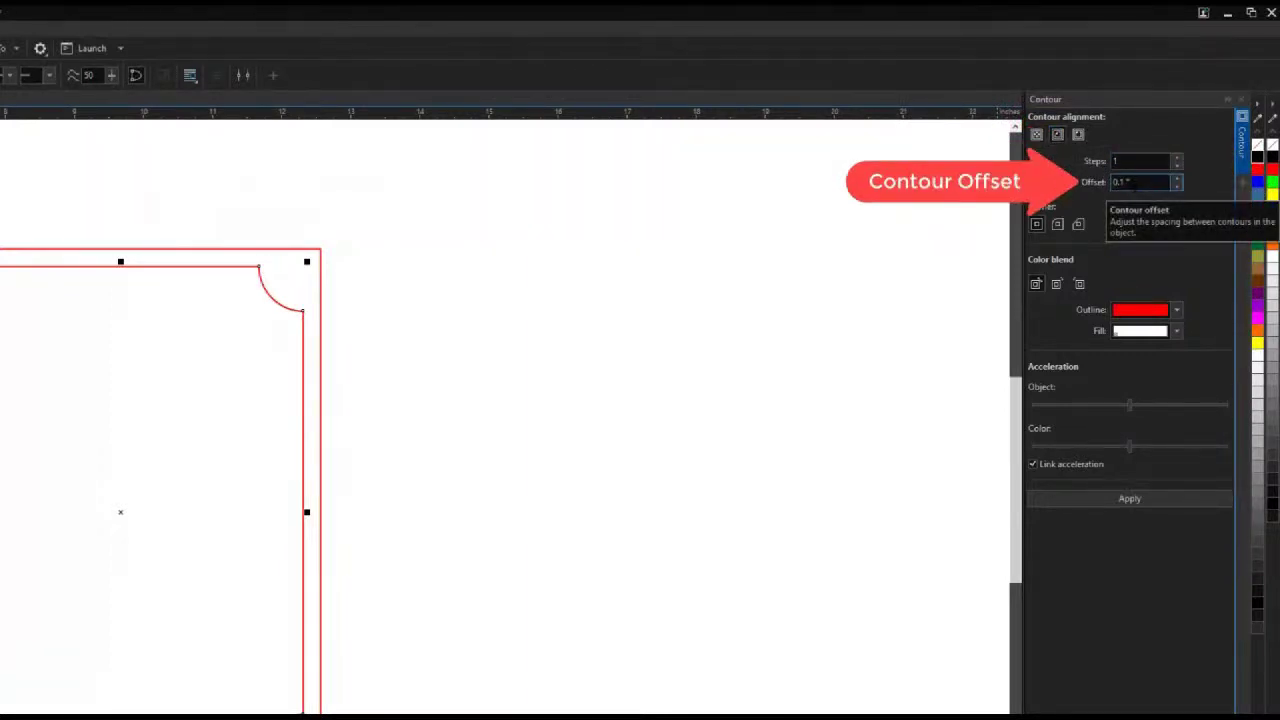
left_click_drag(1135, 182, 1110, 185)
type("0.15")
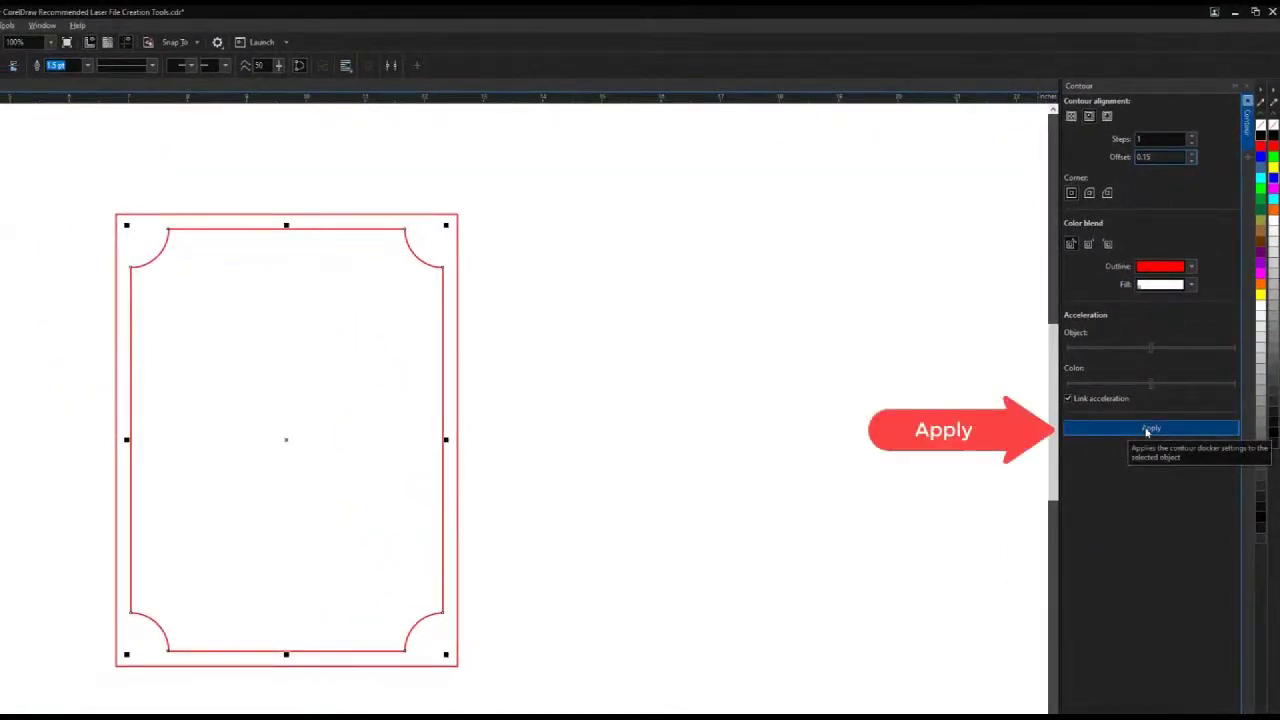
left_click(1150, 428)
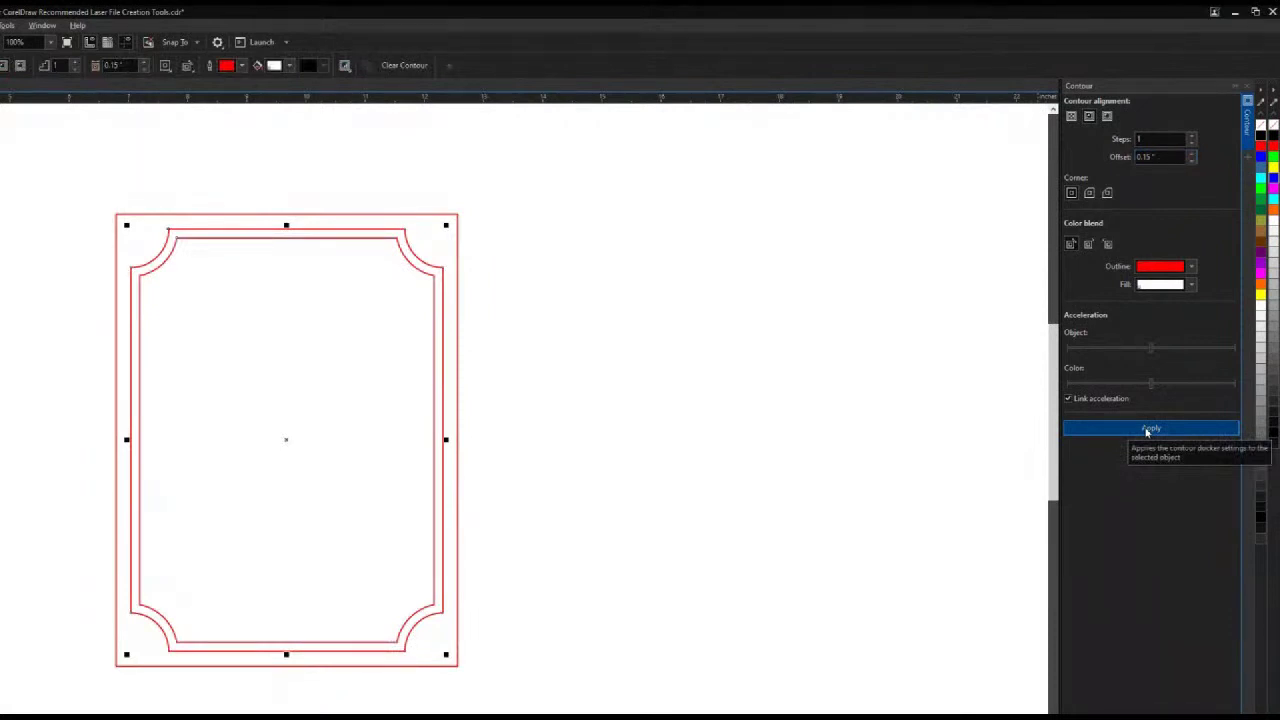
- Apply a one-step outside contour with a 0.15 inch offset to the outer red rectangle
left_click(430, 220)
left_click(429, 214)
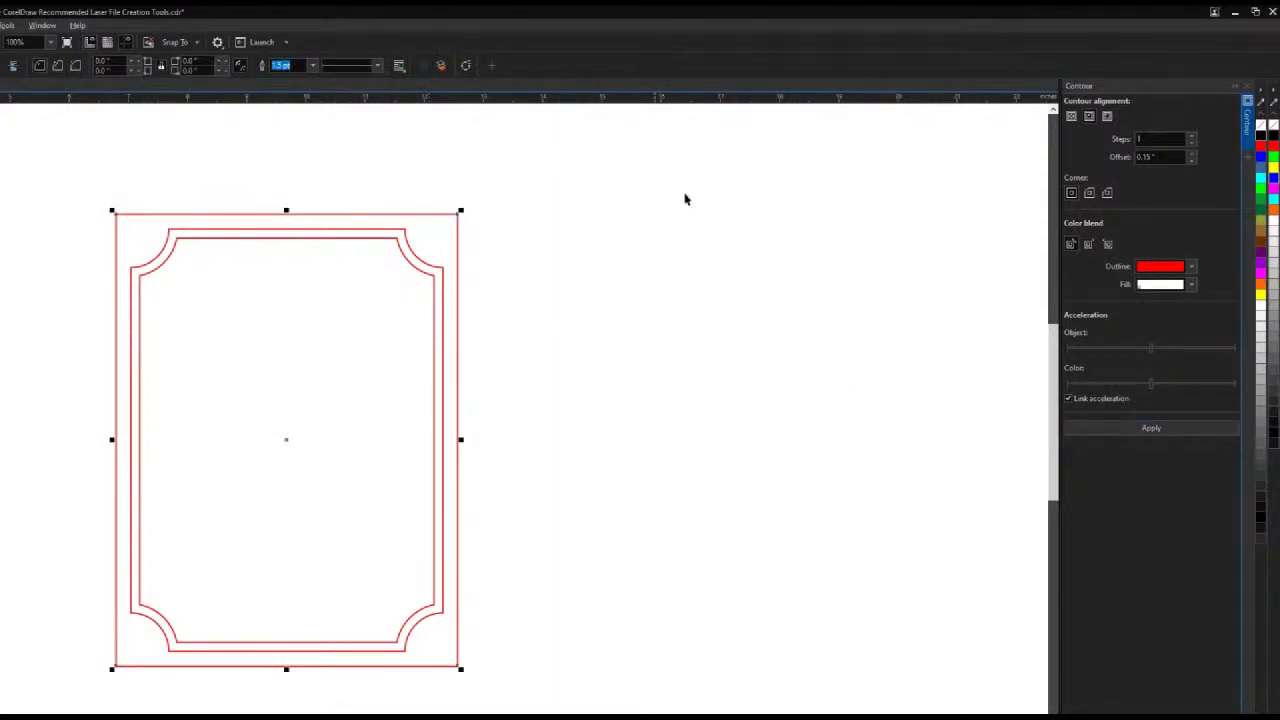
left_click(1108, 116)
left_click(1176, 428)
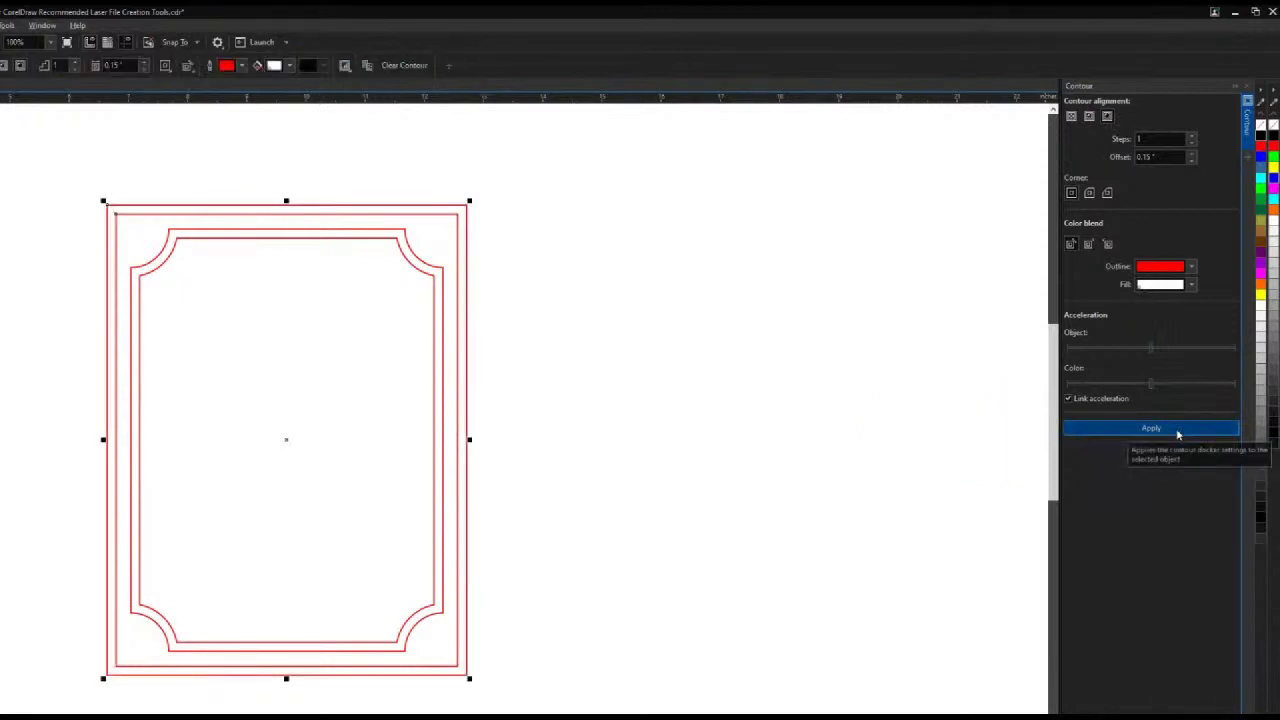
- Increase the outer rectangle's outside contour to 4 steps and reapply it
left_click(1191, 139)
left_click(1191, 137)
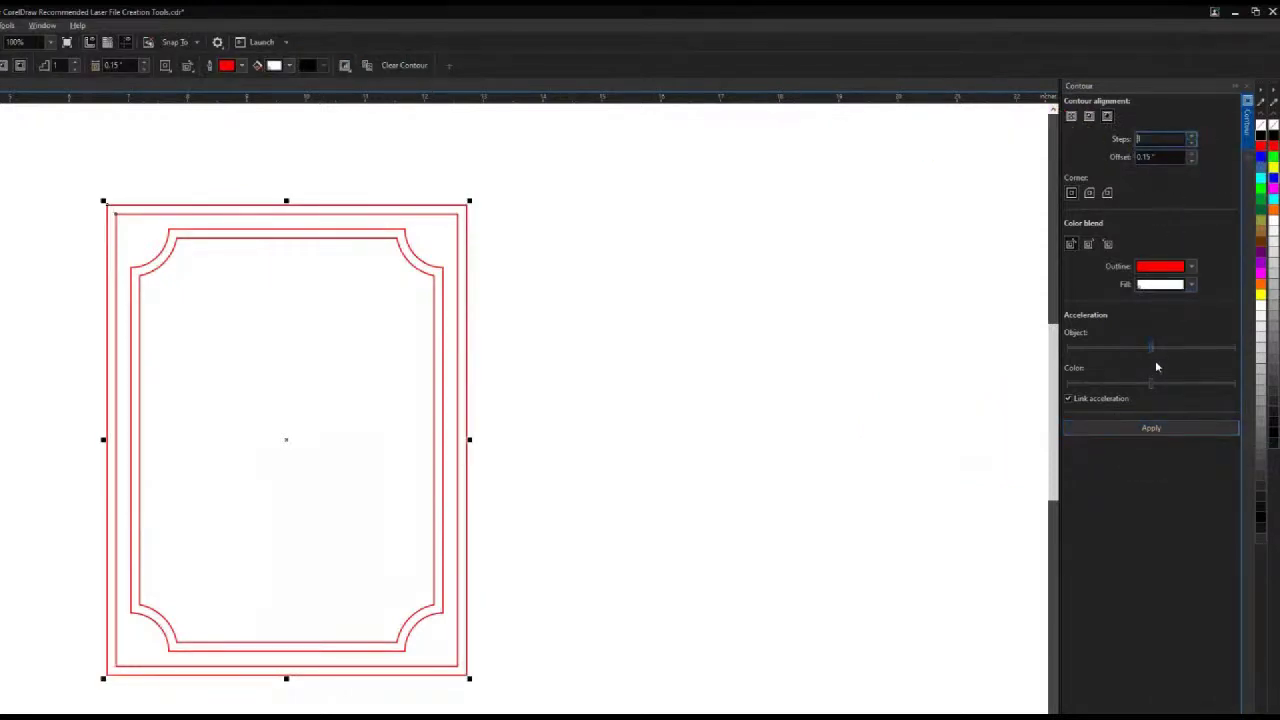
left_click(1159, 430)
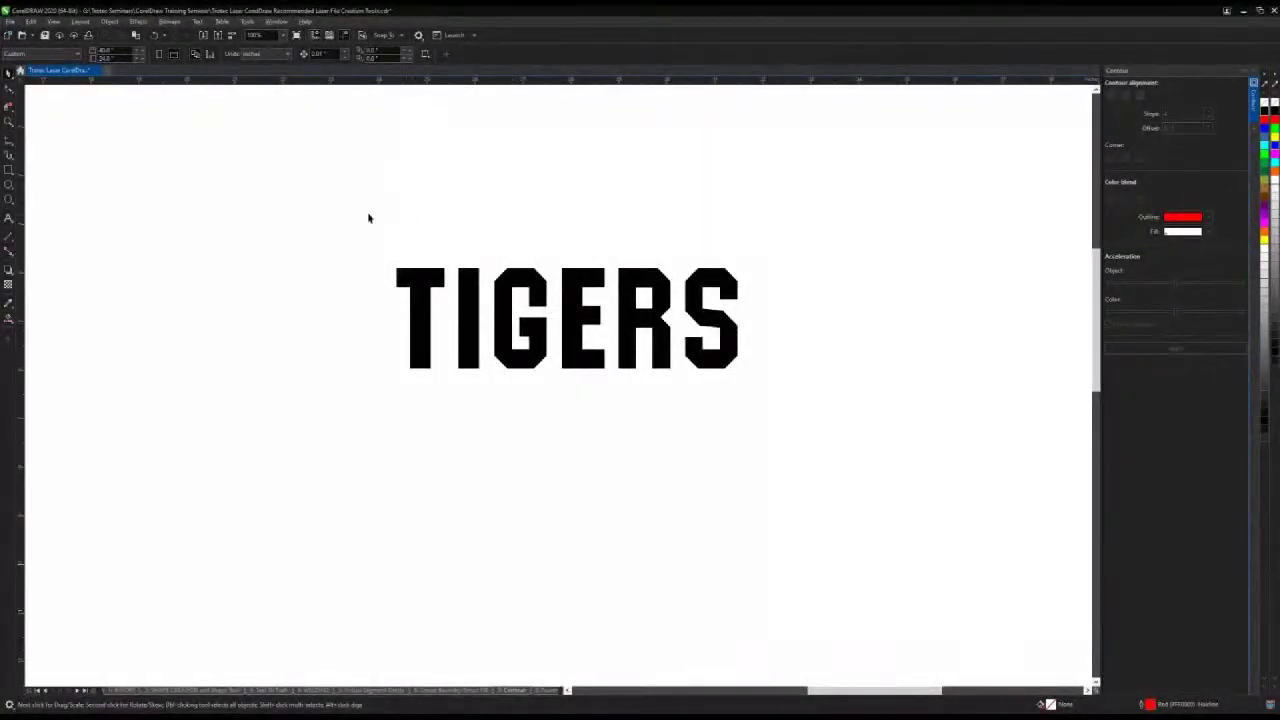
- Remove the black fill from the TIGERS text and give it a blue outline
left_click_drag(359, 222, 755, 440)
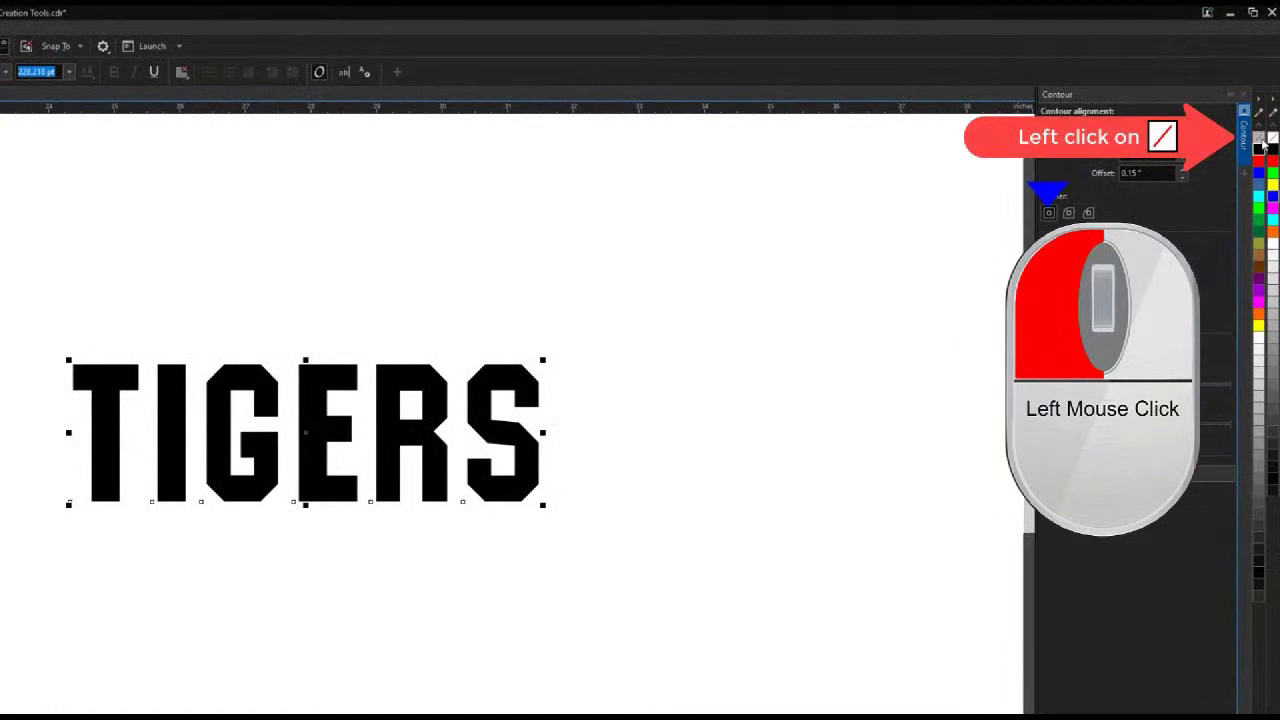
left_click(1263, 143)
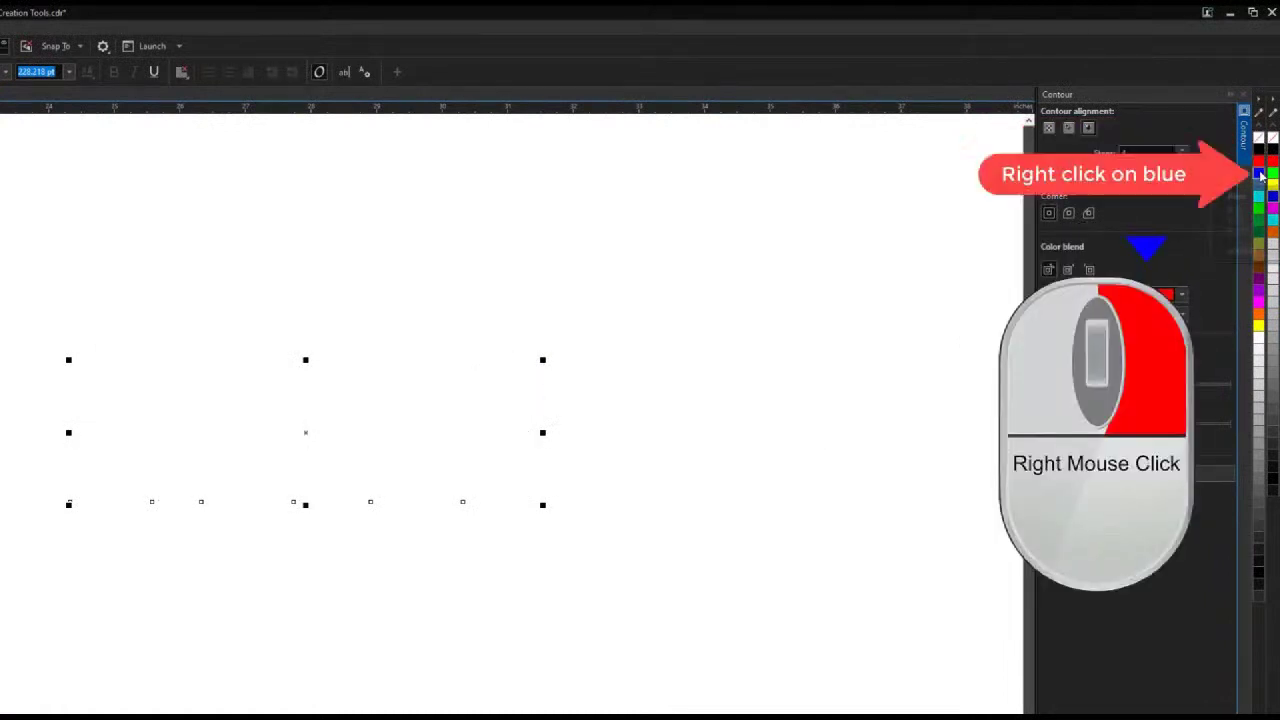
right_click(1261, 175)
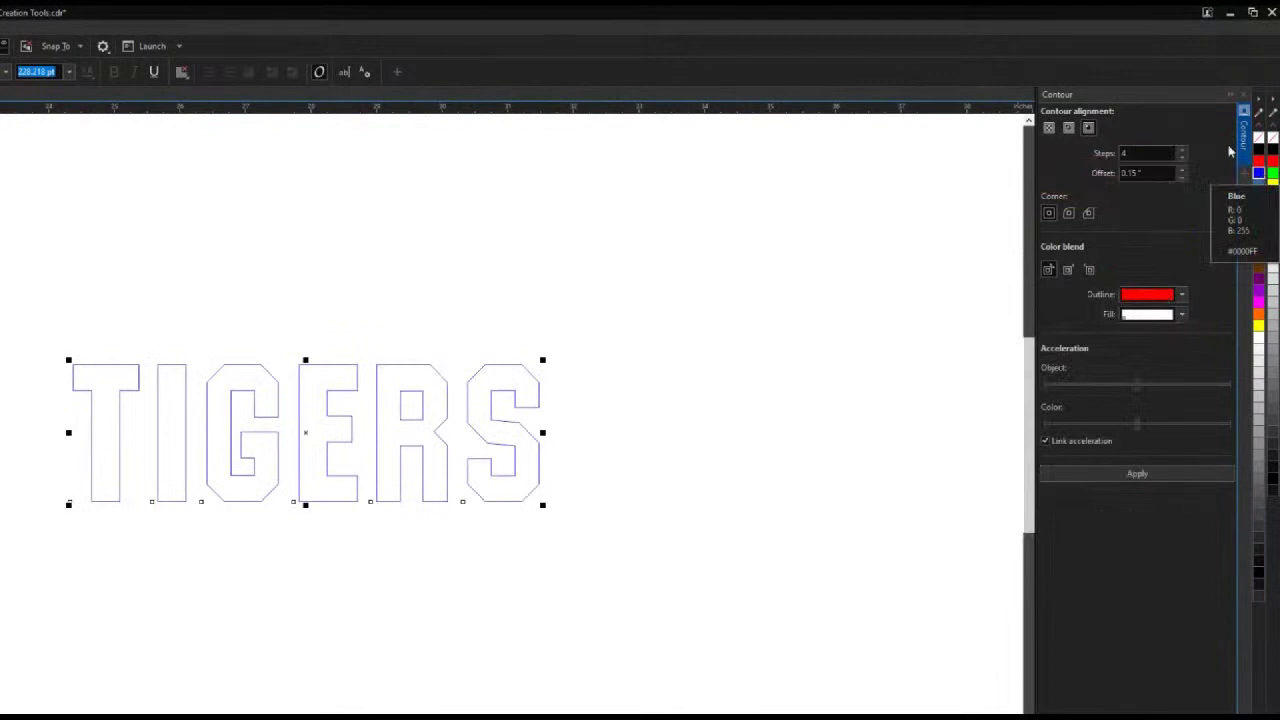
- Apply an outside contour with 1 step and a 0.15 inch offset to the TIGERS text
left_click(1087, 129)
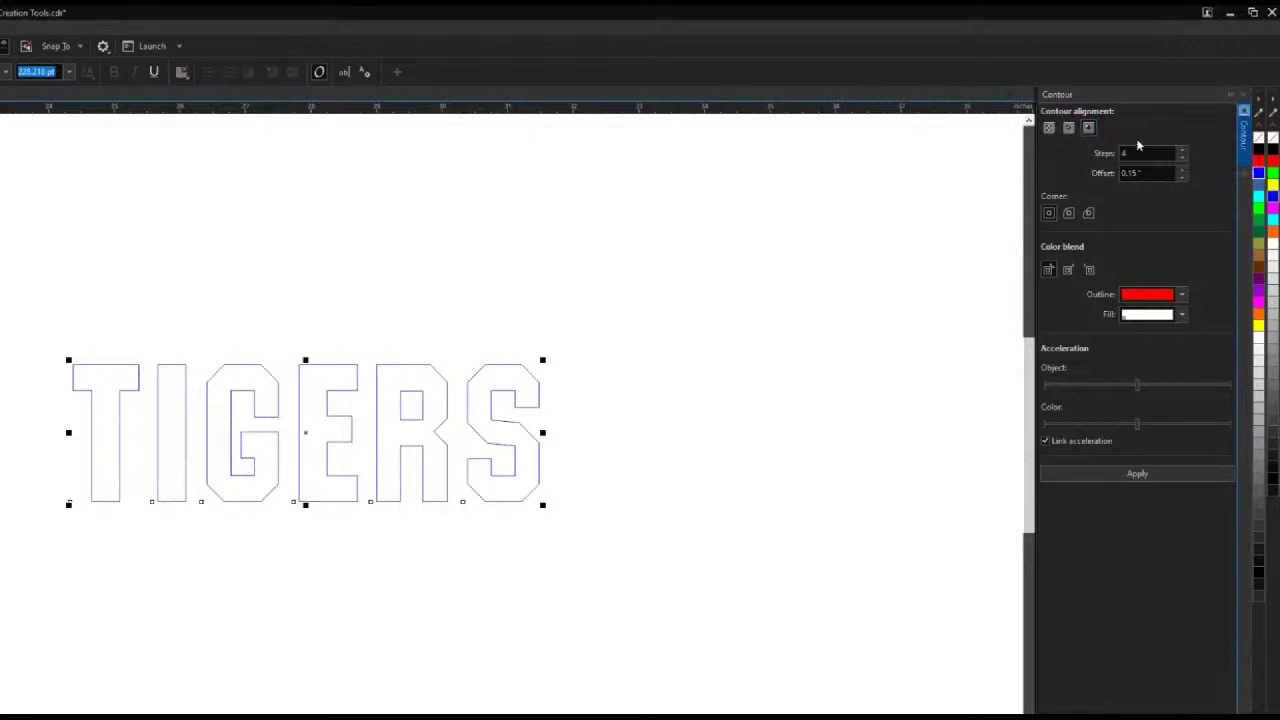
double_click(1126, 153)
type("5")
left_click(1120, 173)
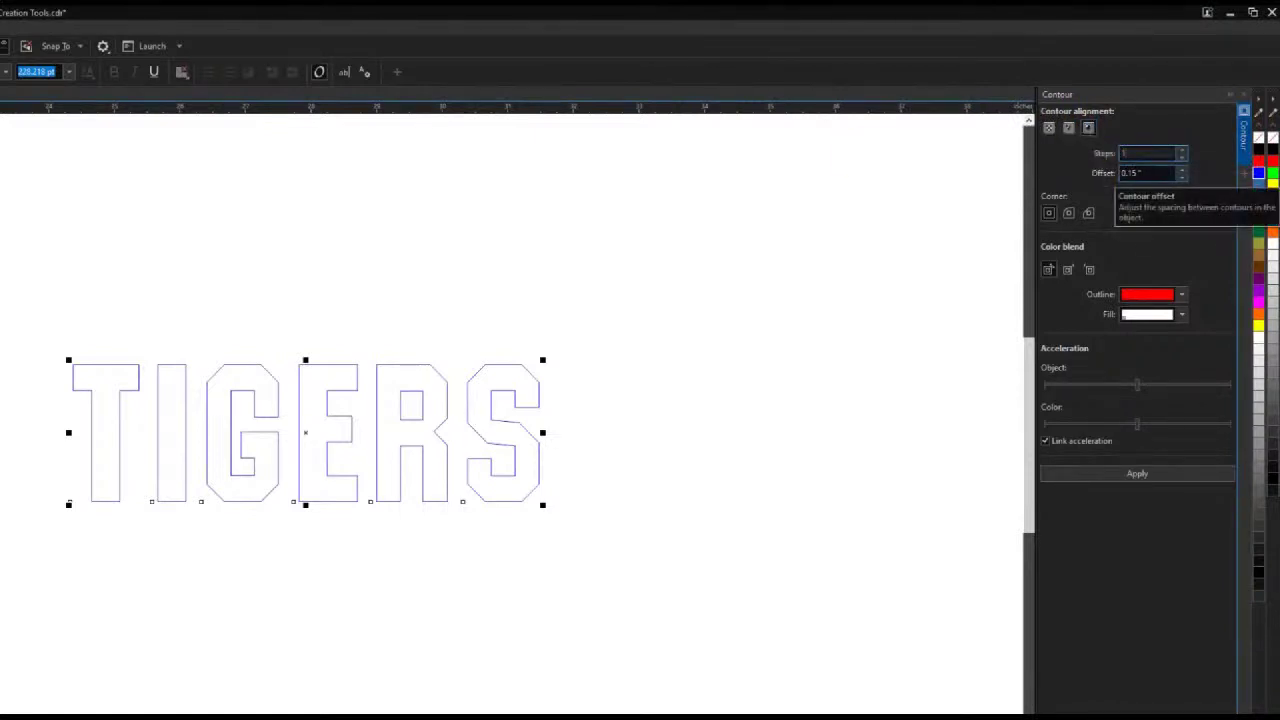
left_click(1197, 473)
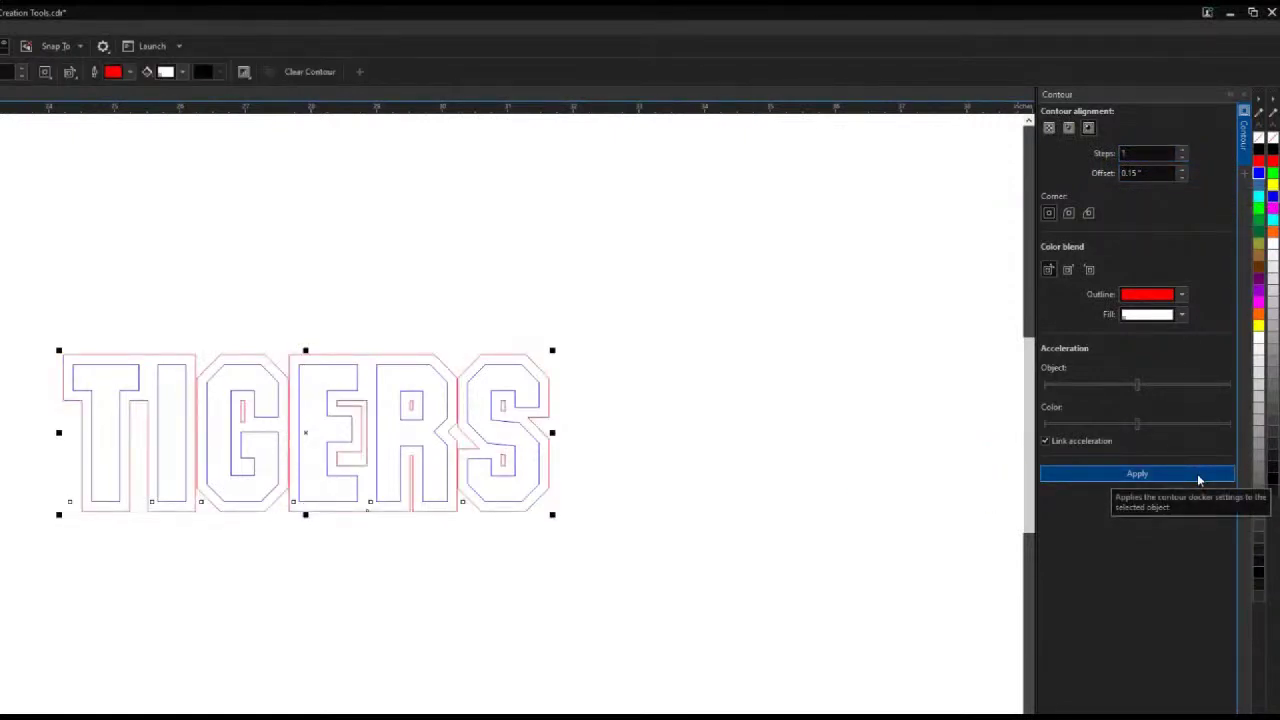
- Set the TIGERS contour offset to 0.2 inch and reapply the contour
left_click(1140, 173)
left_click_drag(1141, 173, 1107, 177)
type("0")
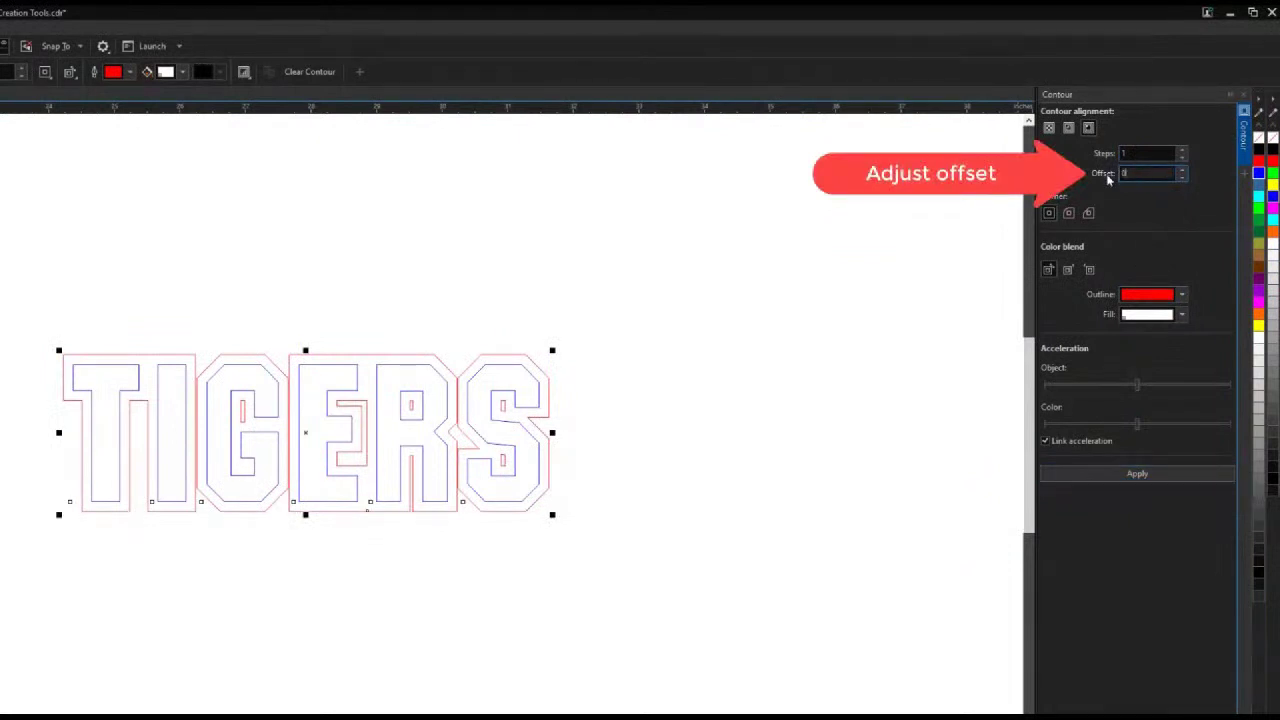
type(".2")
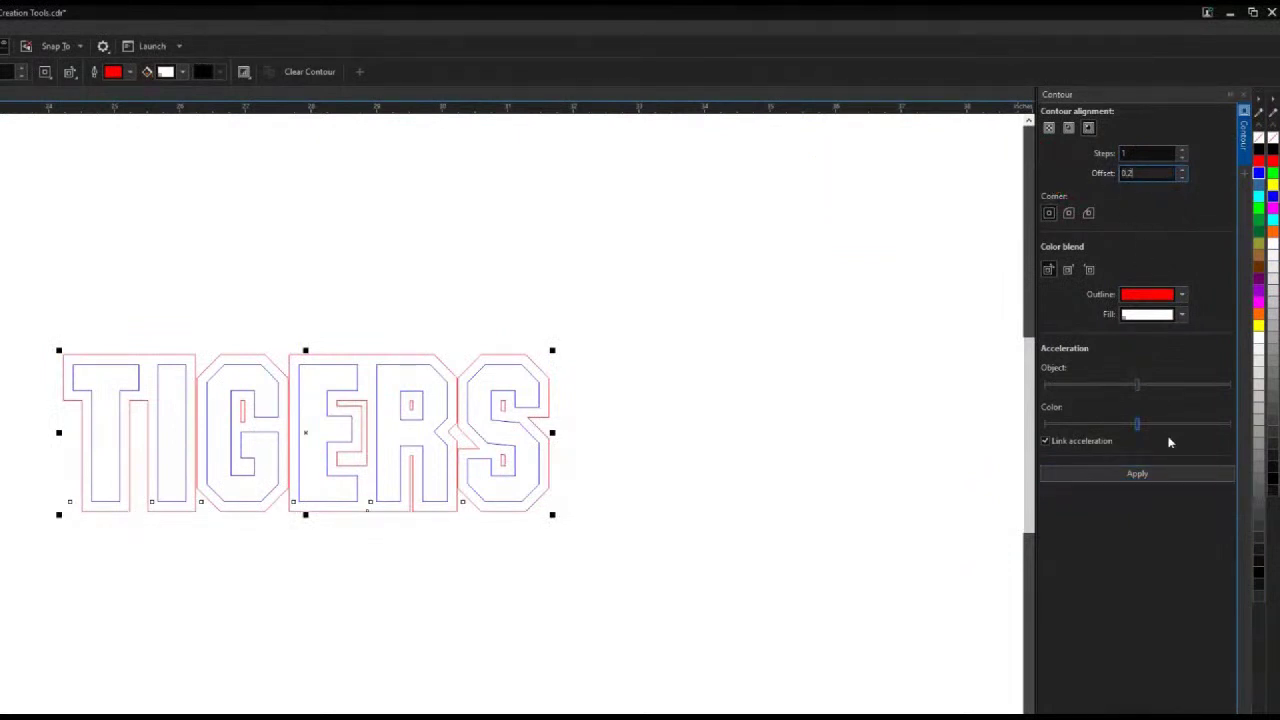
left_click(1175, 477)
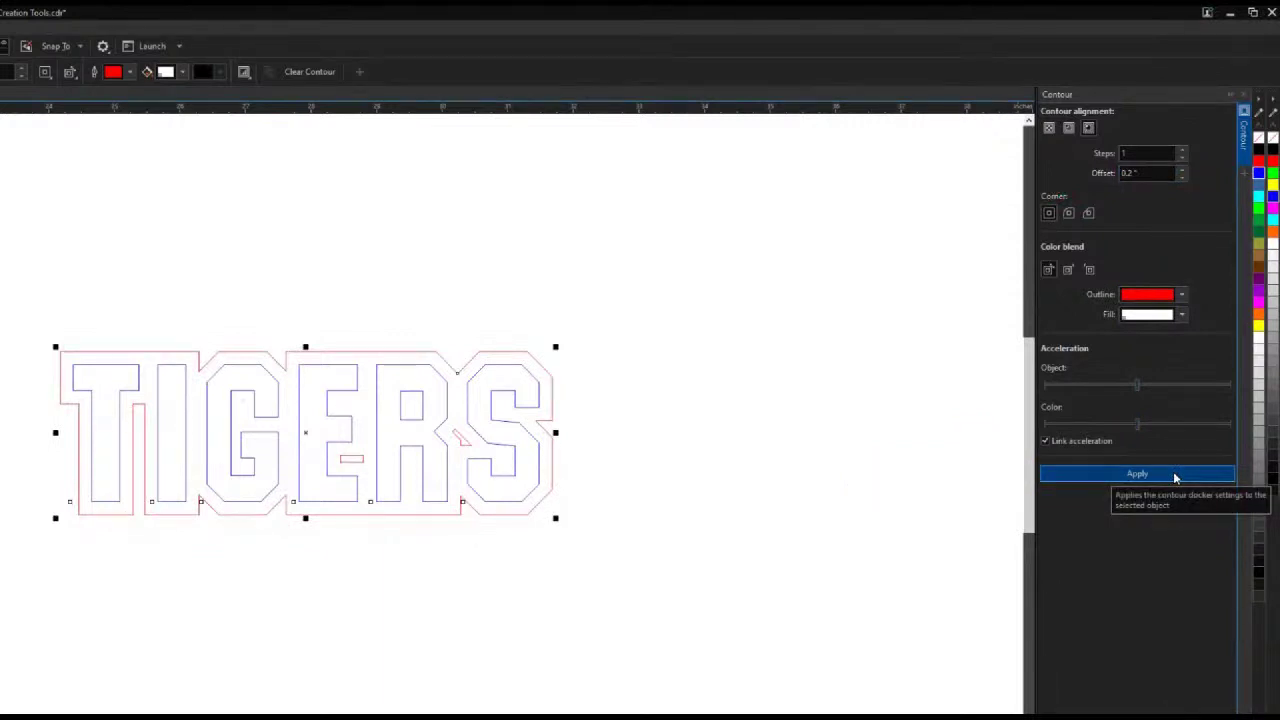
left_click(3, 343)
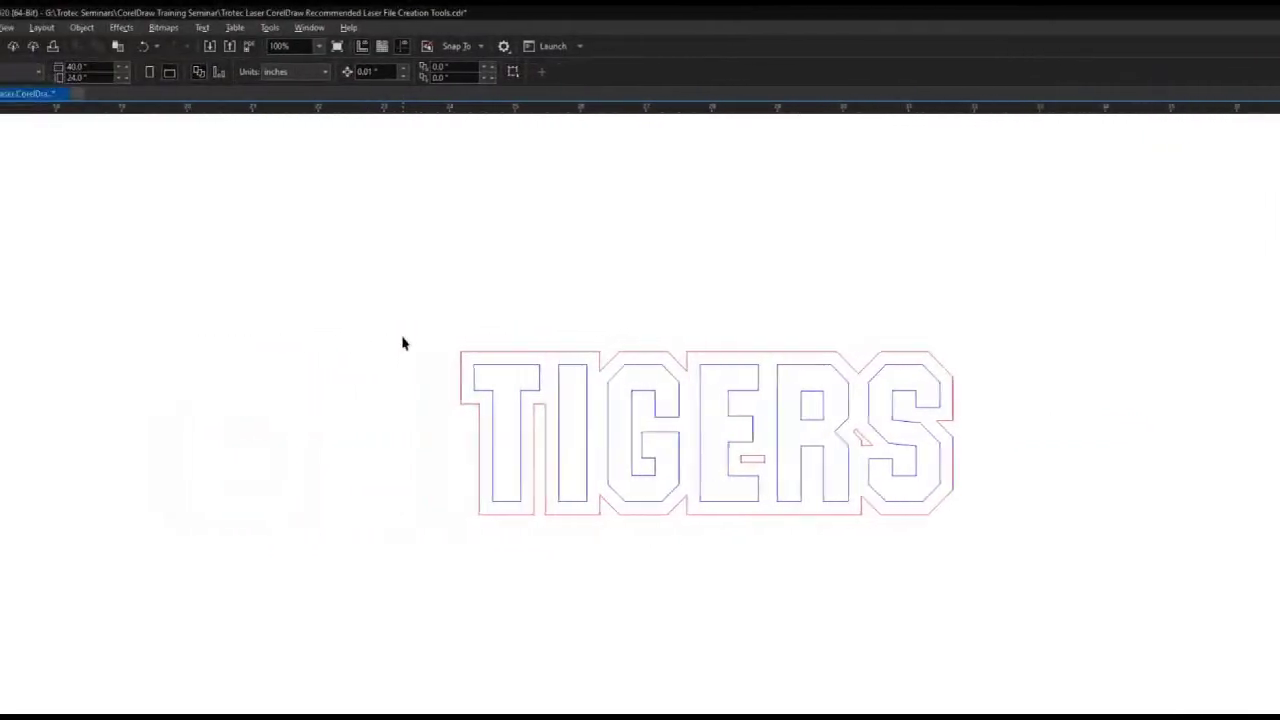
- Break the red contour apart from the TIGERS text so it is a separate object
left_click(558, 355)
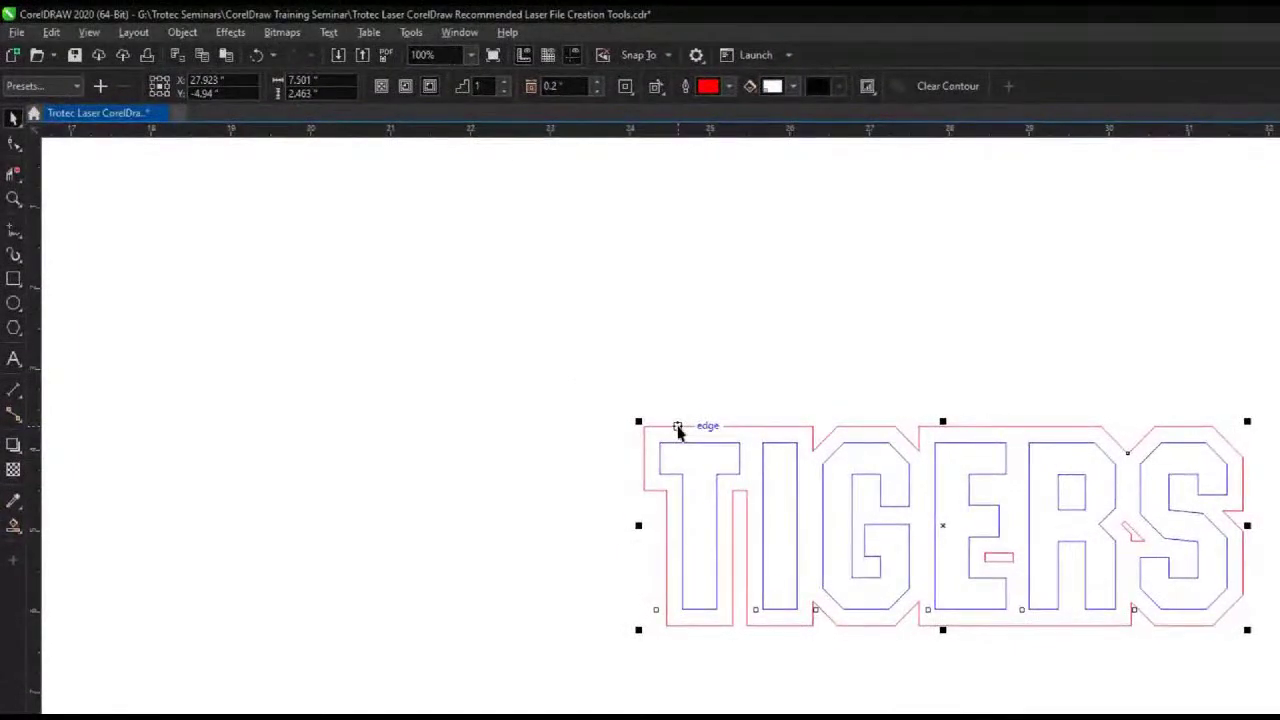
left_click(181, 36)
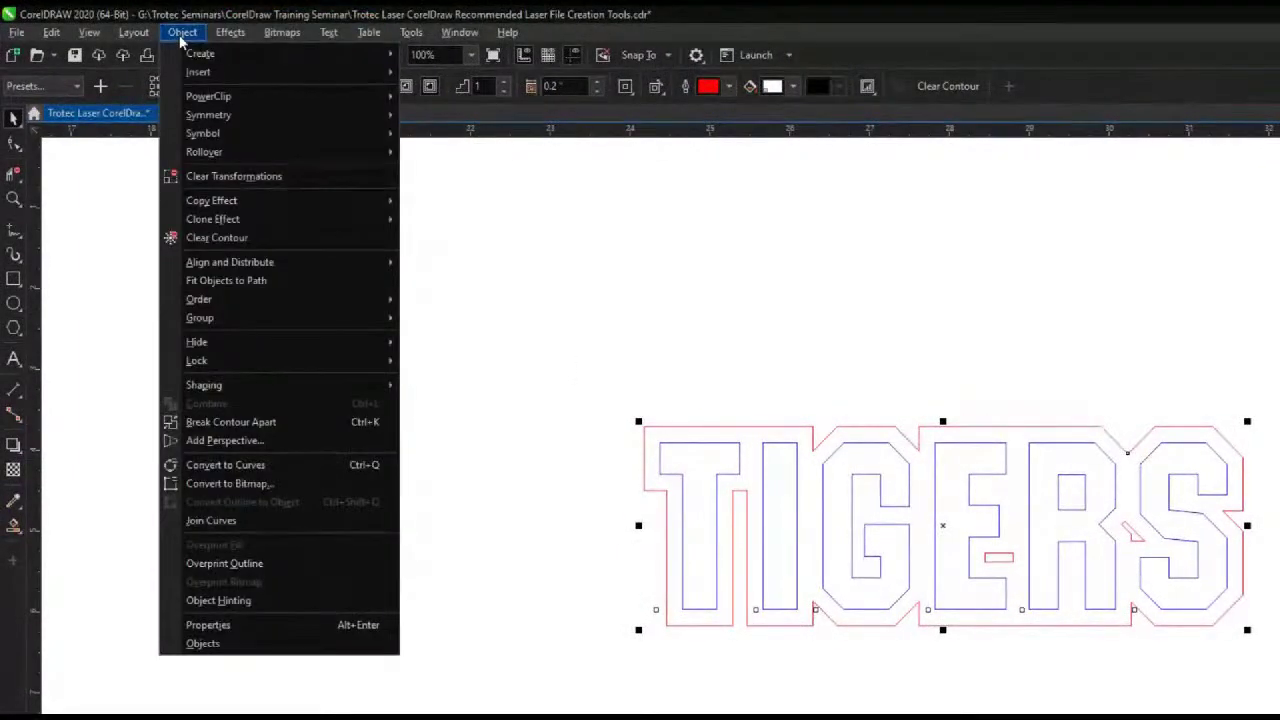
left_click(272, 422)
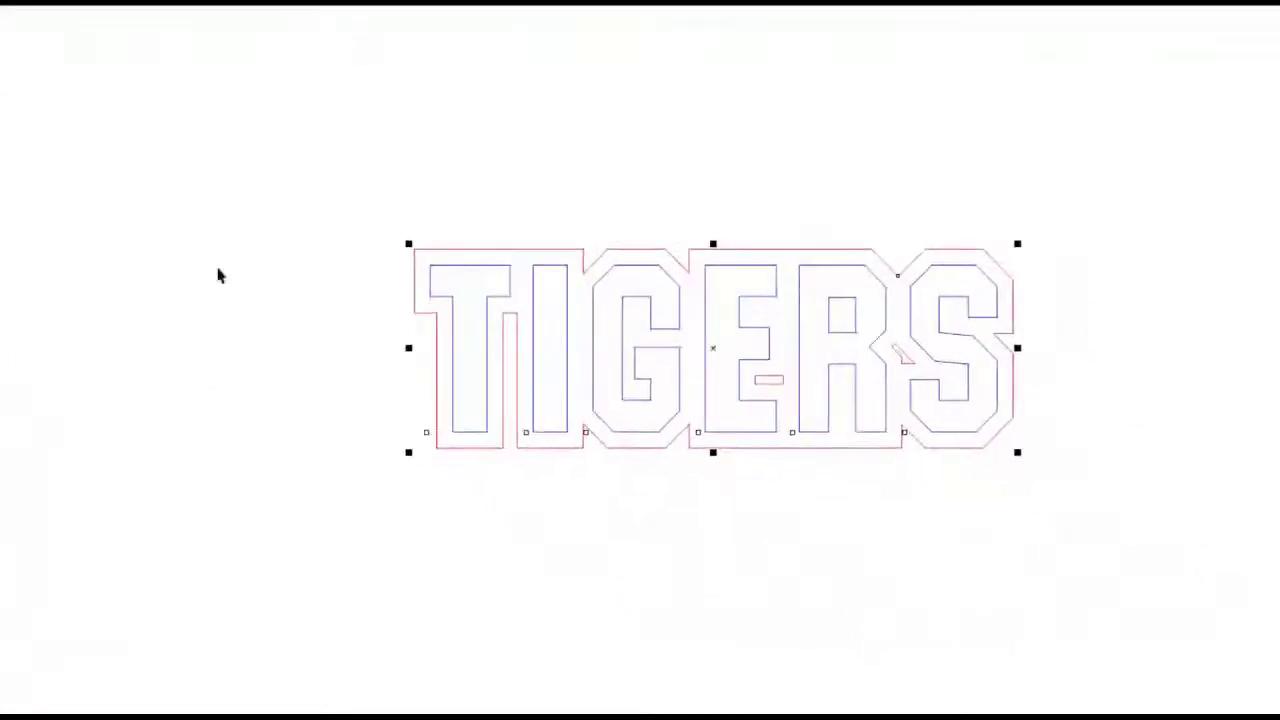
left_click(186, 223)
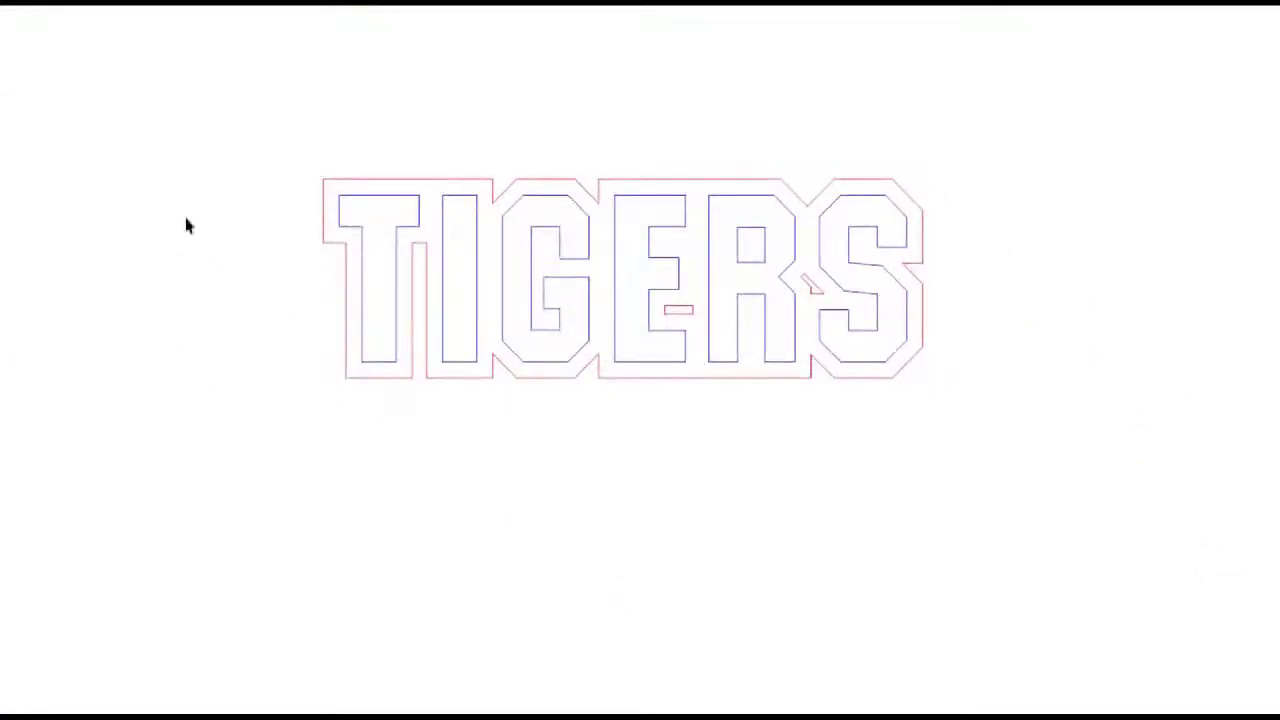
- Try moving the red contour below the TIGERS text and undo the move
left_click(677, 309)
left_click_drag(677, 307, 680, 580)
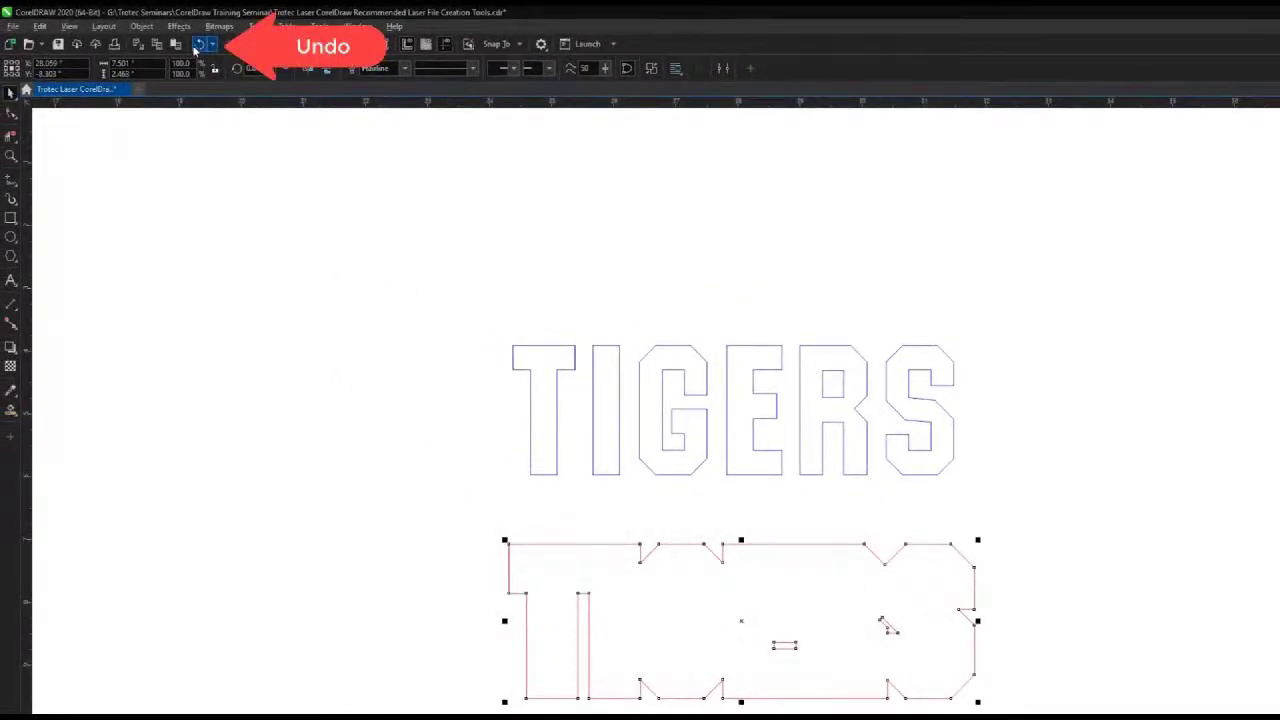
left_click(197, 45)
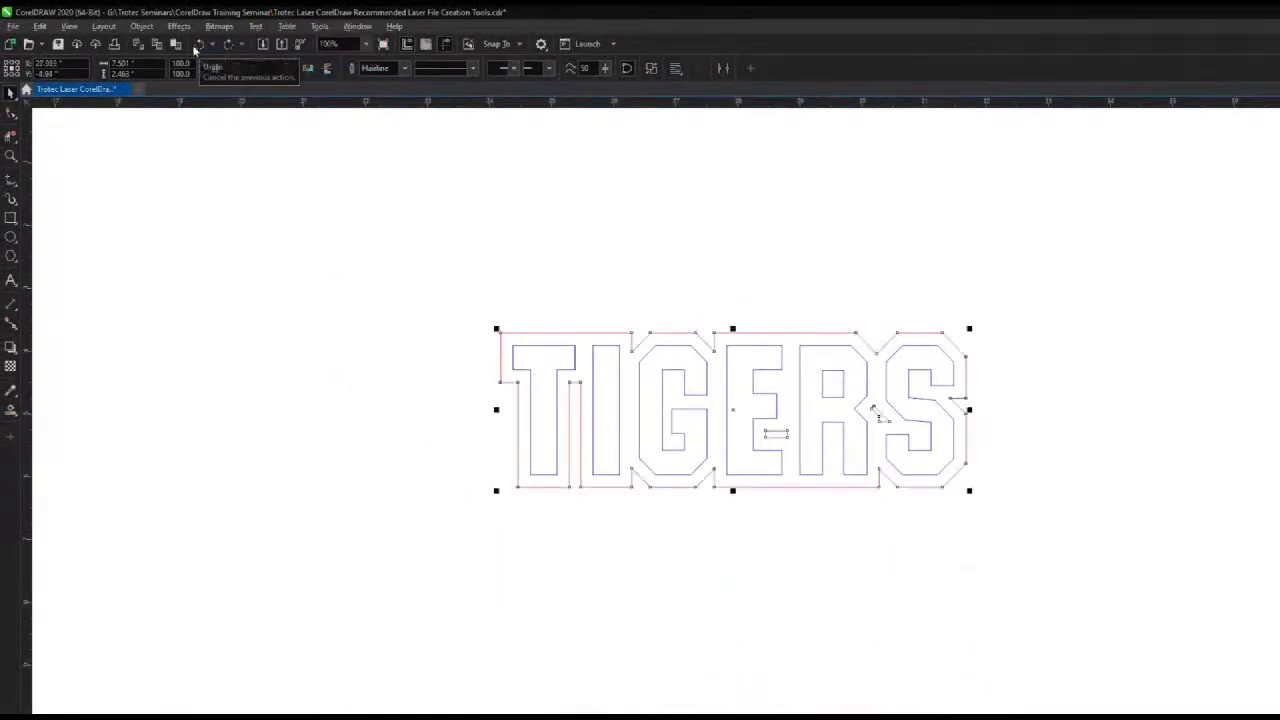
left_click(340, 349)
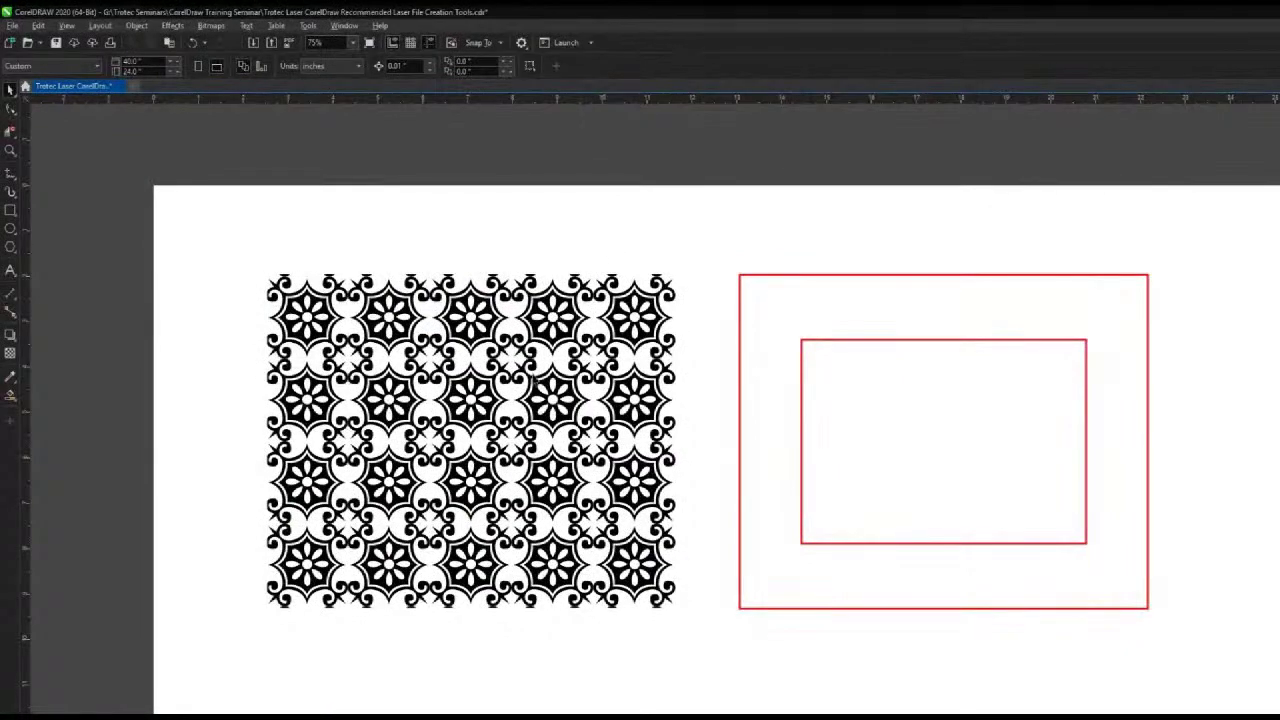
- Try placing the black floral pattern over the two red rectangles and move it back to their left
left_click(490, 398)
left_click_drag(470, 440, 943, 443)
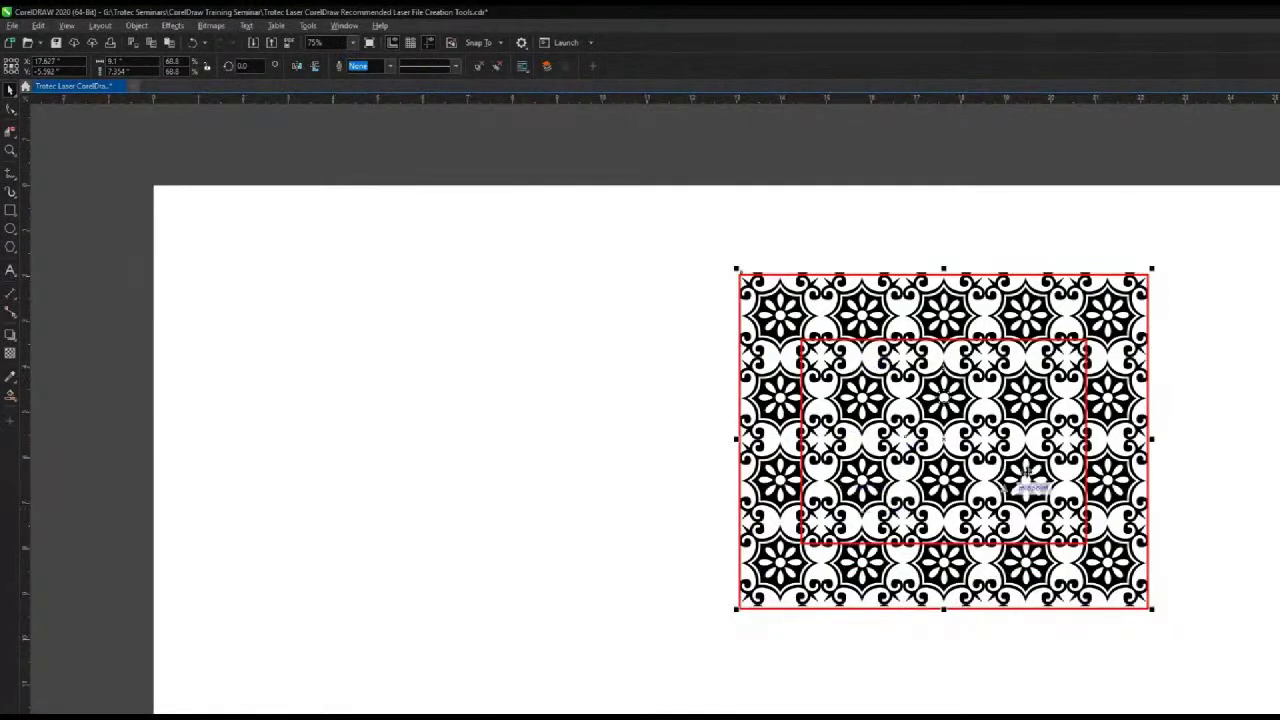
left_click(621, 384)
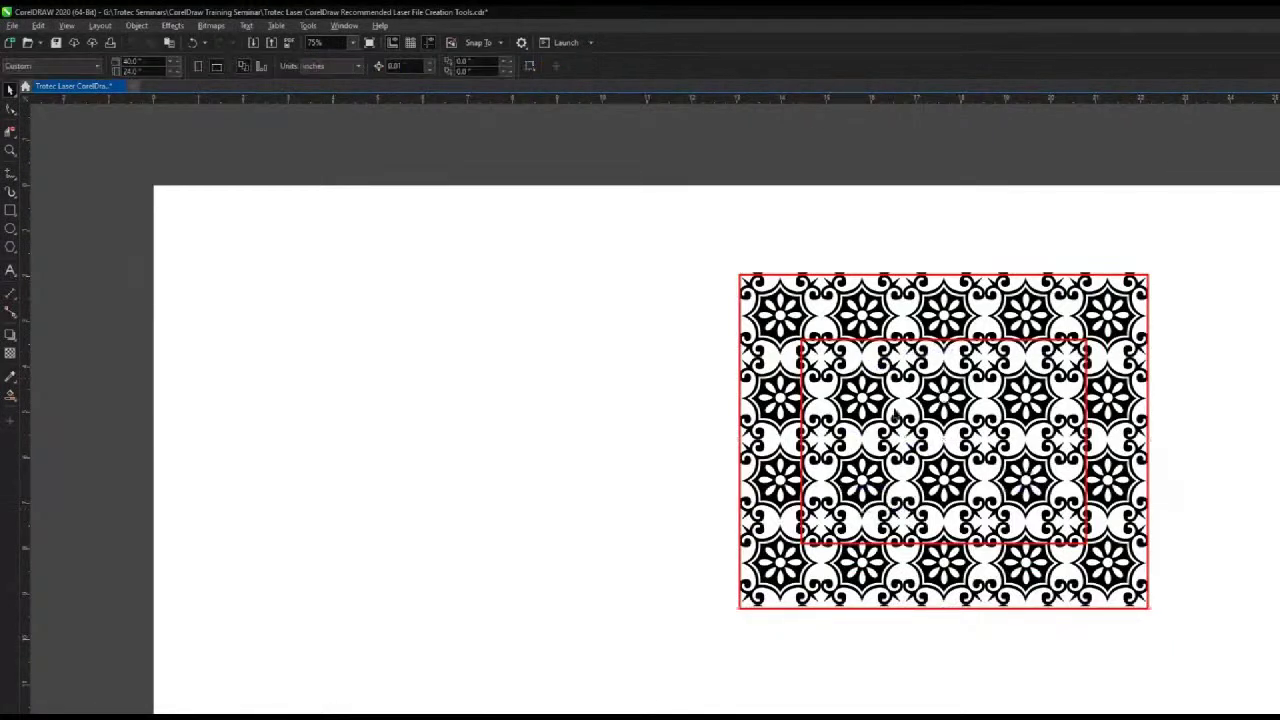
left_click_drag(935, 410, 447, 411)
left_click_drag(455, 413, 458, 412)
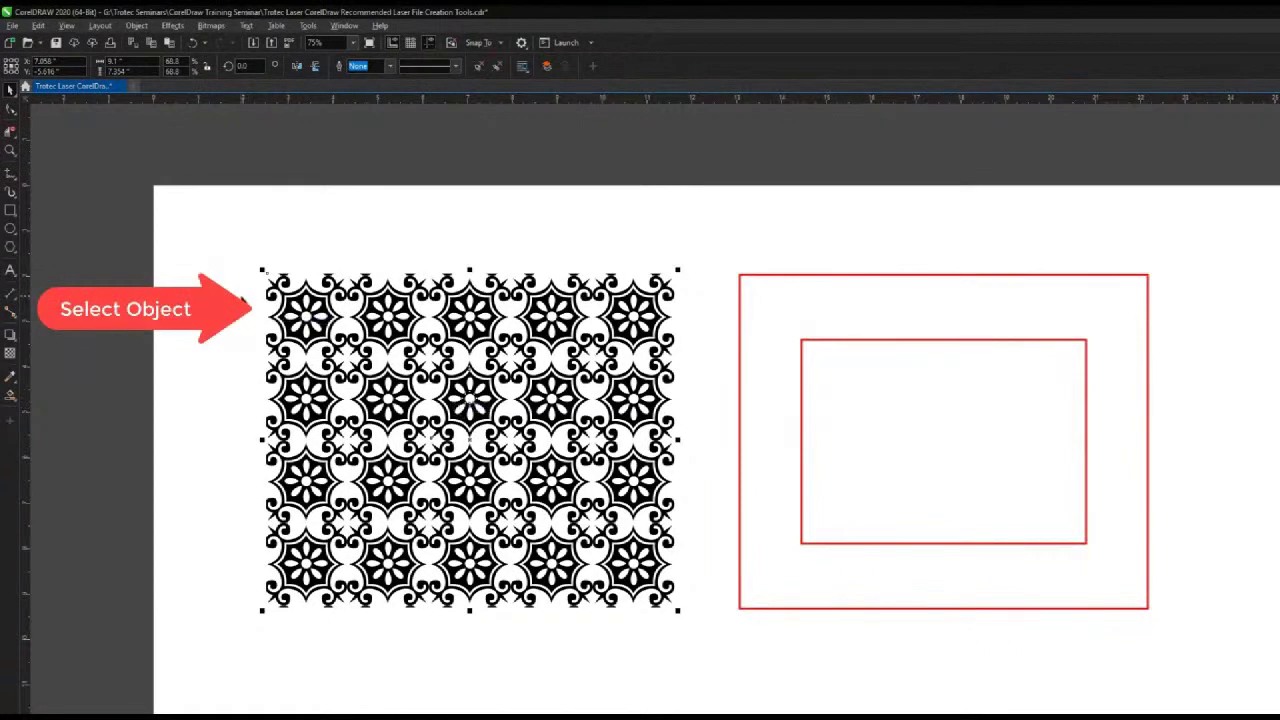
- PowerClip the black floral pattern inside the red double-rectangle frame using Place Inside Frame
left_click(300, 297)
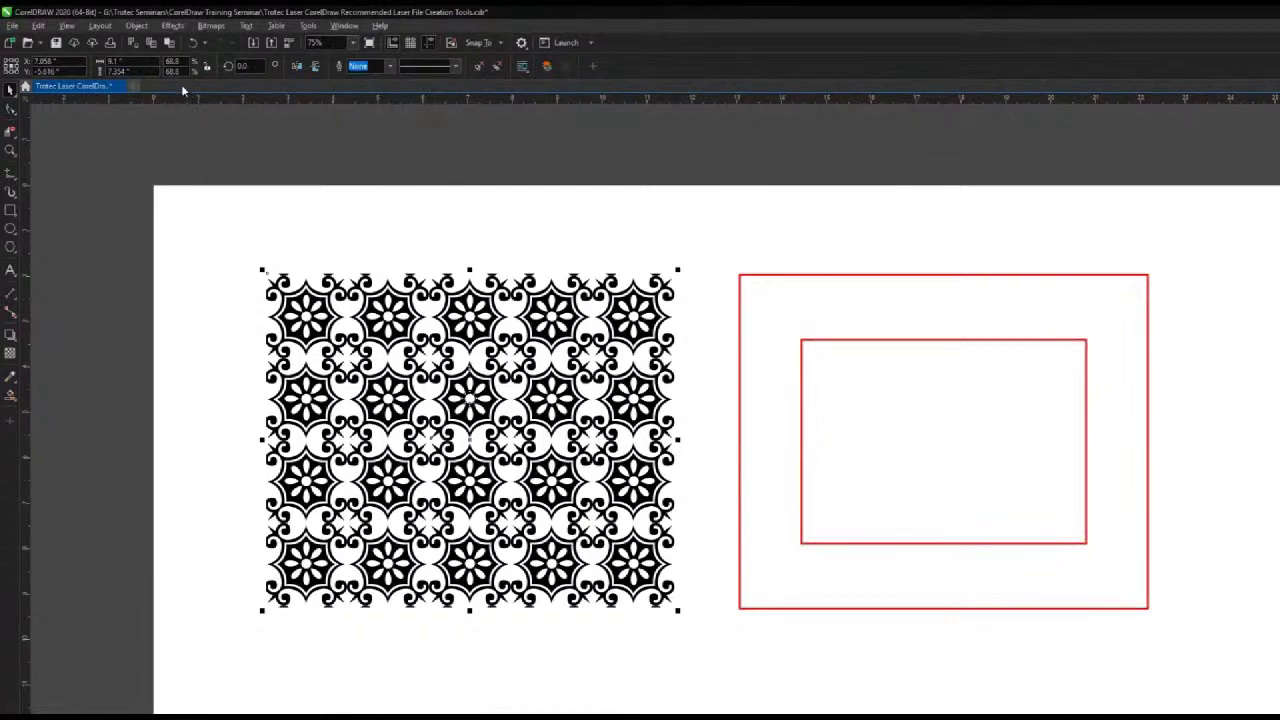
left_click(135, 25)
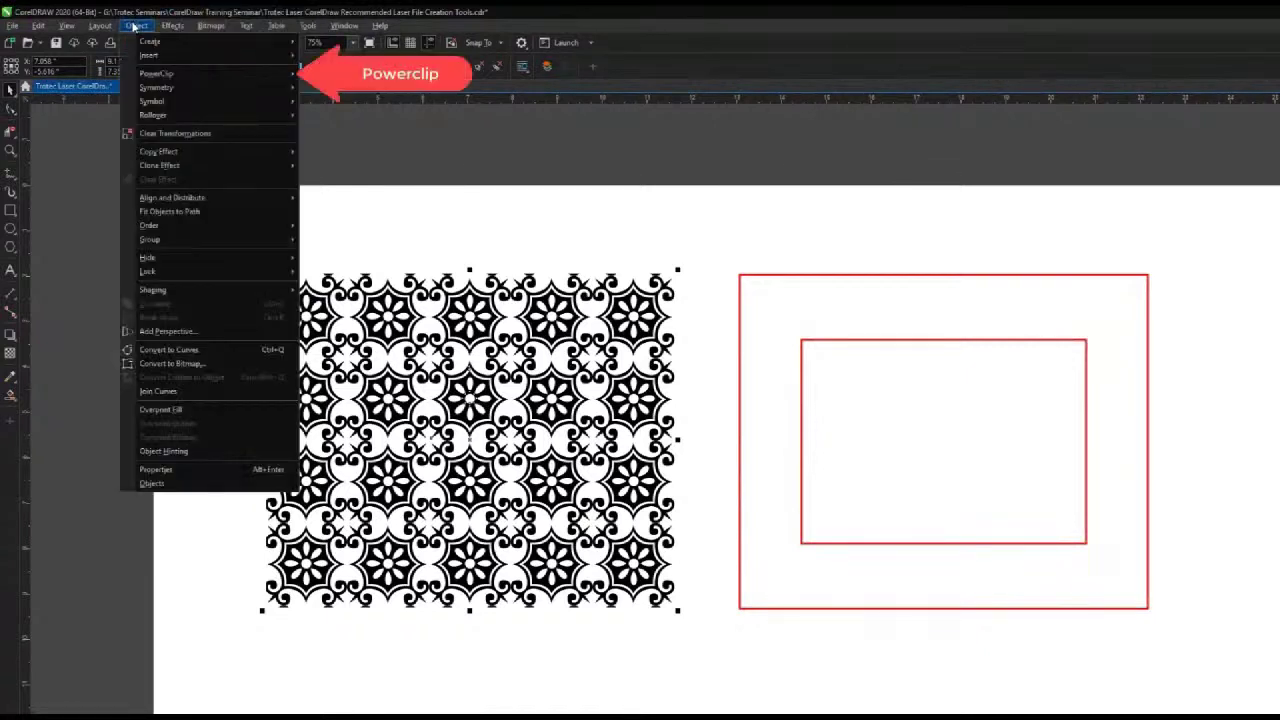
mouse_move(168, 74)
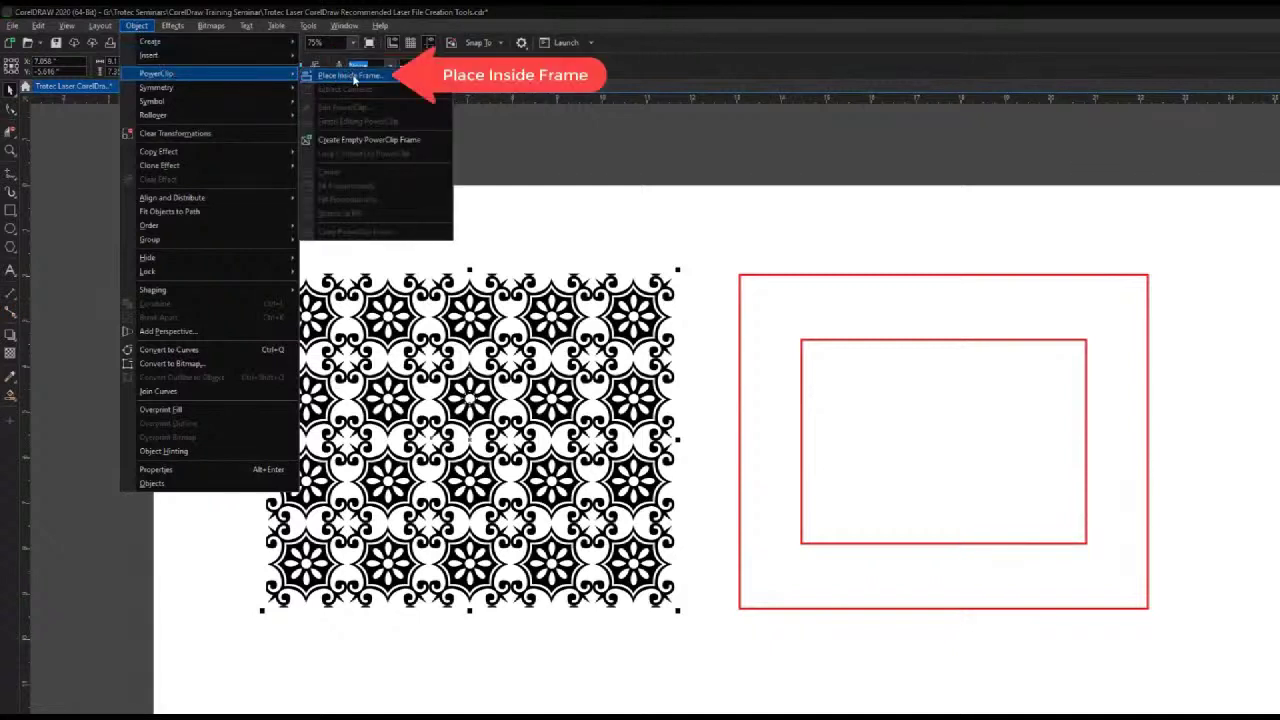
left_click(354, 77)
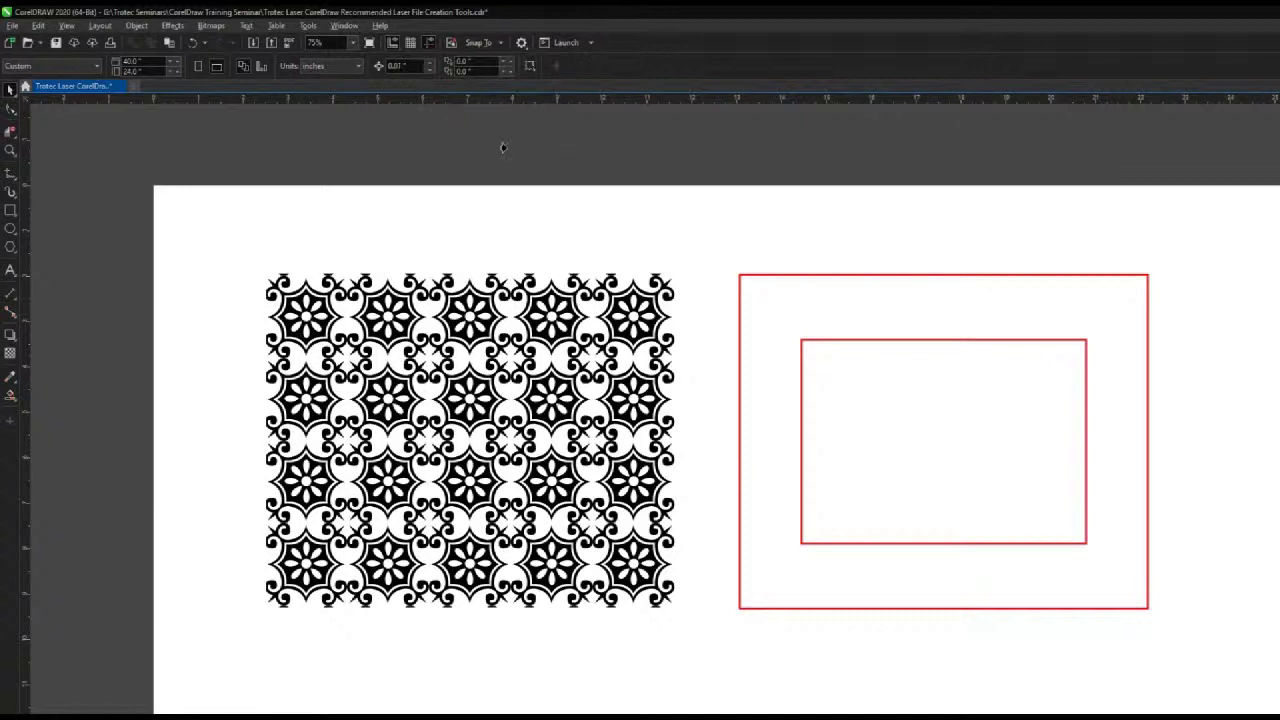
left_click(799, 274)
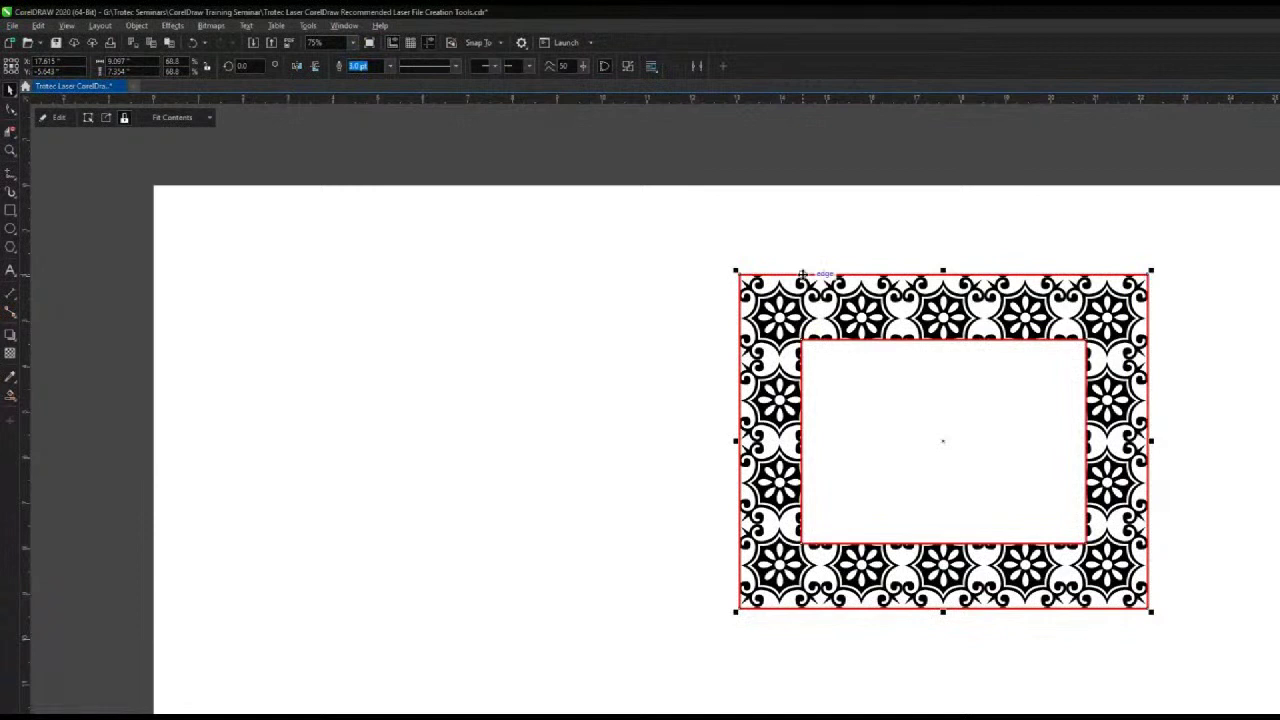
- Move the pattern-filled rectangular frame to the empty area on its left and deselect it
left_click(717, 278)
left_click_drag(860, 316, 394, 278)
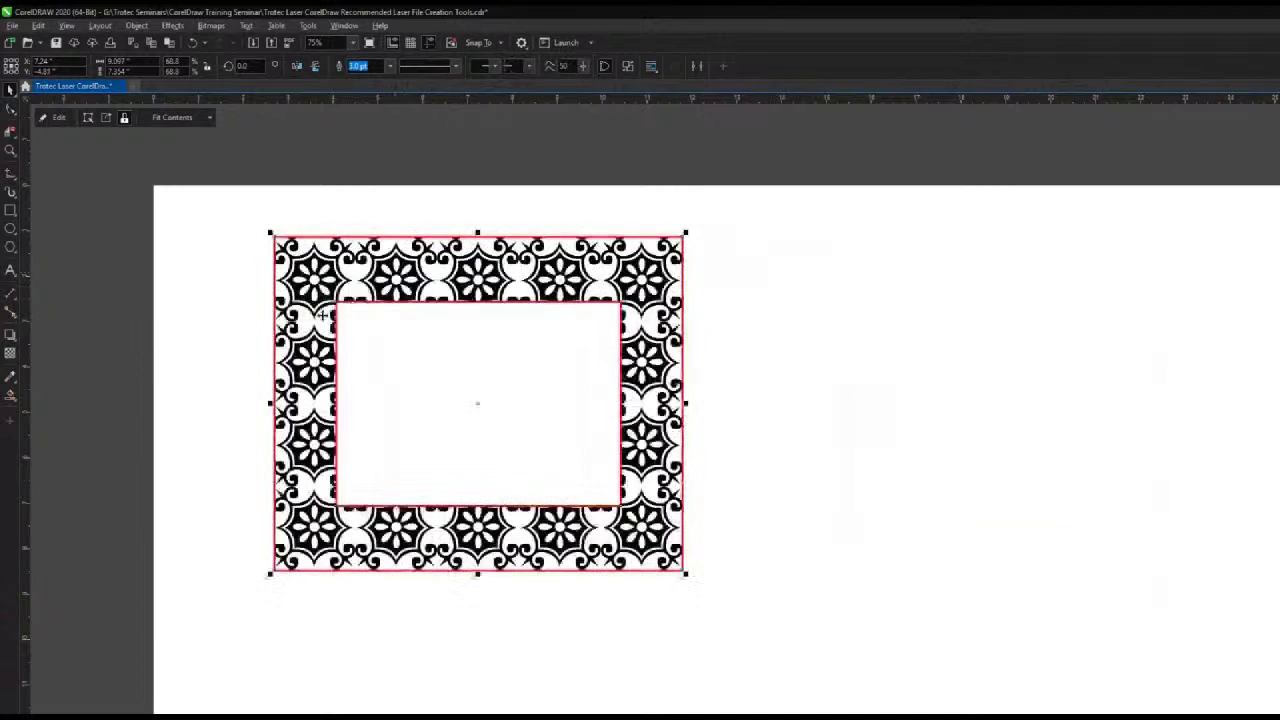
left_click(241, 342)
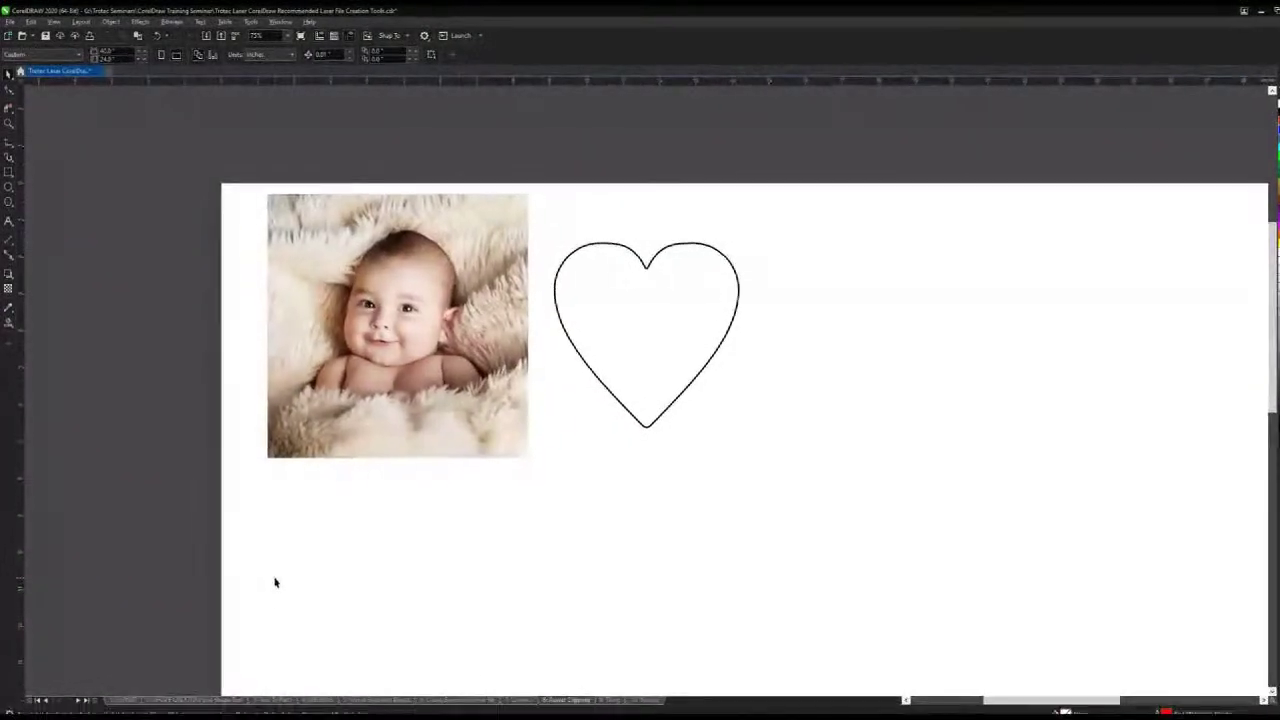
- PowerClip the baby photo inside the heart outline using Place Inside Frame
left_click(350, 296)
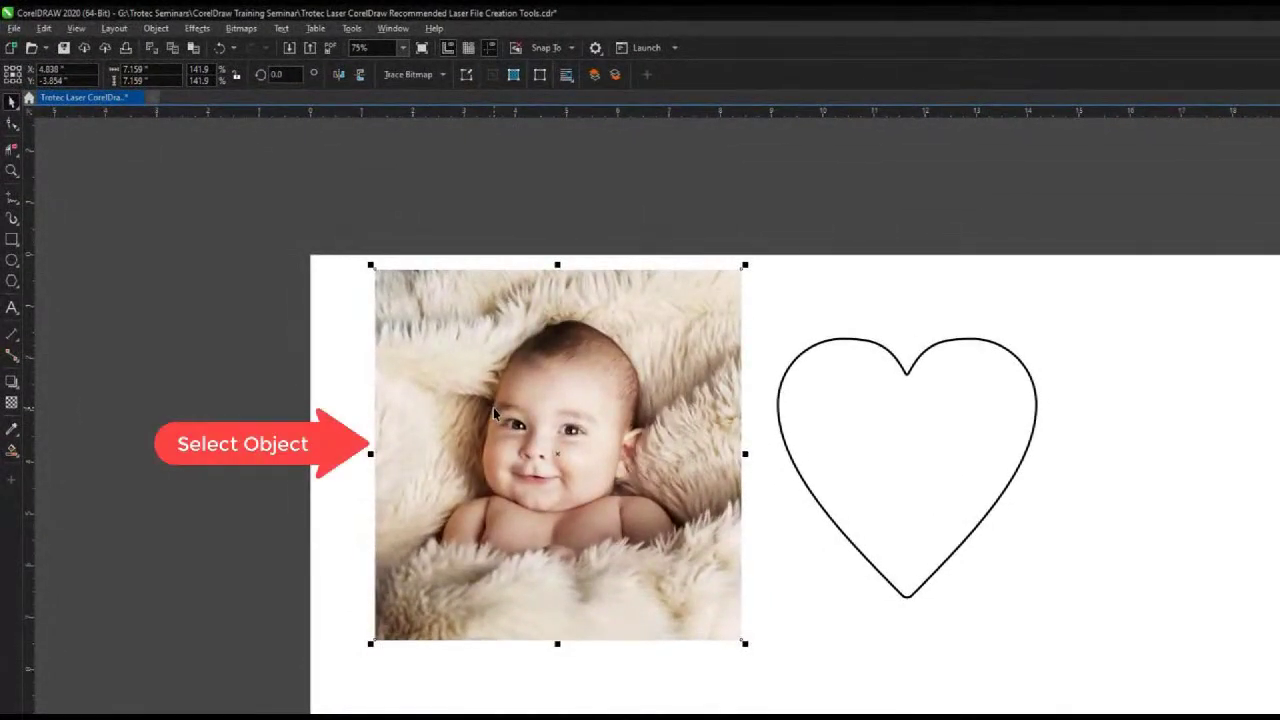
left_click(165, 30)
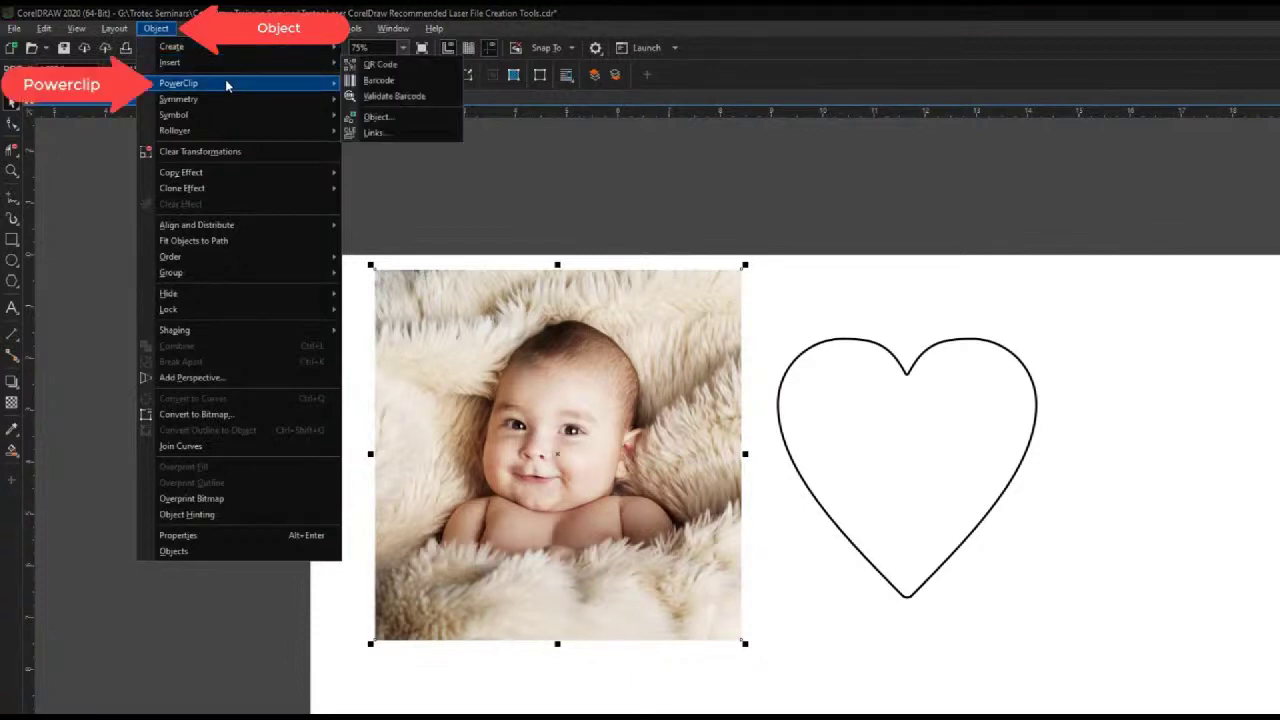
mouse_move(228, 84)
left_click(403, 86)
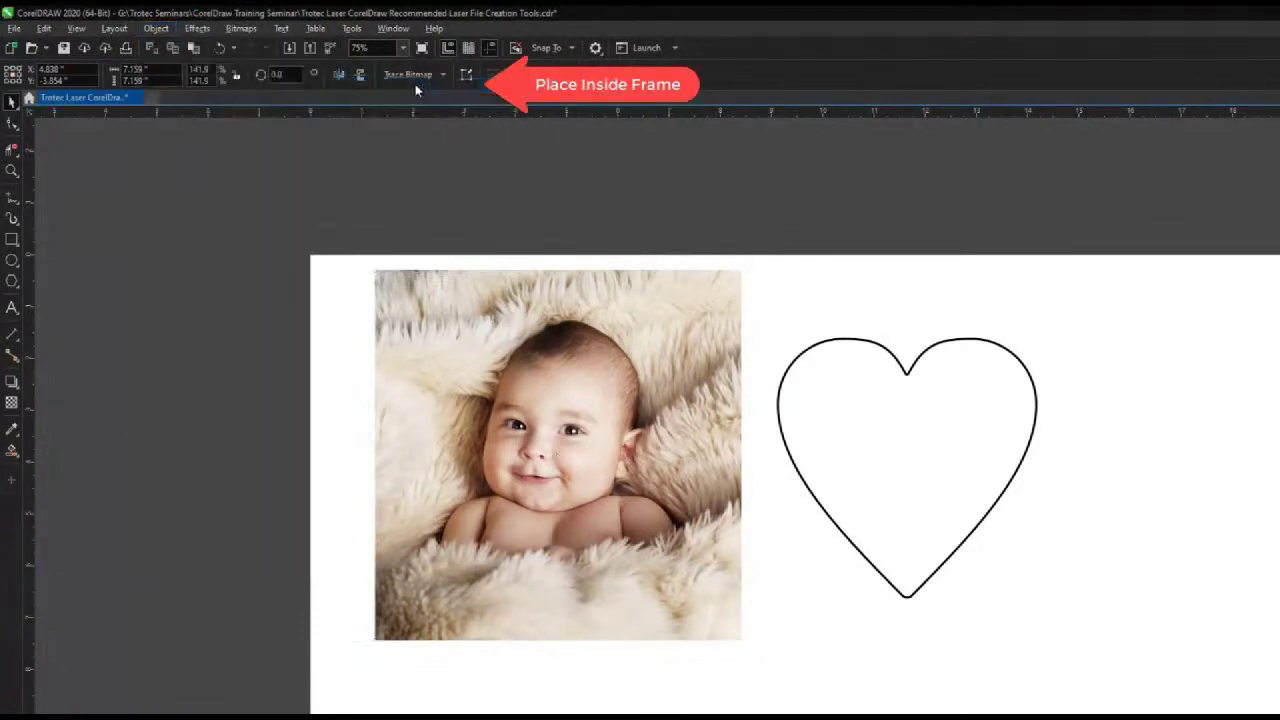
left_click(845, 339)
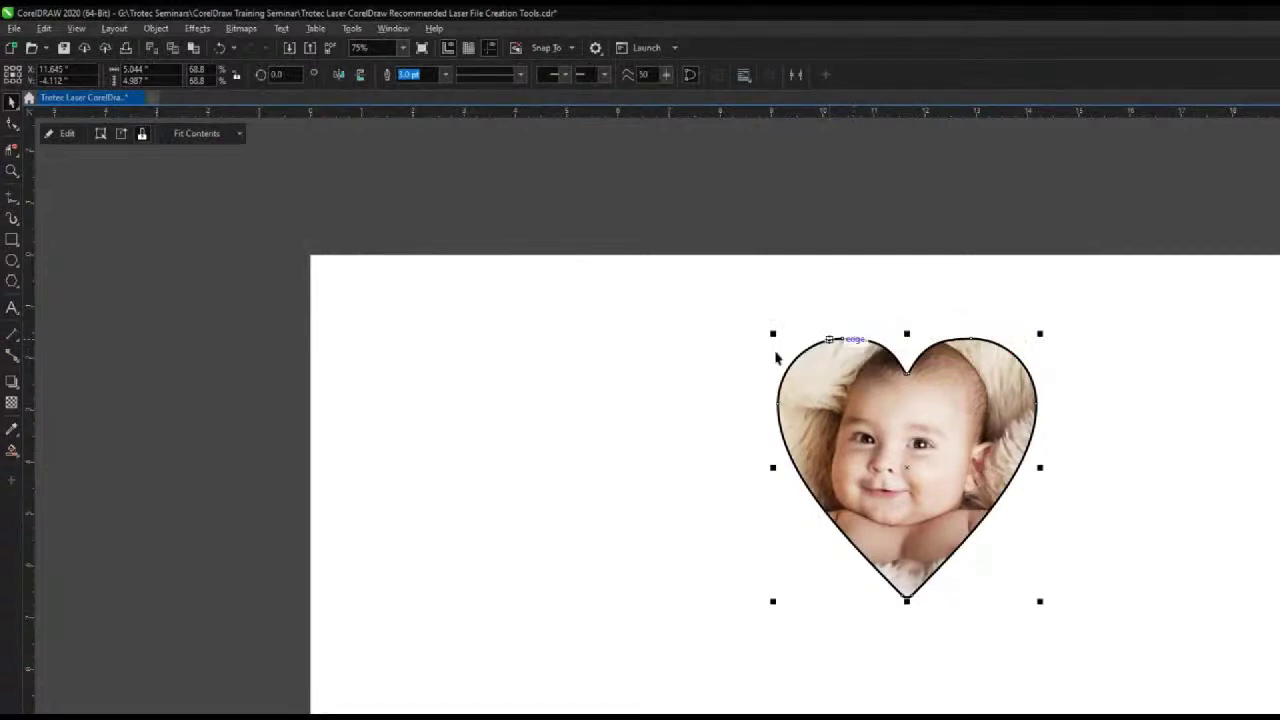
left_click(725, 380)
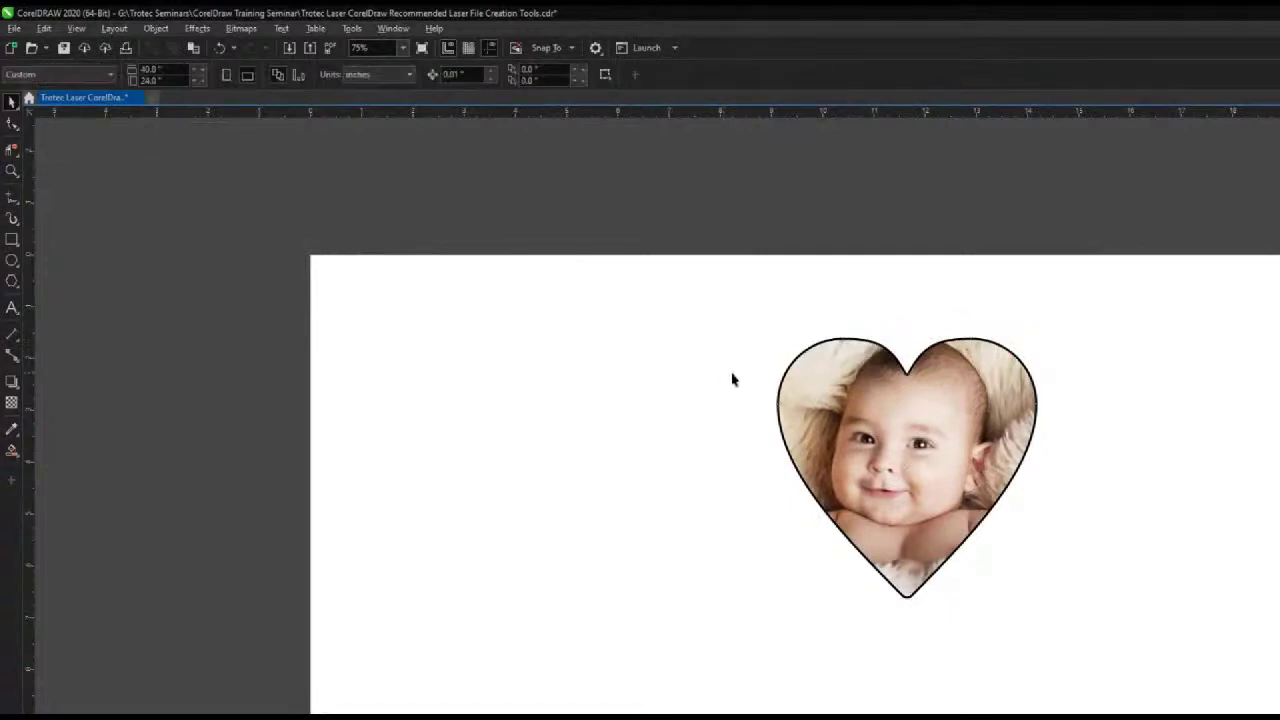
- Extract the baby photo from the heart PowerClip and move it to the left of the empty heart frame
right_click(891, 420)
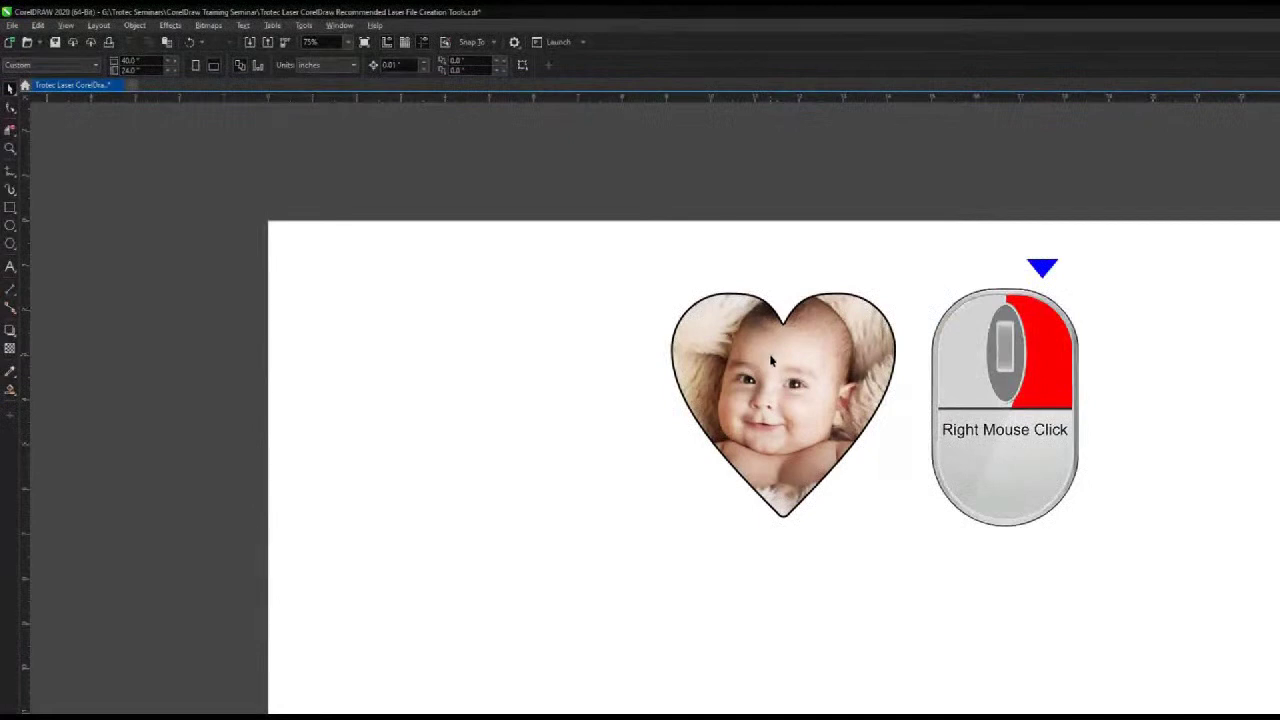
right_click(772, 361)
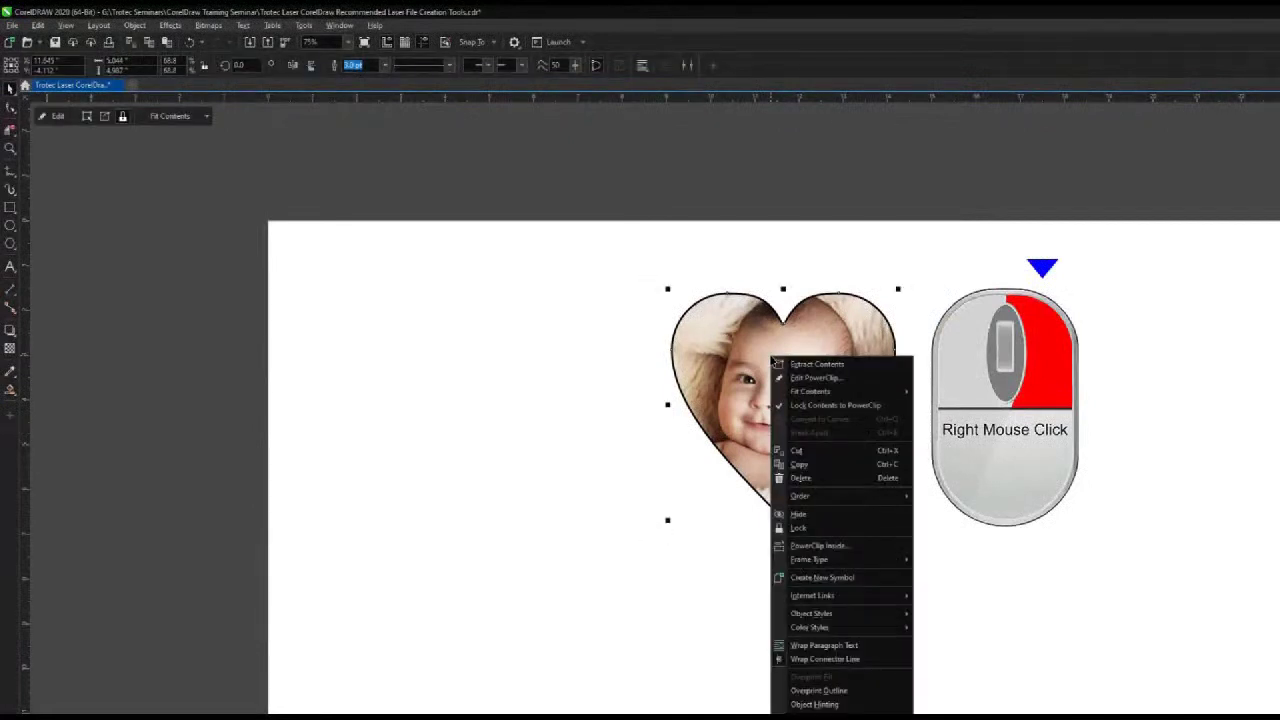
left_click(822, 378)
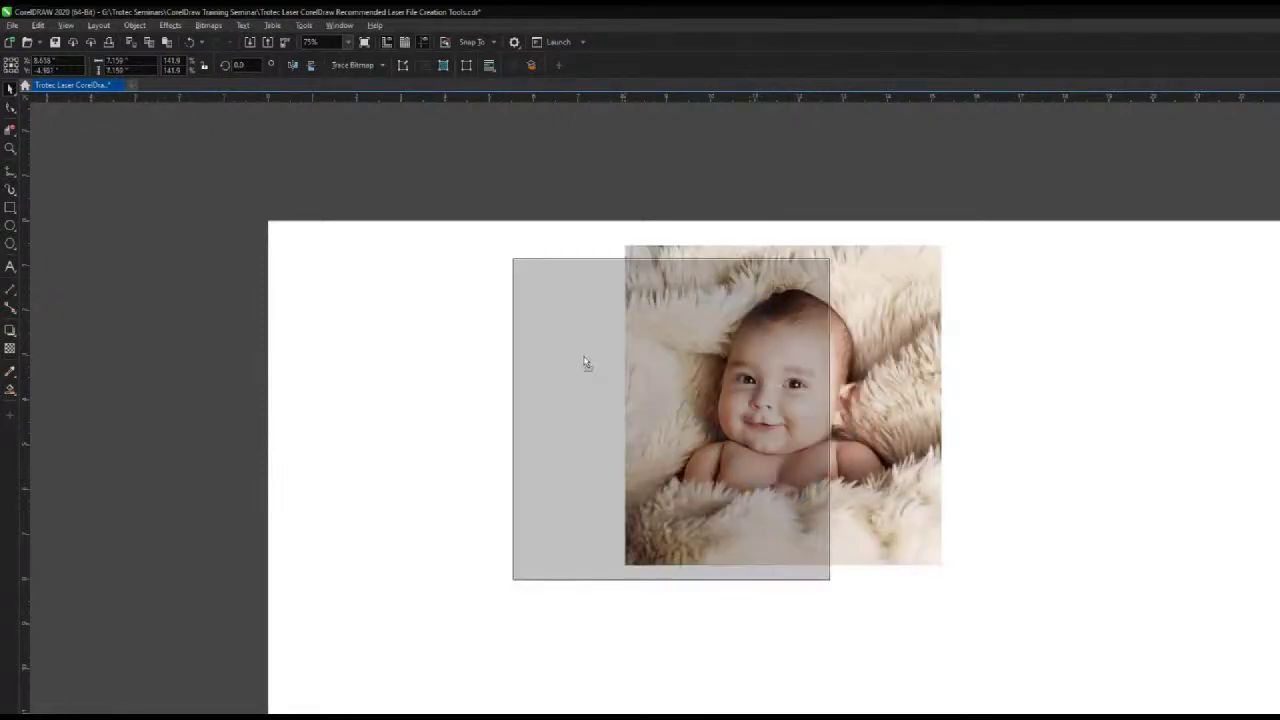
left_click_drag(586, 362, 437, 349)
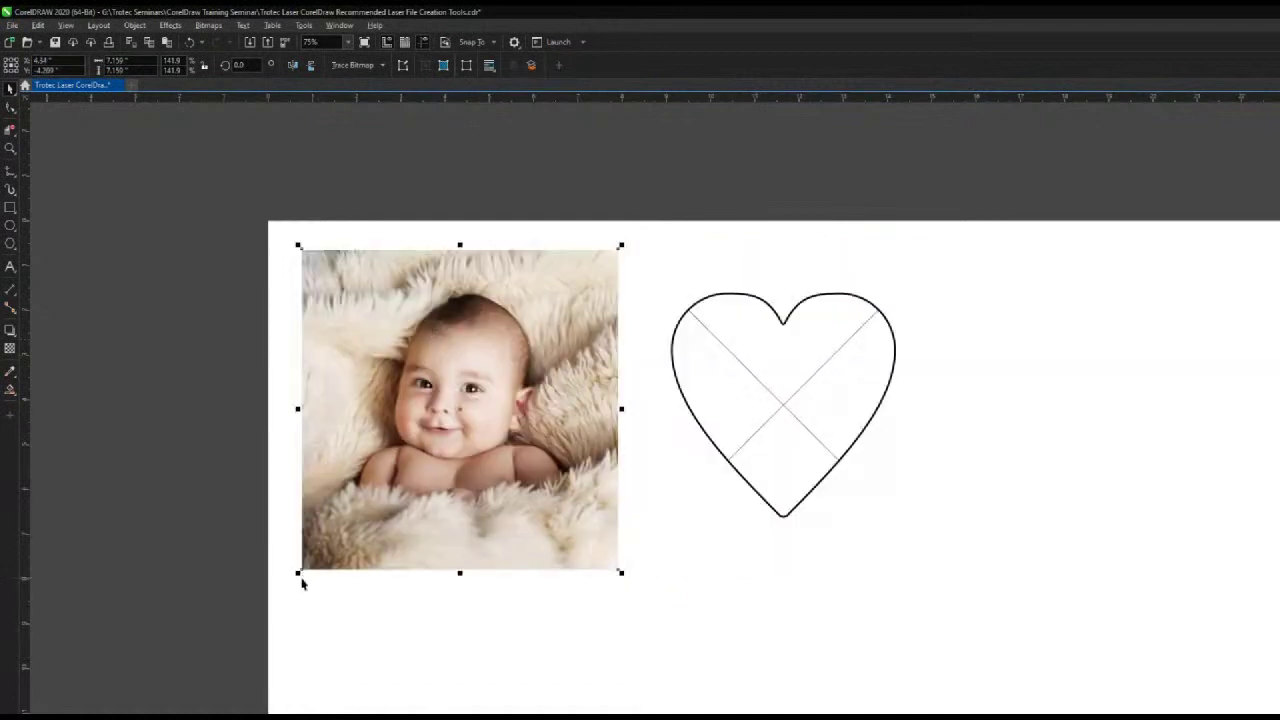
- Scale the extracted baby photo down to about 5.64 inches square and place it back inside the heart frame
left_click_drag(298, 573, 366, 505)
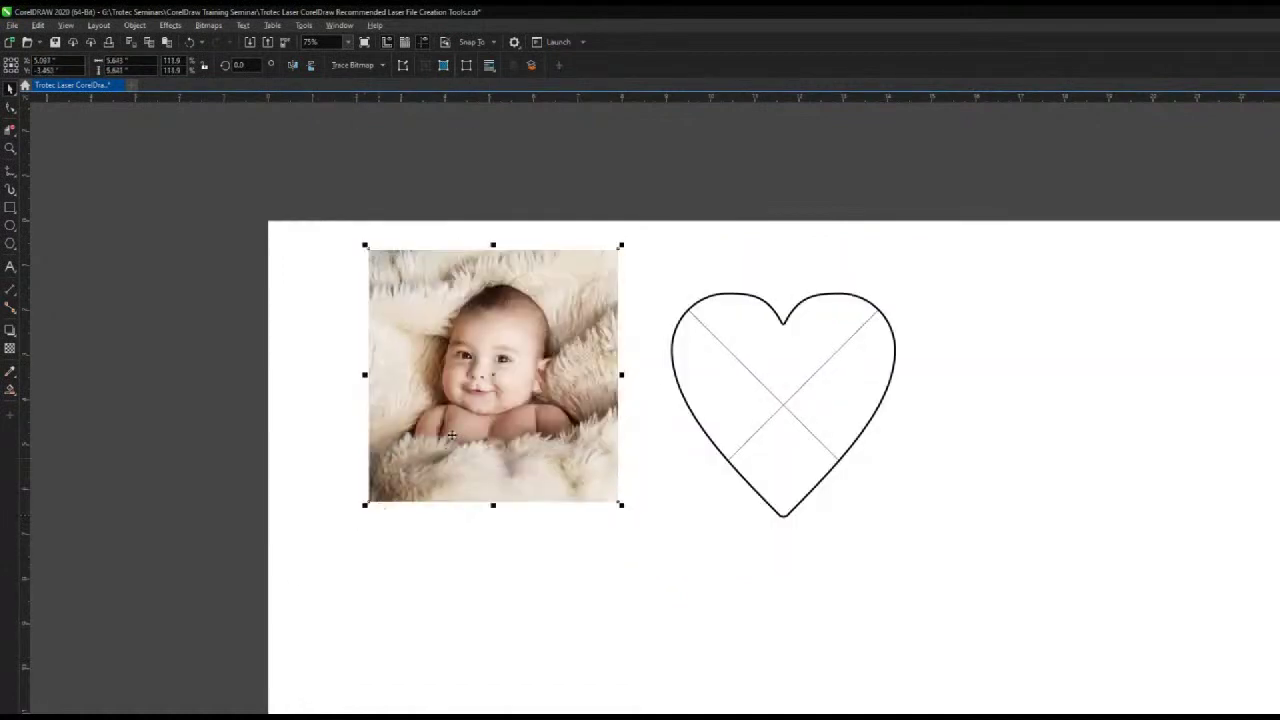
left_click_drag(493, 374, 785, 407)
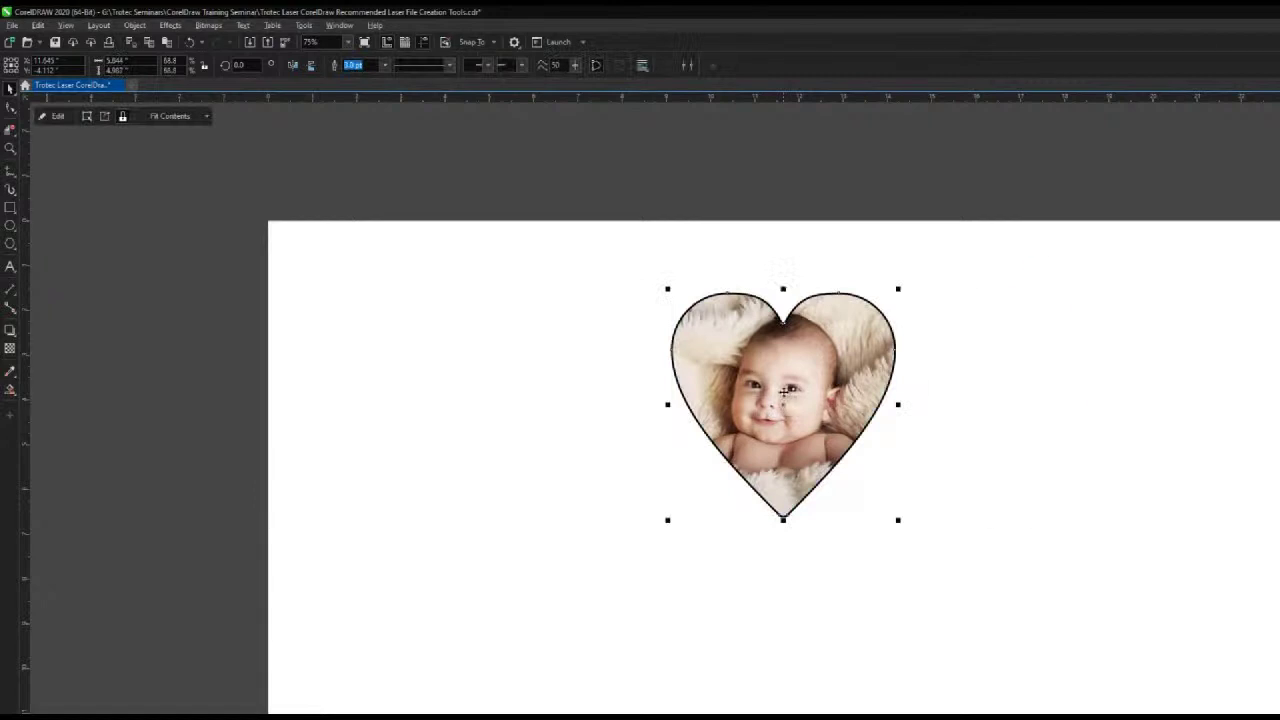
- Edit the heart PowerClip, shrink the photo to about 5.16 inches square around the heart outline, and finish editing
right_click(781, 373)
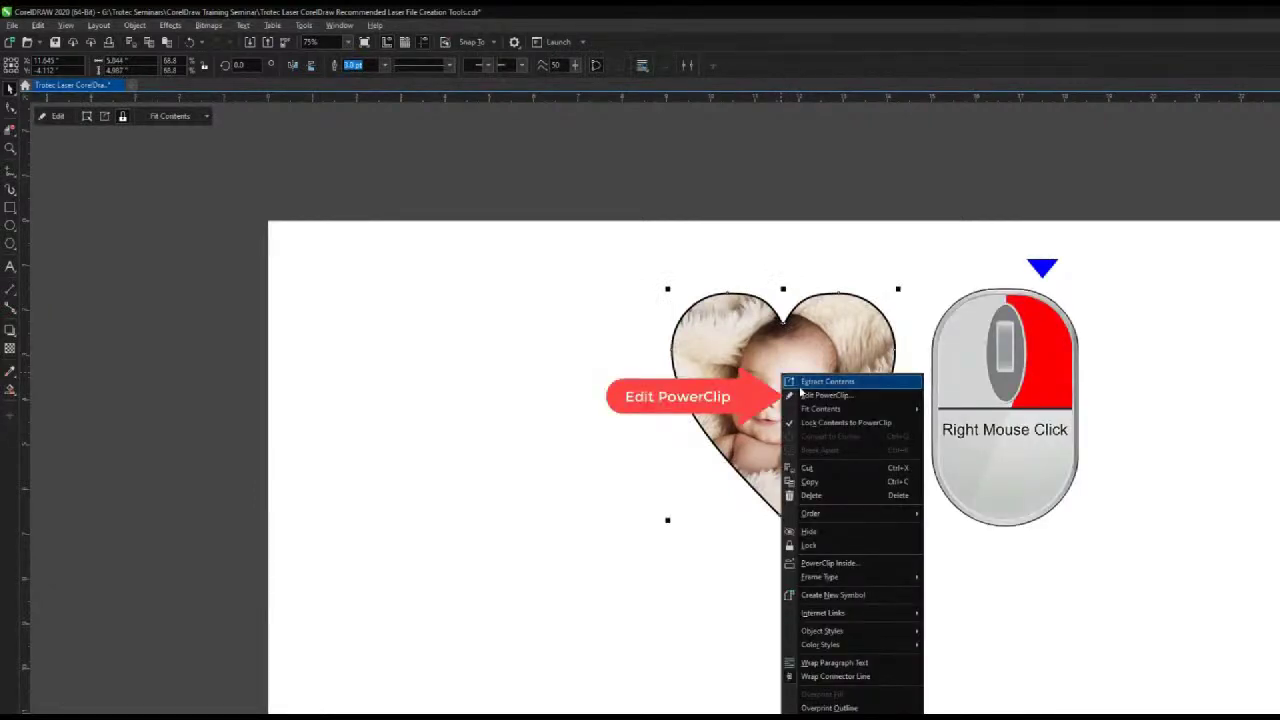
left_click(816, 398)
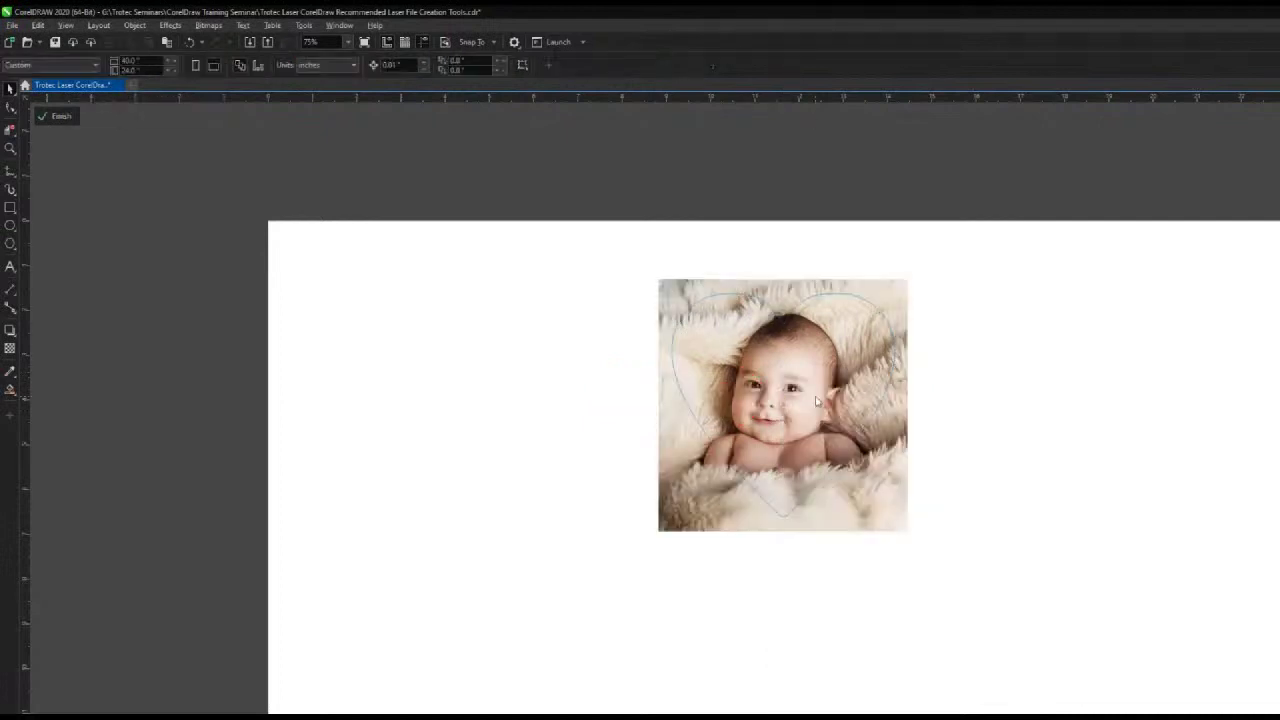
left_click(901, 291)
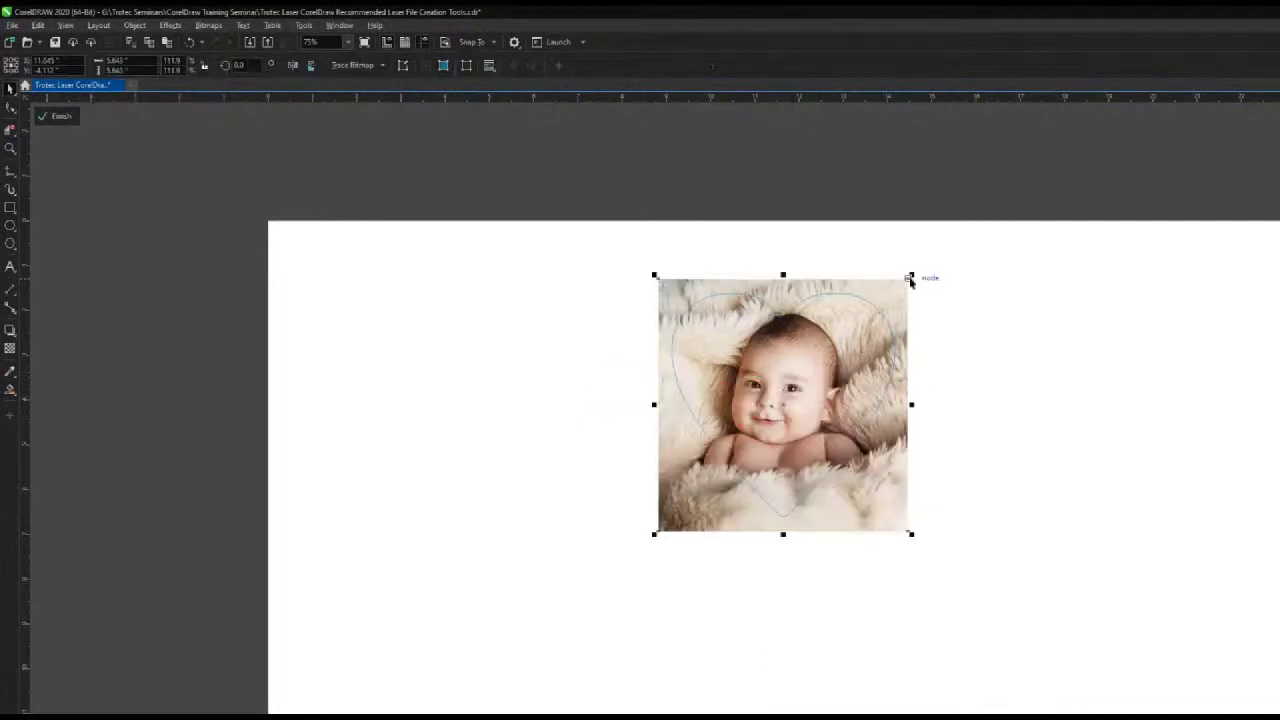
left_click_drag(908, 276, 901, 287)
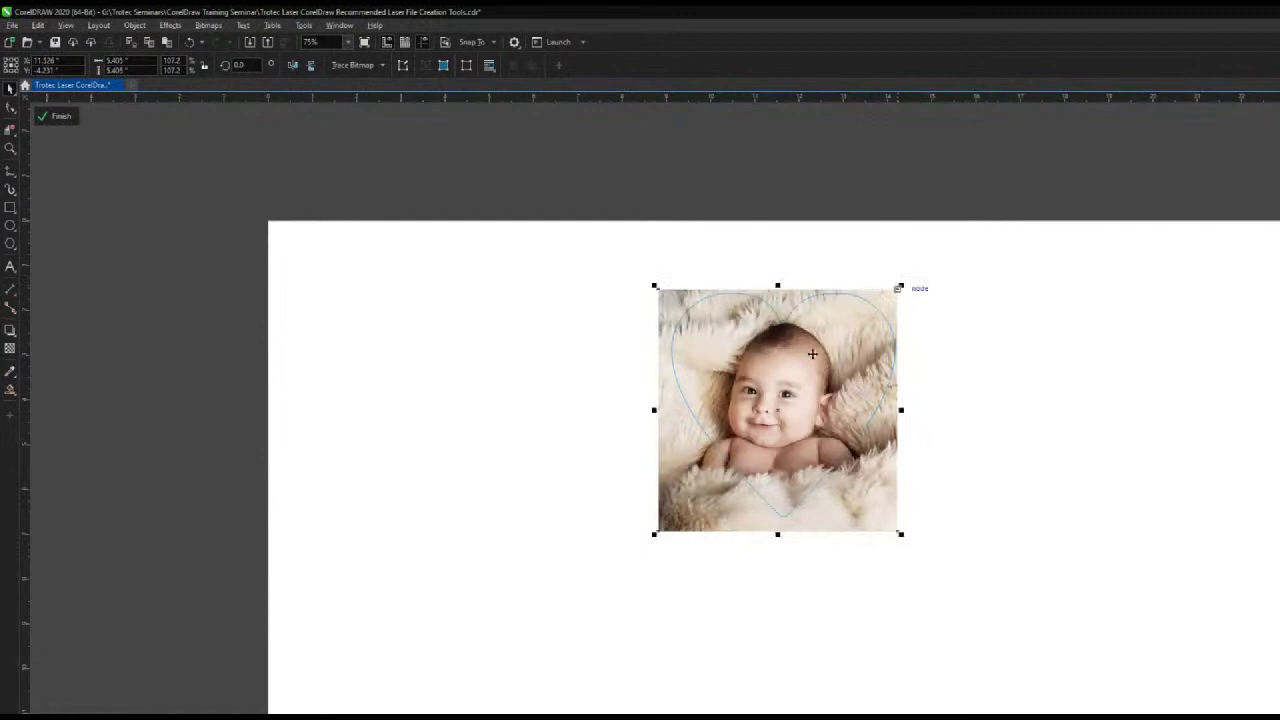
left_click_drag(653, 535, 664, 528)
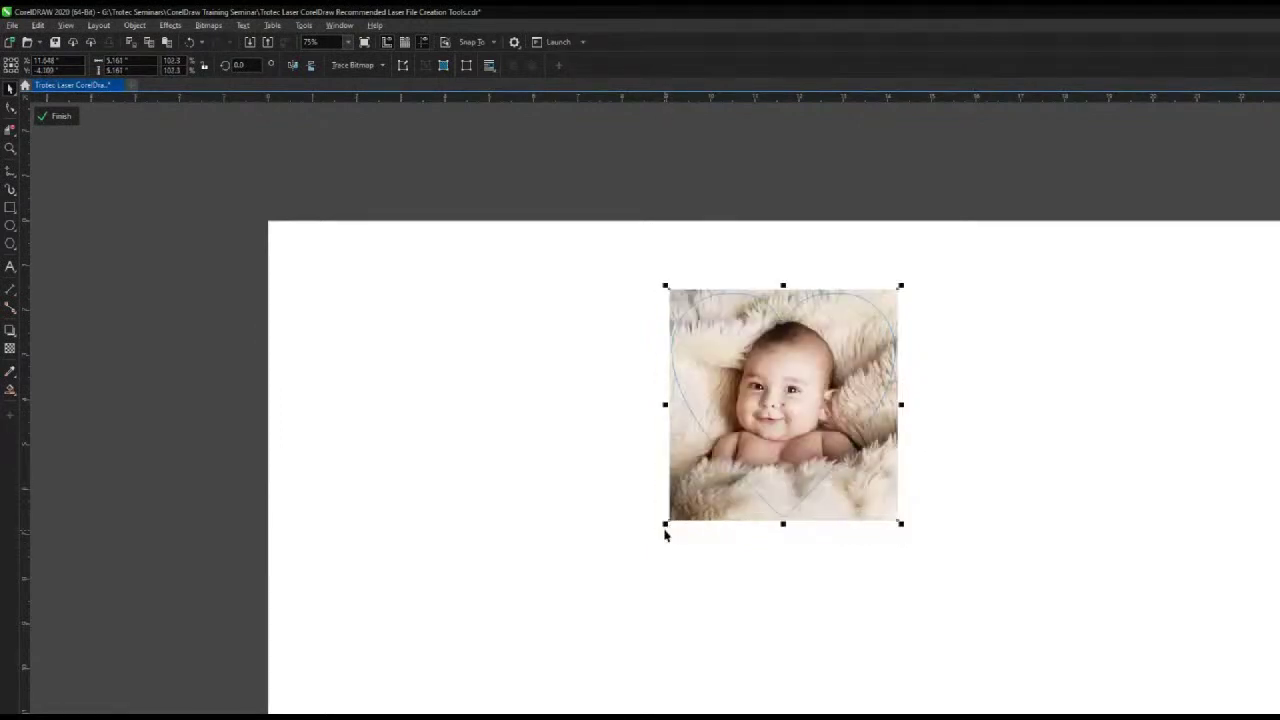
right_click(787, 364)
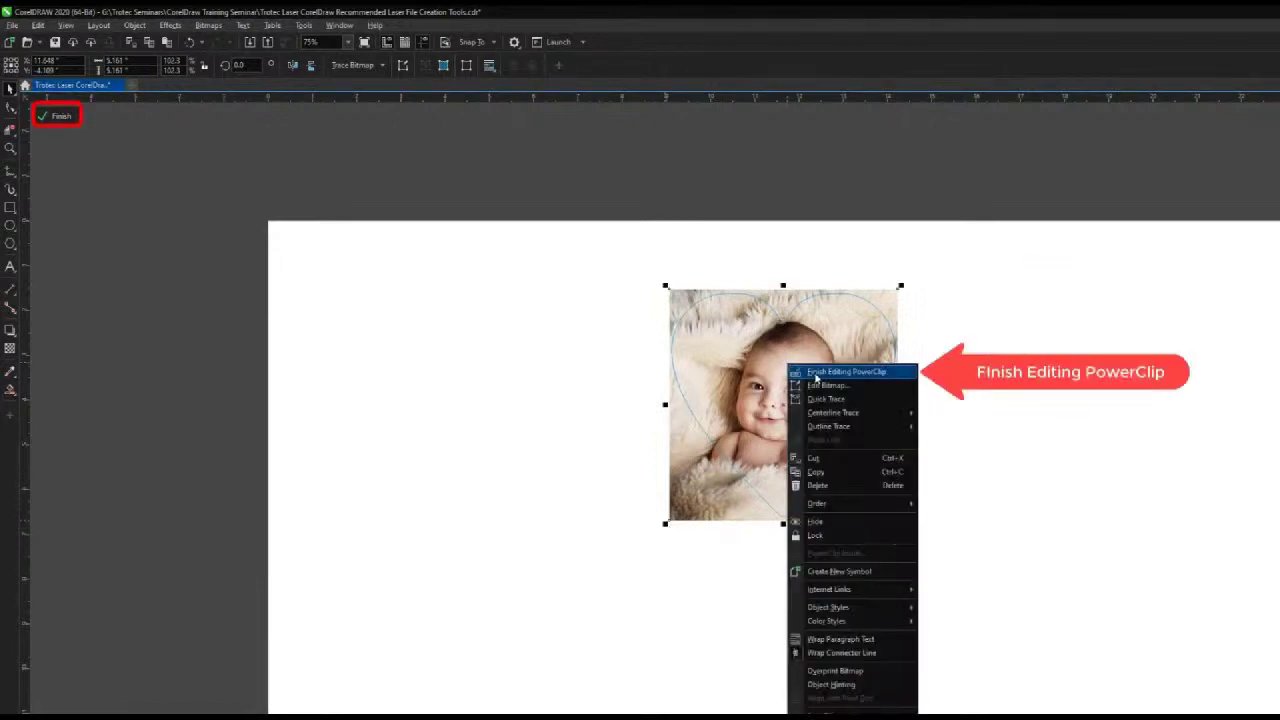
left_click(816, 373)
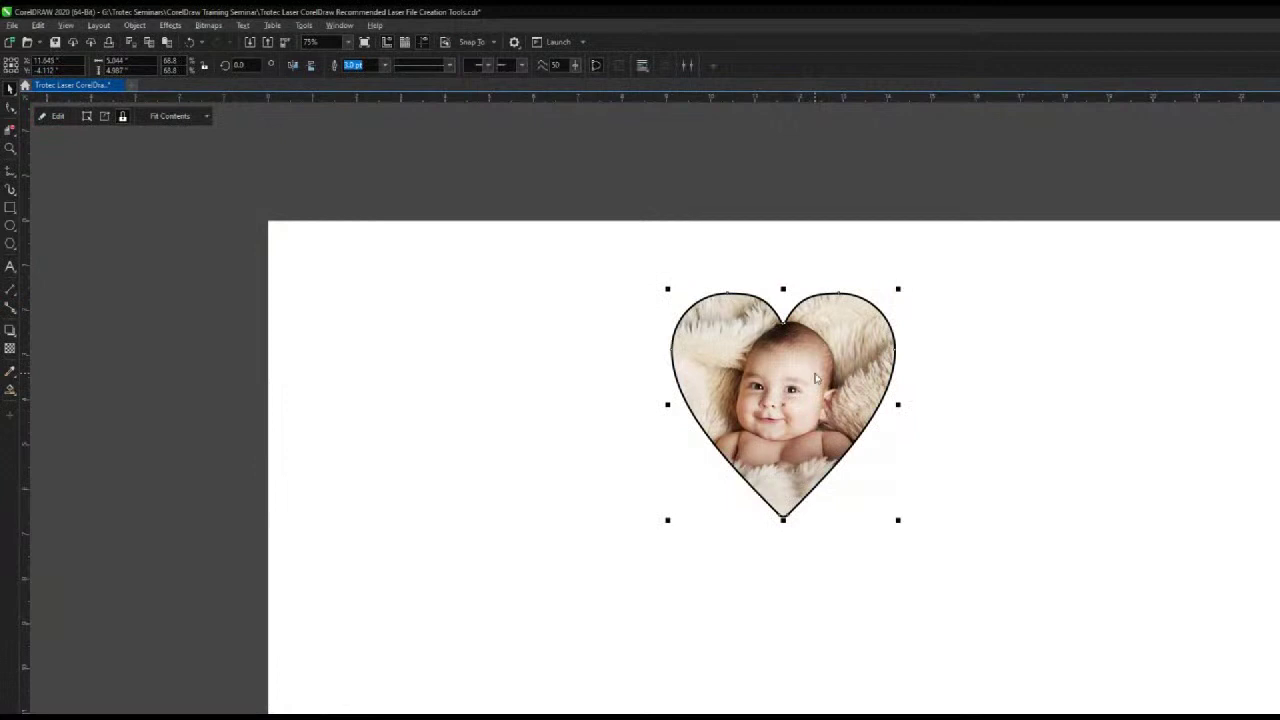
left_click(632, 421)
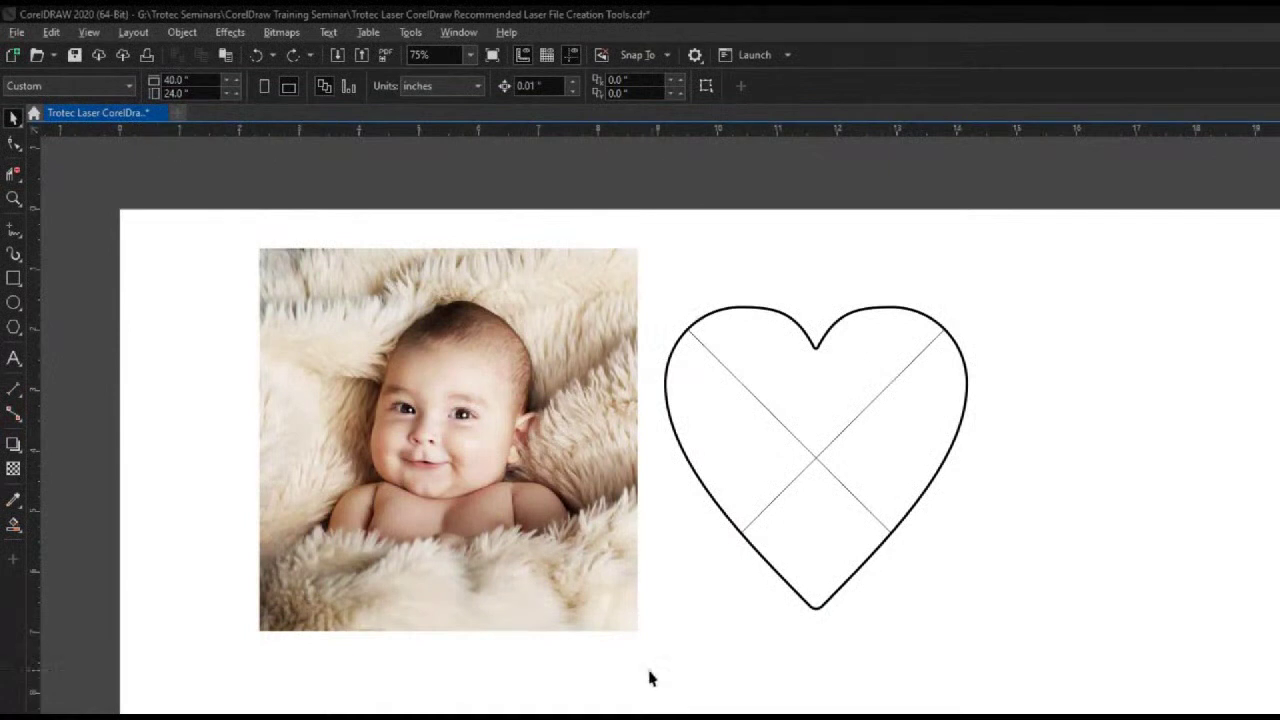
- Place the loose baby photo inside the empty heart frame and fit the contents proportionally
left_click(480, 449)
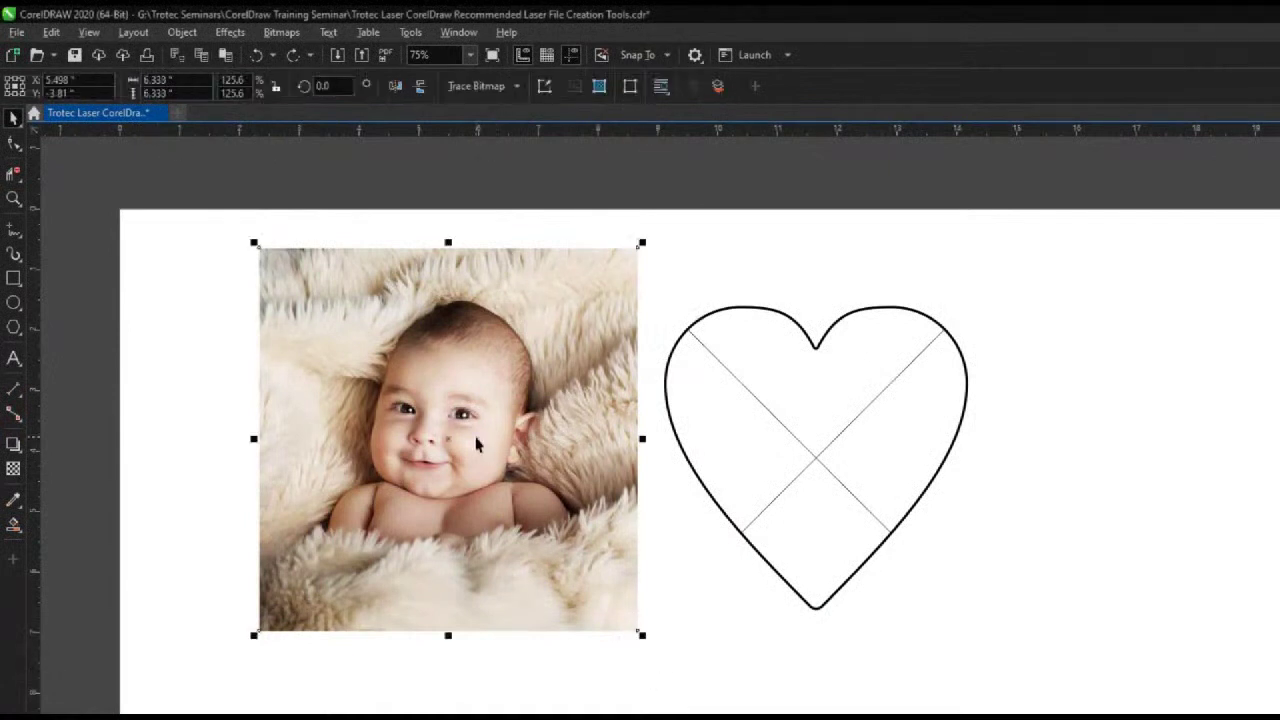
left_click_drag(464, 447, 793, 462)
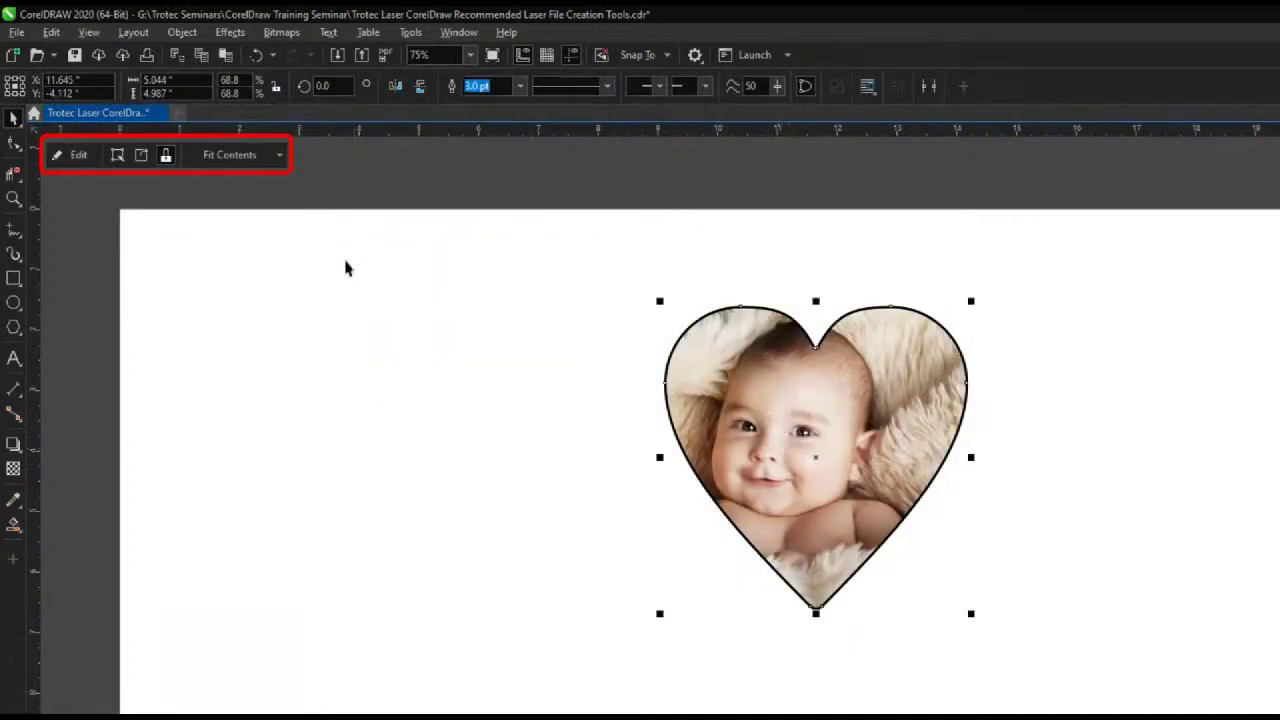
left_click(278, 156)
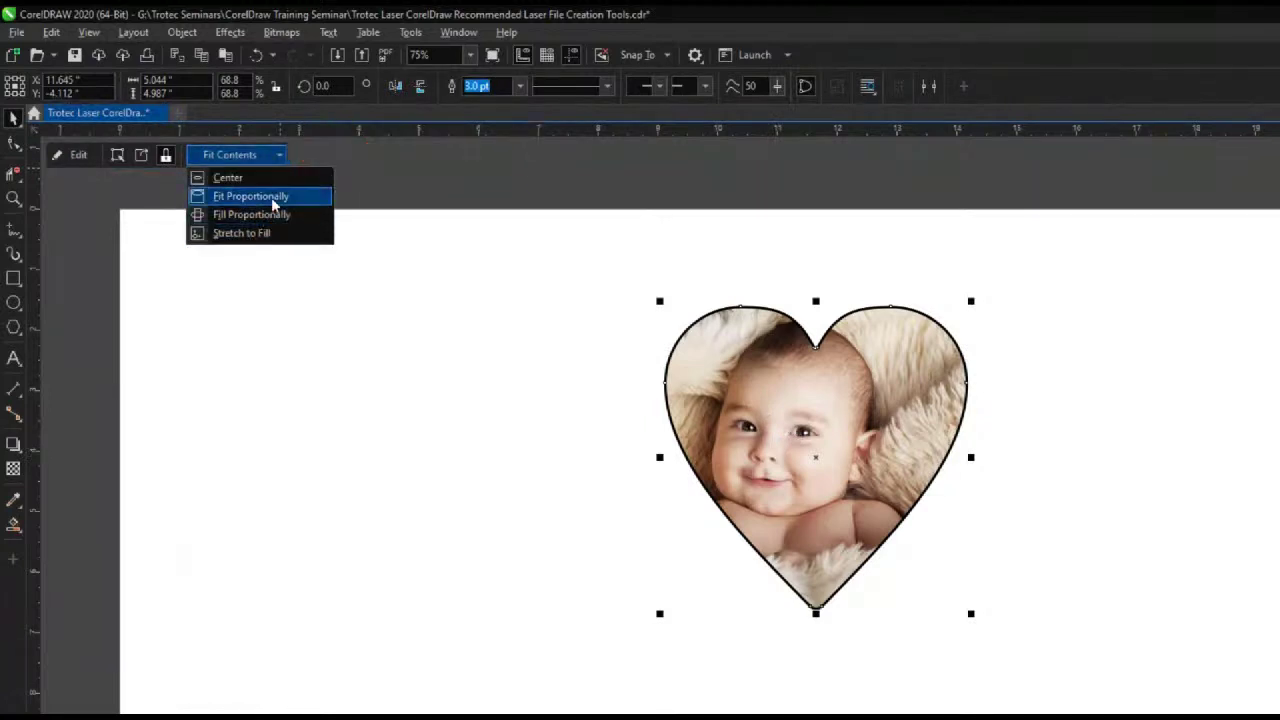
left_click(271, 197)
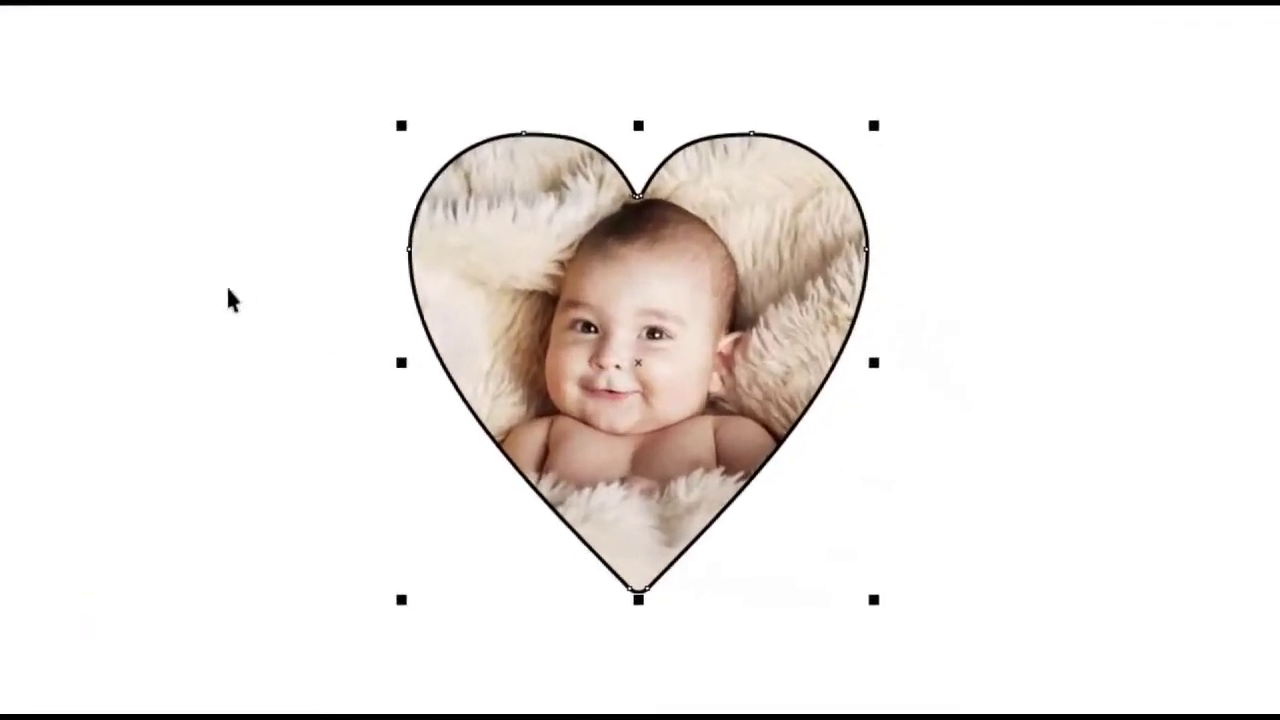
left_click(217, 284)
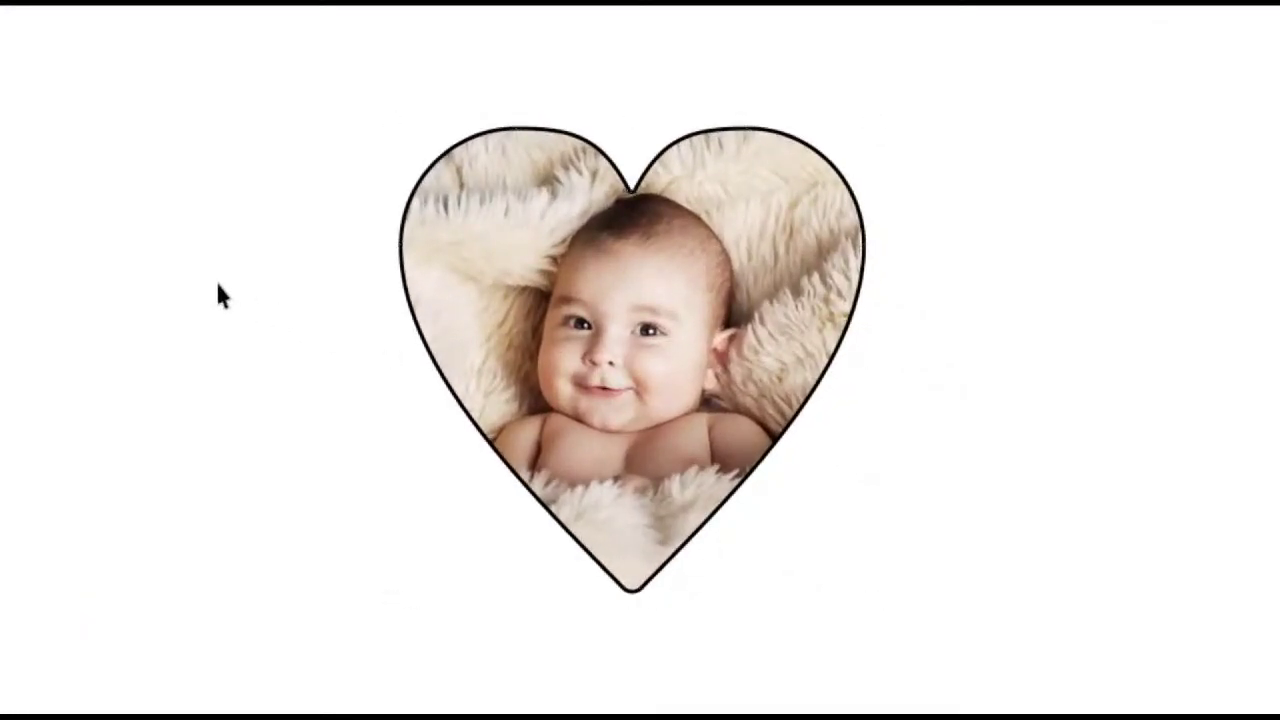